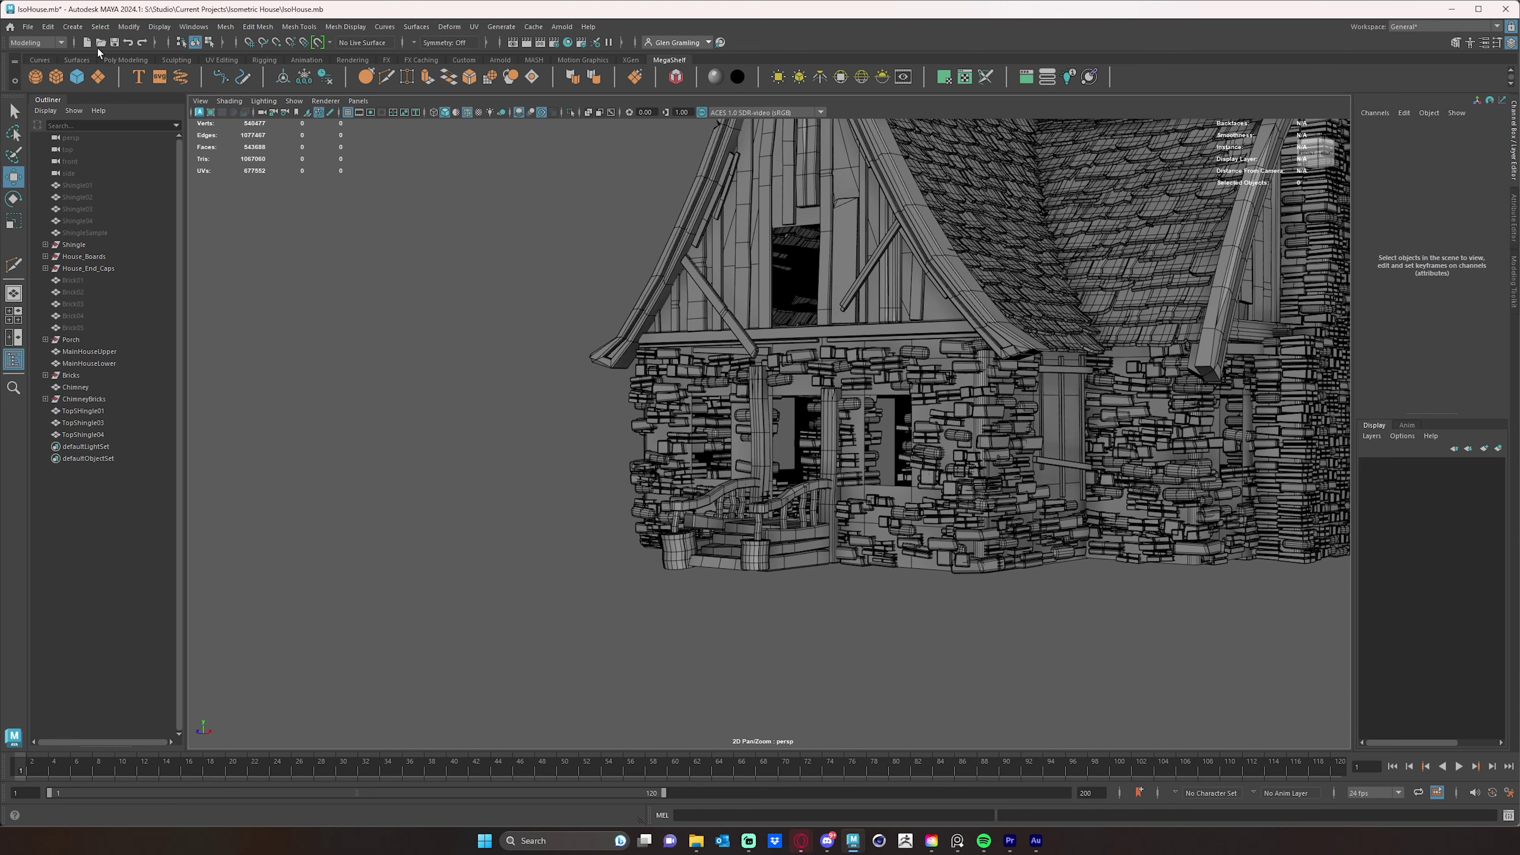
# Step: Create a polygon pipe primitive in the house scene
pyautogui.keyDown('alt'); pyautogui.moveTo(784, 505); pyautogui.dragTo(845, 513); pyautogui.keyUp('alt')
pyautogui.click(82, 28)
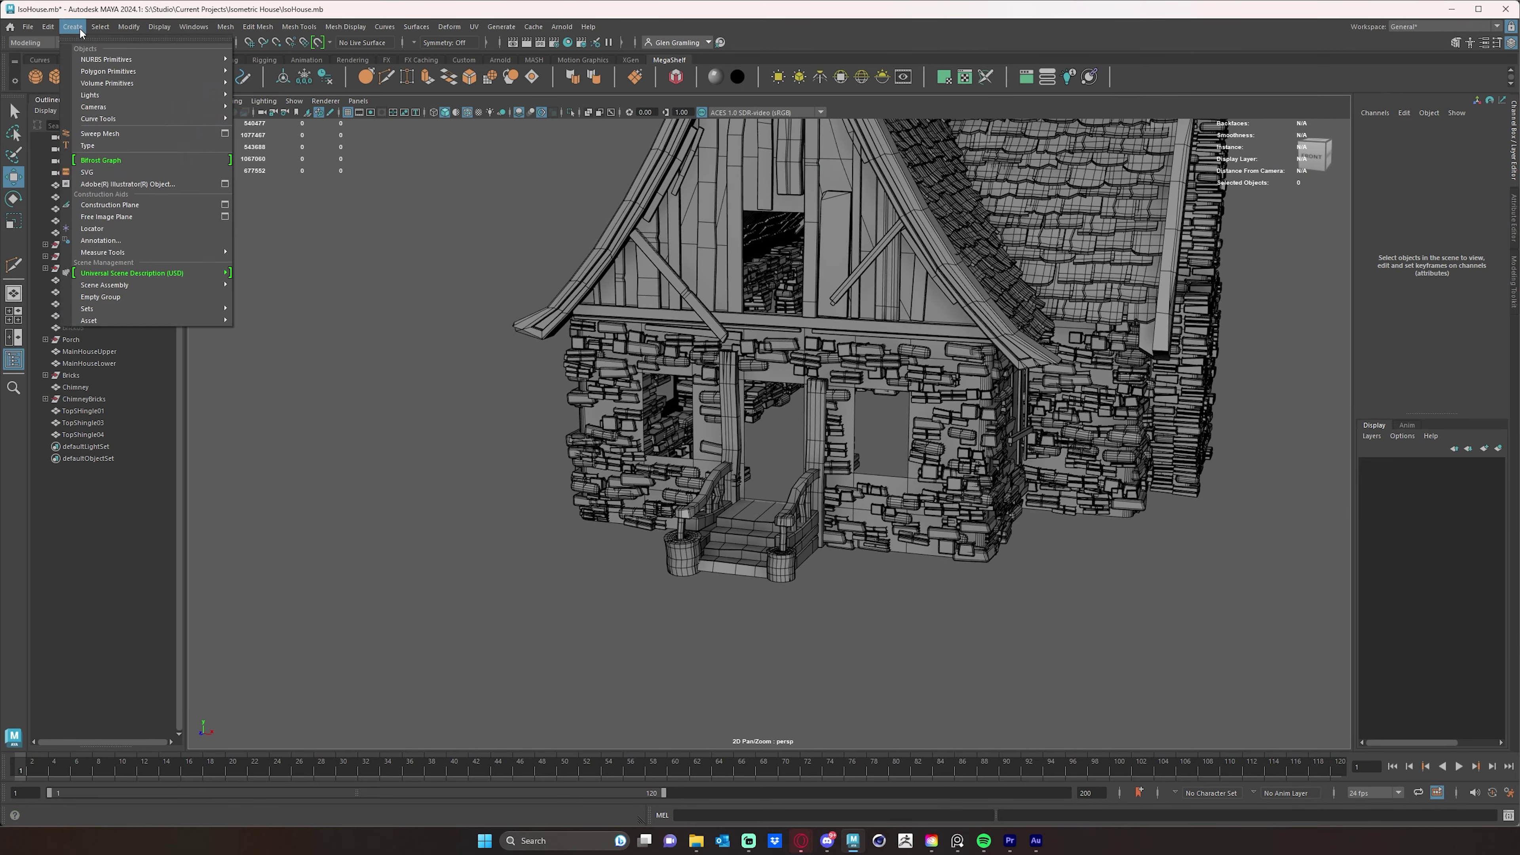
pyautogui.moveTo(132, 73)
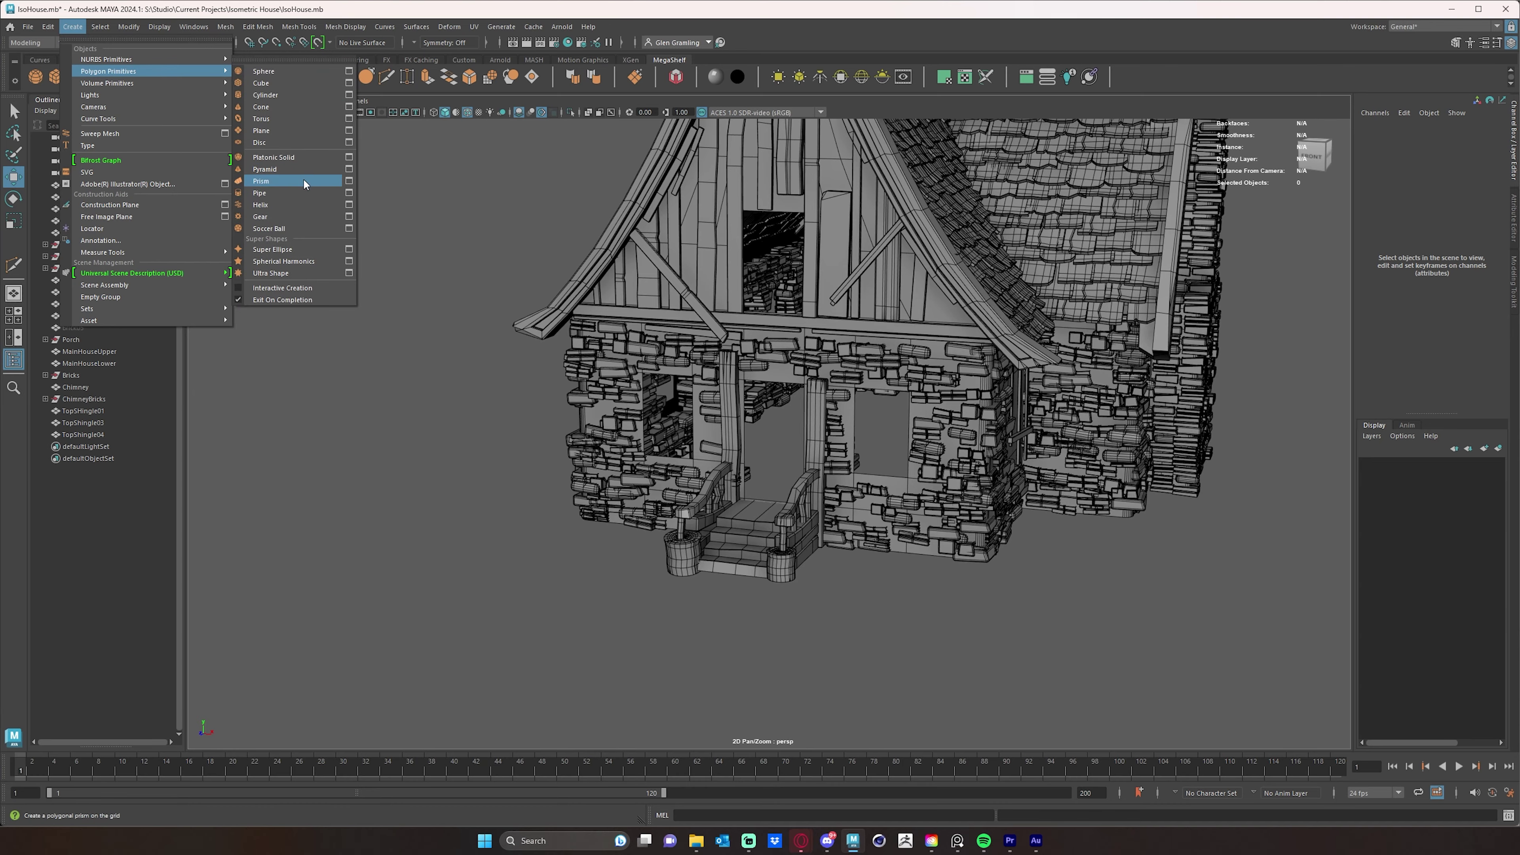
pyautogui.click(300, 192)
# Step: Scale the new pipe up uniformly to about 85 on all axes
pyautogui.keyDown('alt'); pyautogui.moveTo(796, 584); pyautogui.dragTo(439, 652); pyautogui.keyUp('alt')
pyautogui.keyDown('alt'); pyautogui.moveTo(624, 545); pyautogui.dragTo(682, 378, button='middle'); pyautogui.keyUp('alt')
pyautogui.keyDown('alt'); pyautogui.moveTo(682, 377); pyautogui.dragTo(736, 413, button='right'); pyautogui.keyUp('alt')
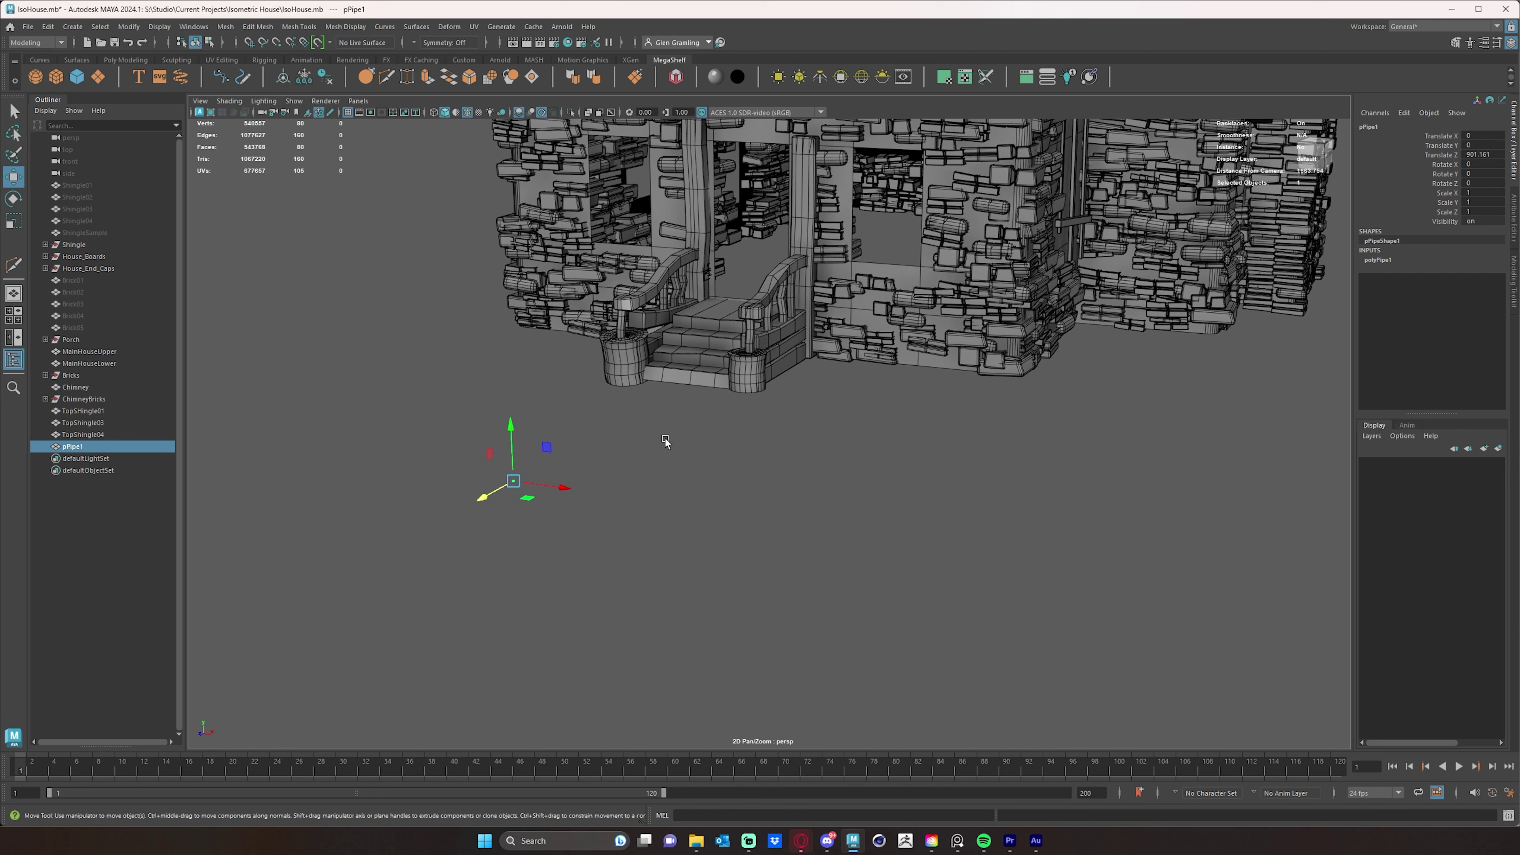
pyautogui.press('r')
pyautogui.moveTo(513, 481); pyautogui.dragTo(616, 465)
pyautogui.keyDown('alt'); pyautogui.moveTo(616, 465); pyautogui.dragTo(688, 456, button='middle'); pyautogui.keyUp('alt')
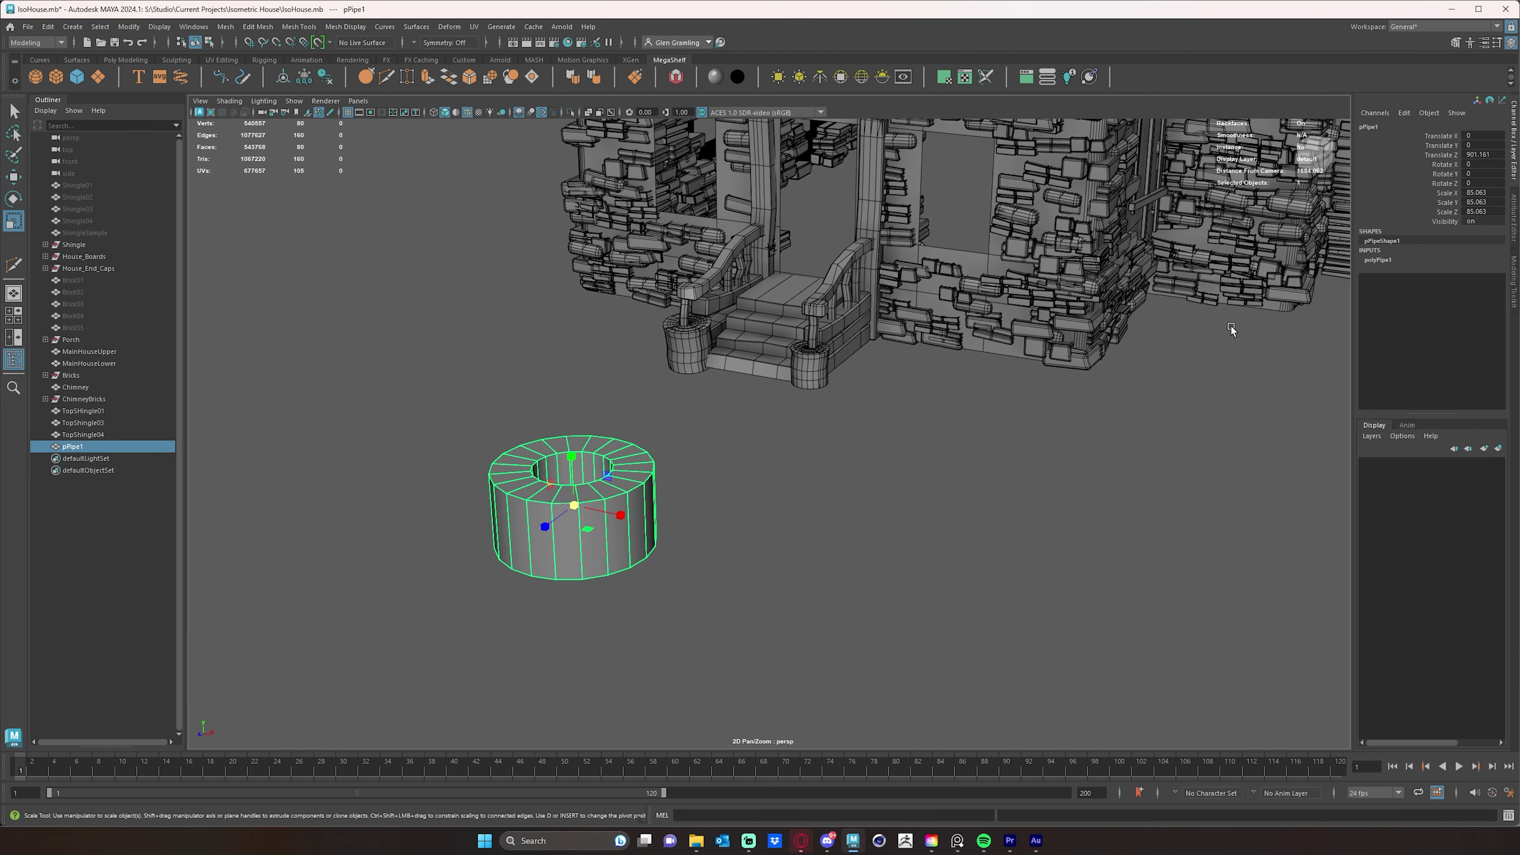
# Step: Rotate the pipe to 90 degrees about X so that it lies on its side
pyautogui.click(1379, 261)
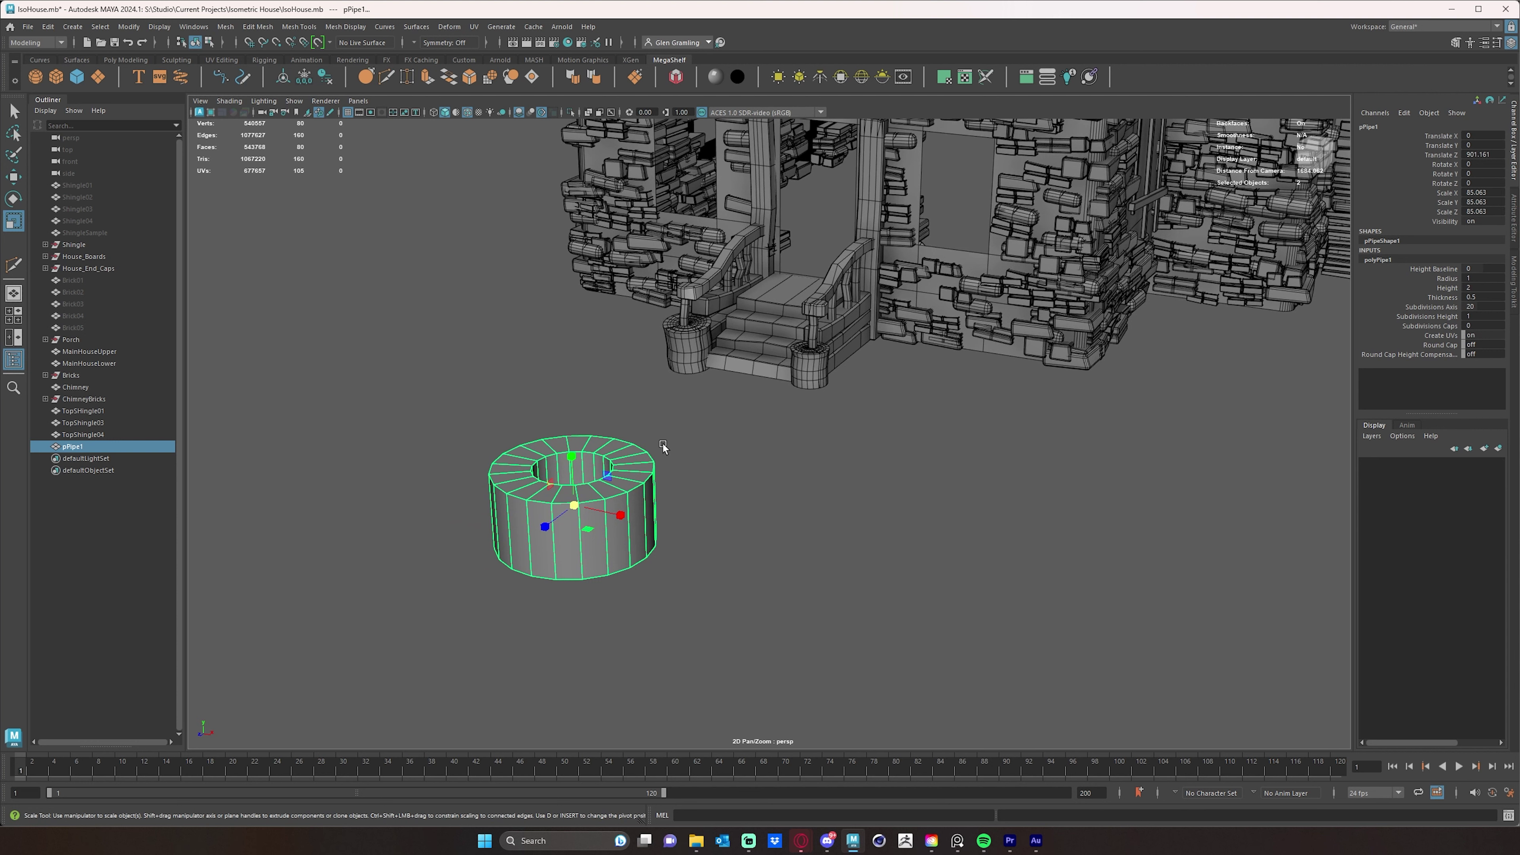
pyautogui.click(614, 492)
pyautogui.press('e')
pyautogui.moveTo(563, 469); pyautogui.dragTo(541, 495)
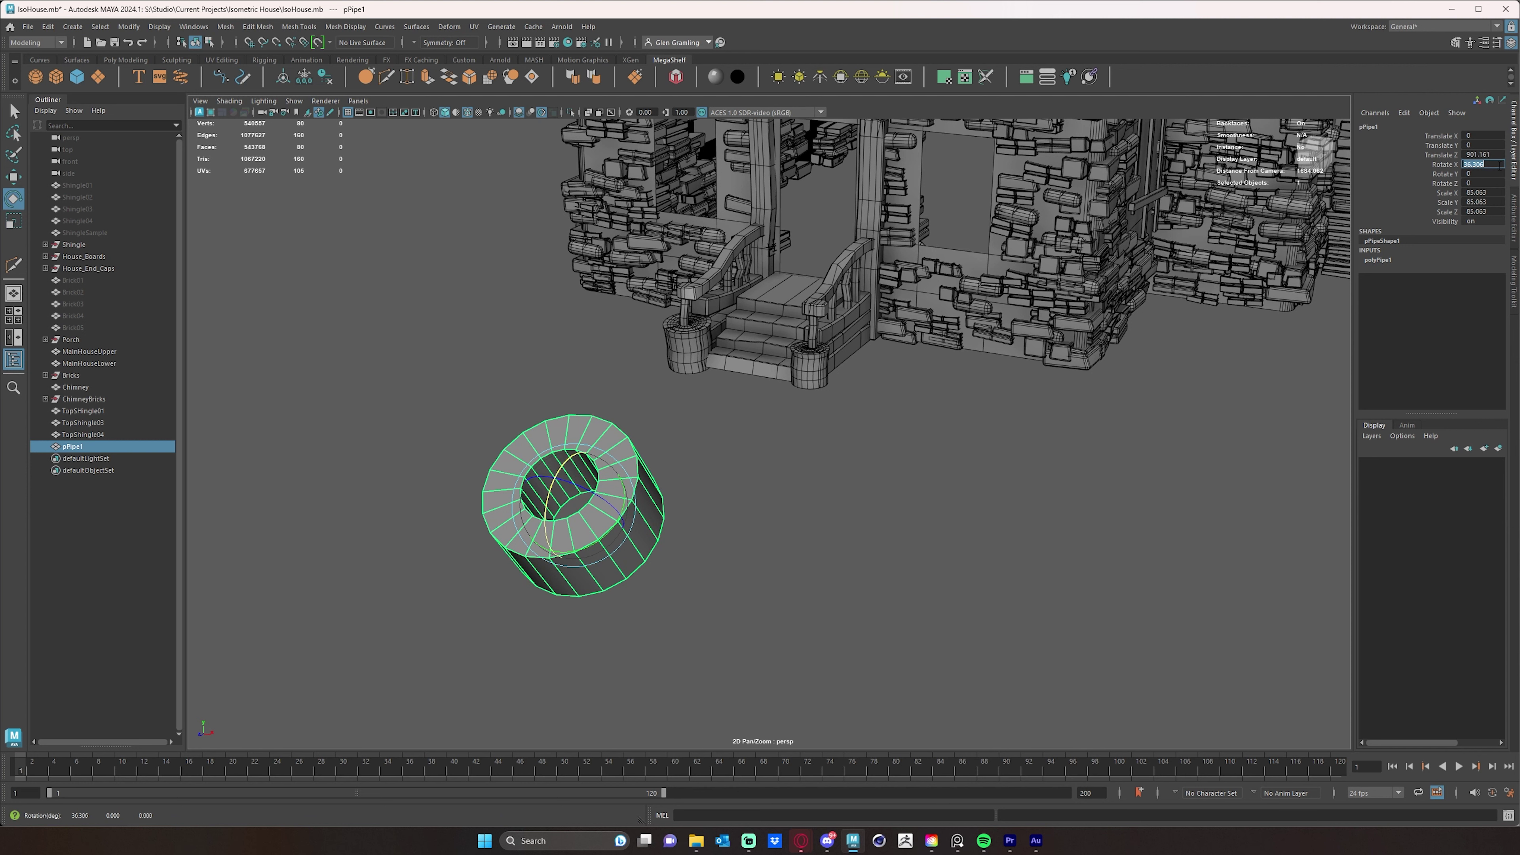
pyautogui.write('90')
pyautogui.press('Return')
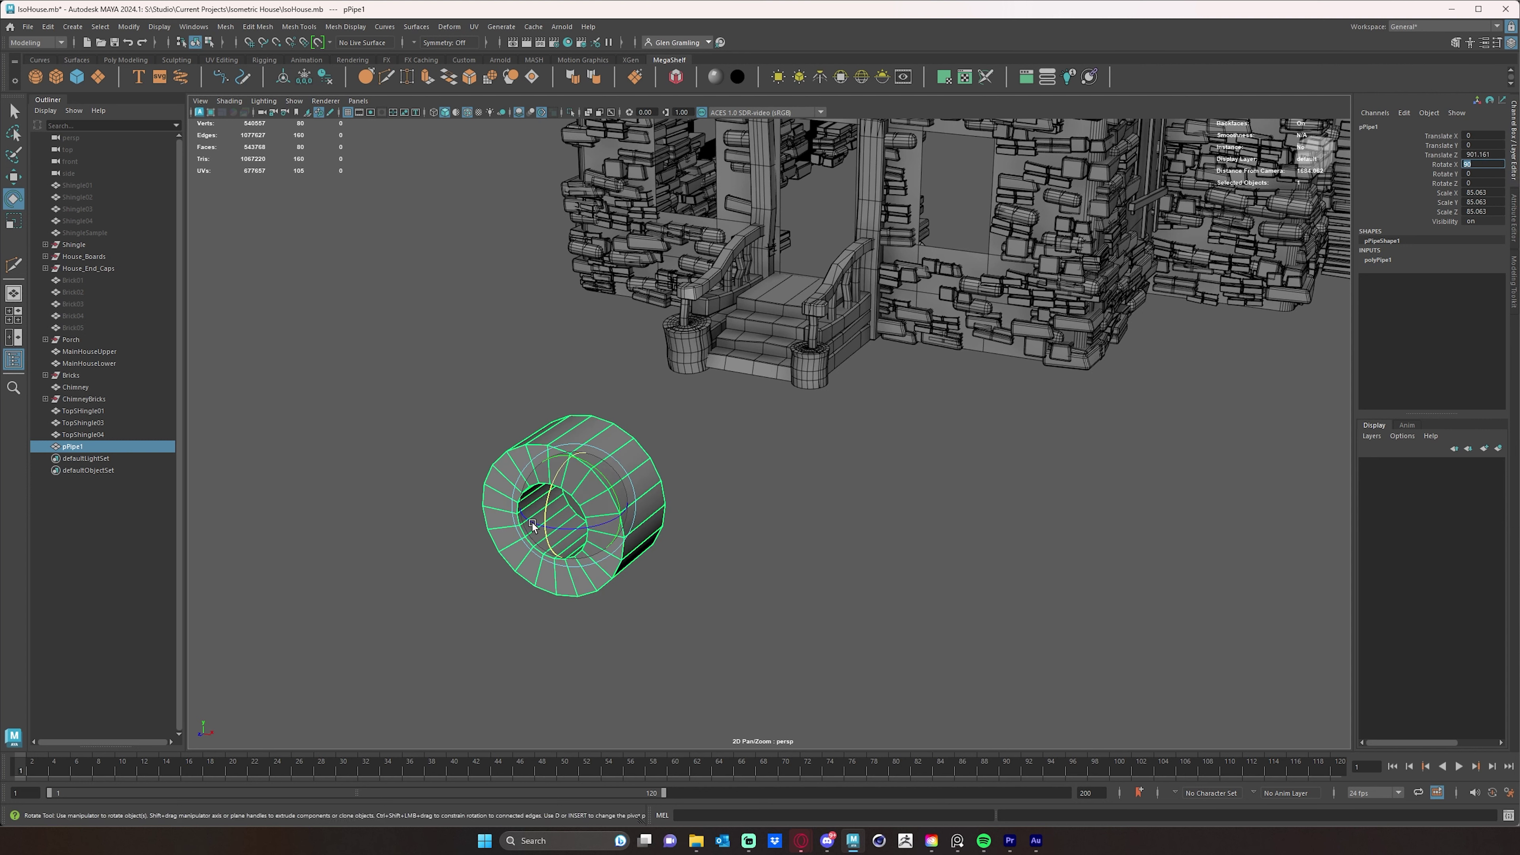
# Step: Set the pipe's radius to about 1.2 and height to about 4.7, and thin its wall
pyautogui.click(1379, 260)
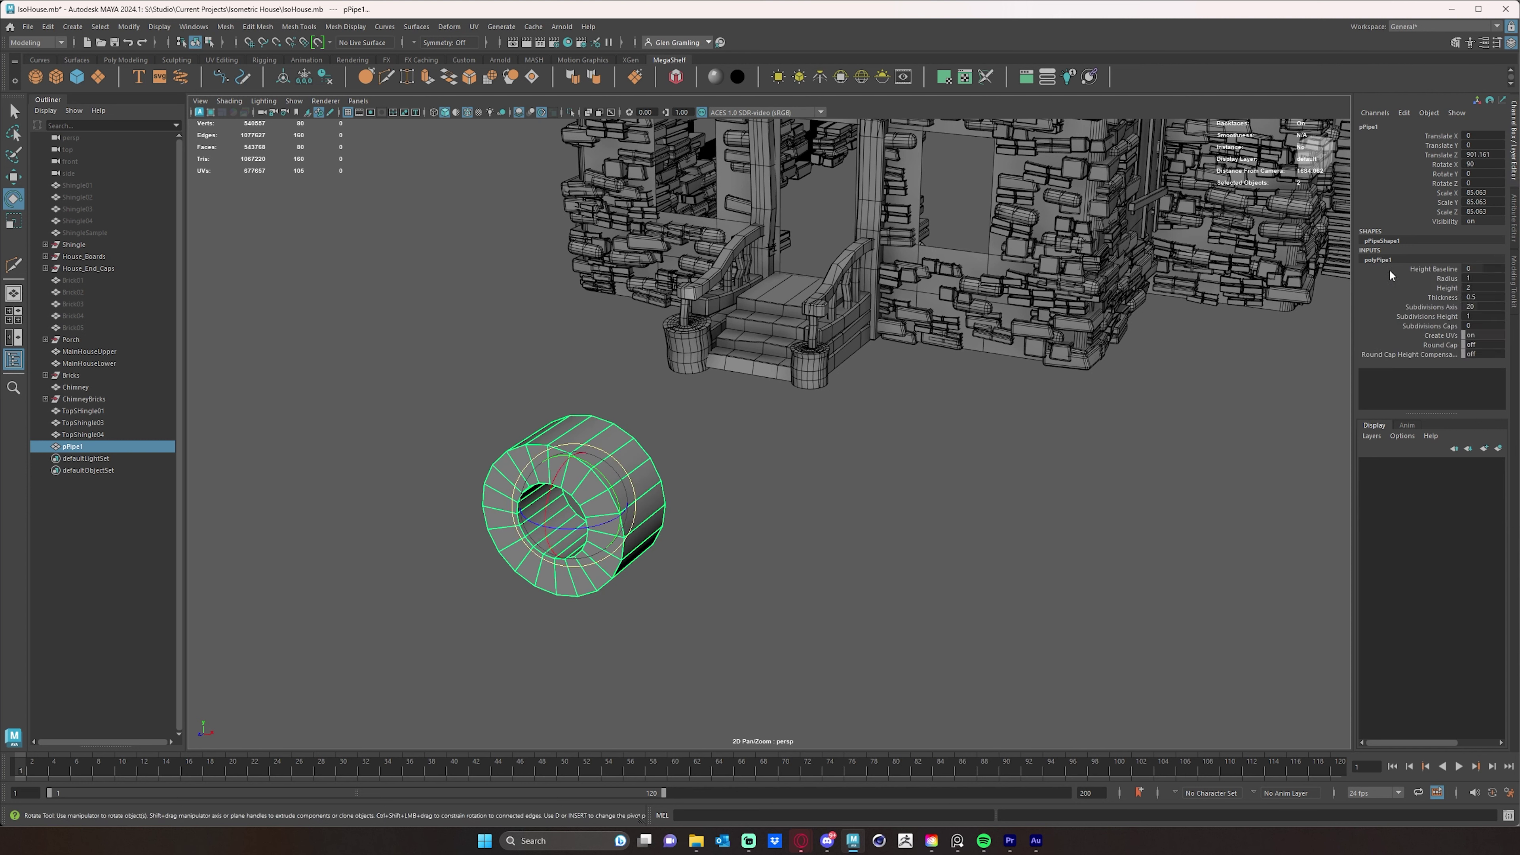
pyautogui.click(1448, 288)
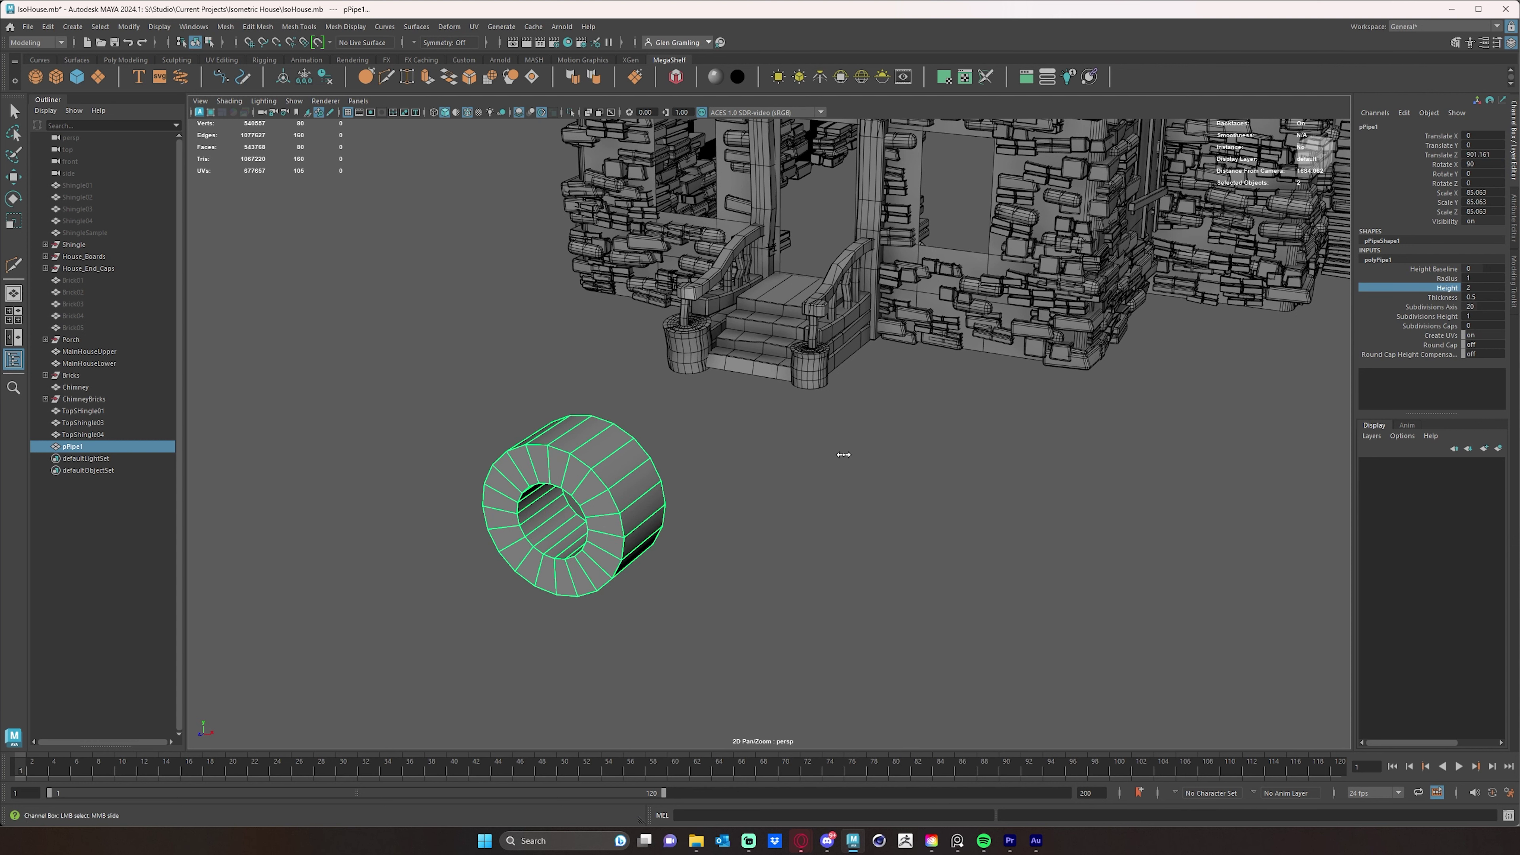
pyautogui.moveTo(844, 454); pyautogui.dragTo(901, 480, button='middle')
pyautogui.scroll(2, 860, 446)
pyautogui.click(1447, 279)
pyautogui.click(1450, 298)
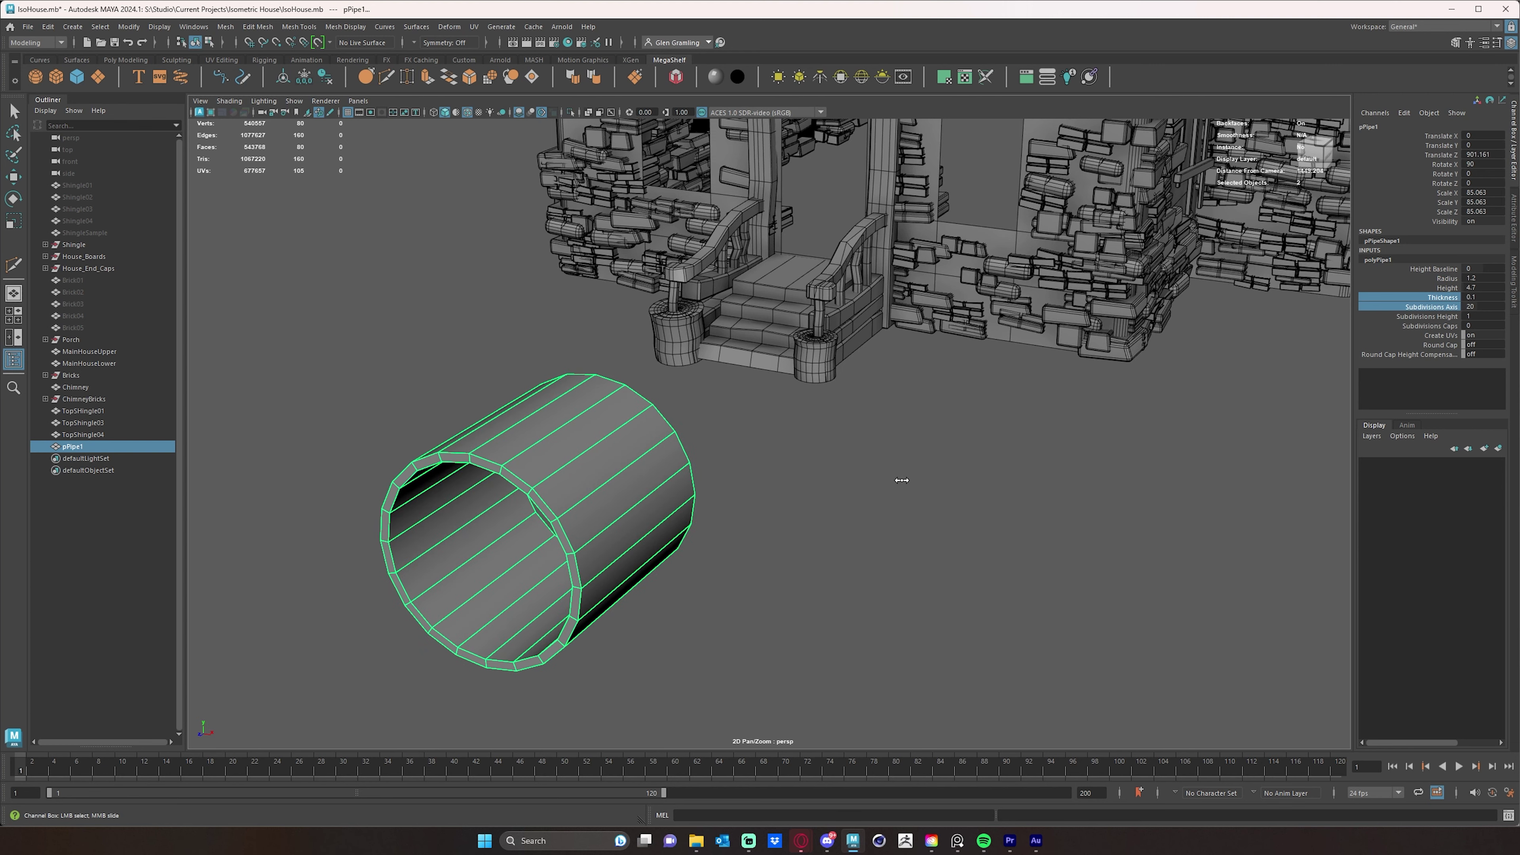
pyautogui.keyDown('alt'); pyautogui.moveTo(951, 421); pyautogui.dragTo(920, 476, button='middle'); pyautogui.keyUp('alt')
pyautogui.keyDown('alt'); pyautogui.moveTo(920, 476); pyautogui.dragTo(754, 482, button='right'); pyautogui.keyUp('alt')
pyautogui.keyDown('alt'); pyautogui.moveTo(754, 483); pyautogui.dragTo(755, 458); pyautogui.keyUp('alt')
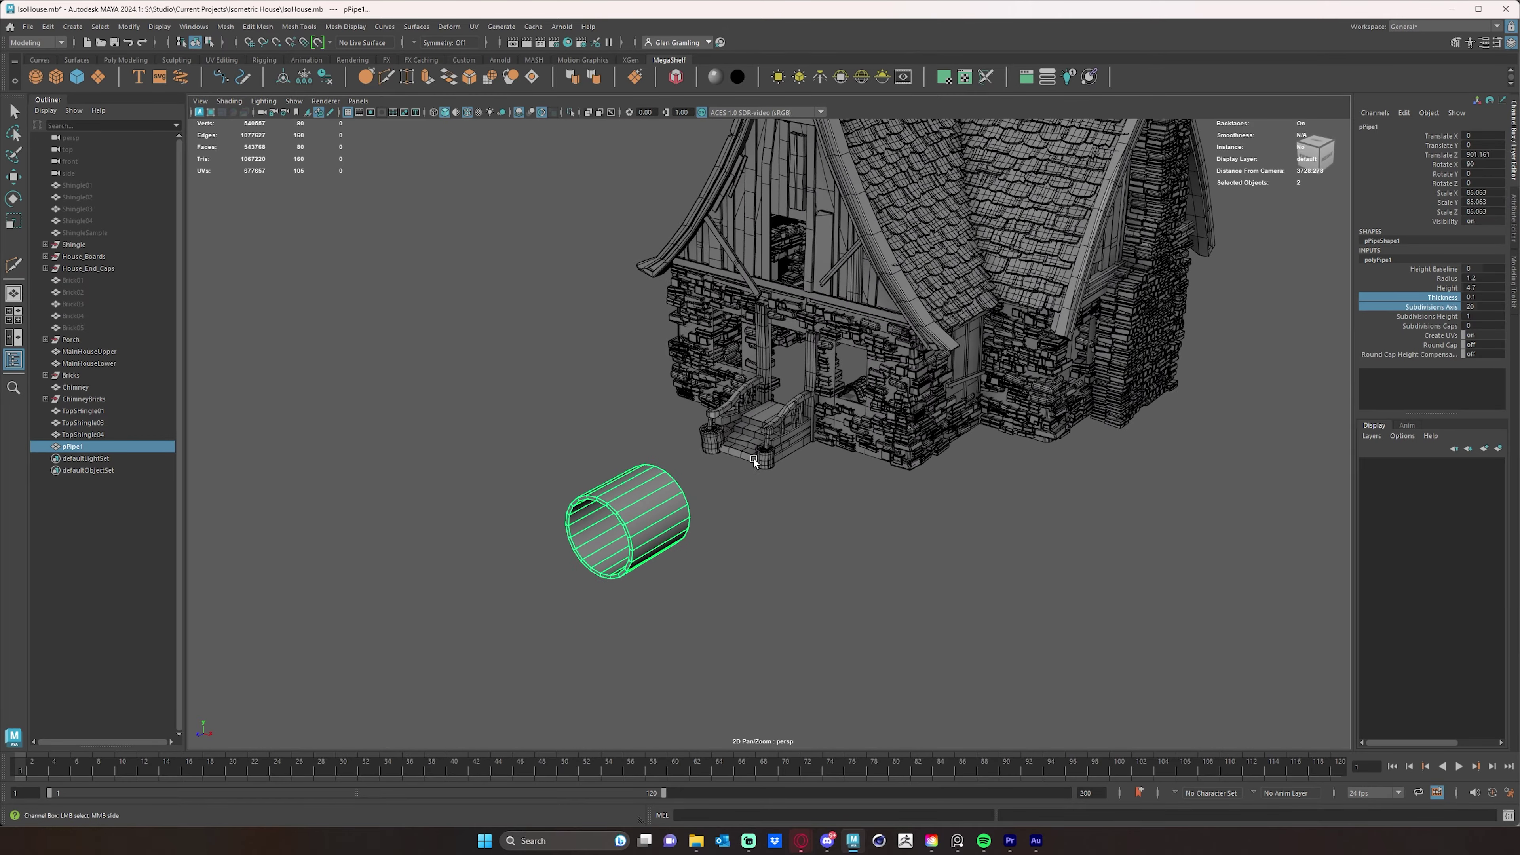
pyautogui.moveTo(949, 590); pyautogui.dragTo(951, 585, button='middle')
# Step: Move the pipe up and back onto the roof ridge, to about Y 1026 and Z -13
pyautogui.keyDown('alt'); pyautogui.moveTo(1018, 565); pyautogui.dragTo(444, 115); pyautogui.keyUp('alt')
pyautogui.press('w')
pyautogui.keyDown('alt'); pyautogui.moveTo(709, 164); pyautogui.dragTo(783, 636, button='middle'); pyautogui.keyUp('alt')
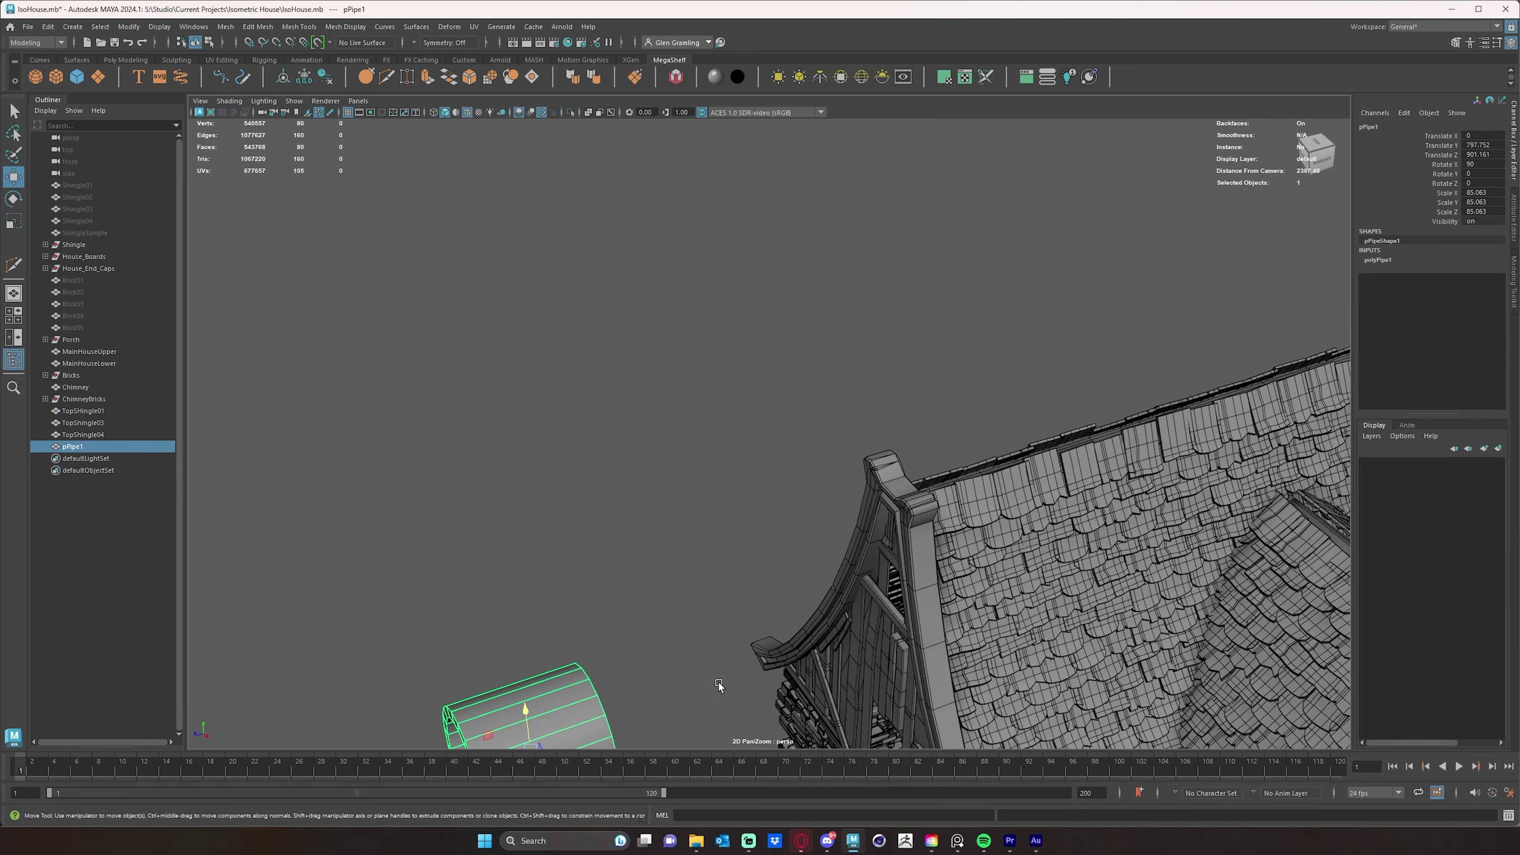
pyautogui.keyDown('alt'); pyautogui.moveTo(719, 686); pyautogui.dragTo(697, 468); pyautogui.keyUp('alt')
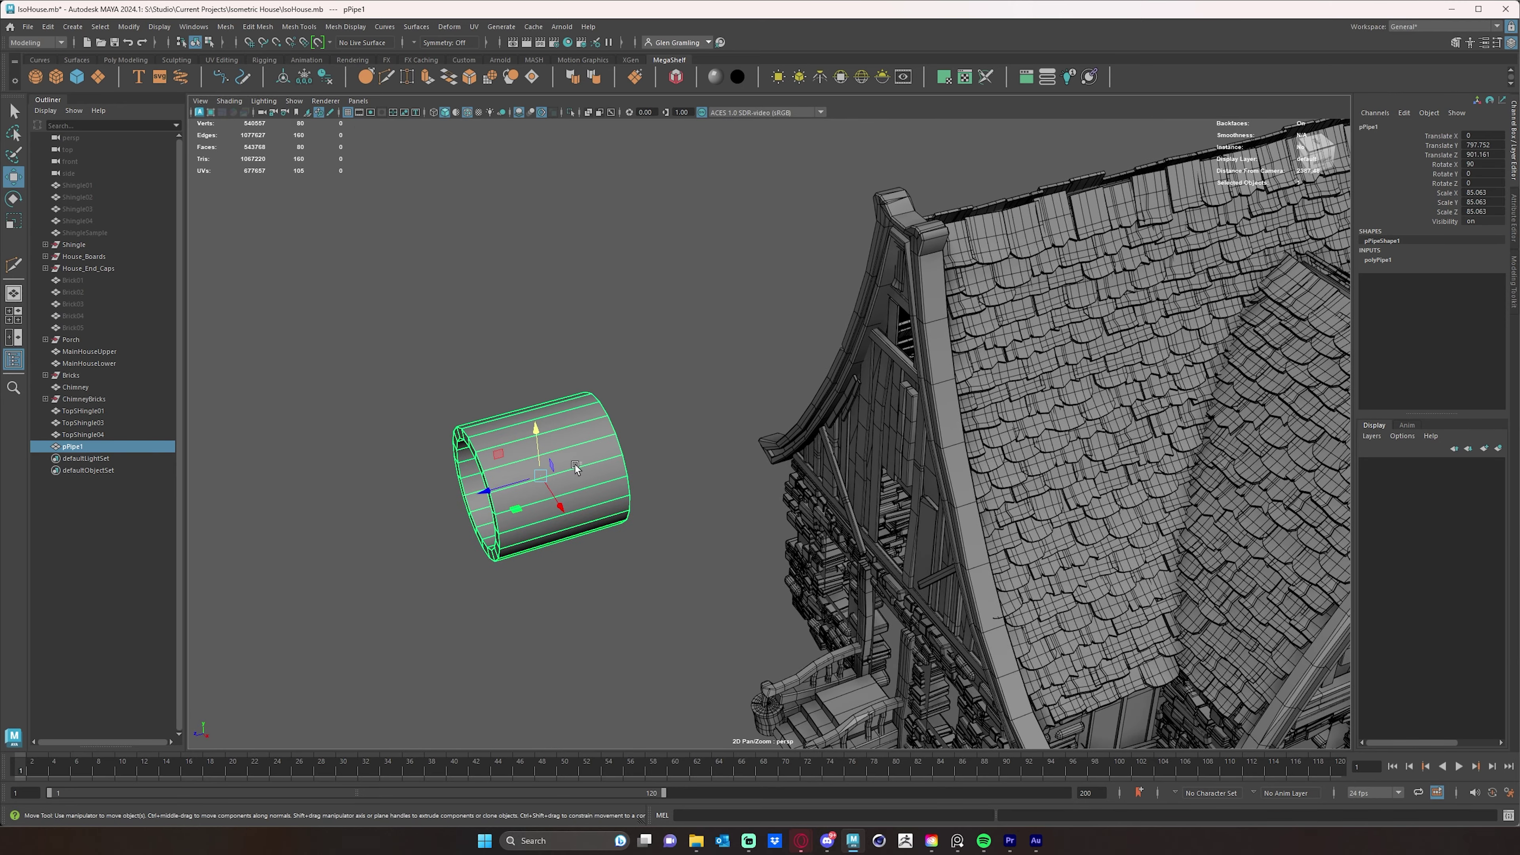
pyautogui.moveTo(575, 468); pyautogui.dragTo(1029, 318, button='middle')
pyautogui.moveTo(1050, 302); pyautogui.dragTo(807, 587)
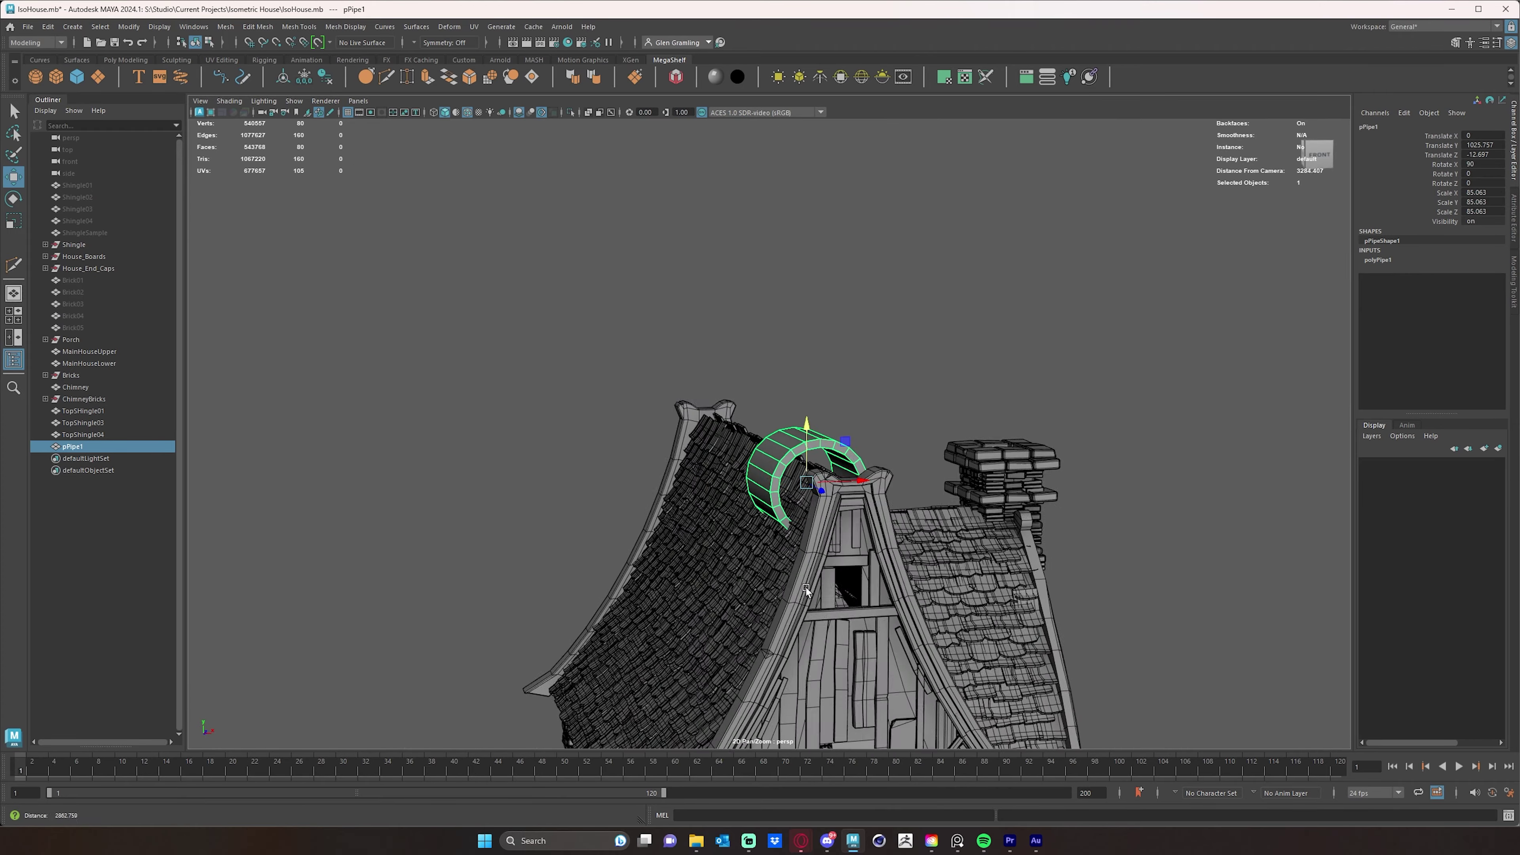
# Step: Scale the pipe down uniformly to about 37.5 and raise it on the ridge to about Y 1043
pyautogui.keyDown('alt'); pyautogui.moveTo(806, 586); pyautogui.dragTo(1212, 585, button='right'); pyautogui.keyUp('alt')
pyautogui.keyDown('alt'); pyautogui.moveTo(1077, 588); pyautogui.dragTo(1113, 510, button='middle'); pyautogui.keyUp('alt')
pyautogui.press('r')
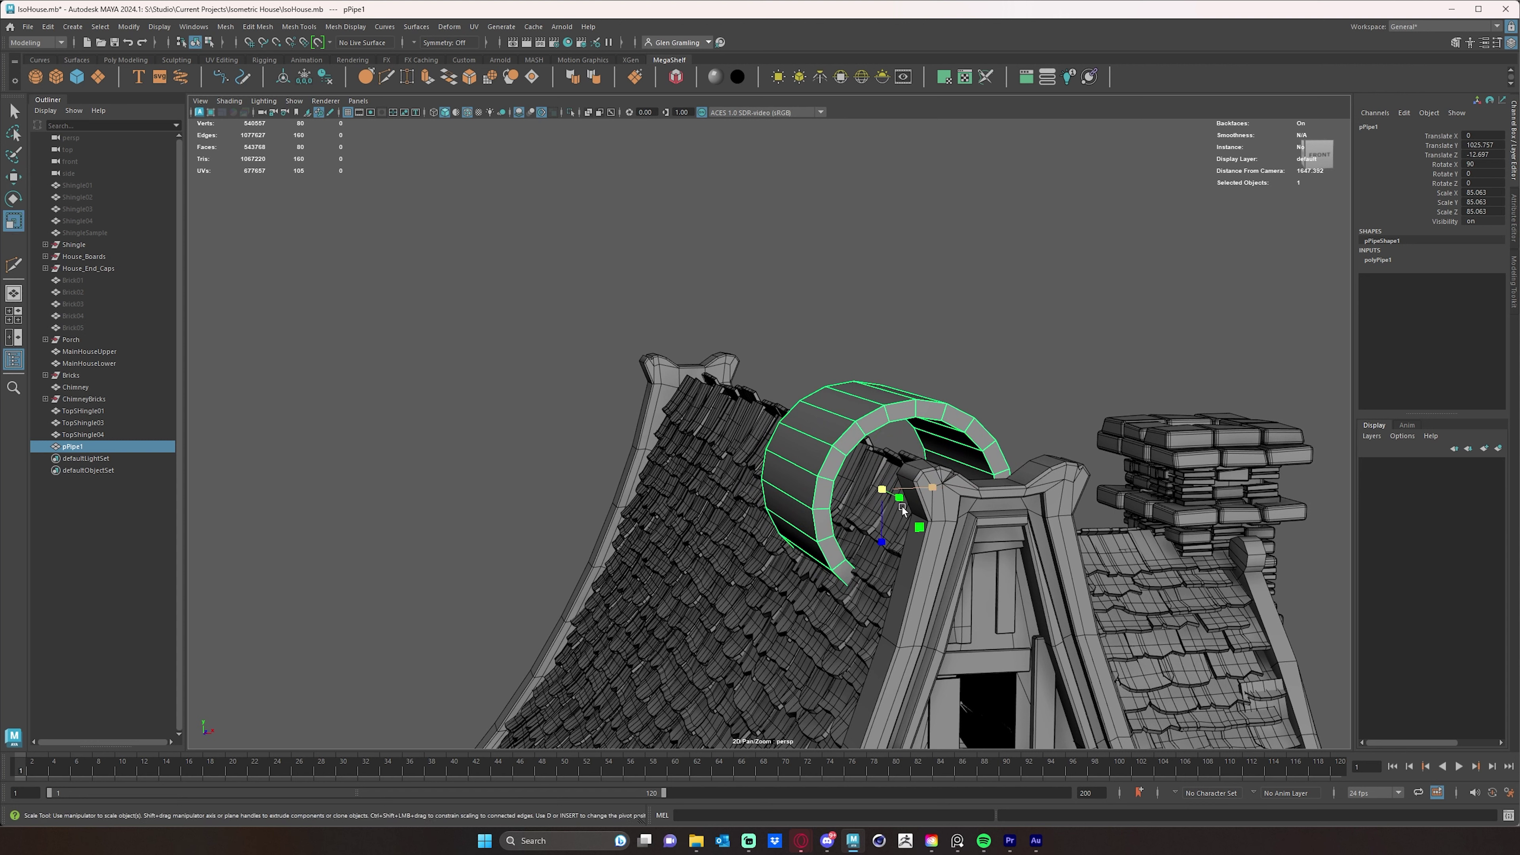
pyautogui.moveTo(1011, 530); pyautogui.dragTo(781, 509, button='middle')
pyautogui.press('w')
pyautogui.moveTo(892, 466); pyautogui.dragTo(884, 460)
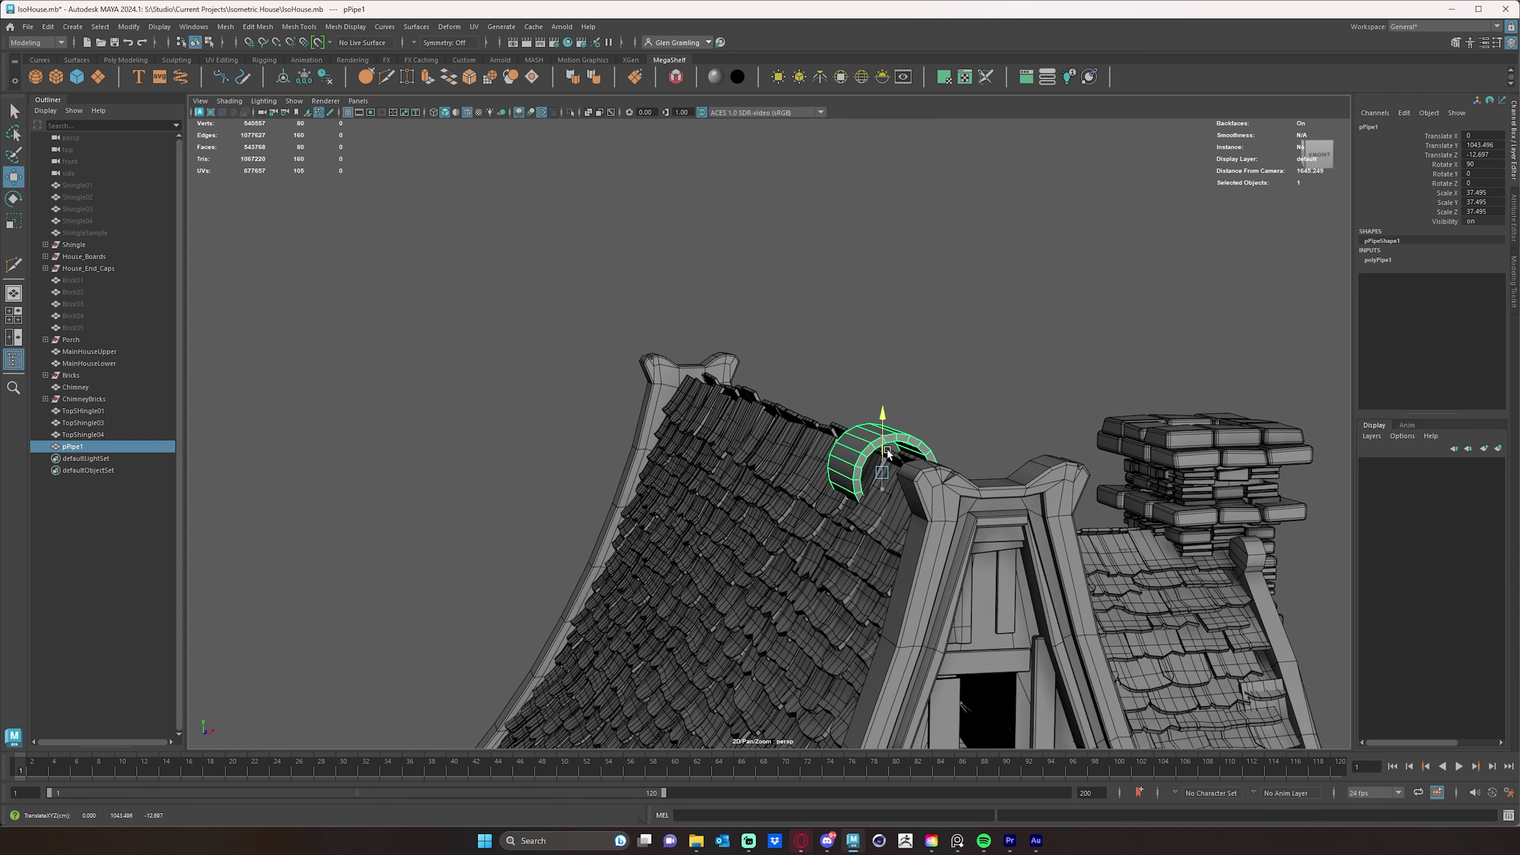
# Step: Fit the pipe to the ridge with X and Z scale about 30 and Y scale about 37, placed at about Y 1052
pyautogui.press('r')
pyautogui.moveTo(879, 460); pyautogui.dragTo(879, 482, button='middle')
pyautogui.press('w')
pyautogui.moveTo(886, 450); pyautogui.dragTo(1108, 496)
pyautogui.keyDown('alt'); pyautogui.moveTo(780, 436); pyautogui.dragTo(1053, 432, button='middle'); pyautogui.keyUp('alt')
pyautogui.keyDown('alt'); pyautogui.moveTo(1052, 431); pyautogui.dragTo(699, 461); pyautogui.keyUp('alt')
pyautogui.press('e')
pyautogui.press('r')
pyautogui.keyDown('alt'); pyautogui.moveTo(1121, 453); pyautogui.dragTo(984, 345, button='middle'); pyautogui.keyUp('alt')
pyautogui.keyDown('alt'); pyautogui.moveTo(984, 347); pyautogui.dragTo(986, 406, button='right'); pyautogui.keyUp('alt')
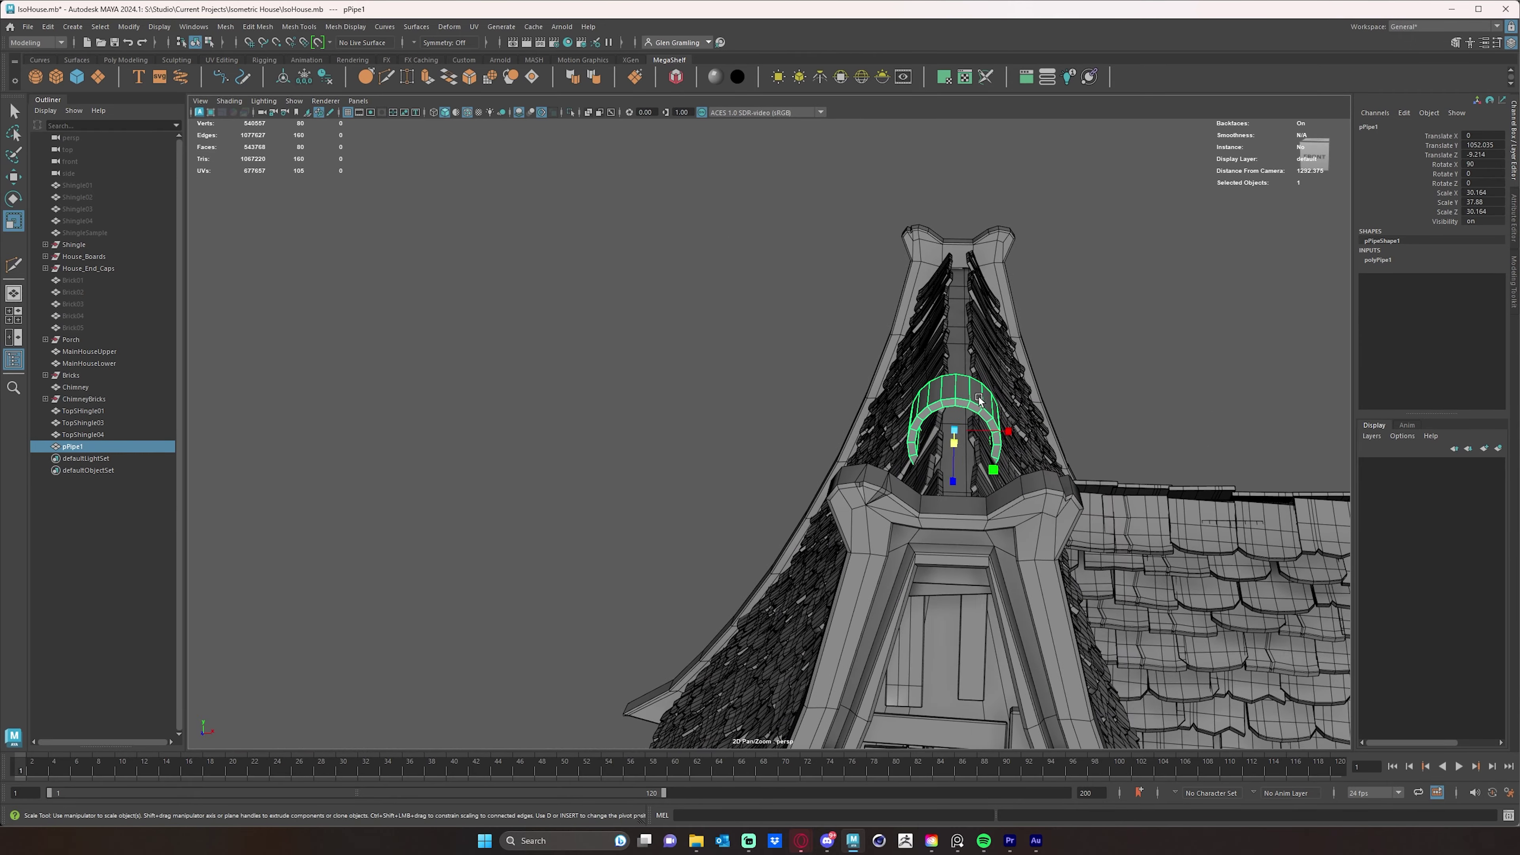
# Step: Lift the pipe above the ridge to about Y 1133 and delete the faces of its lower half
pyautogui.press('w')
pyautogui.moveTo(955, 366); pyautogui.dragTo(956, 313)
pyautogui.moveTo(945, 318); pyautogui.dragTo(943, 349, button='right')
pyautogui.keyDown('alt'); pyautogui.moveTo(903, 343); pyautogui.dragTo(885, 343); pyautogui.keyUp('alt')
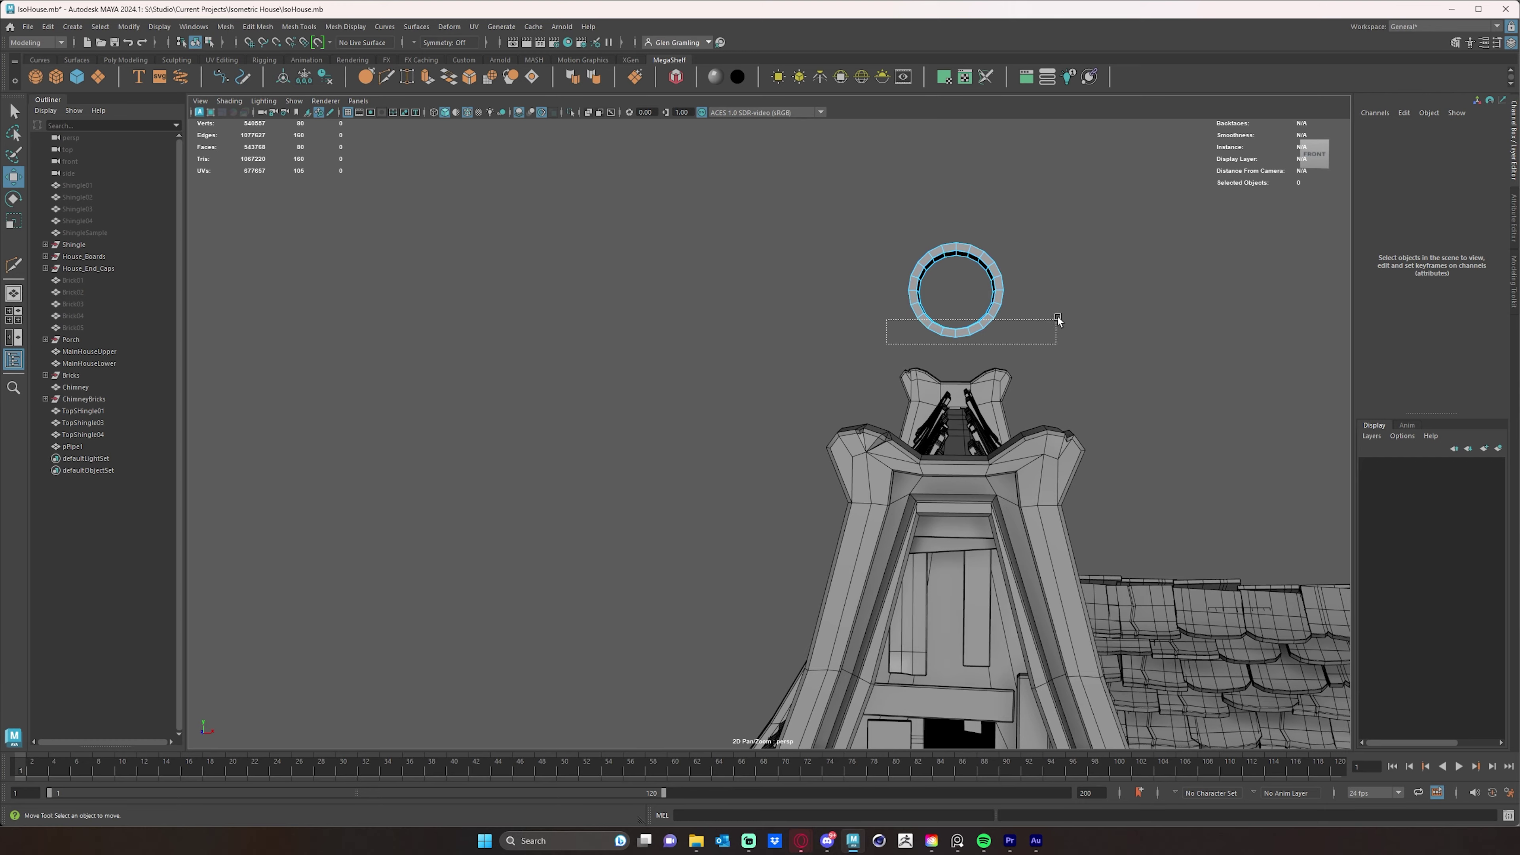
pyautogui.moveTo(1059, 320); pyautogui.dragTo(1077, 294)
pyautogui.press('Delete')
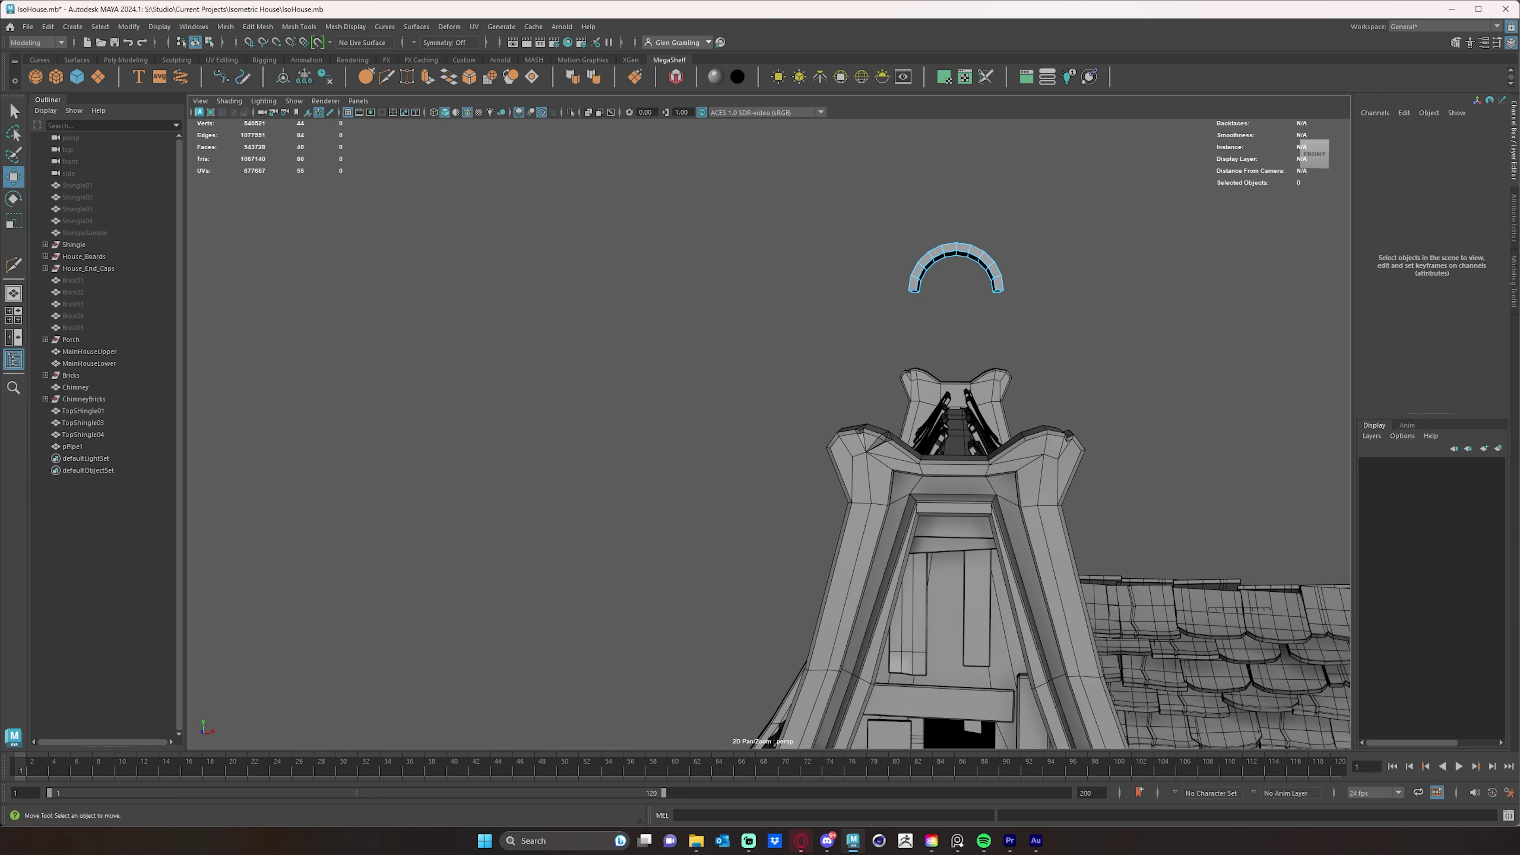
# Step: Close the open gaps along both lower sides of the half pipe with Fill Hole
pyautogui.keyDown('alt'); pyautogui.moveTo(898, 275); pyautogui.dragTo(1115, 497); pyautogui.keyUp('alt')
pyautogui.keyDown('alt'); pyautogui.moveTo(1115, 497); pyautogui.dragTo(1097, 383, button='right'); pyautogui.keyUp('alt')
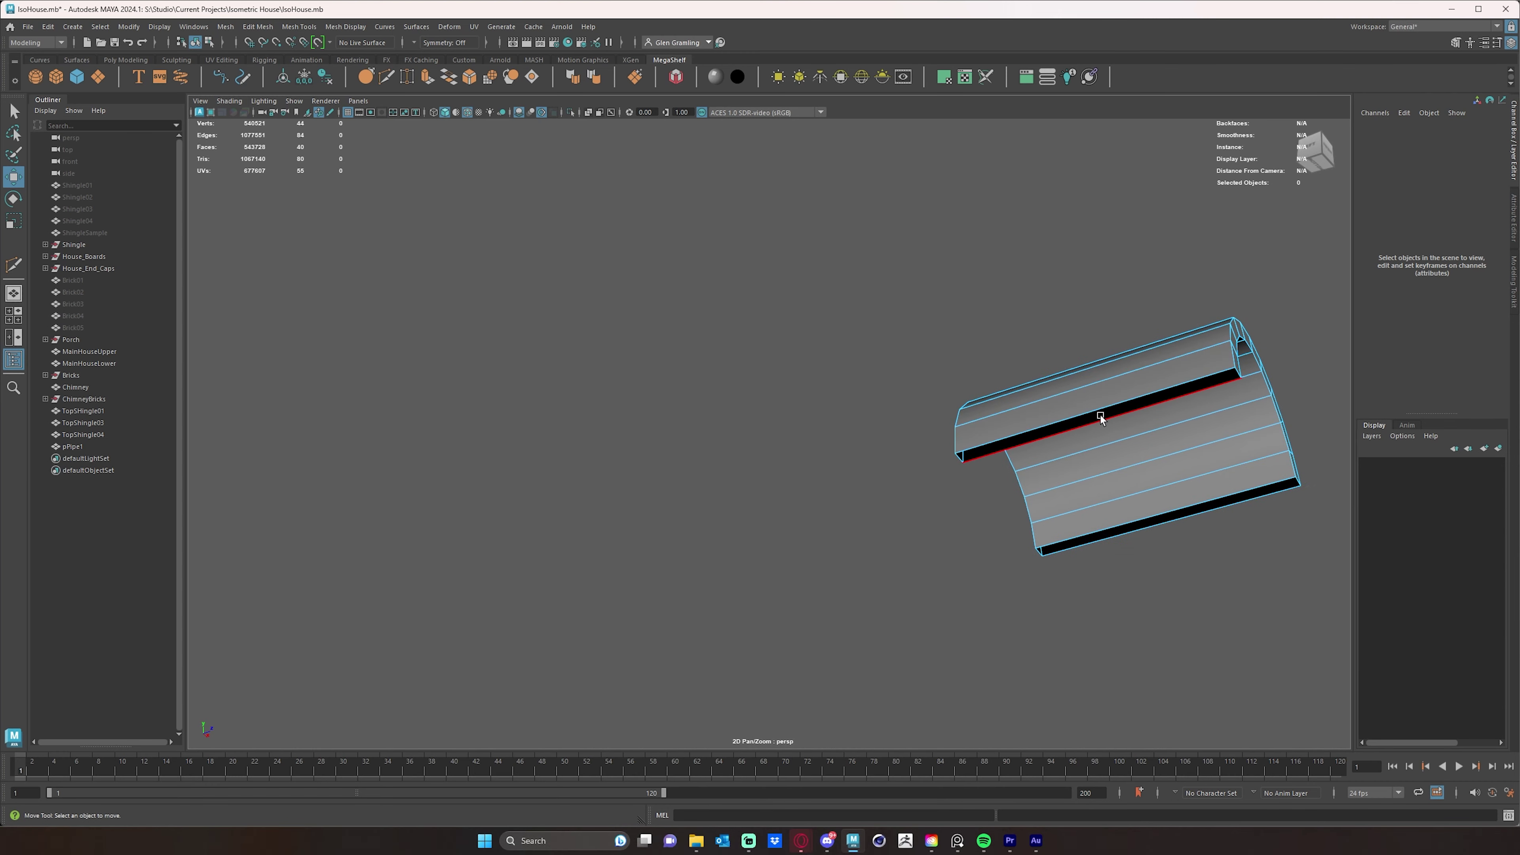
pyautogui.click(1100, 411)
pyautogui.keyDown('alt'); pyautogui.moveTo(1100, 411); pyautogui.dragTo(1004, 442); pyautogui.keyUp('alt')
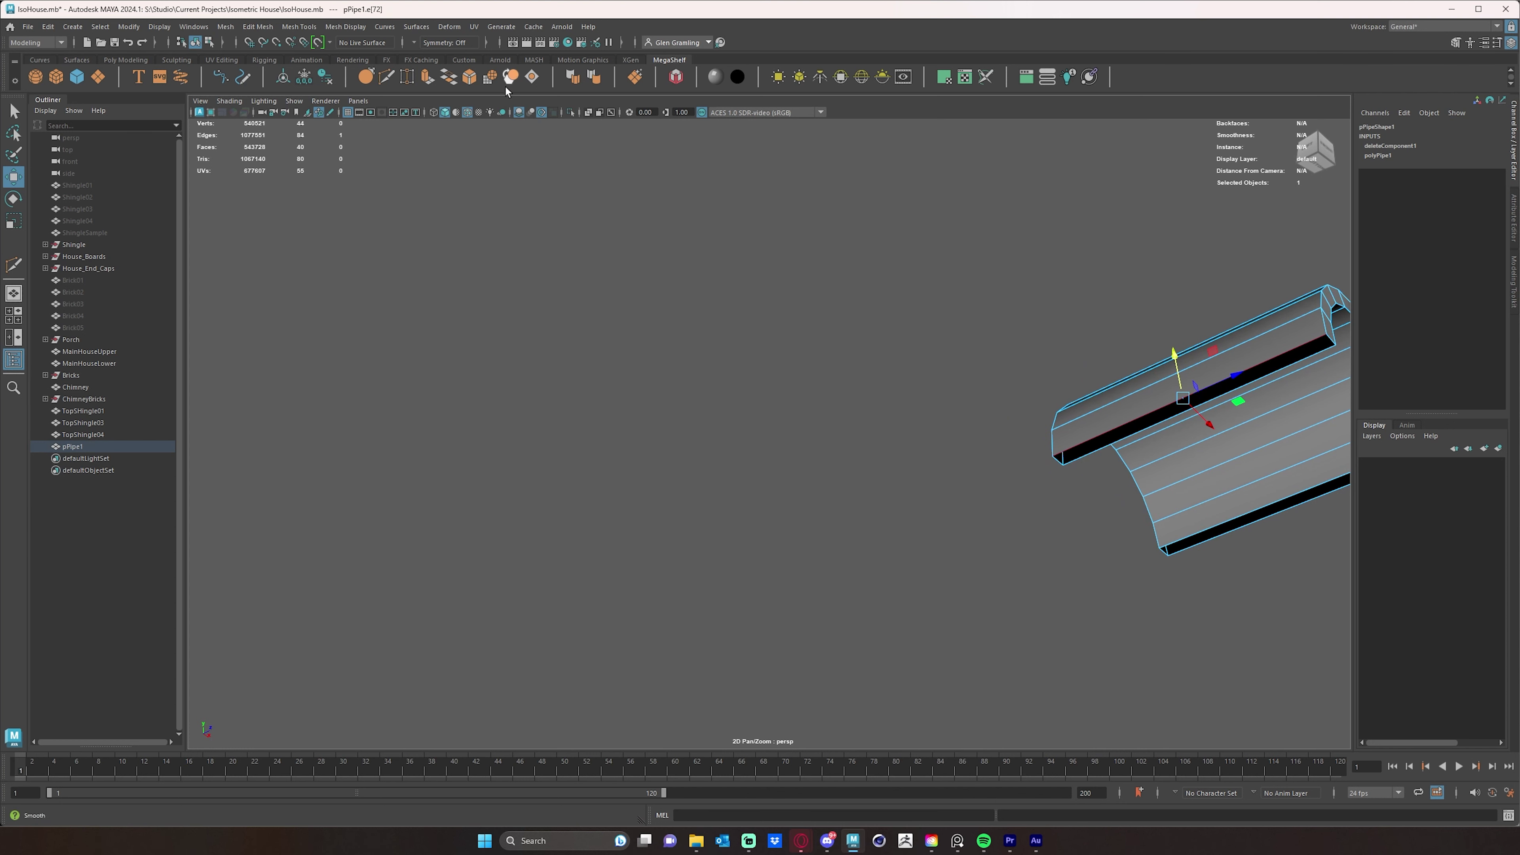
pyautogui.click(226, 27)
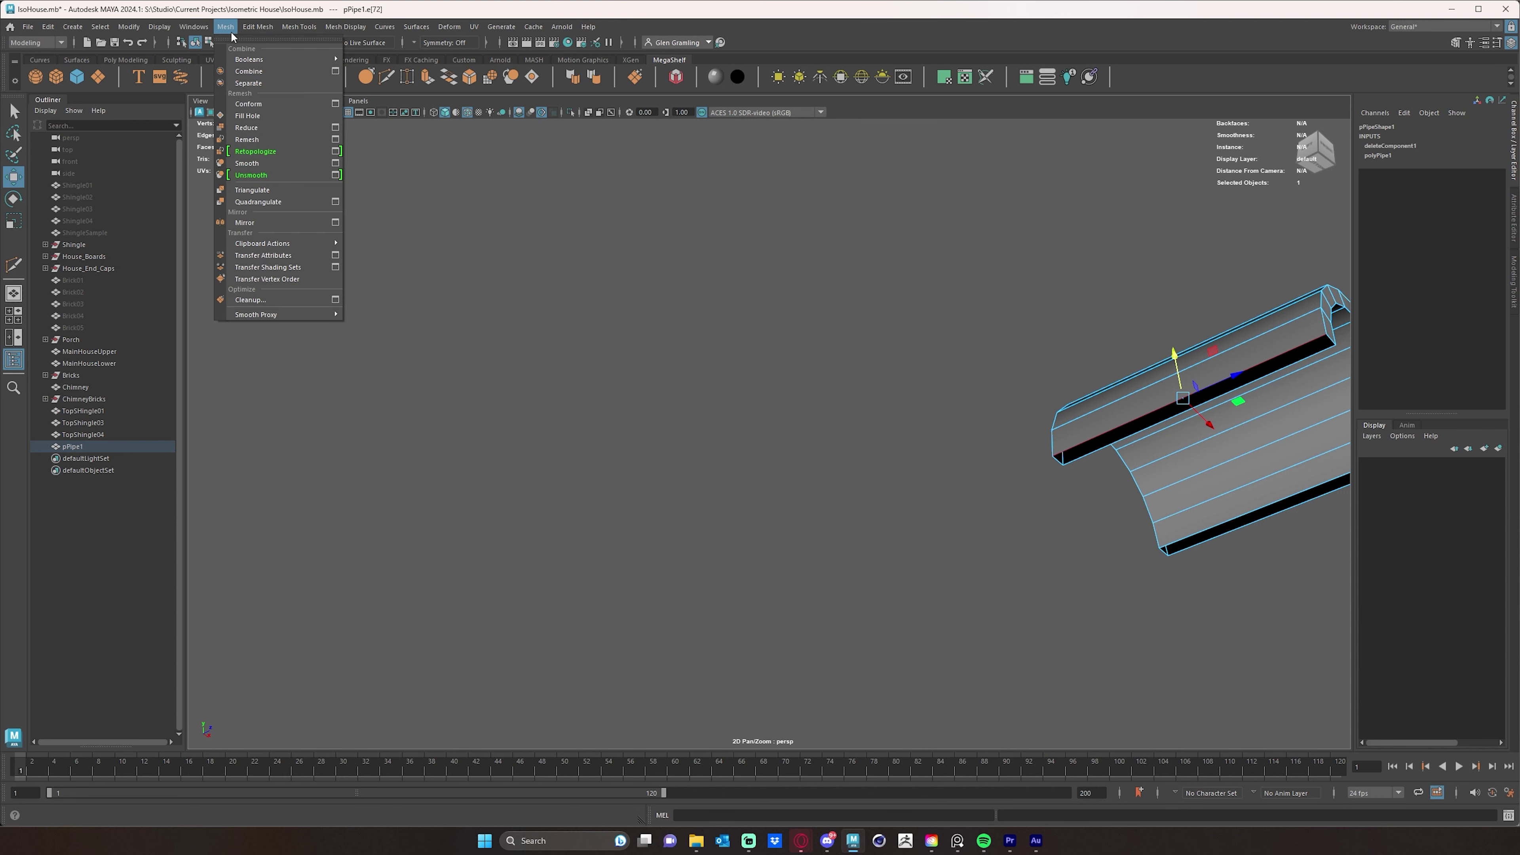
pyautogui.click(265, 116)
pyautogui.keyDown('alt'); pyautogui.moveTo(1181, 349); pyautogui.dragTo(973, 352); pyautogui.keyUp('alt')
pyautogui.click(1114, 453)
pyautogui.press('g')
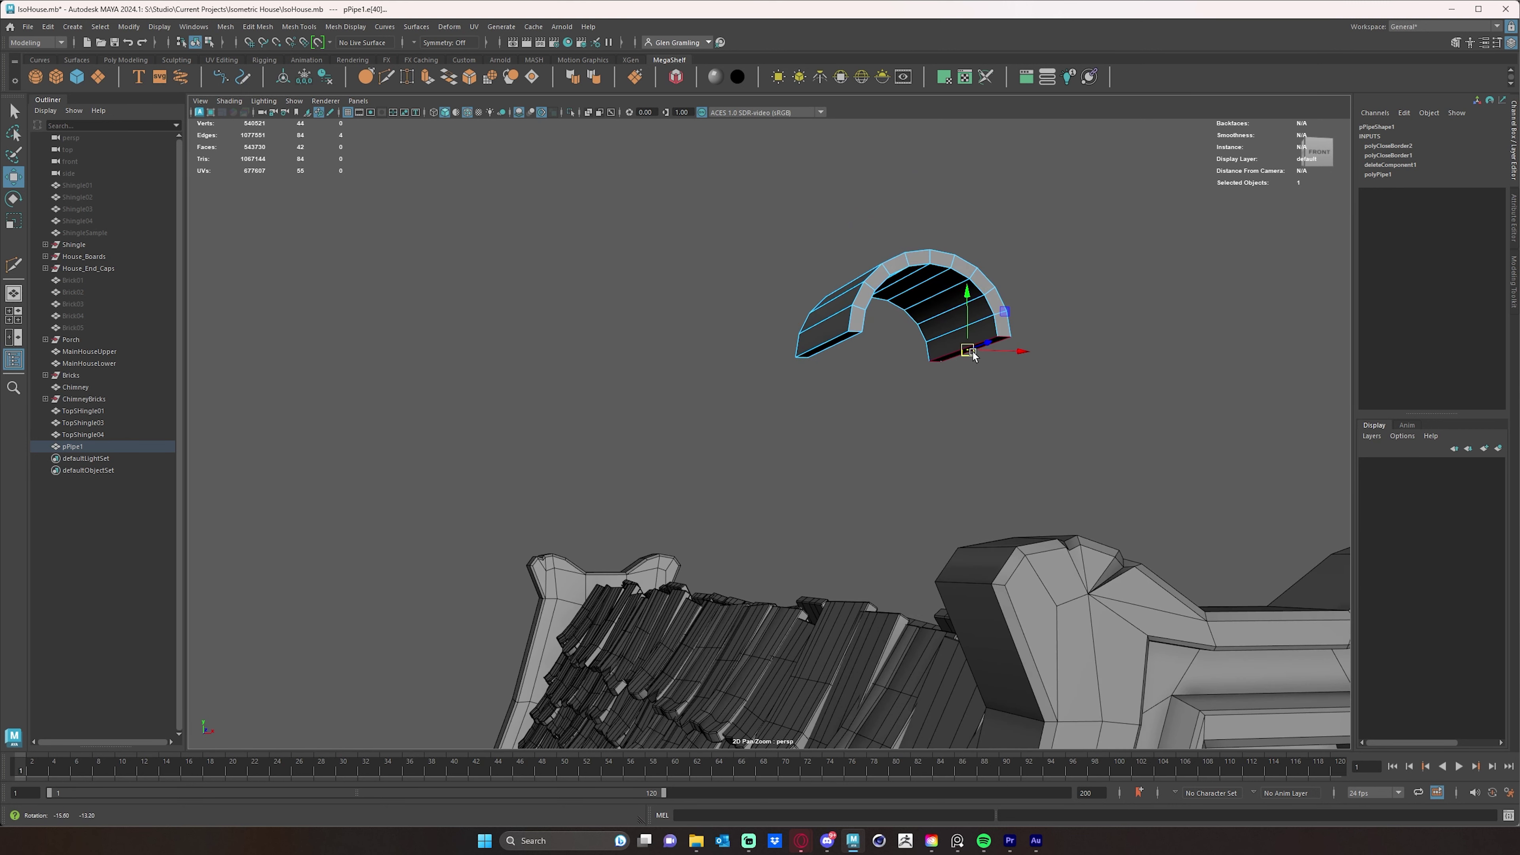
# Step: Pull the two filled bottom faces of the half pipe downward to lengthen its sides
pyautogui.rightClick(955, 358)
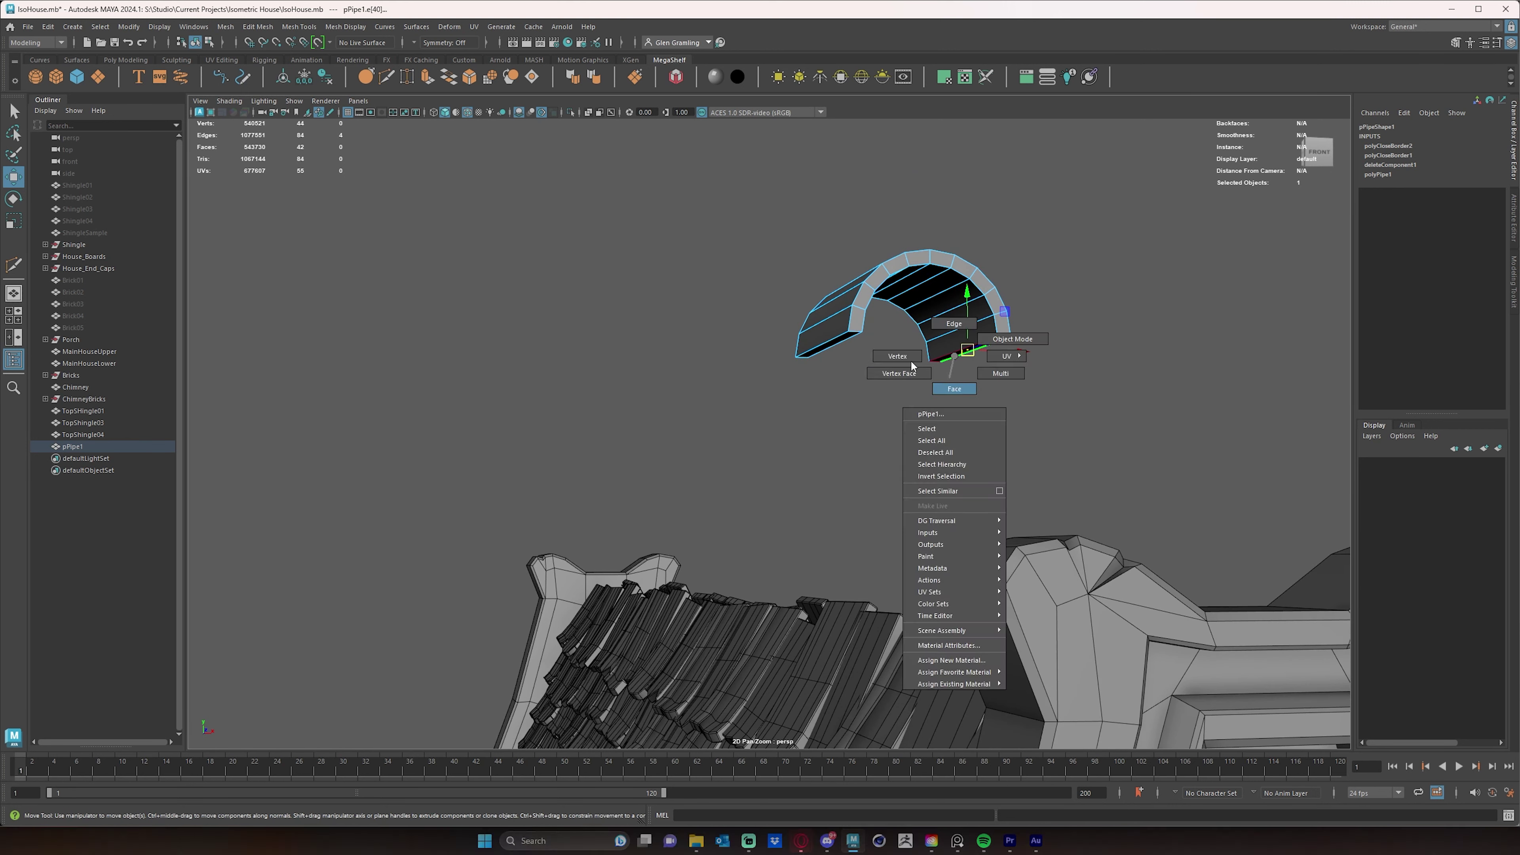
pyautogui.click(953, 389)
pyautogui.rightClick(939, 299)
pyautogui.click(986, 279)
pyautogui.moveTo(925, 282); pyautogui.dragTo(815, 516)
pyautogui.moveTo(818, 488); pyautogui.dragTo(817, 513, button='right')
pyautogui.click(817, 519)
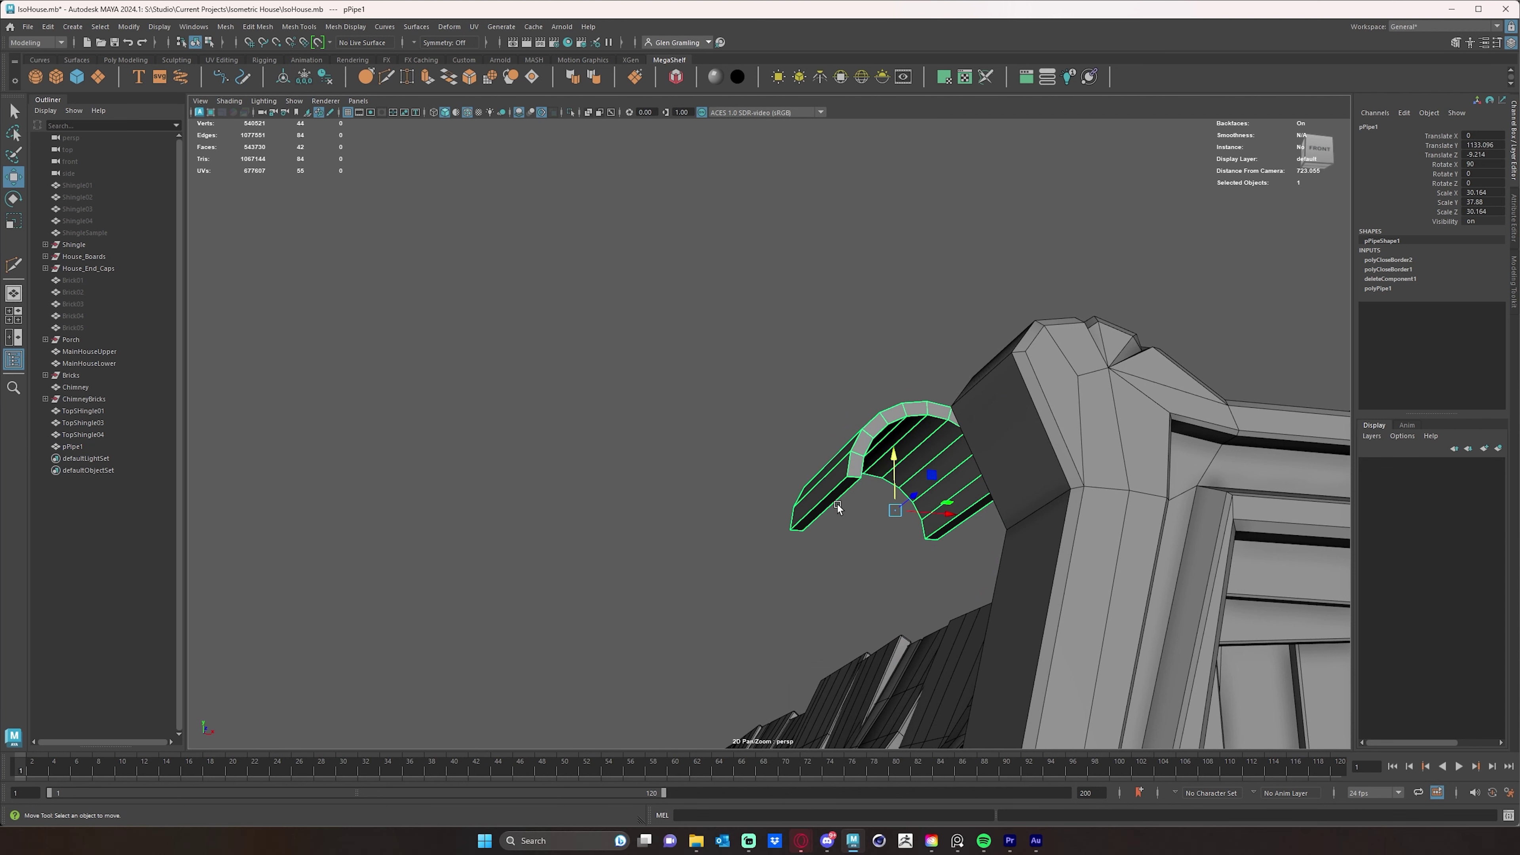
pyautogui.click(826, 503)
pyautogui.keyDown('shift'); pyautogui.click(967, 515); pyautogui.keyUp('shift')
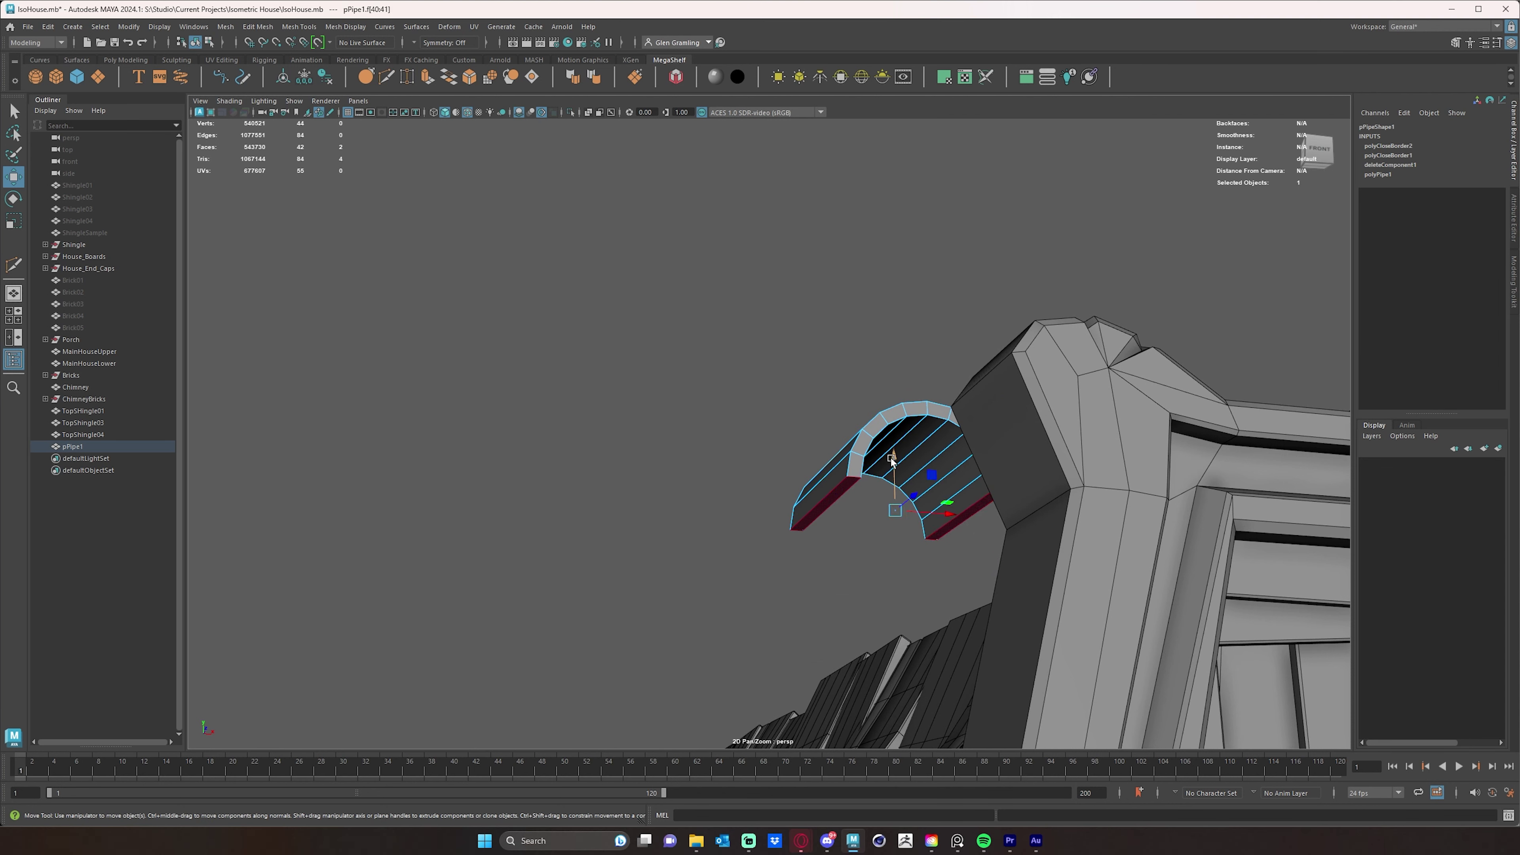
pyautogui.moveTo(891, 459); pyautogui.dragTo(863, 548)
# Step: Move each bottom face of the half pipe outward along X to flare the two sides
pyautogui.click(818, 546)
pyautogui.click(954, 569)
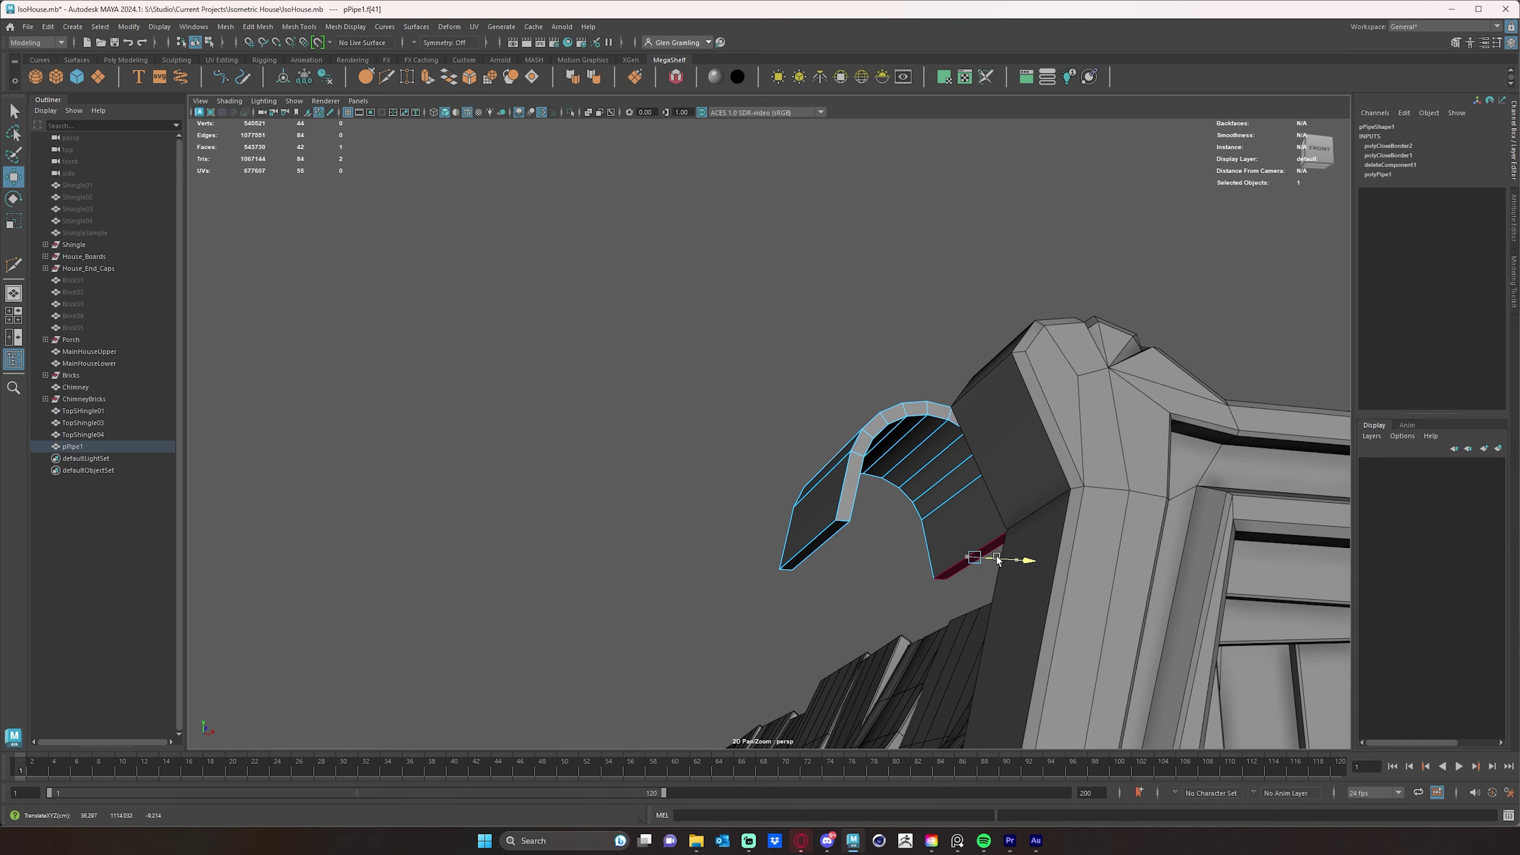
pyautogui.keyDown('alt'); pyautogui.moveTo(958, 566); pyautogui.dragTo(830, 482); pyautogui.keyUp('alt')
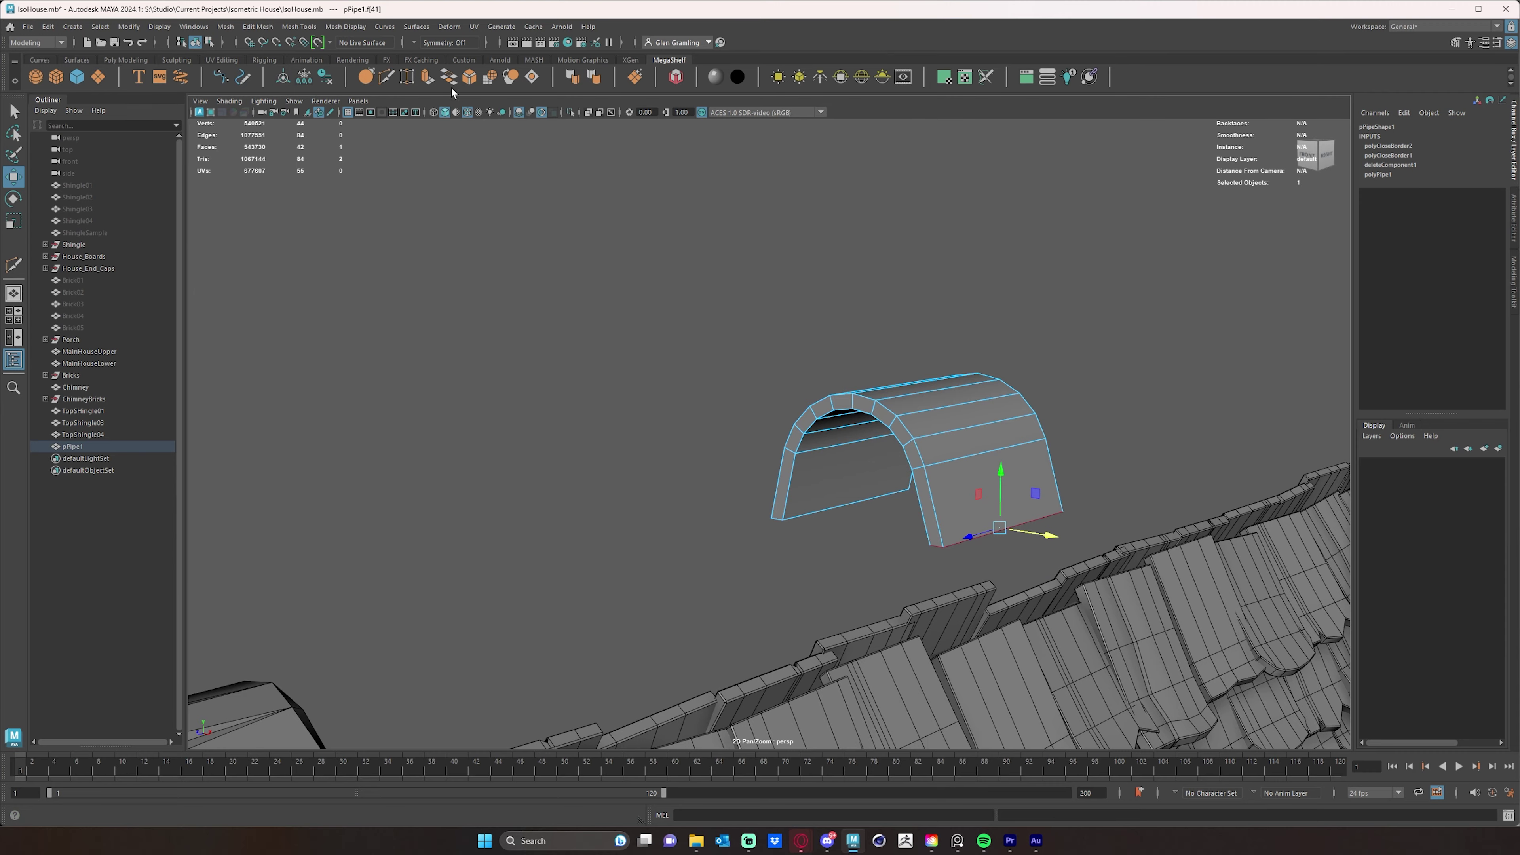
# Step: Bevel the border edges around the half pipe's front, back and bottom rims with one segment, and clear the selection
pyautogui.keyDown('alt'); pyautogui.moveTo(629, 231); pyautogui.dragTo(778, 308); pyautogui.keyUp('alt')
pyautogui.moveTo(889, 390); pyautogui.dragTo(907, 347, button='right')
pyautogui.keyDown('alt'); pyautogui.moveTo(803, 389); pyautogui.dragTo(763, 322); pyautogui.keyUp('alt')
pyautogui.doubleClick(928, 499)
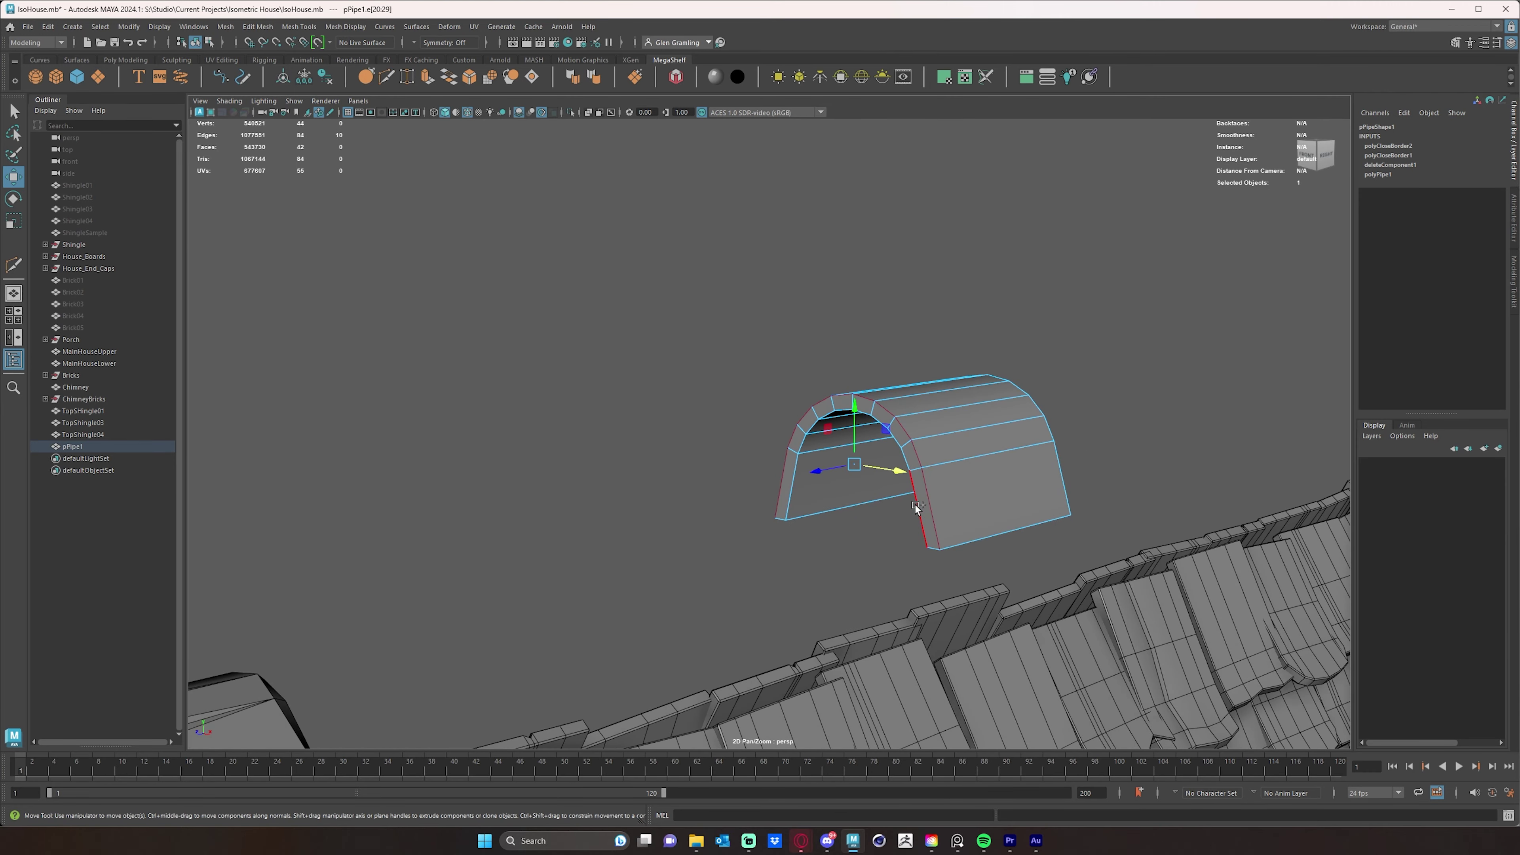
pyautogui.keyDown('ctrl'); pyautogui.keyDown('shift'); pyautogui.click(960, 541); pyautogui.keyUp('shift'); pyautogui.keyUp('ctrl')
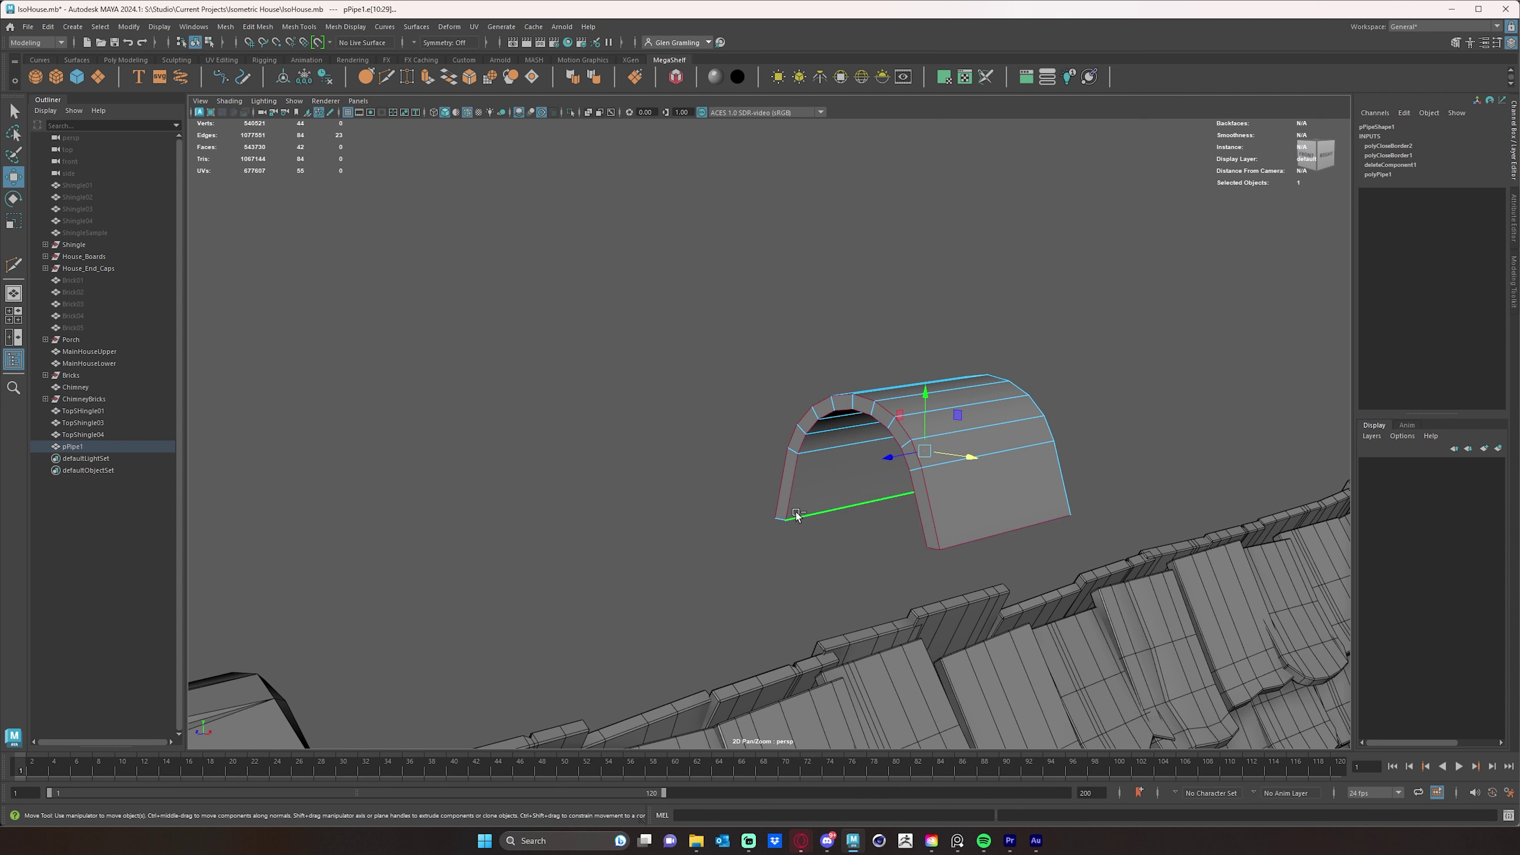
pyautogui.keyDown('alt'); pyautogui.moveTo(999, 527); pyautogui.dragTo(732, 512); pyautogui.keyUp('alt')
pyautogui.keyDown('shift'); pyautogui.doubleClick(717, 511); pyautogui.keyUp('shift')
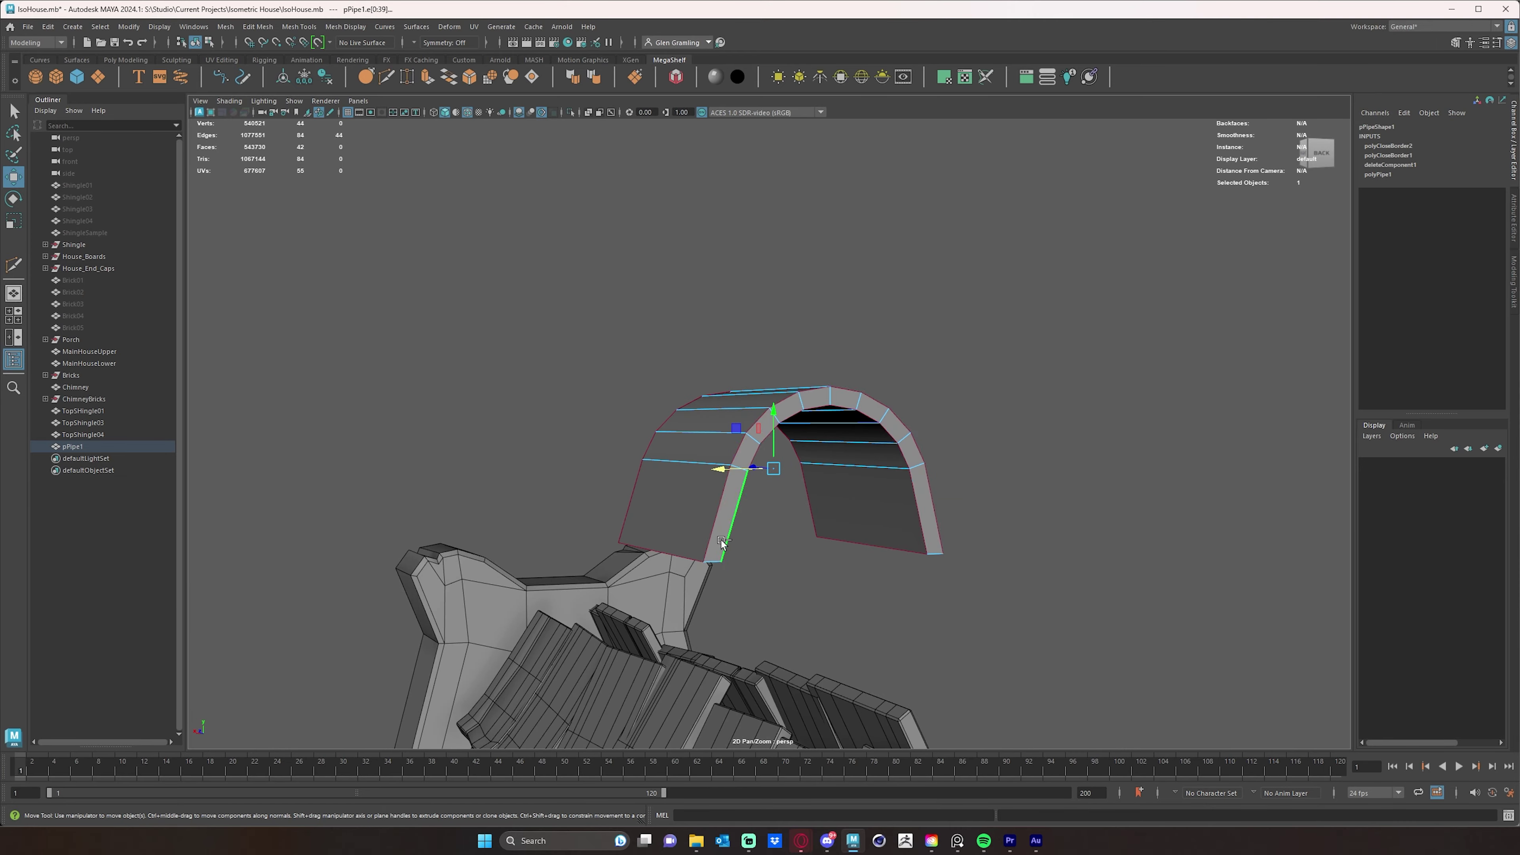
pyautogui.keyDown('shift'); pyautogui.click(937, 555); pyautogui.keyUp('shift')
pyautogui.keyDown('alt'); pyautogui.moveTo(771, 554); pyautogui.dragTo(653, 186); pyautogui.keyUp('alt')
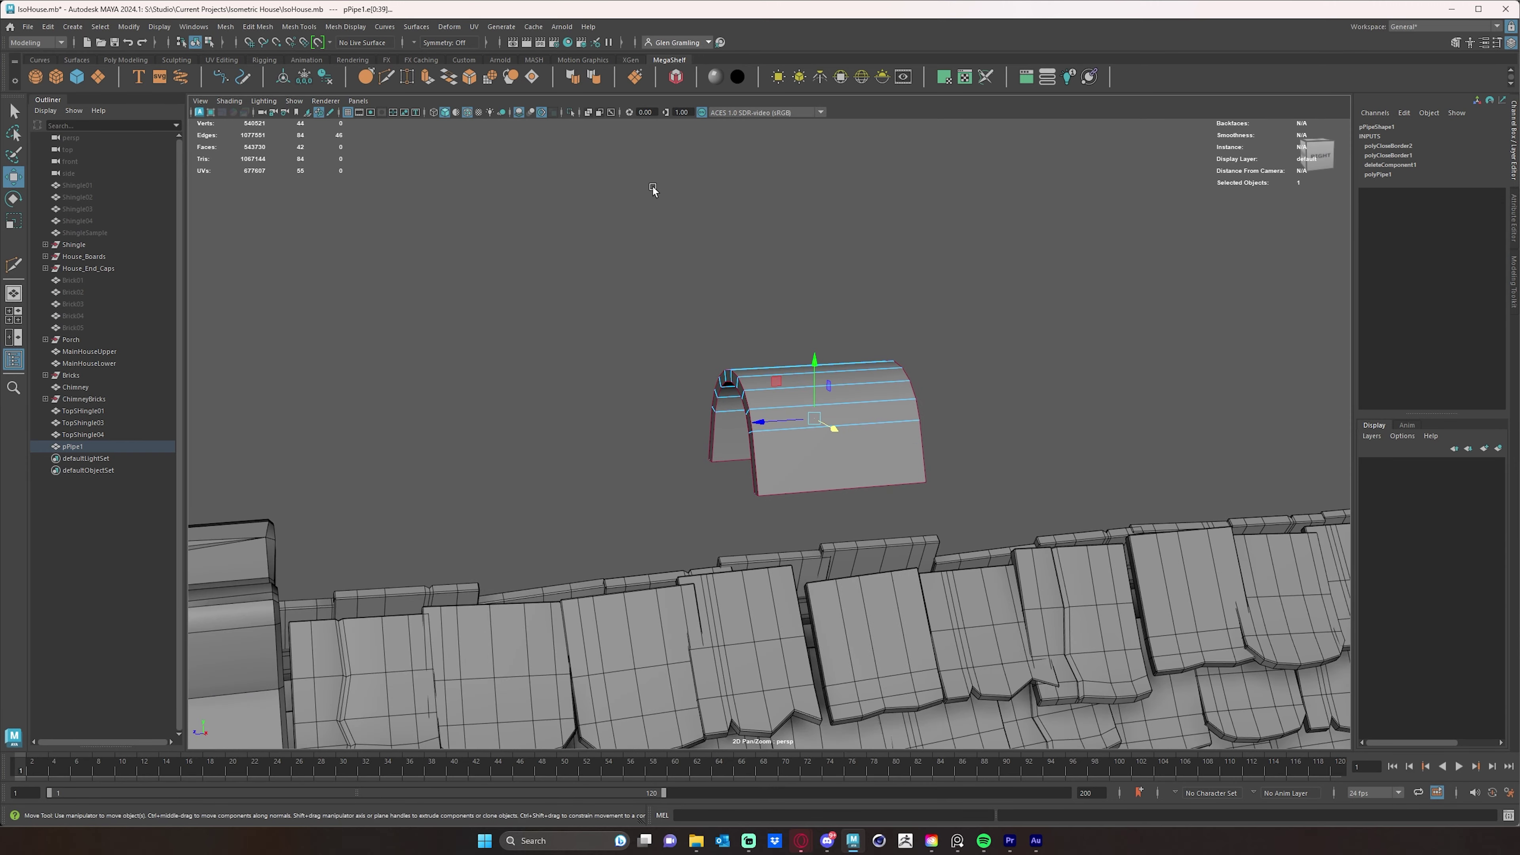
pyautogui.click(473, 74)
pyautogui.keyDown('alt'); pyautogui.moveTo(945, 420); pyautogui.dragTo(1072, 451); pyautogui.keyUp('alt')
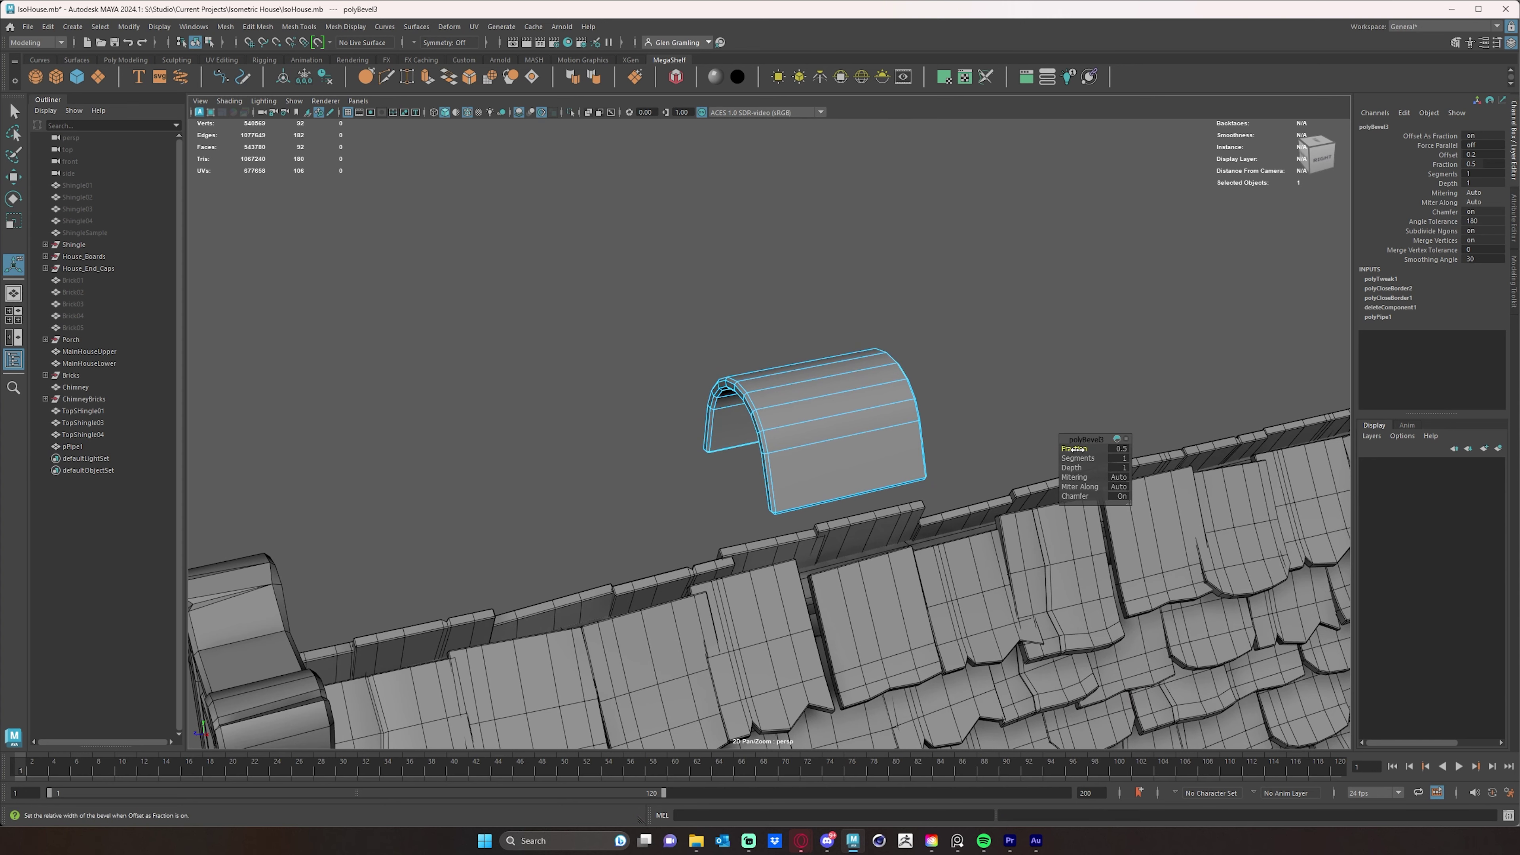
pyautogui.click(908, 379)
pyautogui.keyDown('alt'); pyautogui.moveTo(908, 378); pyautogui.dragTo(1001, 407); pyautogui.keyUp('alt')
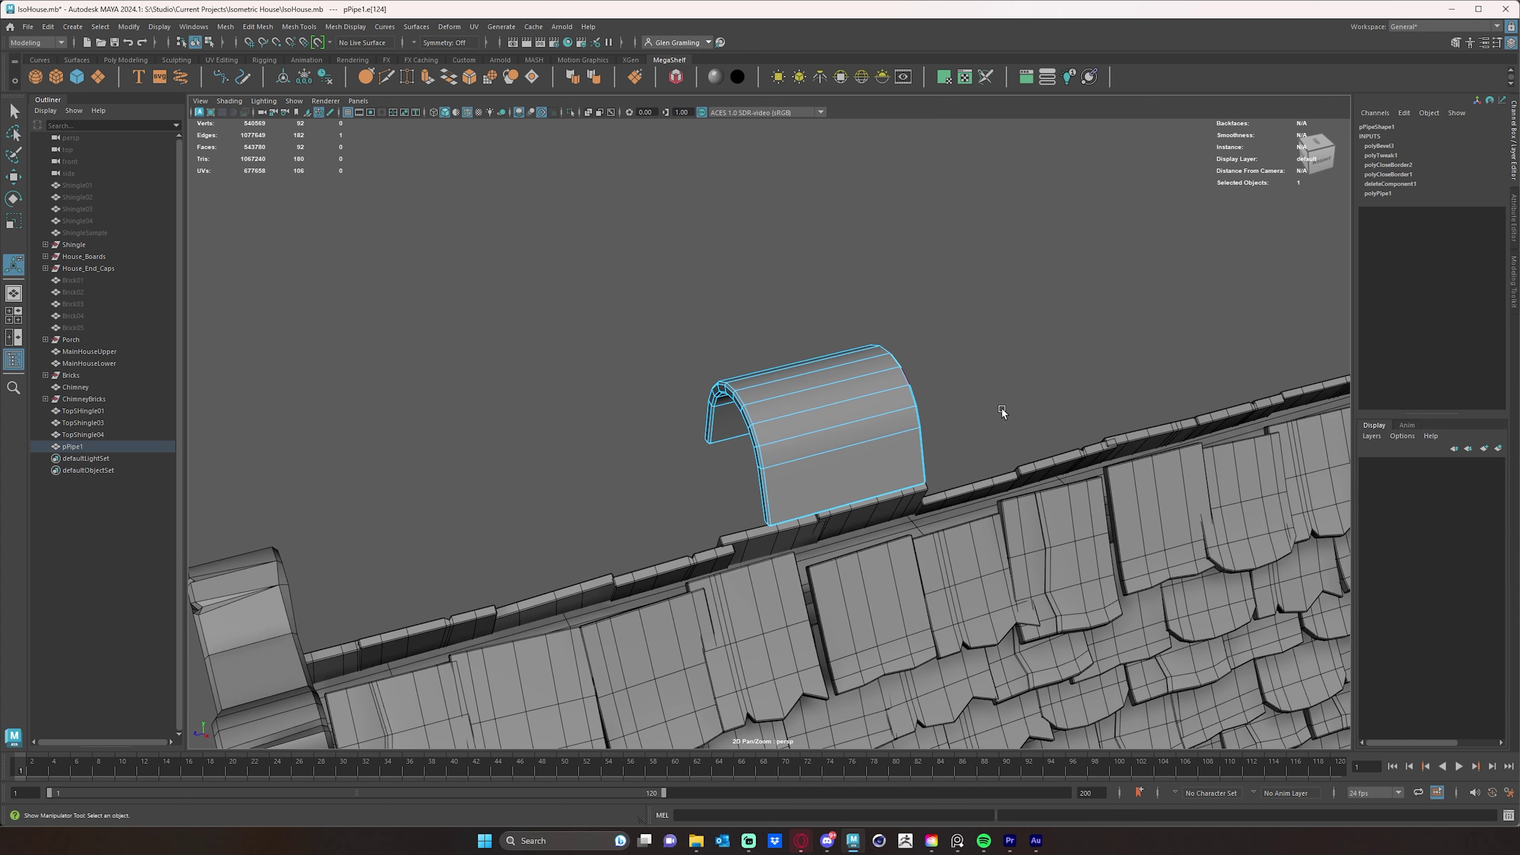
pyautogui.keyDown('alt'); pyautogui.moveTo(1001, 407); pyautogui.dragTo(871, 376, button='right'); pyautogui.keyUp('alt')
pyautogui.keyDown('alt'); pyautogui.moveTo(865, 455); pyautogui.dragTo(780, 394); pyautogui.keyUp('alt')
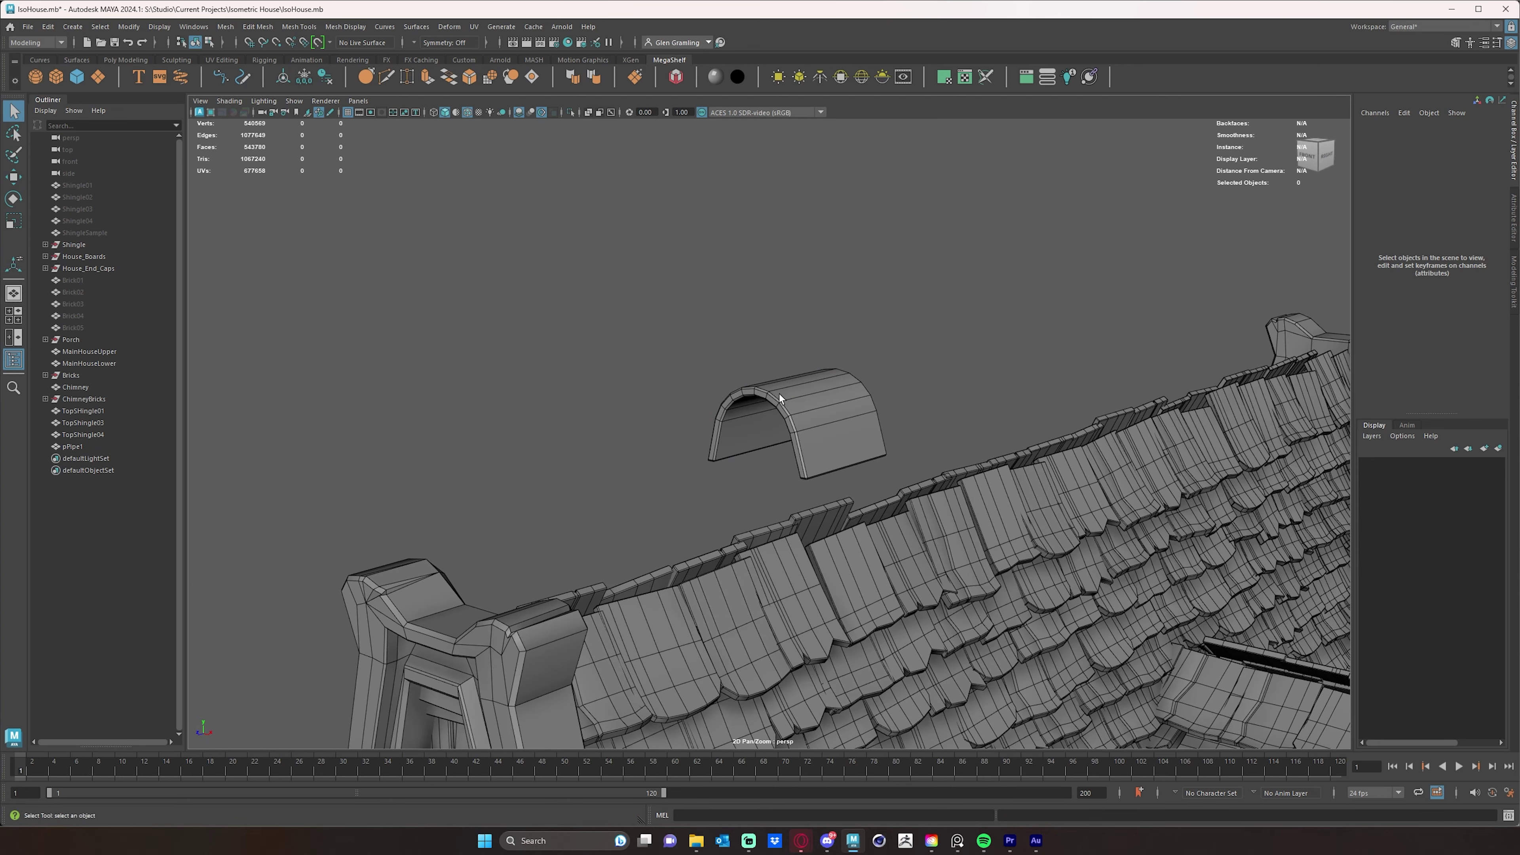
# Step: Lower the half pipe tile onto the roof ridge and duplicate it twice to form a row of three tiles
pyautogui.click(841, 387)
pyautogui.press('w')
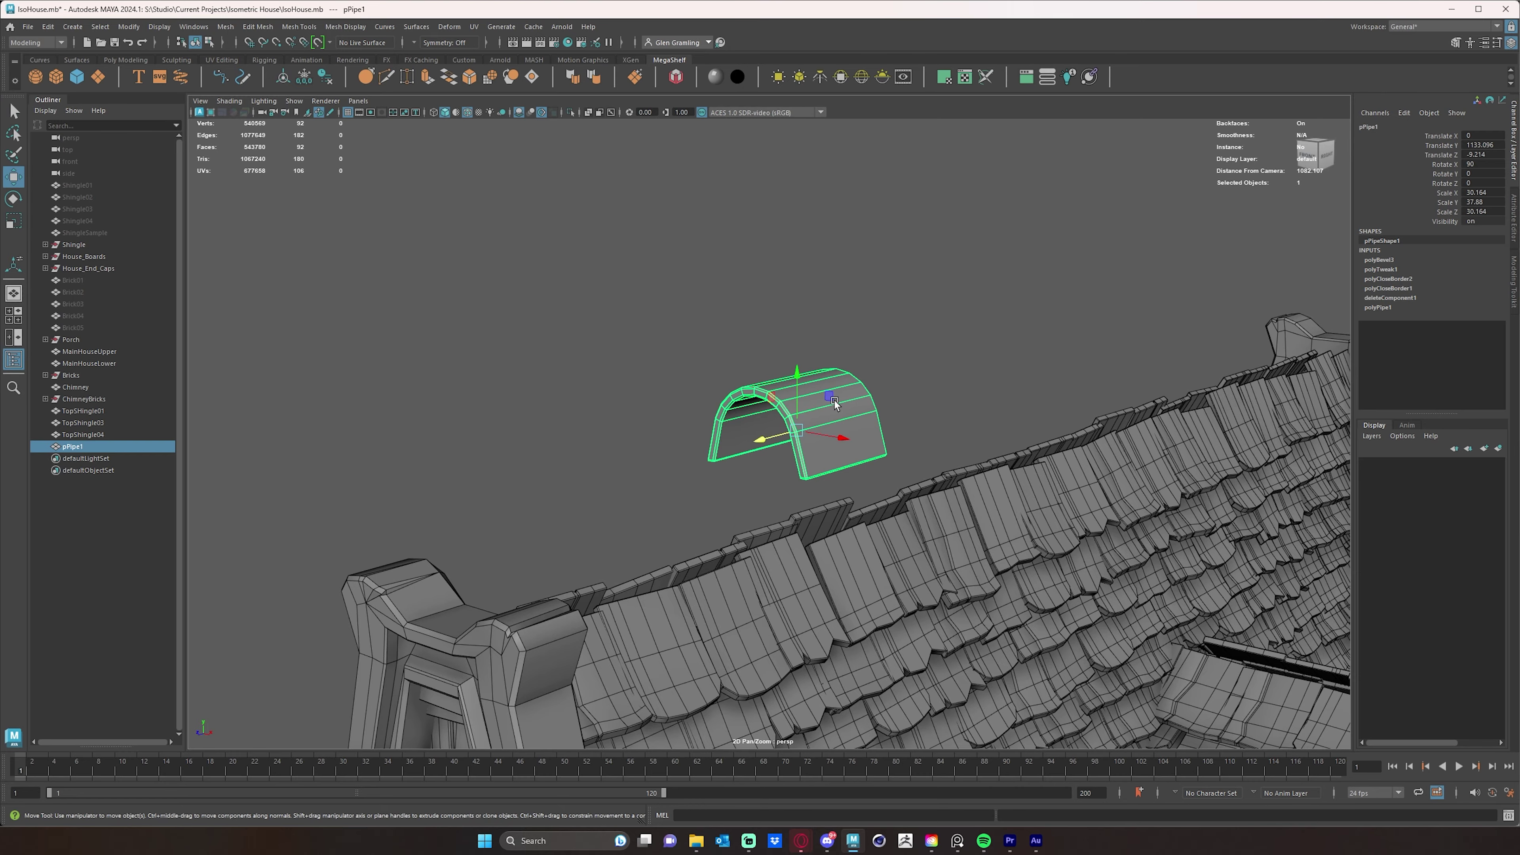
pyautogui.moveTo(794, 380); pyautogui.dragTo(718, 395)
pyautogui.hotkey('ctrl', 'd')
pyautogui.moveTo(634, 515); pyautogui.dragTo(908, 474)
pyautogui.hotkey('ctrl', 'd')
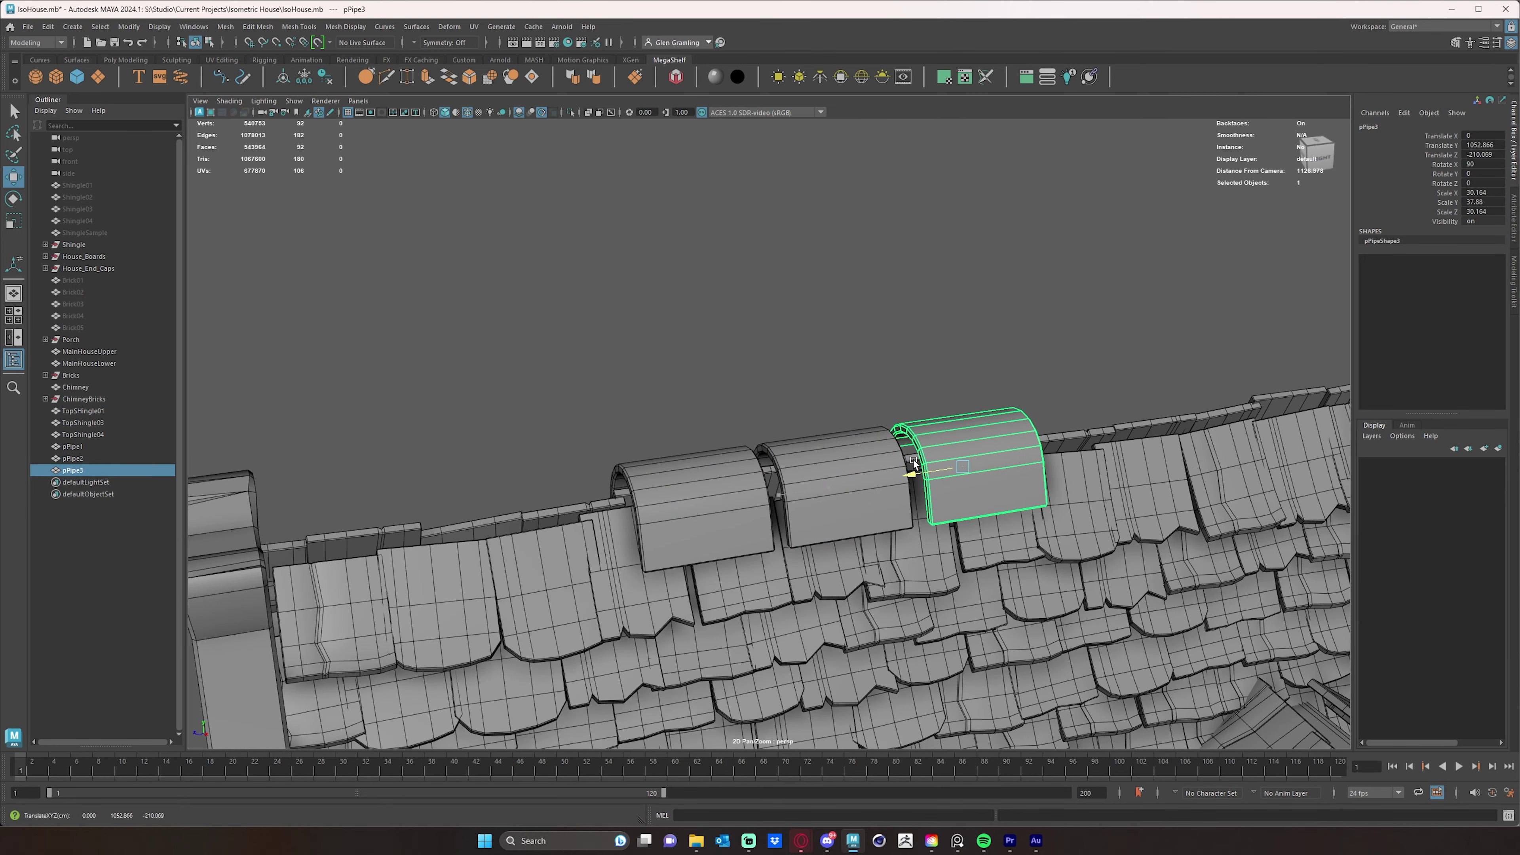
# Step: Cut three edge loops across the length of the first ridge tile with Multi-Cut
pyautogui.click(736, 464)
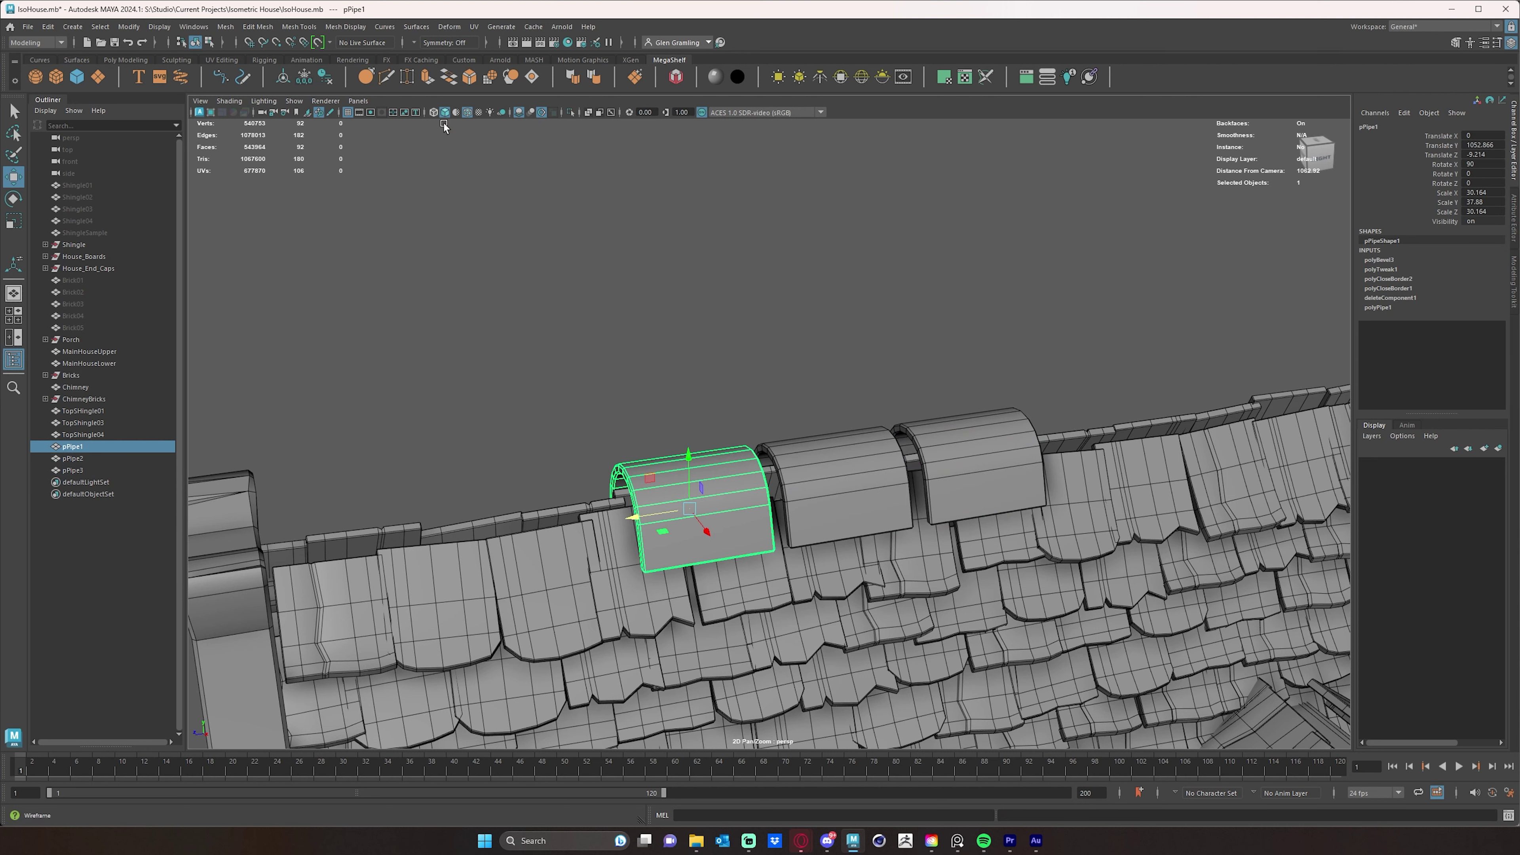
pyautogui.click(387, 77)
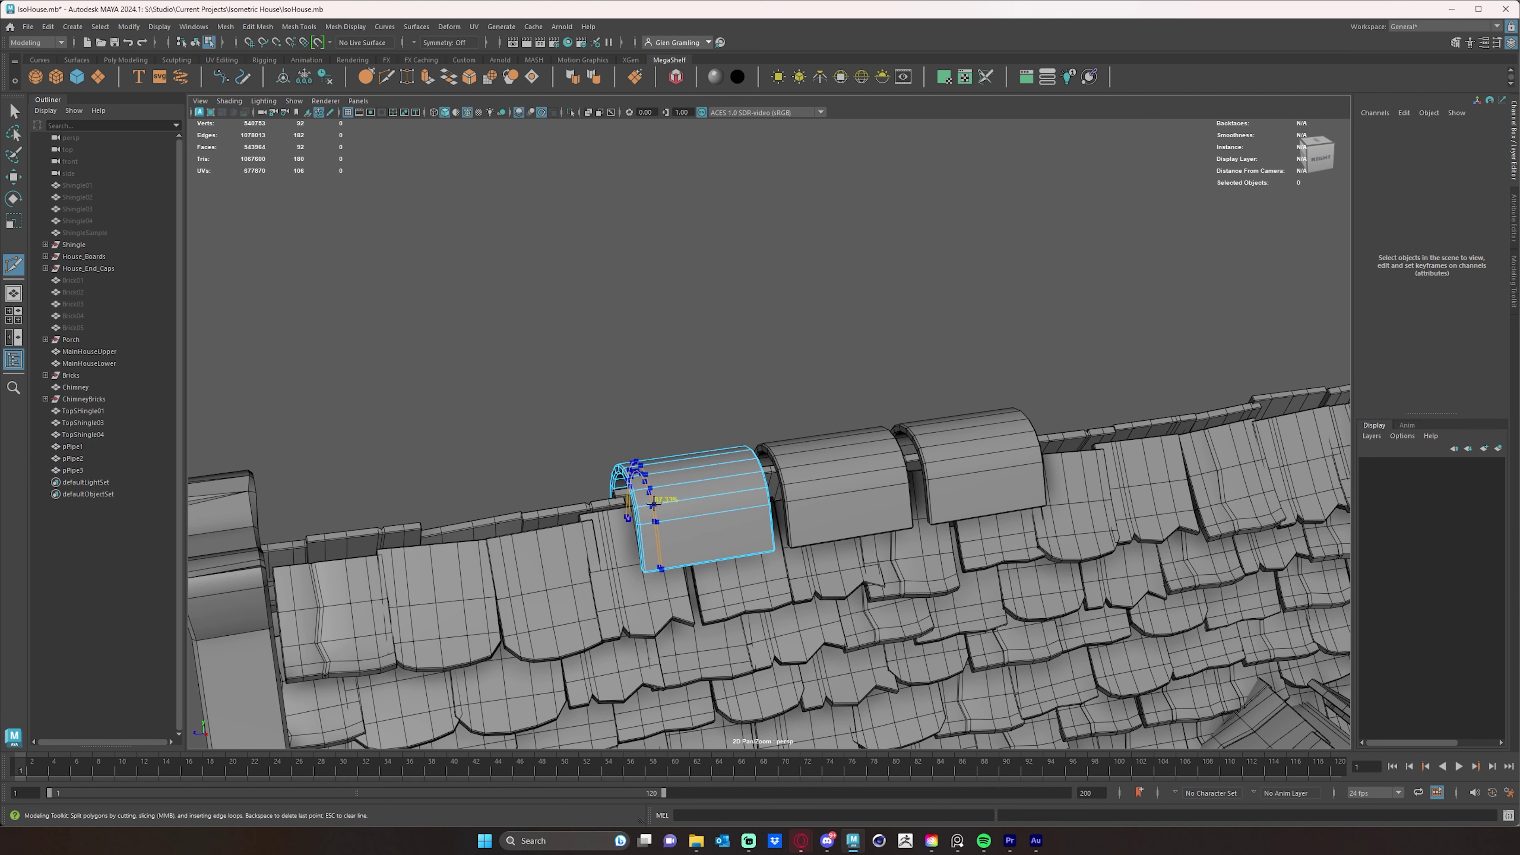
pyautogui.keyDown('ctrl'); pyautogui.click(655, 505); pyautogui.keyUp('ctrl')
pyautogui.keyDown('ctrl'); pyautogui.click(688, 498); pyautogui.keyUp('ctrl')
pyautogui.keyDown('ctrl'); pyautogui.click(730, 492); pyautogui.keyUp('ctrl')
# Step: Raise the vertices at the front and back ends of the first ridge tile to give it a saddle-shaped top
pyautogui.keyDown('alt'); pyautogui.moveTo(726, 490); pyautogui.dragTo(640, 456); pyautogui.keyUp('alt')
pyautogui.press('w')
pyautogui.press('F9')
pyautogui.moveTo(570, 415); pyautogui.dragTo(609, 563)
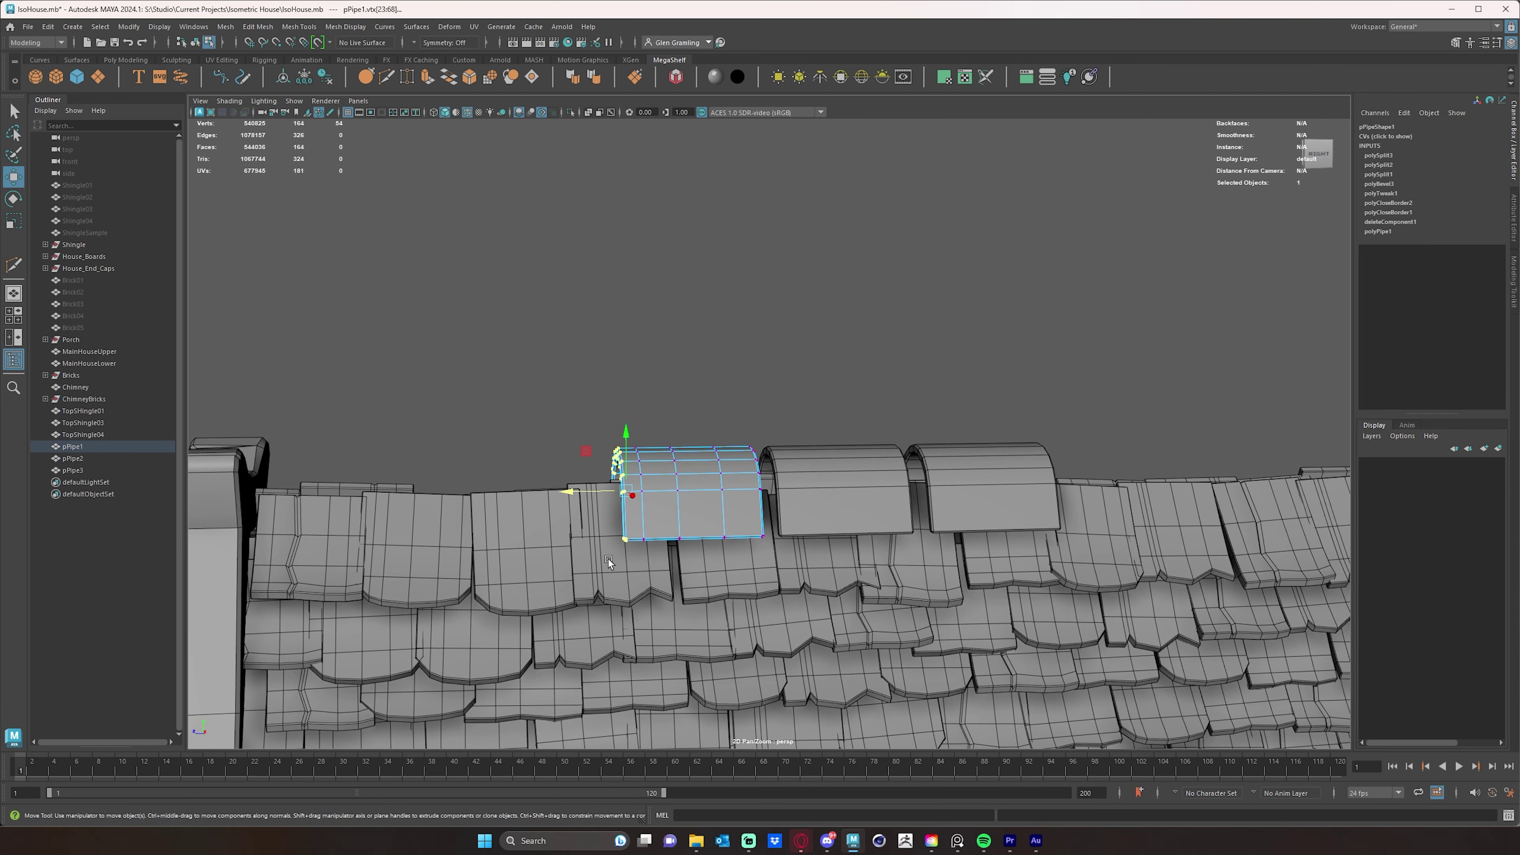
pyautogui.keyDown('alt'); pyautogui.moveTo(635, 443); pyautogui.dragTo(737, 580); pyautogui.keyUp('alt')
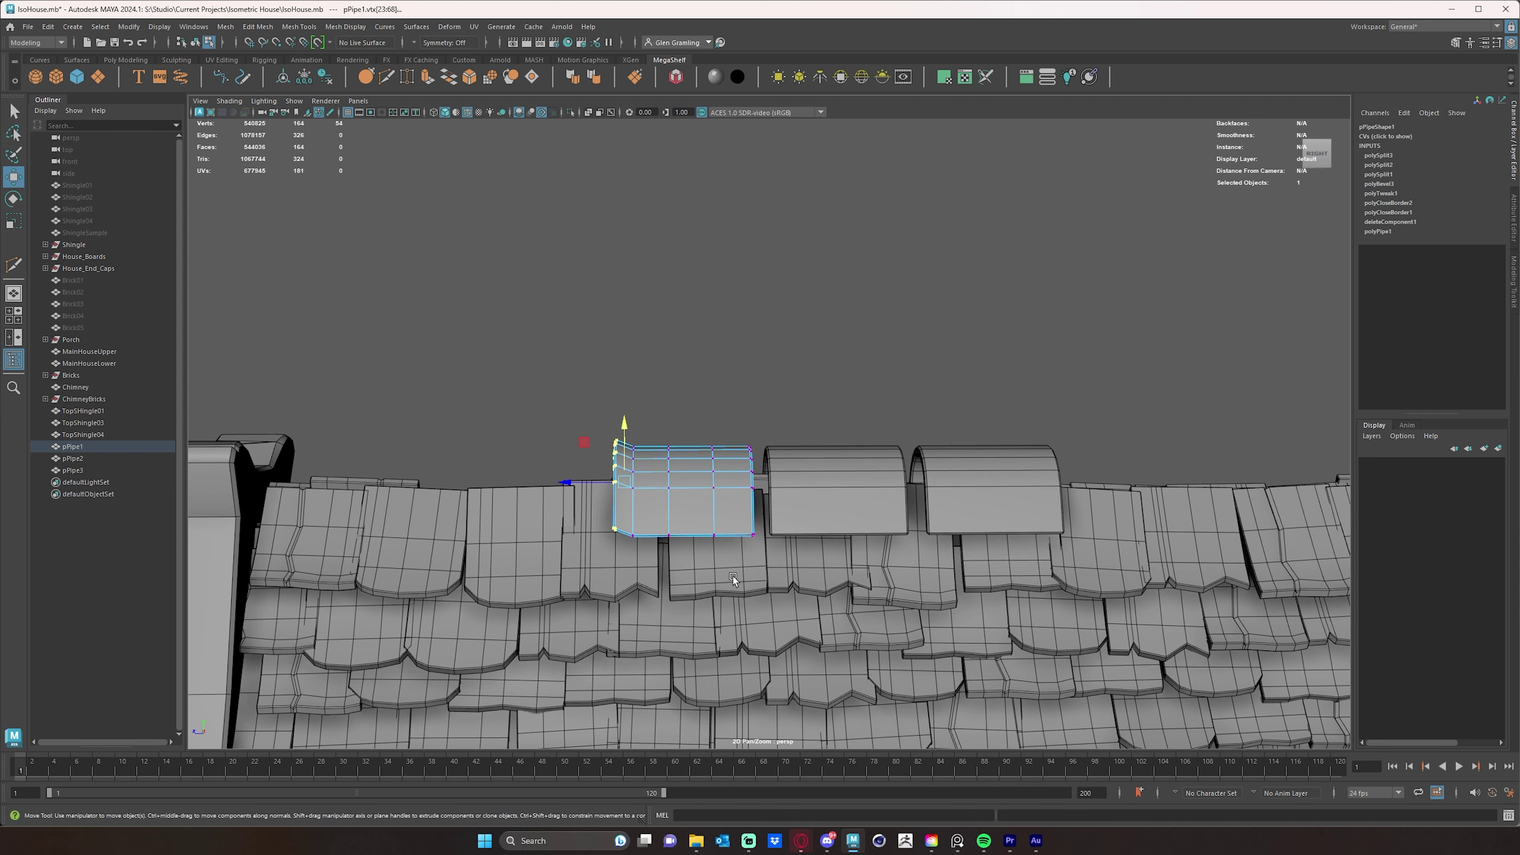
pyautogui.moveTo(752, 453); pyautogui.dragTo(752, 444)
# Step: Reshape the vertices along the lower sides of the first ridge tile into a downward curve, and clear the selection
pyautogui.moveTo(626, 569); pyautogui.dragTo(859, 598)
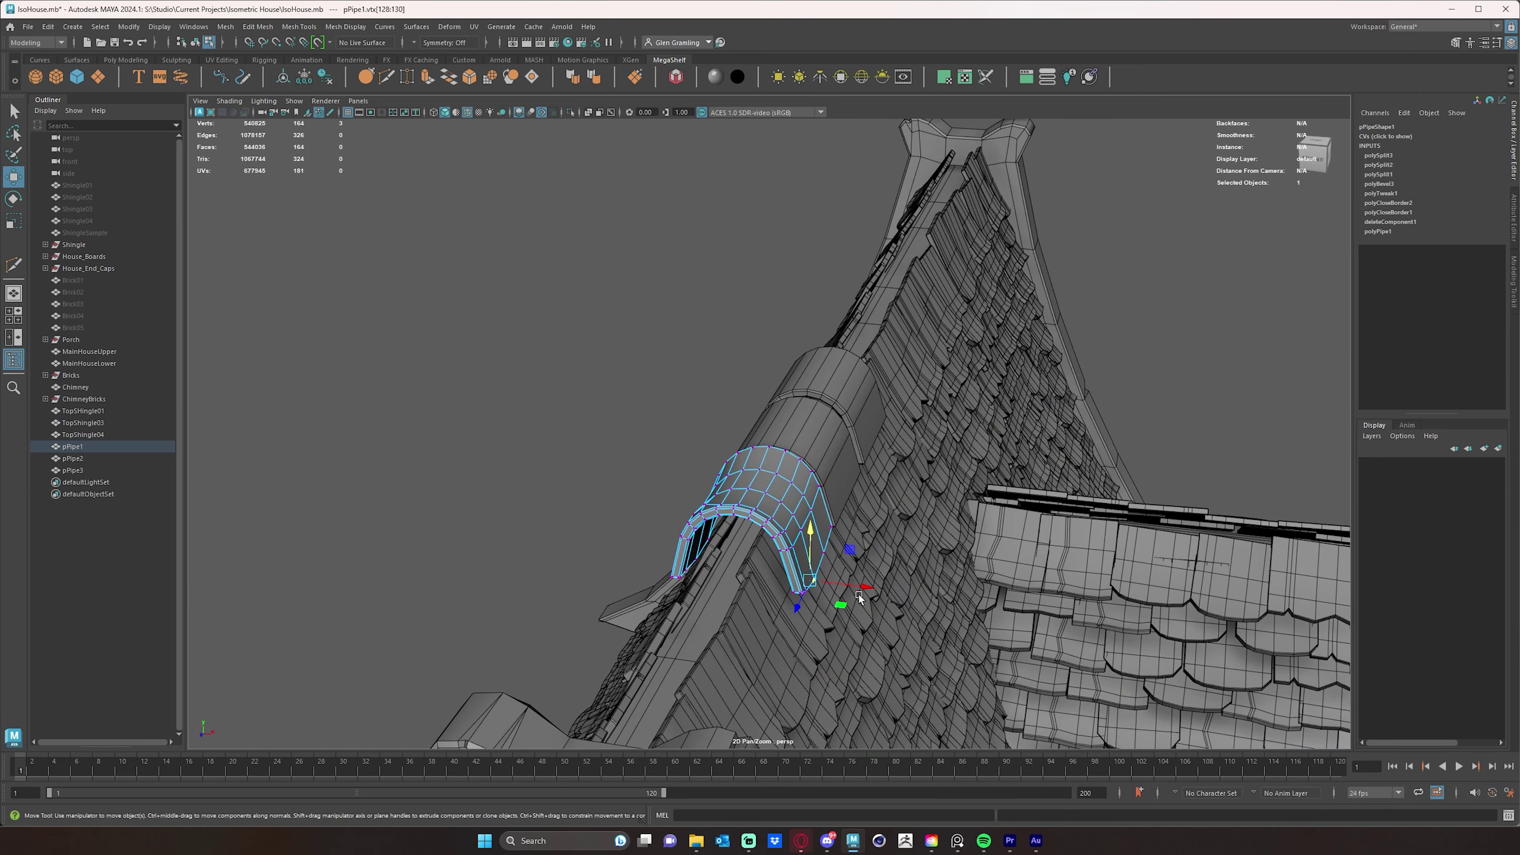
pyautogui.click(862, 580)
pyautogui.click(797, 542)
pyautogui.keyDown('alt'); pyautogui.moveTo(675, 366); pyautogui.dragTo(565, 353); pyautogui.keyUp('alt')
pyautogui.click(723, 325)
pyautogui.keyDown('alt'); pyautogui.moveTo(723, 324); pyautogui.dragTo(837, 387); pyautogui.keyUp('alt')
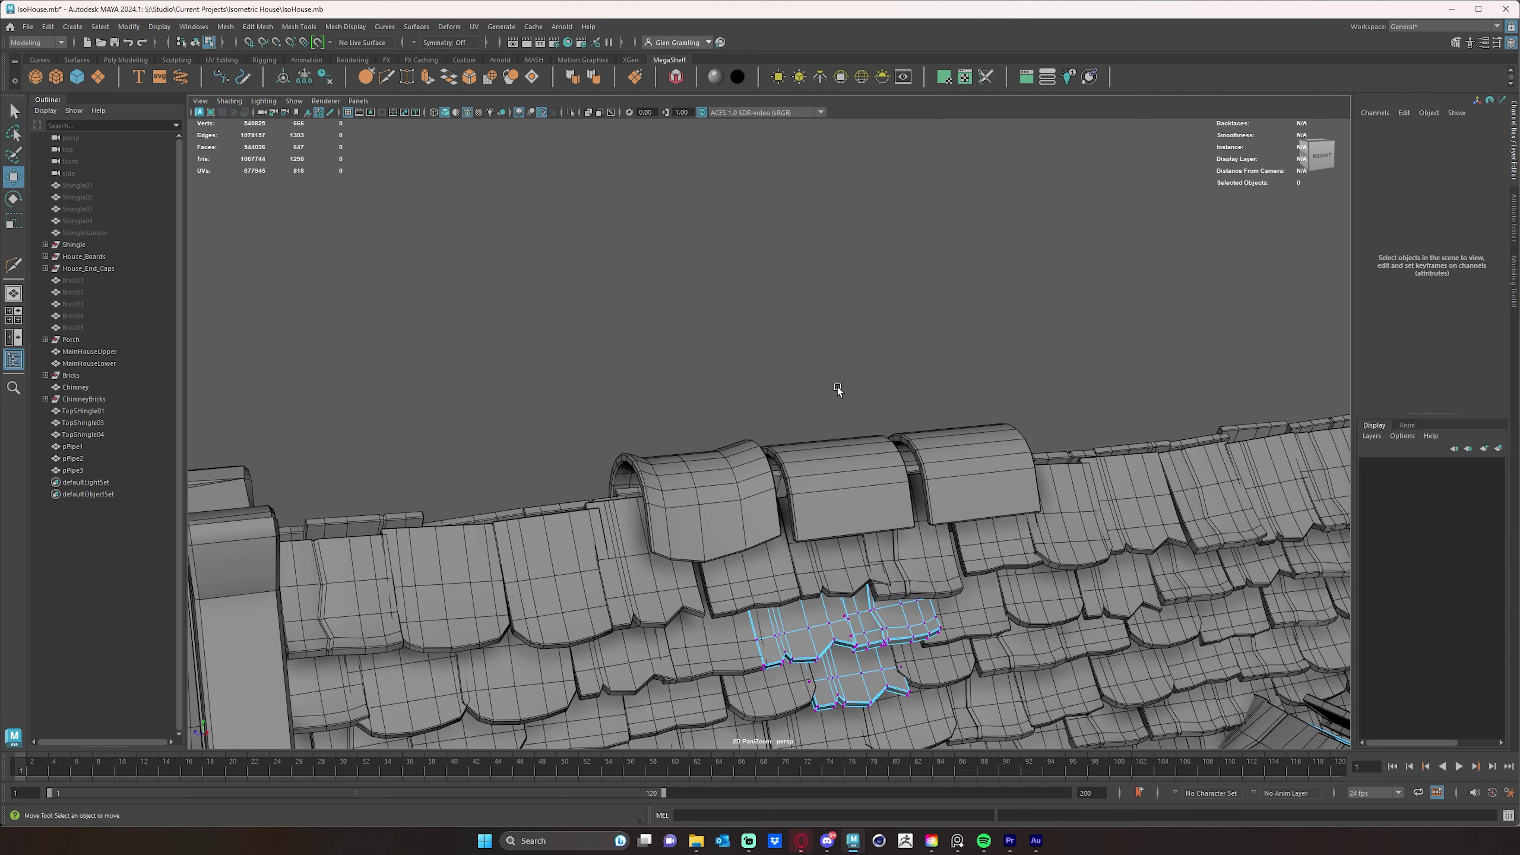
# Step: Compare the three ridge tiles and return the reshaped first tile to object mode
pyautogui.click(957, 462)
pyautogui.click(848, 486)
pyautogui.click(721, 495)
pyautogui.keyDown('alt'); pyautogui.moveTo(698, 353); pyautogui.dragTo(728, 361); pyautogui.keyUp('alt')
pyautogui.keyDown('alt'); pyautogui.moveTo(1028, 370); pyautogui.dragTo(991, 229, button='middle'); pyautogui.keyUp('alt')
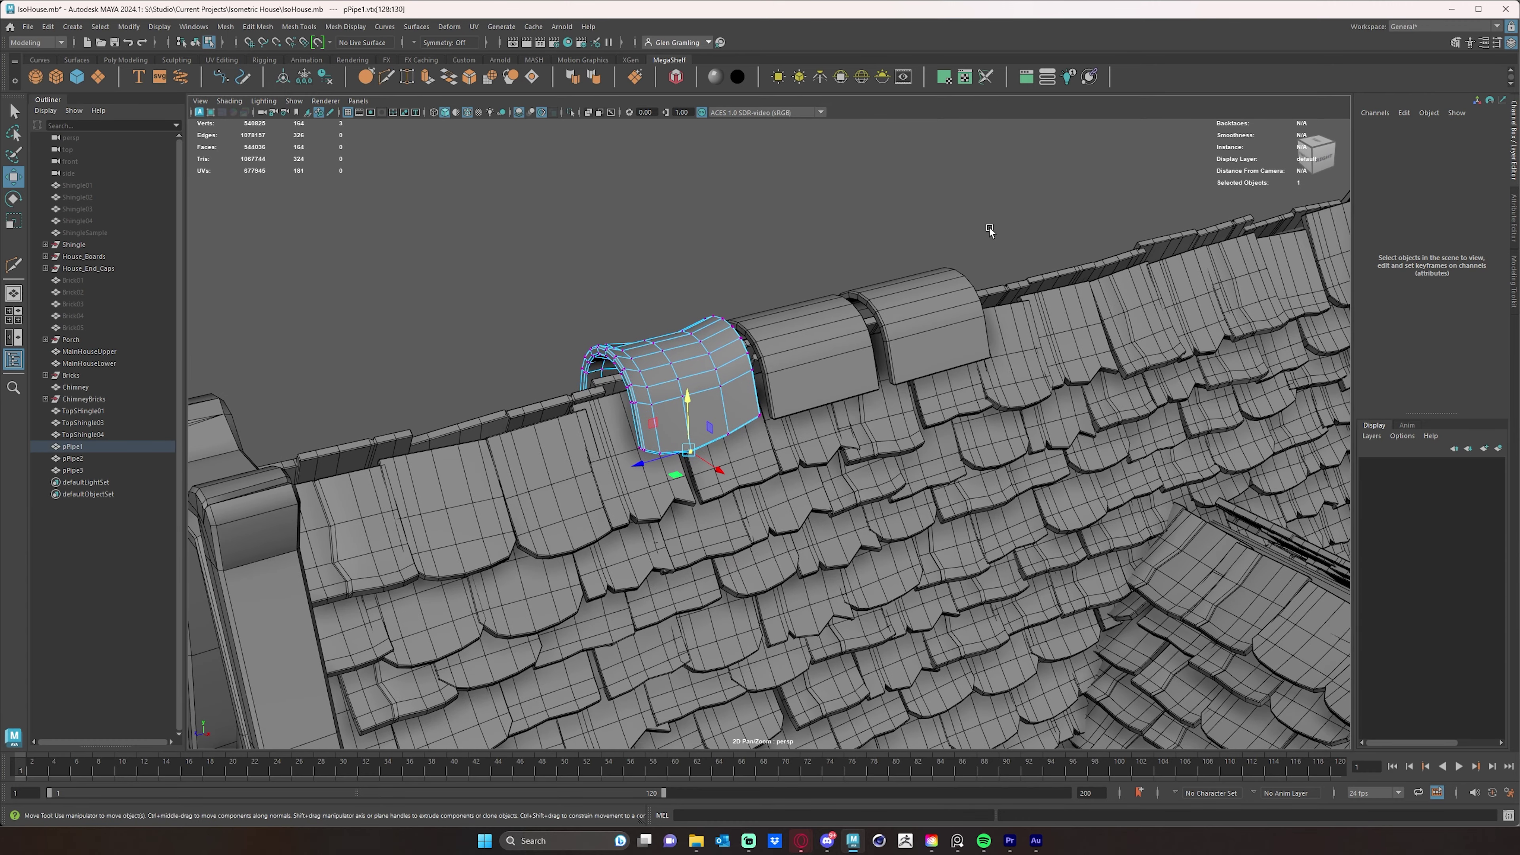
pyautogui.moveTo(728, 354); pyautogui.dragTo(772, 329, button='right')
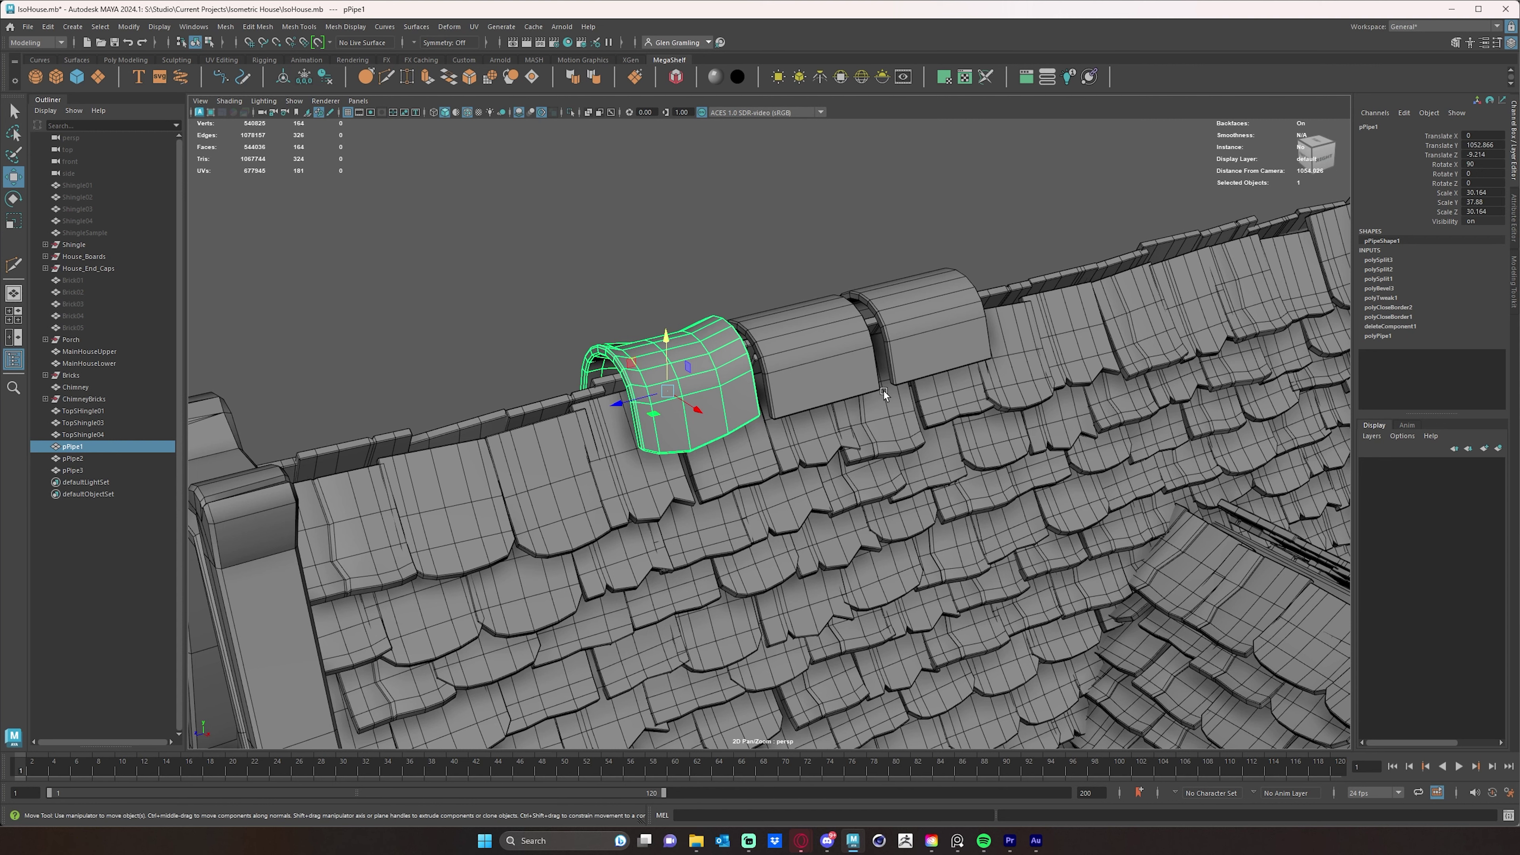
# Step: Select all three ridge tiles and set their Translate X, Y and Z to 0
pyautogui.keyDown('alt'); pyautogui.moveTo(884, 392); pyautogui.dragTo(846, 362); pyautogui.keyUp('alt')
pyautogui.scroll(1, 772, 383)
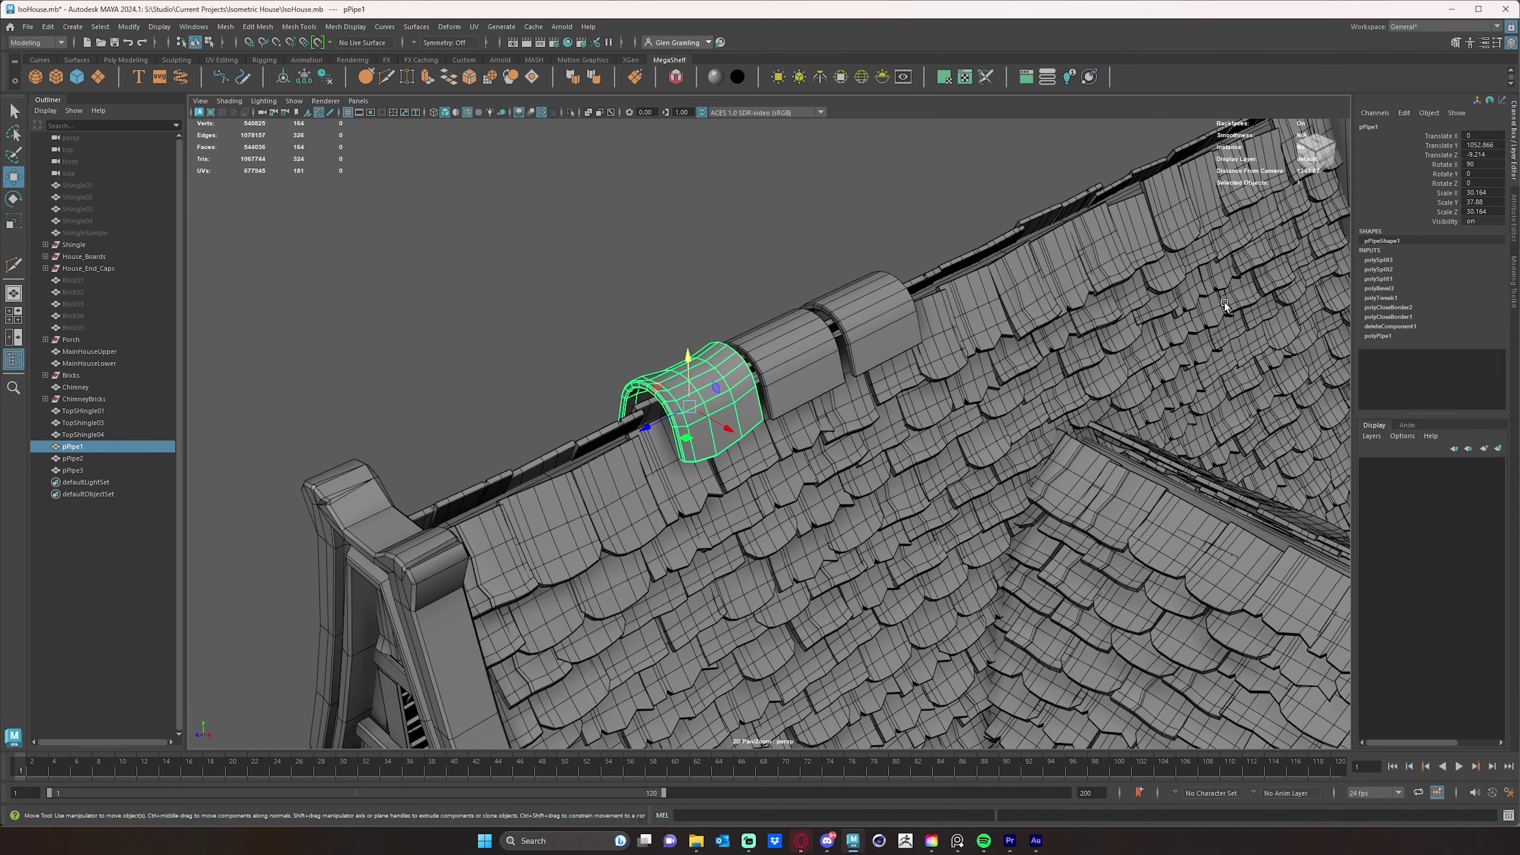
pyautogui.keyDown('alt'); pyautogui.moveTo(802, 368); pyautogui.dragTo(850, 294); pyautogui.keyUp('alt')
pyautogui.keyDown('shift'); pyautogui.click(807, 366); pyautogui.keyUp('shift')
pyautogui.keyDown('shift'); pyautogui.click(904, 321); pyautogui.keyUp('shift')
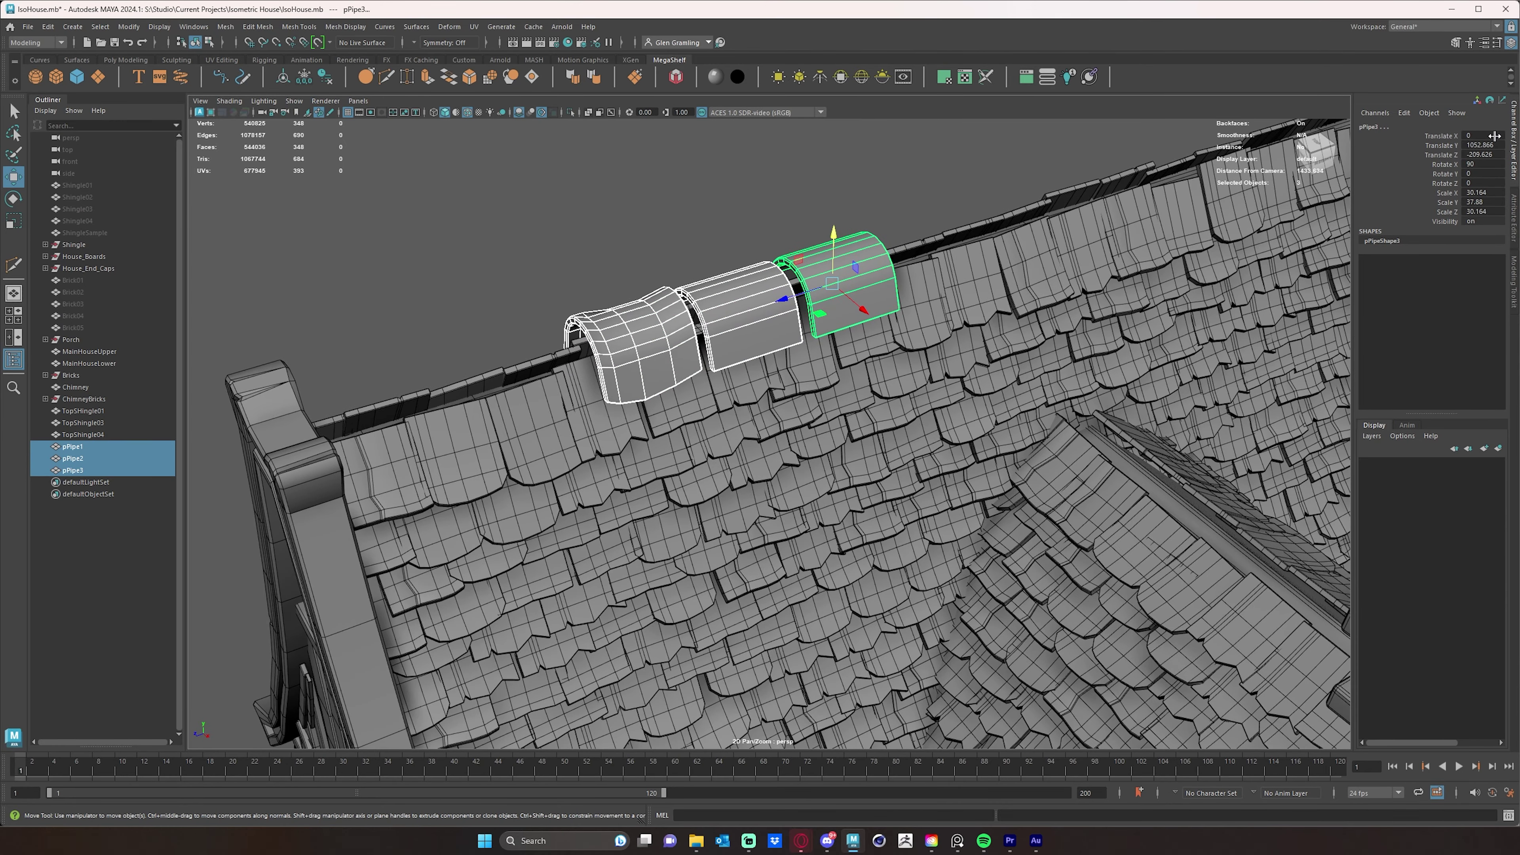
pyautogui.moveTo(1495, 135); pyautogui.dragTo(1491, 149)
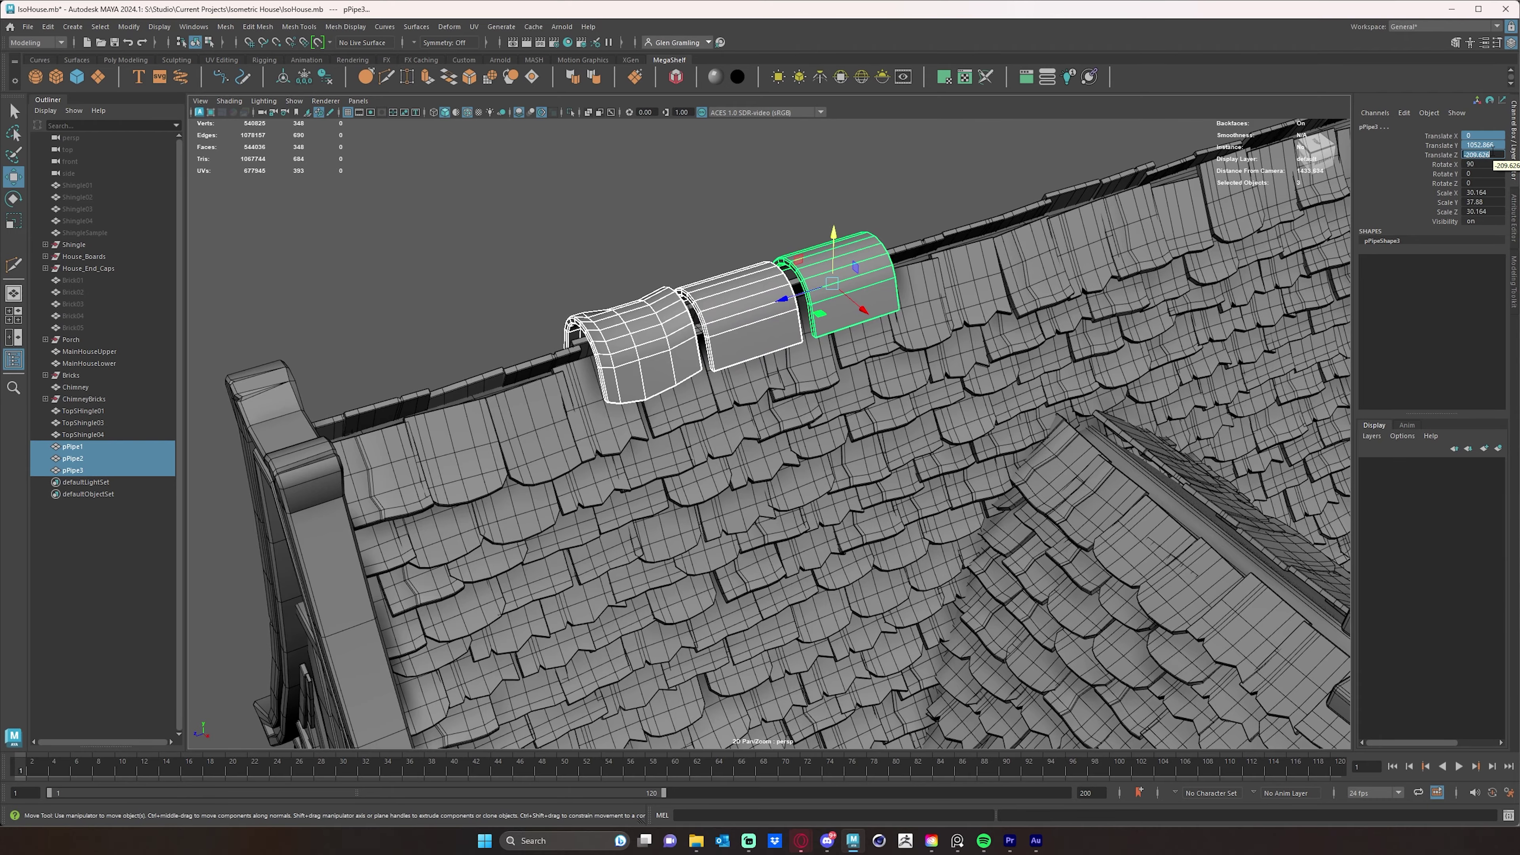
pyautogui.write('0')
pyautogui.press('Return')
# Step: Freeze the transformations of the three ridge tiles at the origin and center their pivots
pyautogui.keyDown('alt'); pyautogui.moveTo(592, 565); pyautogui.dragTo(1093, 213, button='middle'); pyautogui.keyUp('alt')
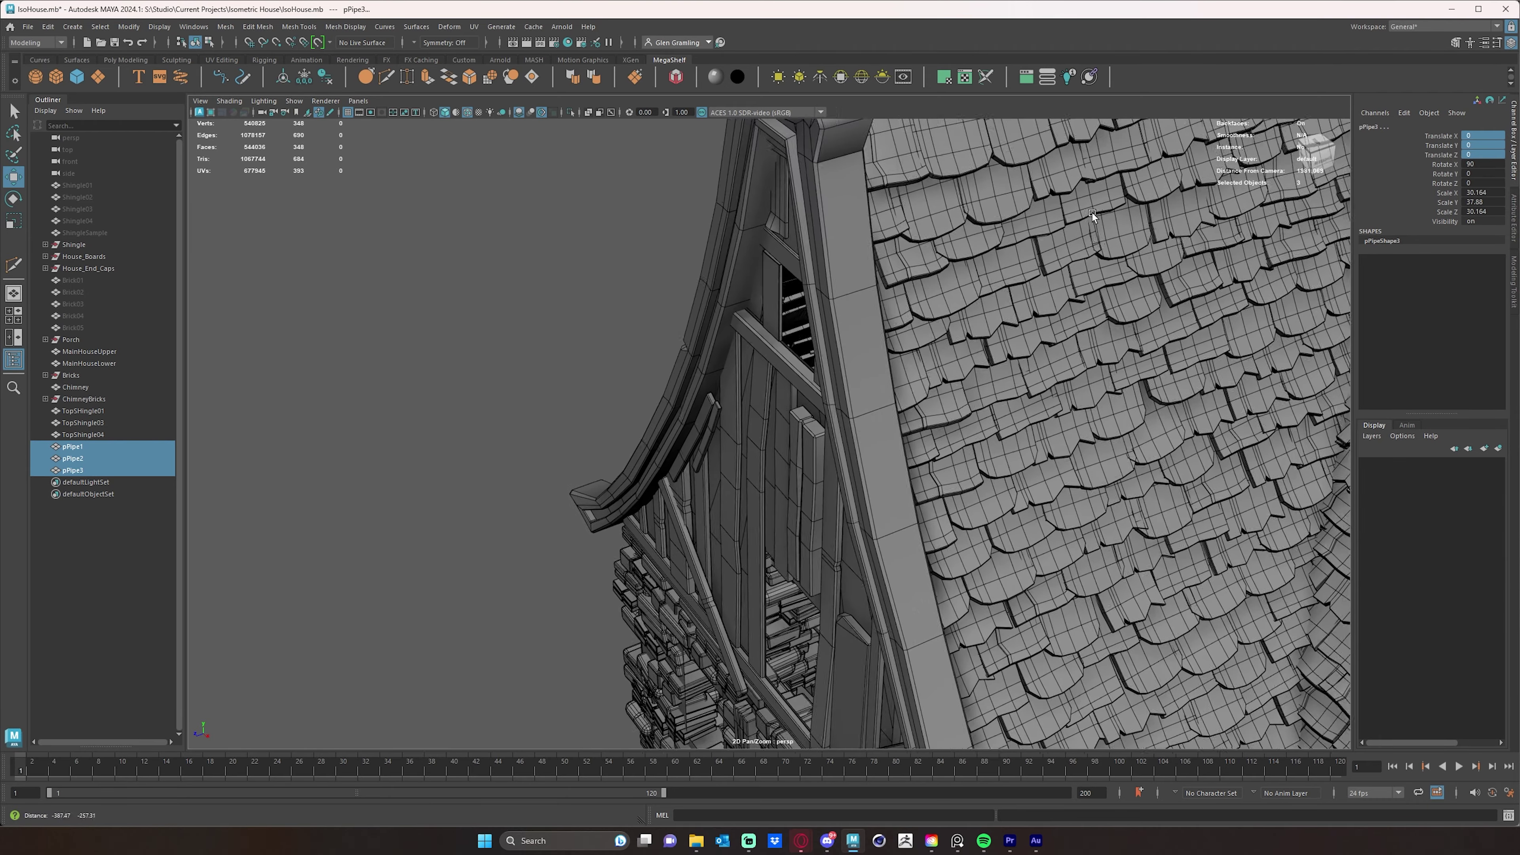
pyautogui.scroll(-2, 985, 538)
pyautogui.keyDown('alt'); pyautogui.moveTo(985, 539); pyautogui.dragTo(1008, 639); pyautogui.keyUp('alt')
pyautogui.keyDown('alt'); pyautogui.moveTo(1008, 638); pyautogui.dragTo(1052, 348, button='middle'); pyautogui.keyUp('alt')
pyautogui.keyDown('alt'); pyautogui.moveTo(1052, 348); pyautogui.dragTo(851, 553); pyautogui.keyUp('alt')
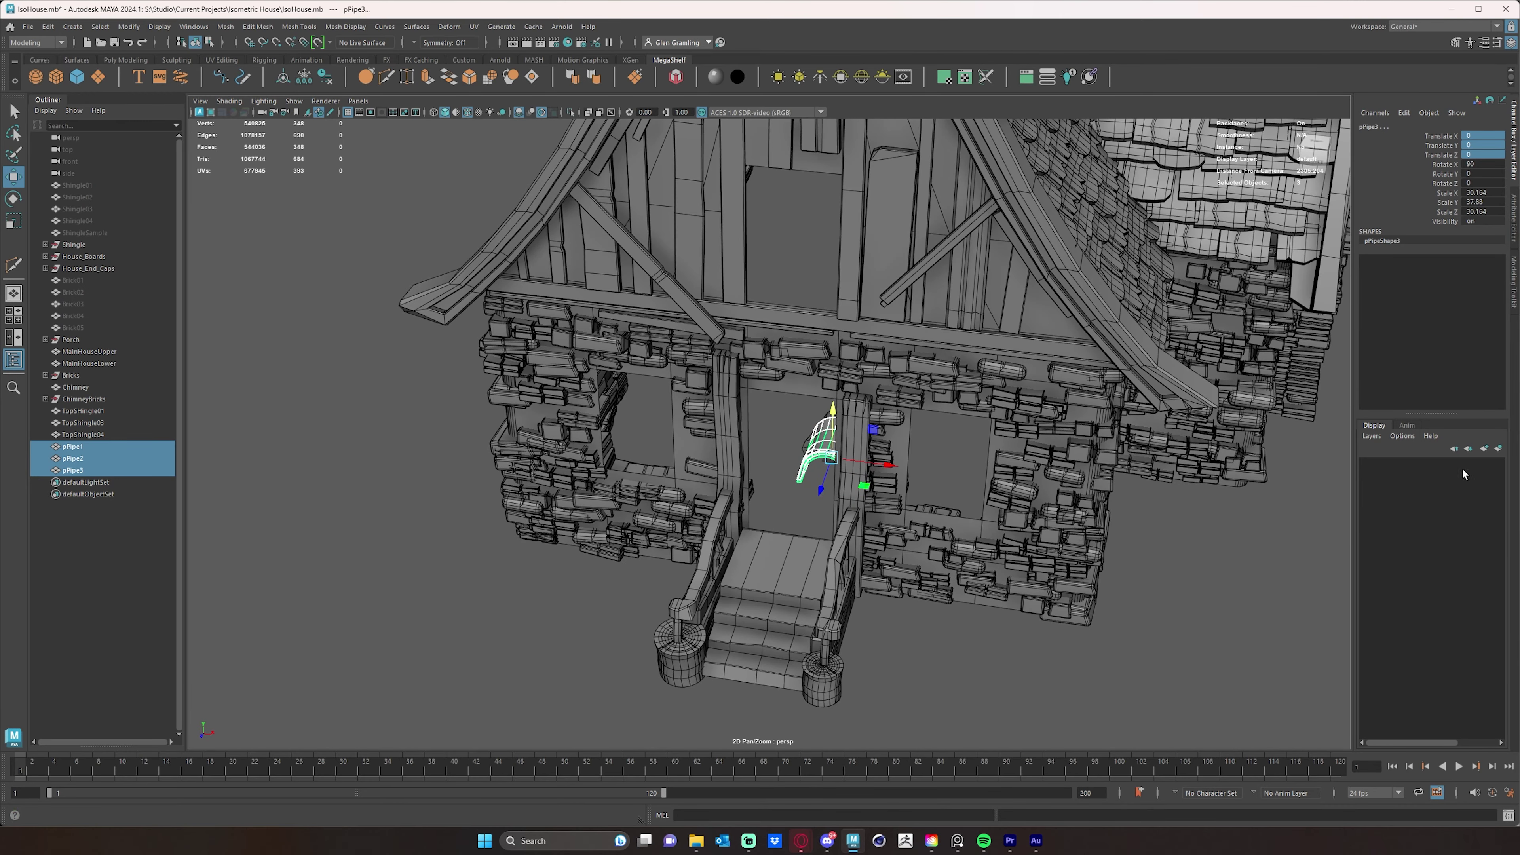
pyautogui.click(304, 79)
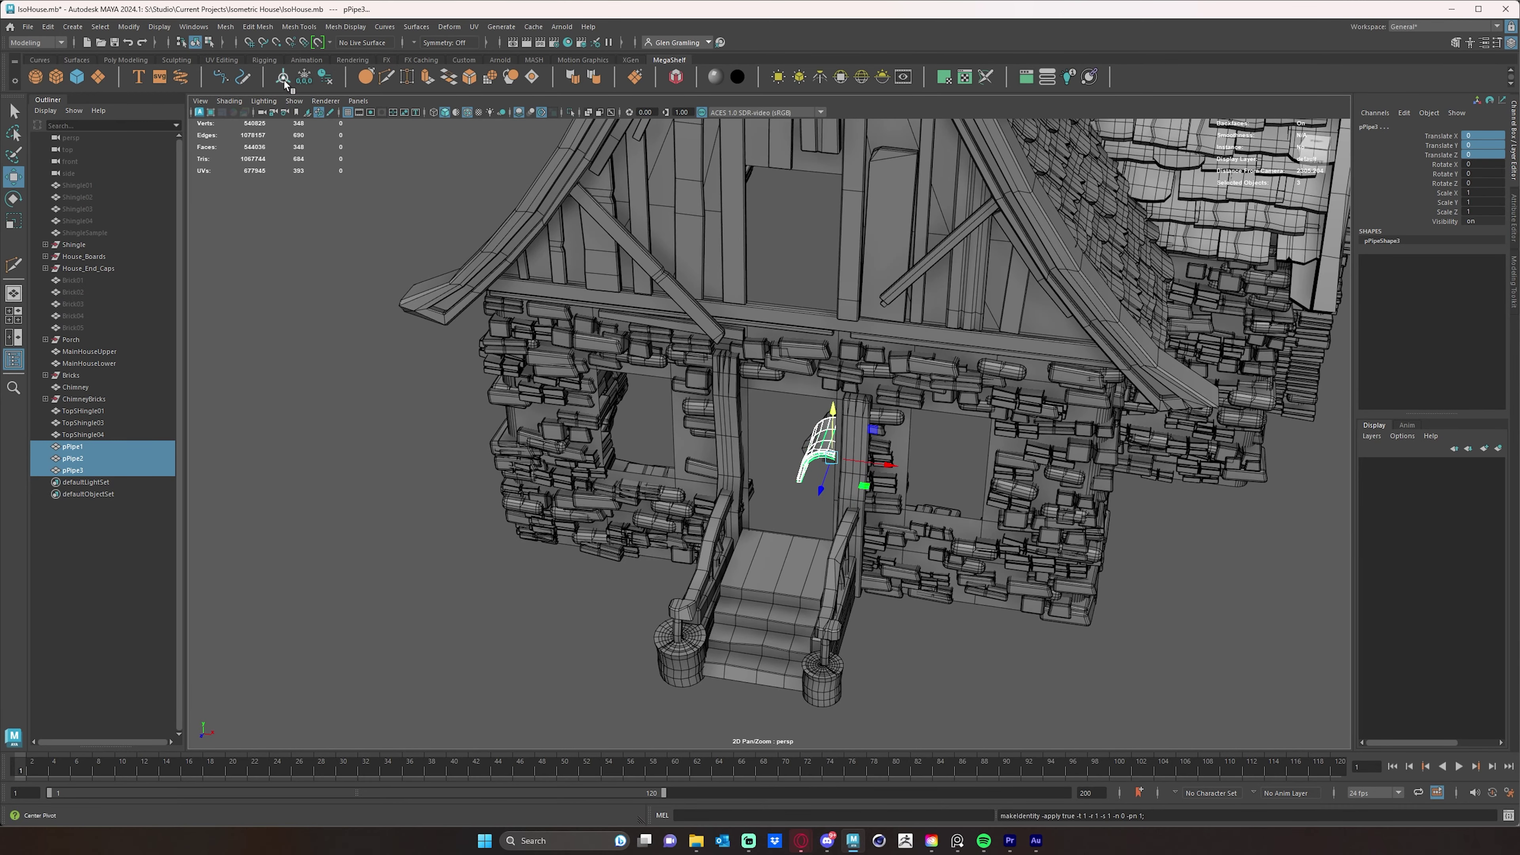
pyautogui.click(286, 82)
# Step: Delete the three pipe tiles and look over the prepared tiles TopSHingle01, TopShingle03 and TopShingle04 inside the house
pyautogui.keyDown('alt'); pyautogui.moveTo(623, 616); pyautogui.dragTo(806, 469); pyautogui.keyUp('alt')
pyautogui.click(628, 595)
pyautogui.click(746, 449)
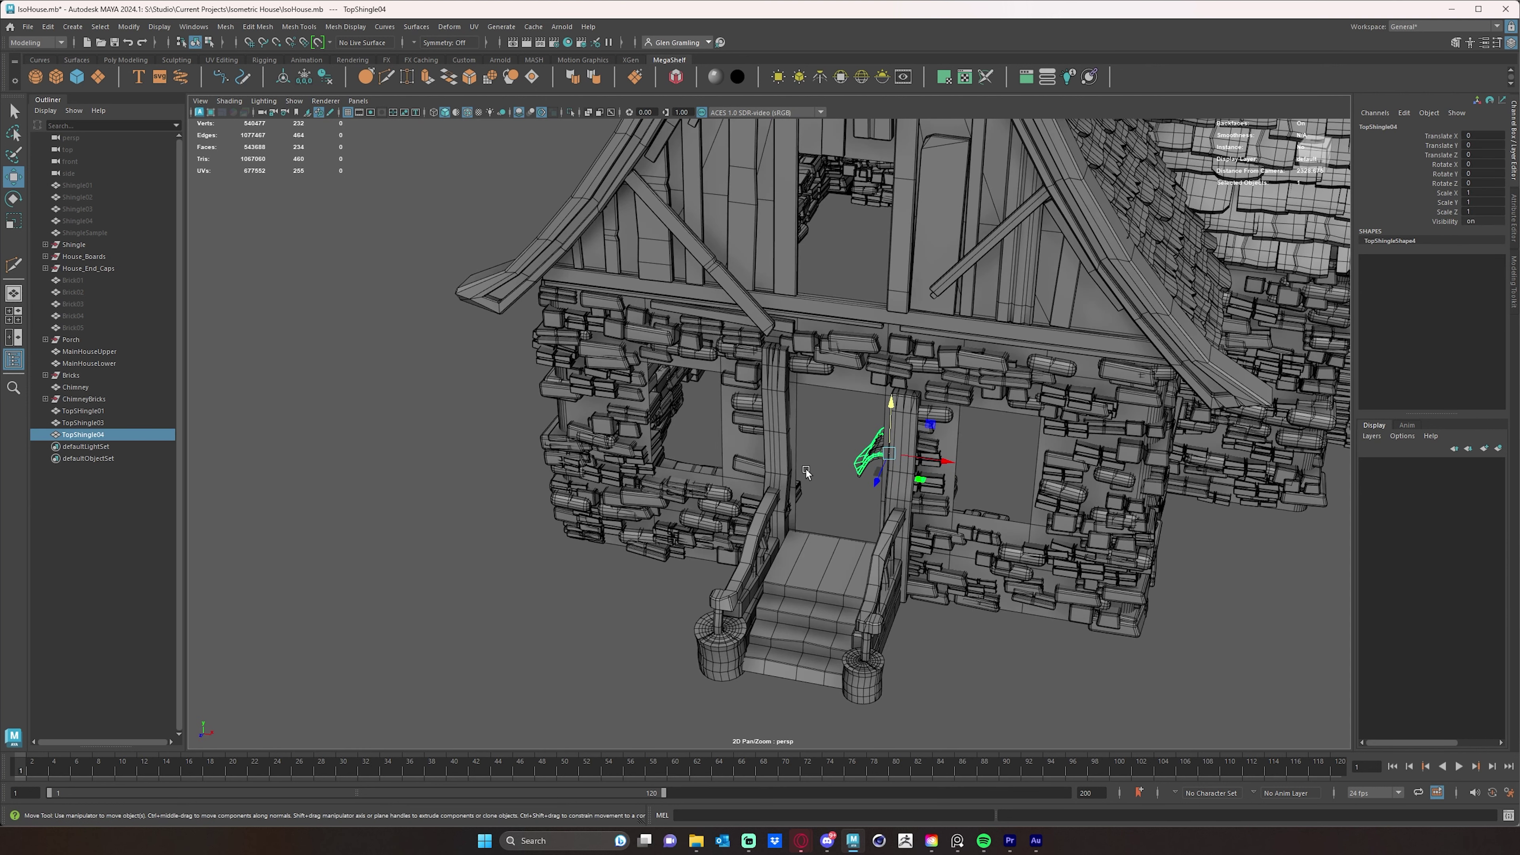
pyautogui.click(77, 410)
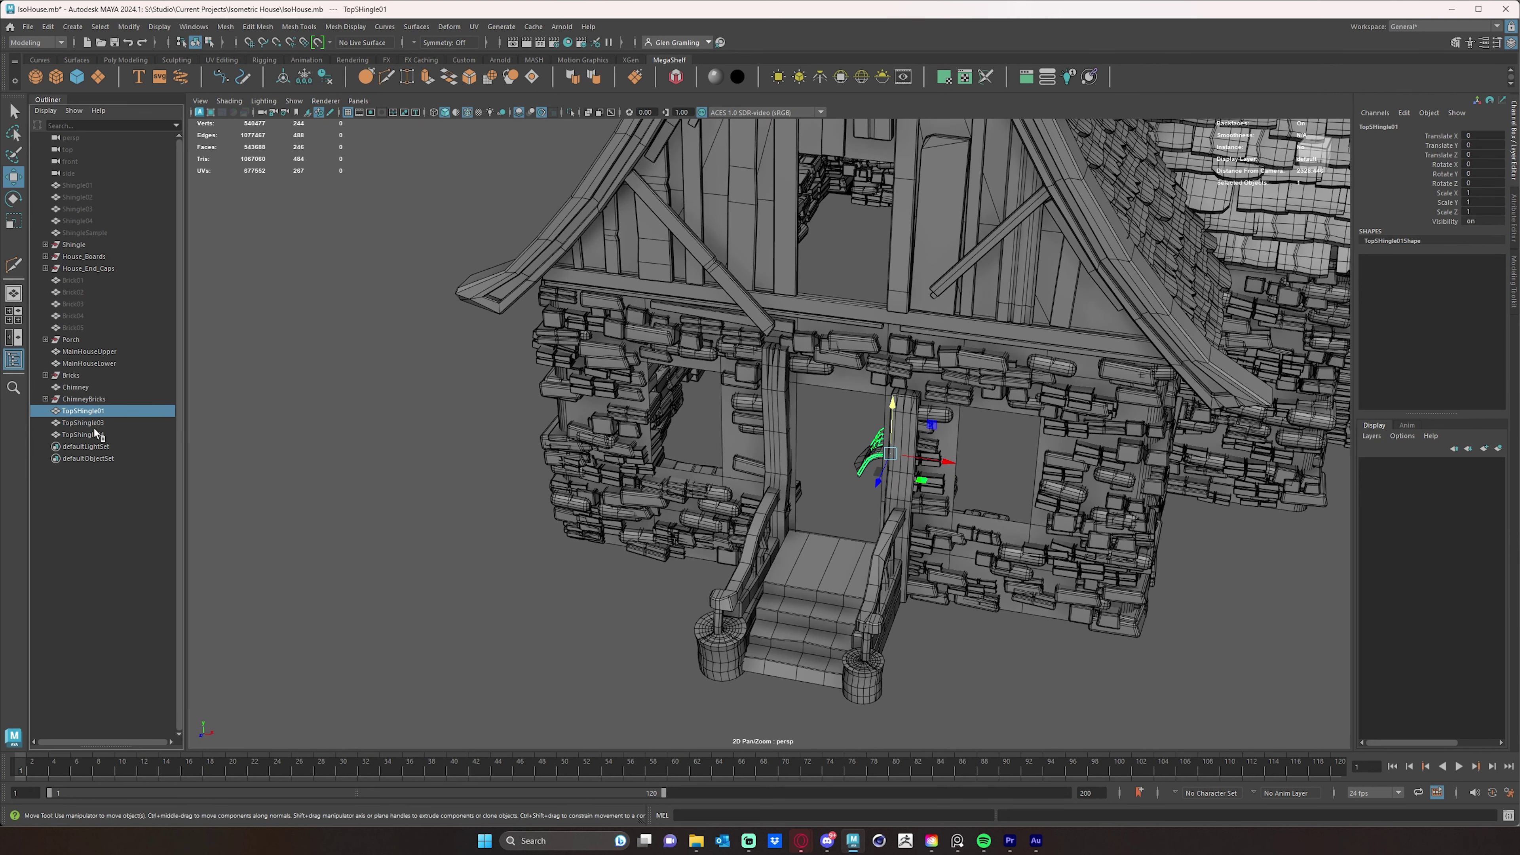
pyautogui.click(80, 423)
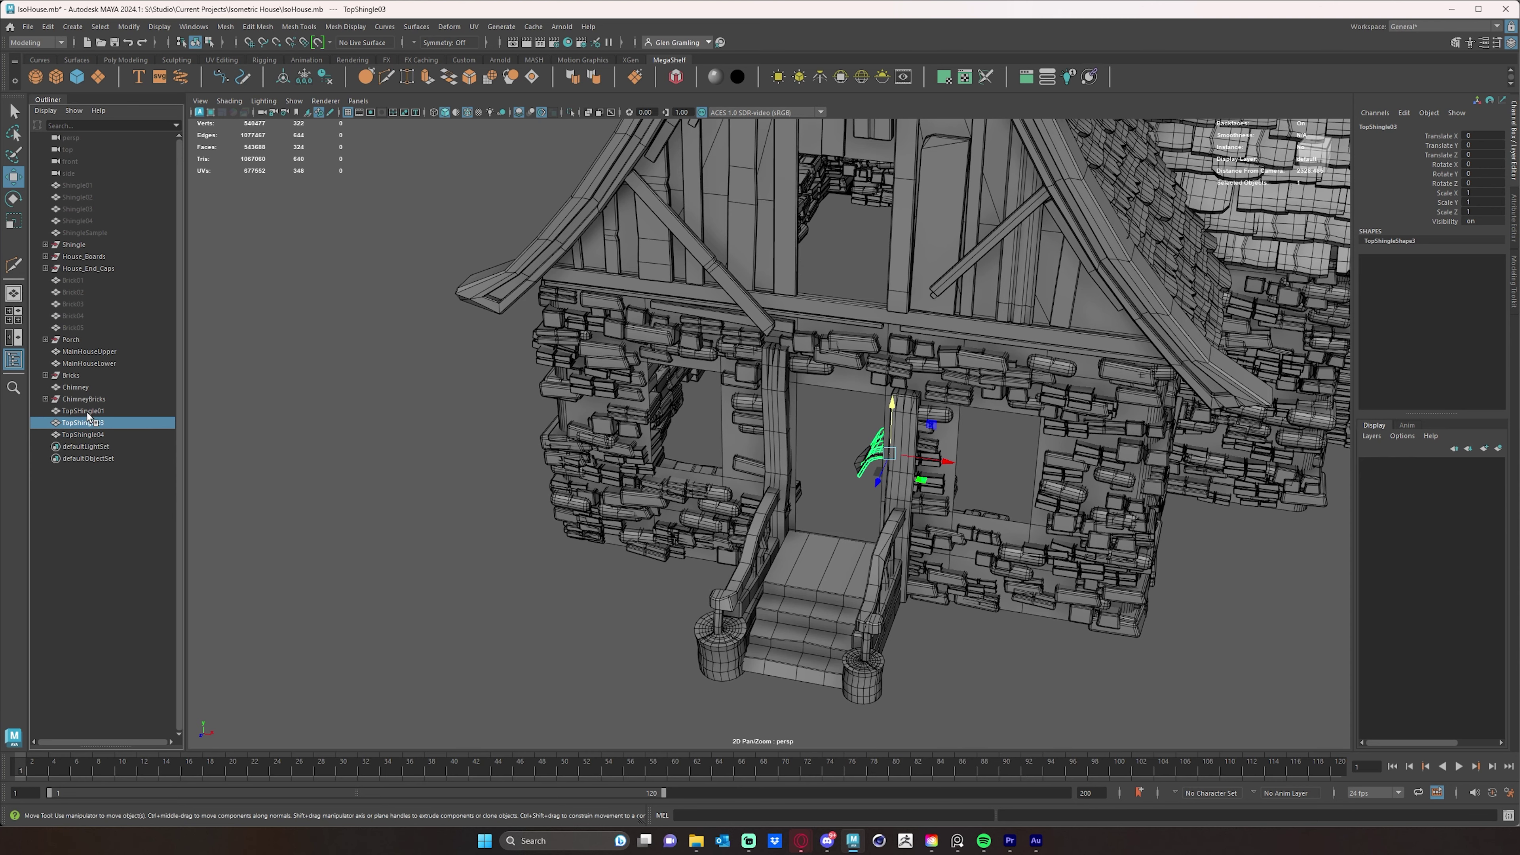
pyautogui.click(89, 411)
pyautogui.click(818, 490)
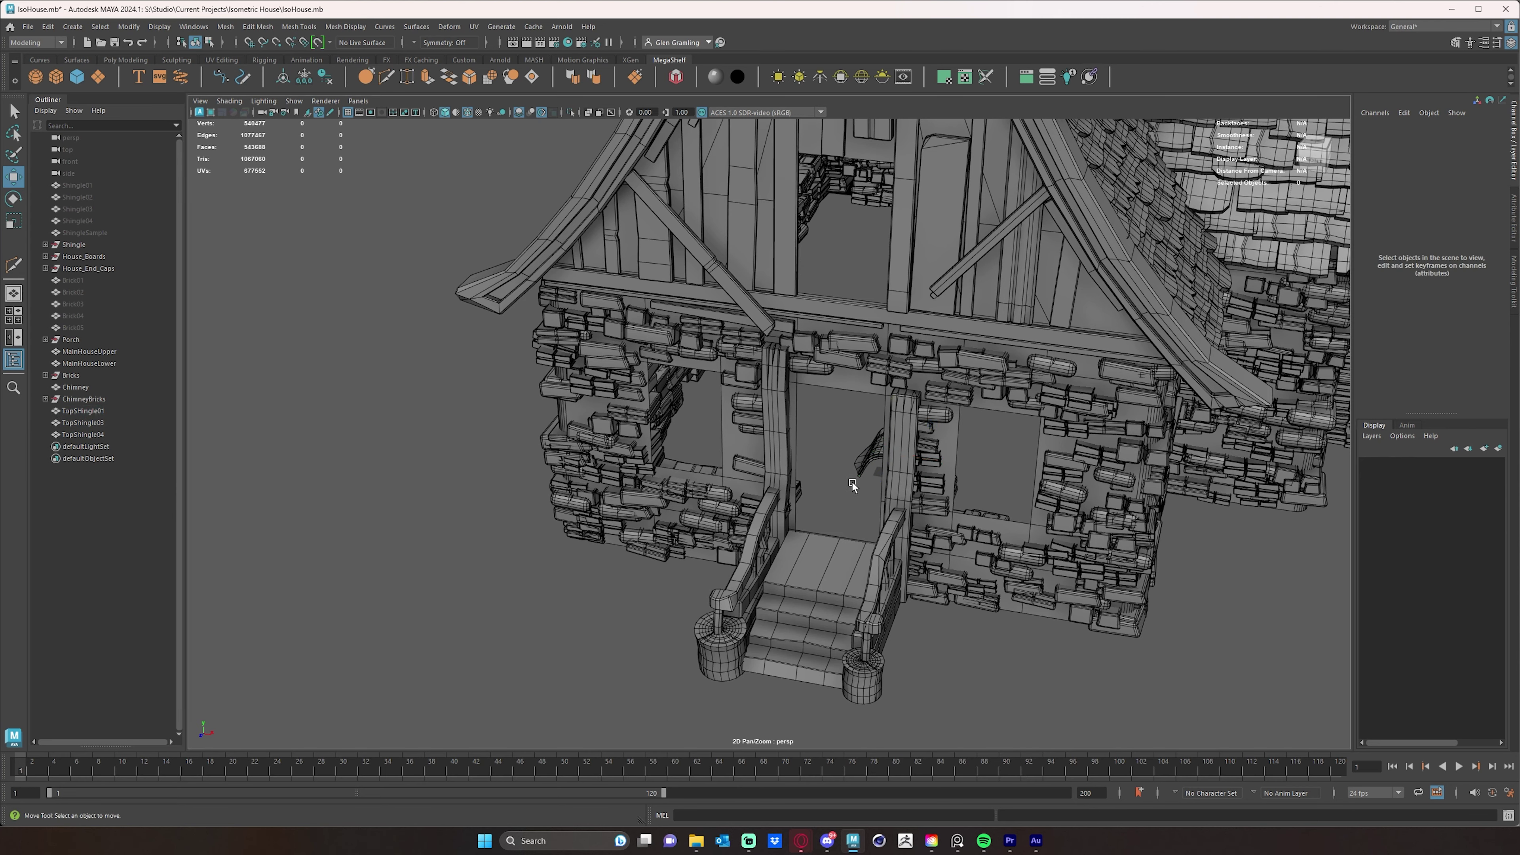
pyautogui.keyDown('alt'); pyautogui.moveTo(853, 483); pyautogui.dragTo(863, 485); pyautogui.keyUp('alt')
pyautogui.keyDown('alt'); pyautogui.moveTo(826, 487); pyautogui.dragTo(814, 503, button='middle'); pyautogui.keyUp('alt')
# Step: Create a MASH network from the TopSHingle01 ridge tile
pyautogui.click(88, 415)
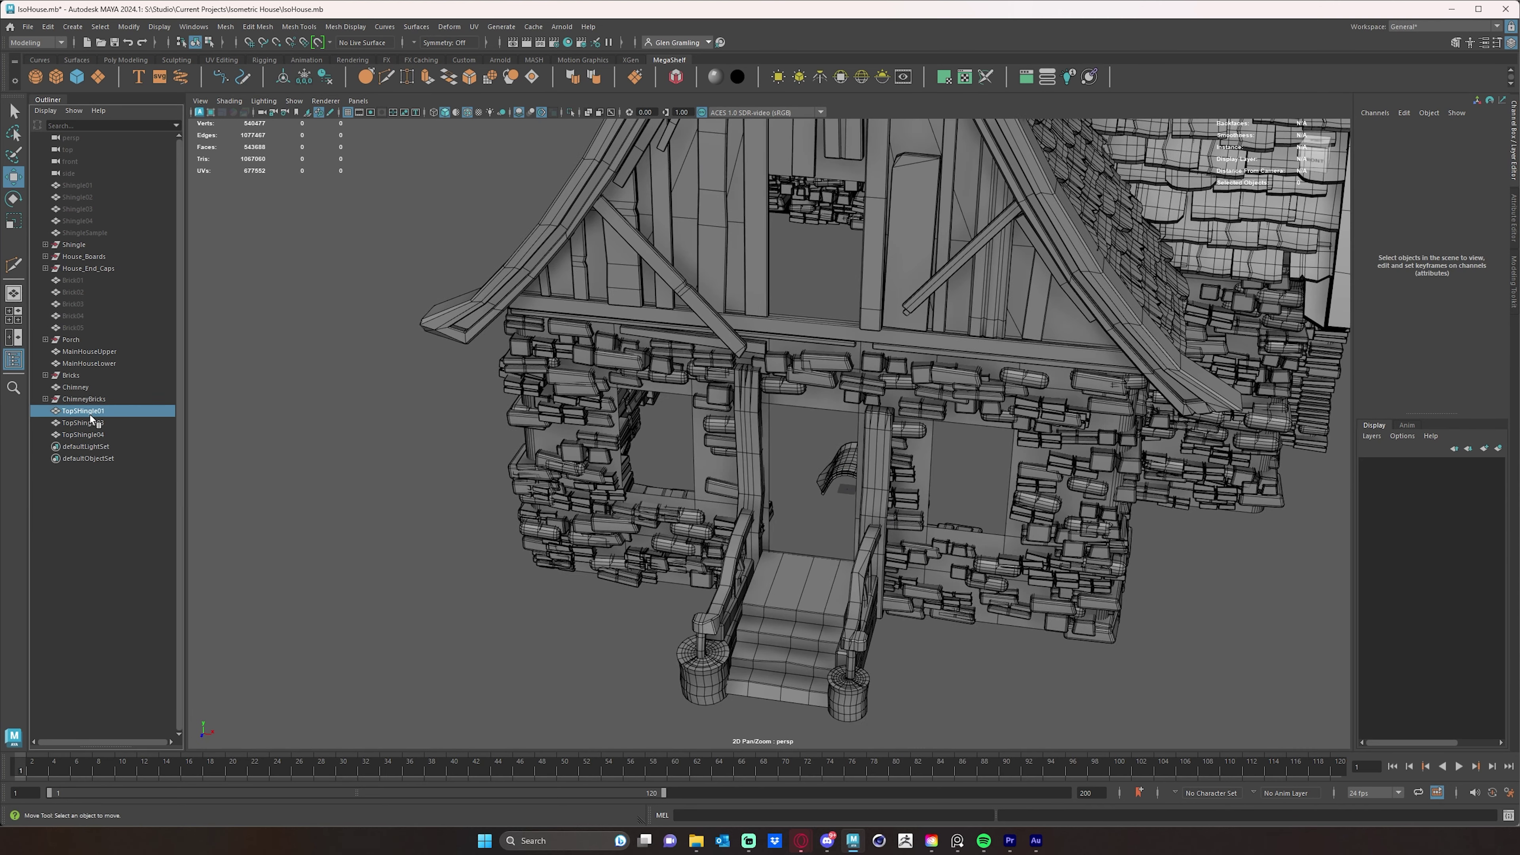
pyautogui.keyDown('alt'); pyautogui.moveTo(594, 706); pyautogui.dragTo(584, 479); pyautogui.keyUp('alt')
pyautogui.keyDown('alt'); pyautogui.moveTo(454, 436); pyautogui.dragTo(433, 503); pyautogui.keyUp('alt')
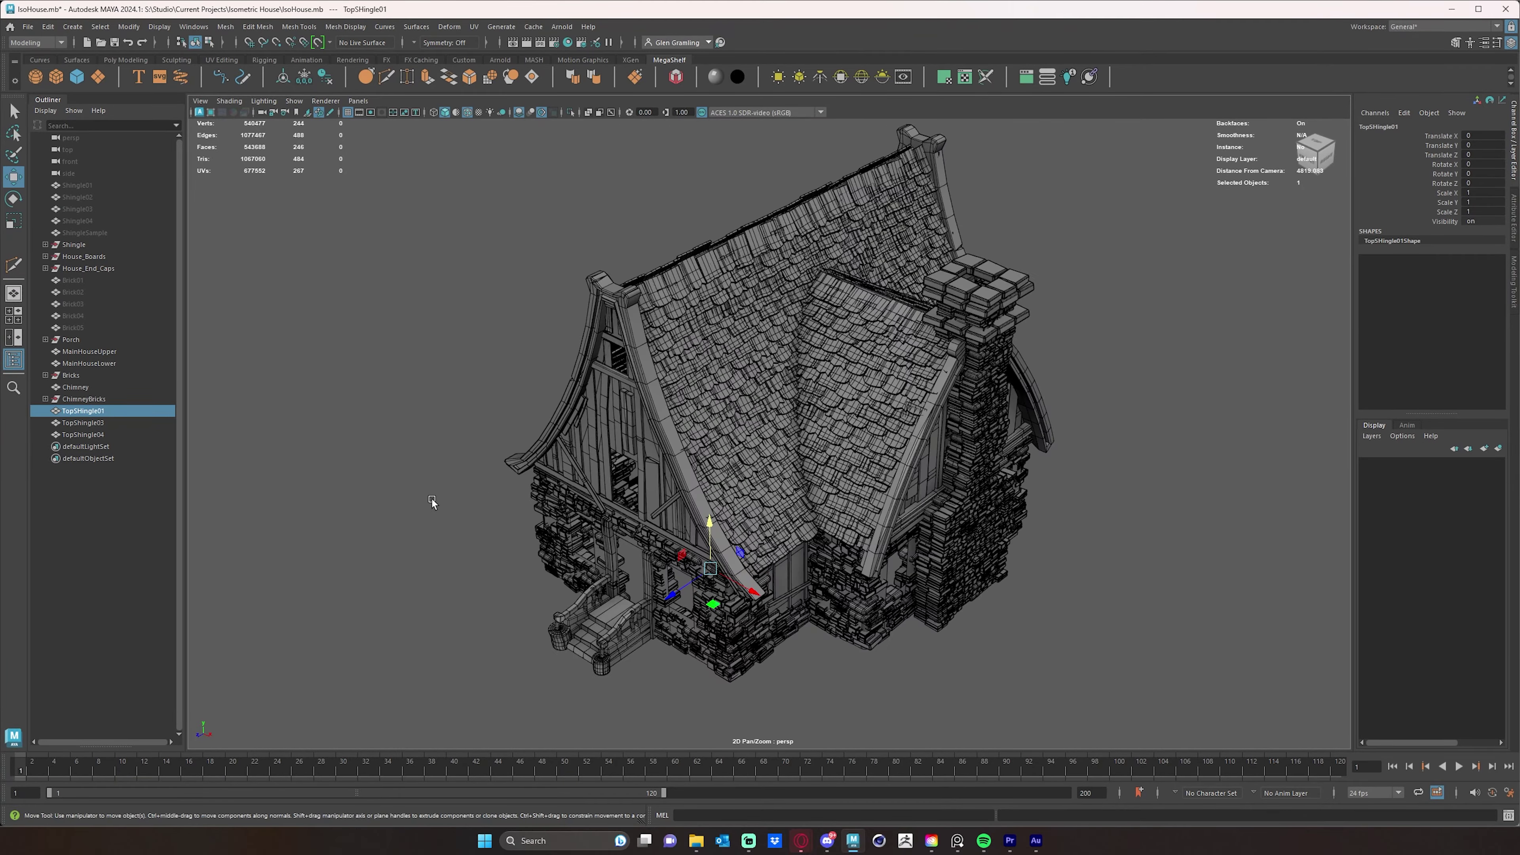
pyautogui.keyDown('alt'); pyautogui.moveTo(620, 424); pyautogui.dragTo(670, 252); pyautogui.keyUp('alt')
pyautogui.click(676, 76)
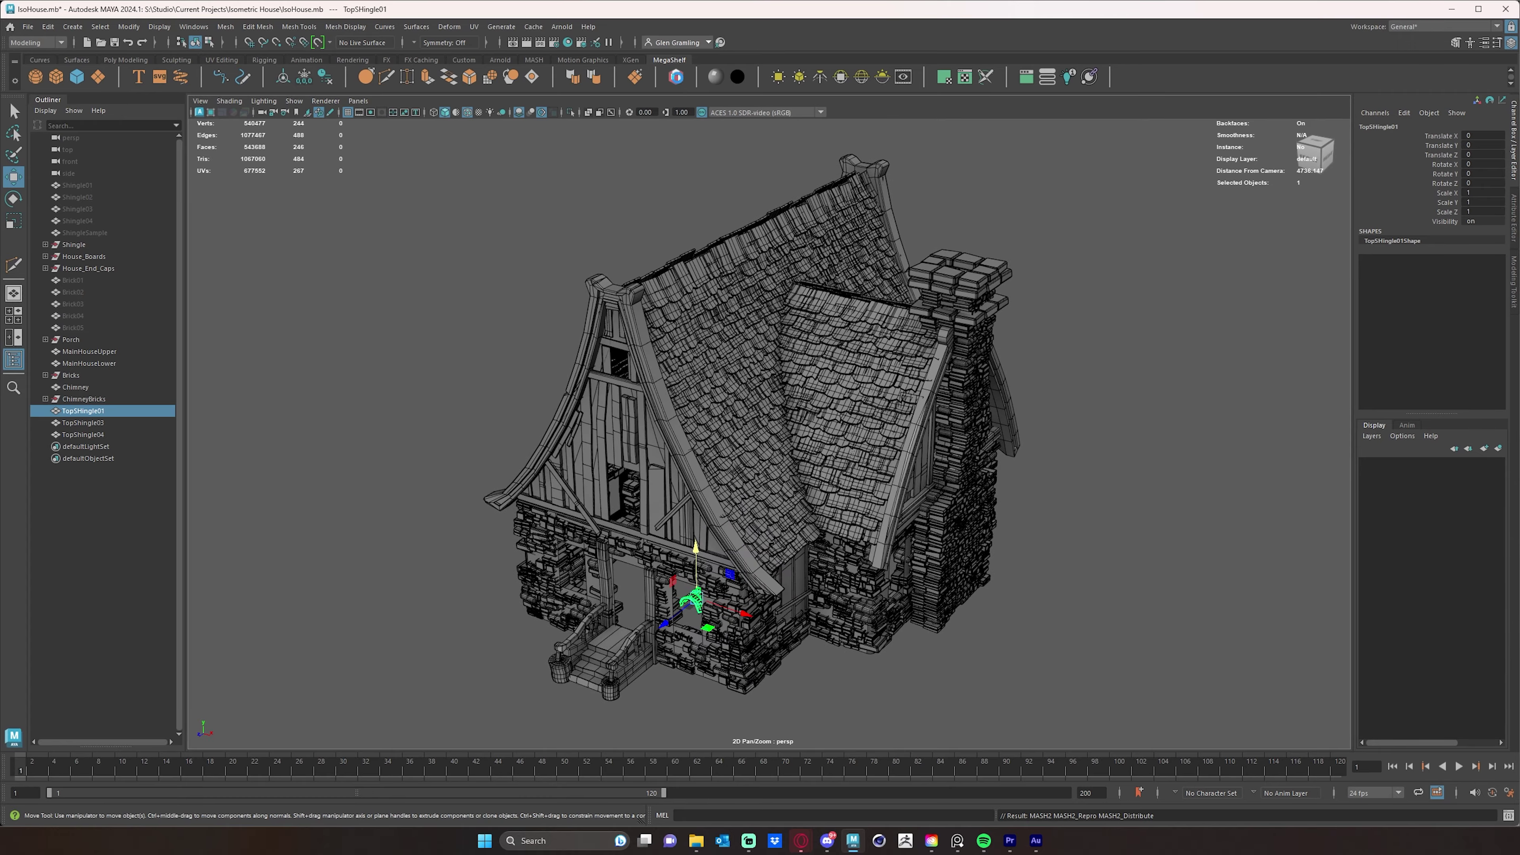
# Step: Try moving MASH2_ReproMesh straight up from the origin to the height of the roof ridge
pyautogui.keyDown('alt'); pyautogui.moveTo(546, 509); pyautogui.dragTo(607, 365, button='middle'); pyautogui.keyUp('alt')
pyautogui.keyDown('alt'); pyautogui.moveTo(608, 366); pyautogui.dragTo(653, 377, button='right'); pyautogui.keyUp('alt')
pyautogui.keyDown('alt'); pyautogui.moveTo(515, 437); pyautogui.dragTo(572, 462); pyautogui.keyUp('alt')
pyautogui.scroll(8, 572, 461)
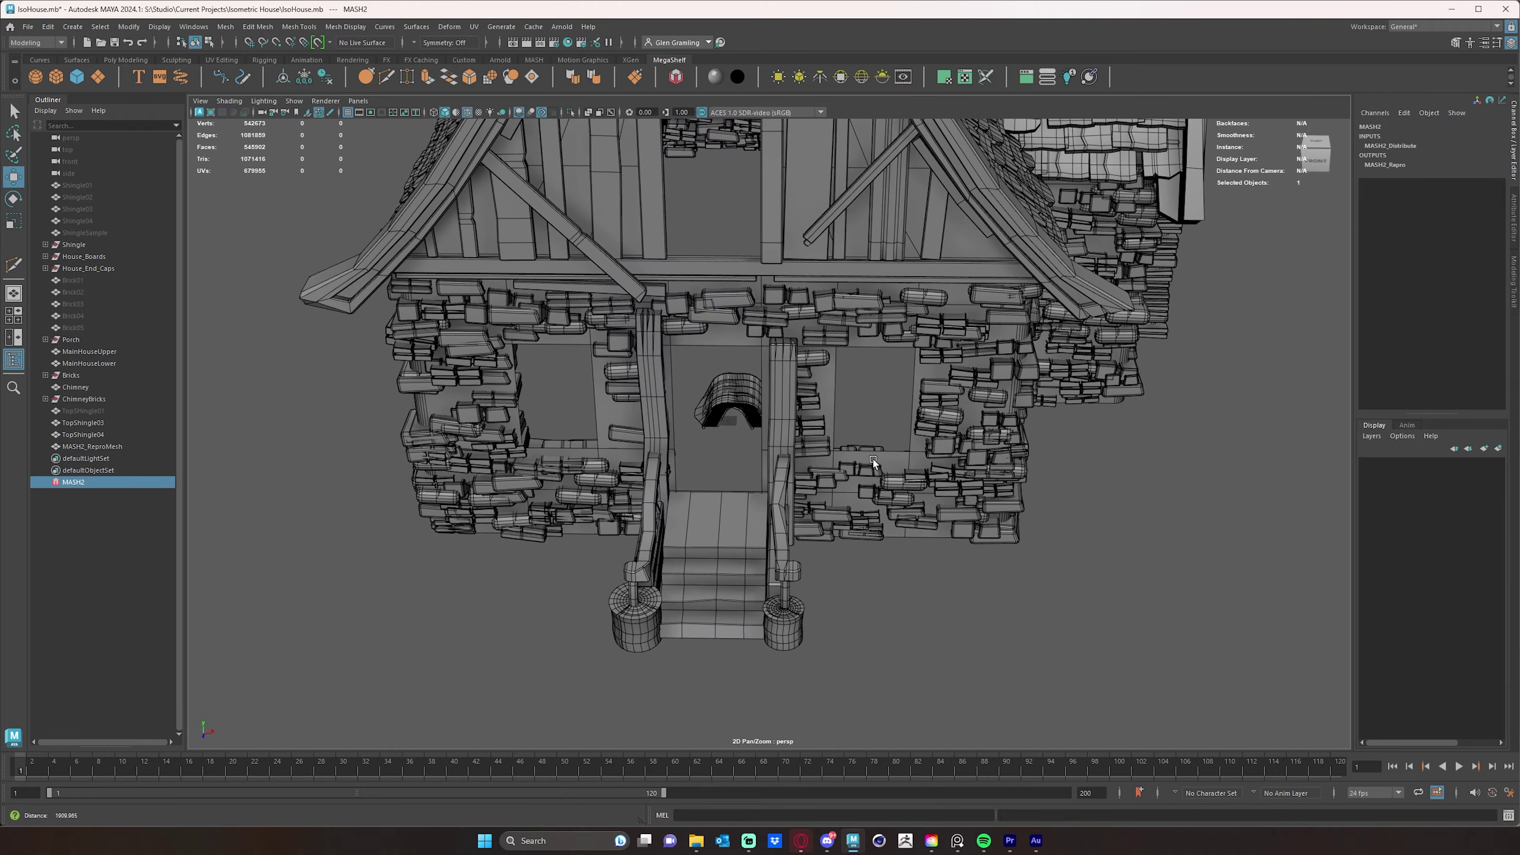
pyautogui.scroll(5, 703, 477)
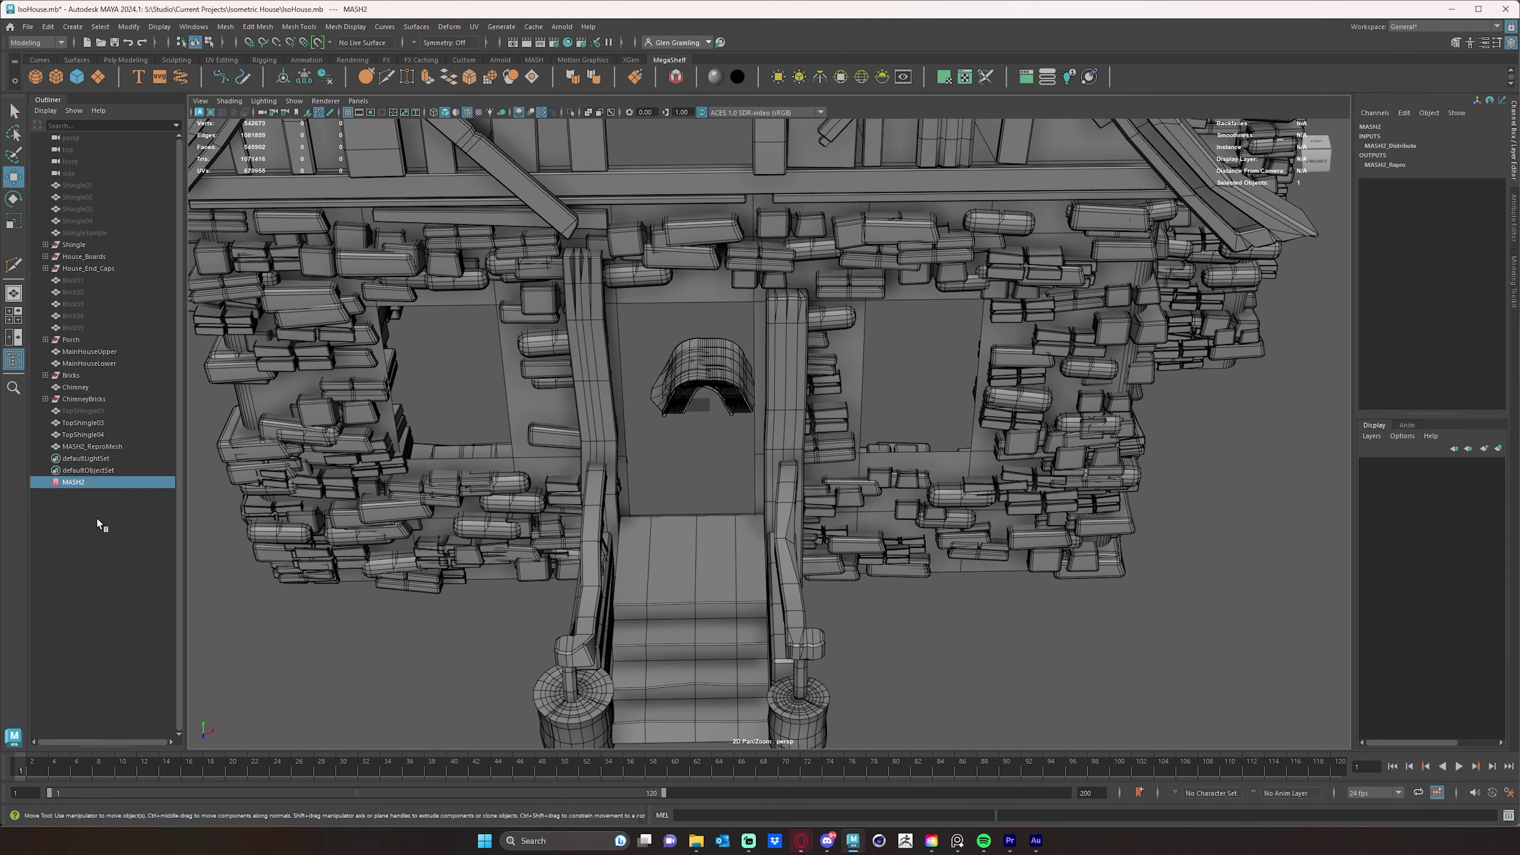
pyautogui.click(97, 444)
pyautogui.keyDown('alt'); pyautogui.moveTo(797, 492); pyautogui.dragTo(712, 487); pyautogui.keyUp('alt')
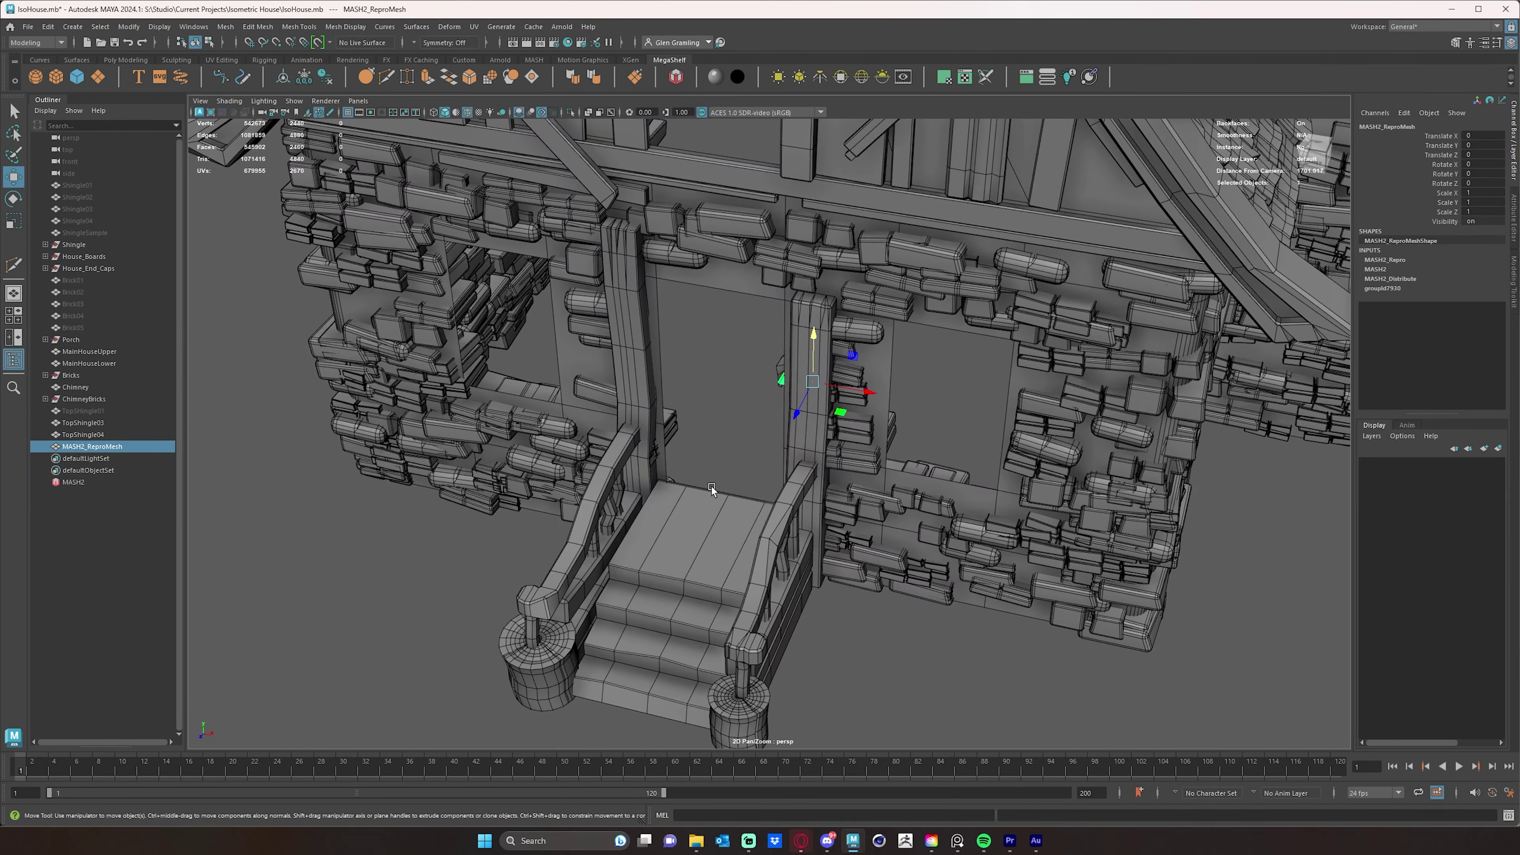
pyautogui.scroll(3, 629, 414)
pyautogui.scroll(-6, 630, 414)
pyautogui.keyDown('alt'); pyautogui.moveTo(674, 416); pyautogui.dragTo(593, 105); pyautogui.keyUp('alt')
pyautogui.keyDown('alt'); pyautogui.moveTo(630, 353); pyautogui.dragTo(656, 496, button='middle'); pyautogui.keyUp('alt')
pyautogui.moveTo(571, 300); pyautogui.dragTo(571, 284)
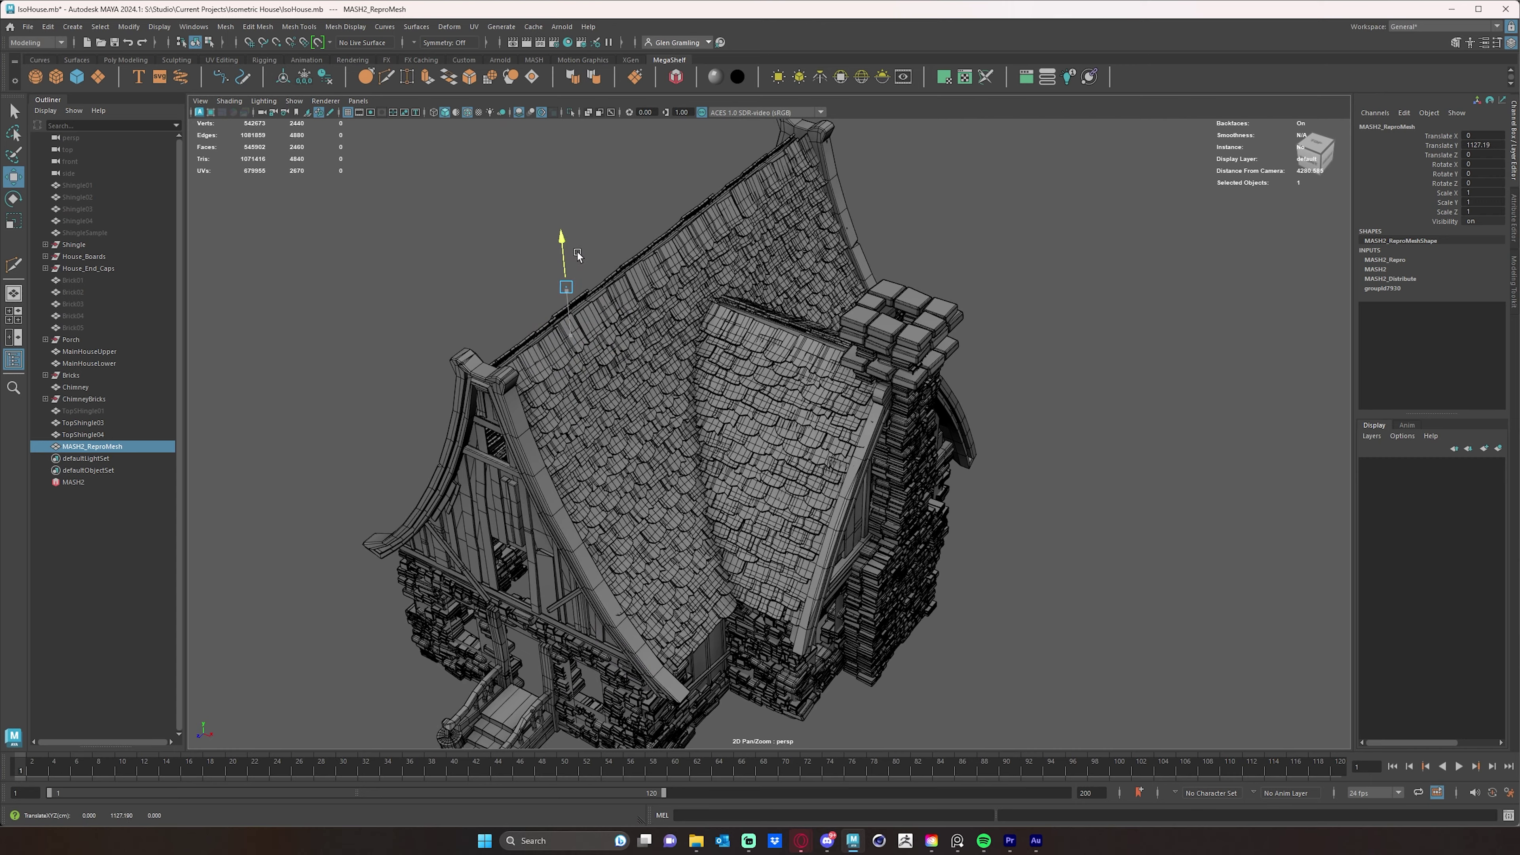
pyautogui.moveTo(585, 209); pyautogui.dragTo(586, 181)
# Step: Undo the upward moves of MASH2_ReproMesh
pyautogui.keyDown('alt'); pyautogui.moveTo(557, 530); pyautogui.dragTo(681, 470); pyautogui.keyUp('alt')
pyautogui.keyDown('alt'); pyautogui.moveTo(667, 581); pyautogui.dragTo(718, 393, button='middle'); pyautogui.keyUp('alt')
pyautogui.hotkey('ctrl', 'z')
pyautogui.keyDown('alt'); pyautogui.moveTo(989, 683); pyautogui.dragTo(855, 651); pyautogui.keyUp('alt')
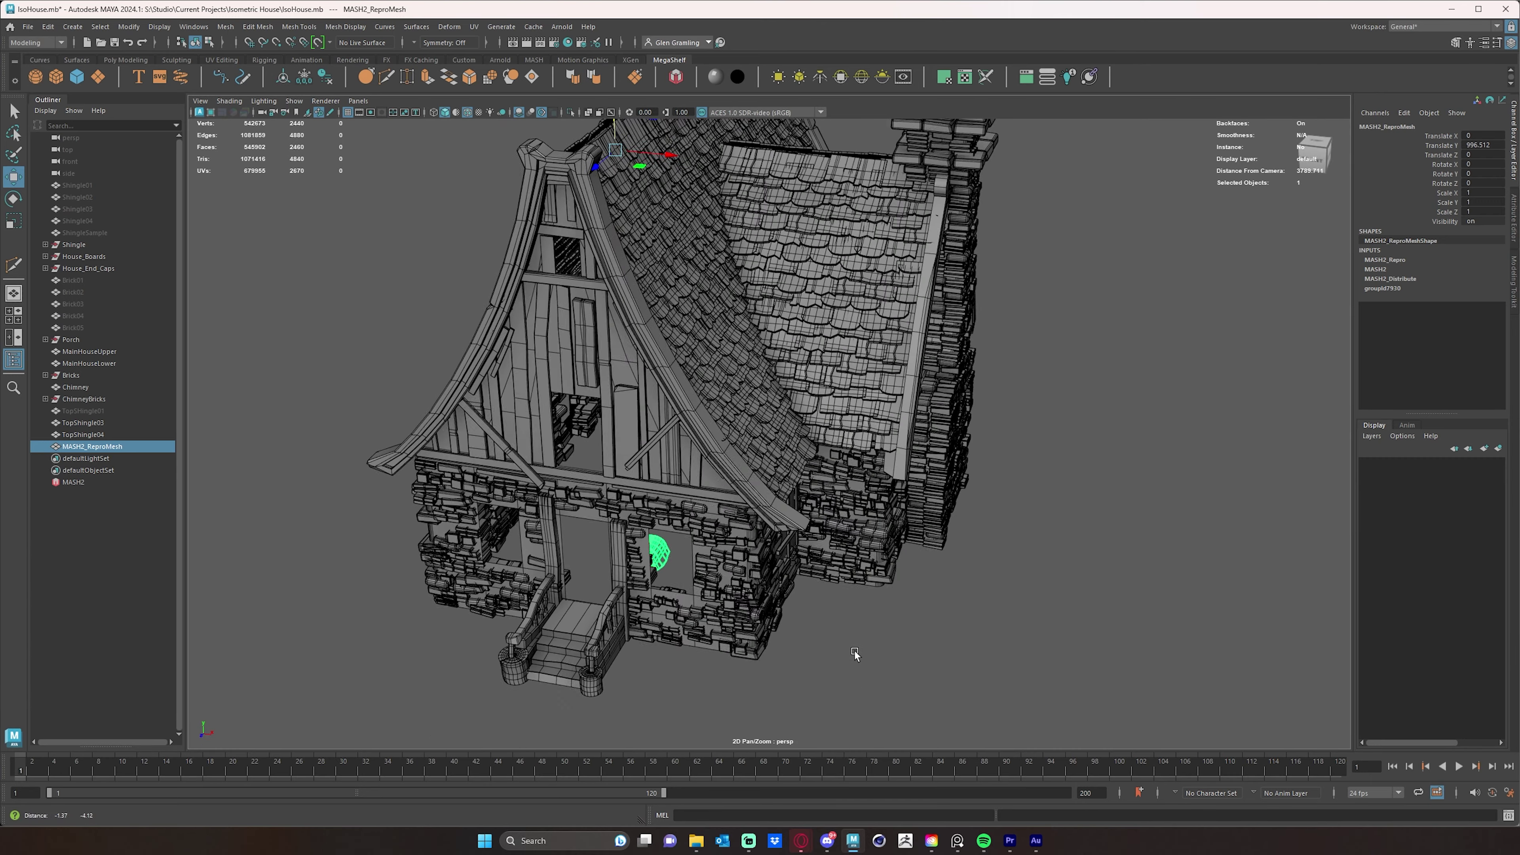
pyautogui.keyDown('alt'); pyautogui.moveTo(855, 651); pyautogui.dragTo(935, 625, button='middle'); pyautogui.keyUp('alt')
pyautogui.hotkey('ctrl', 'z')
pyautogui.keyDown('alt'); pyautogui.moveTo(935, 625); pyautogui.dragTo(789, 634); pyautogui.keyUp('alt')
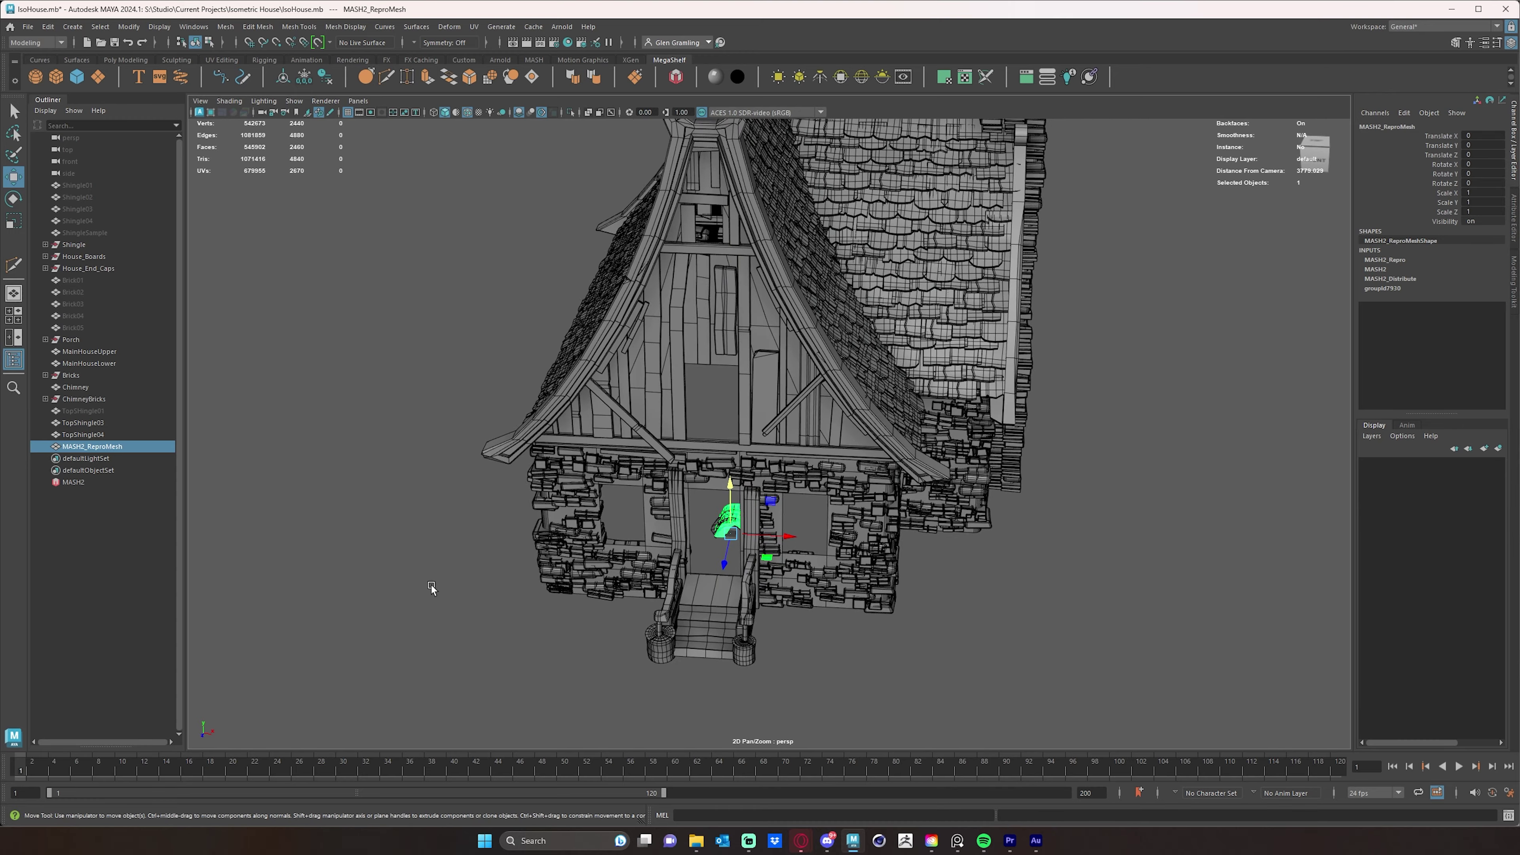
# Step: Try nudging MASH2_ReproMesh slightly upward from the origin, and undo the move
pyautogui.click(74, 483)
pyautogui.keyDown('alt'); pyautogui.moveTo(431, 521); pyautogui.dragTo(868, 542); pyautogui.keyUp('alt')
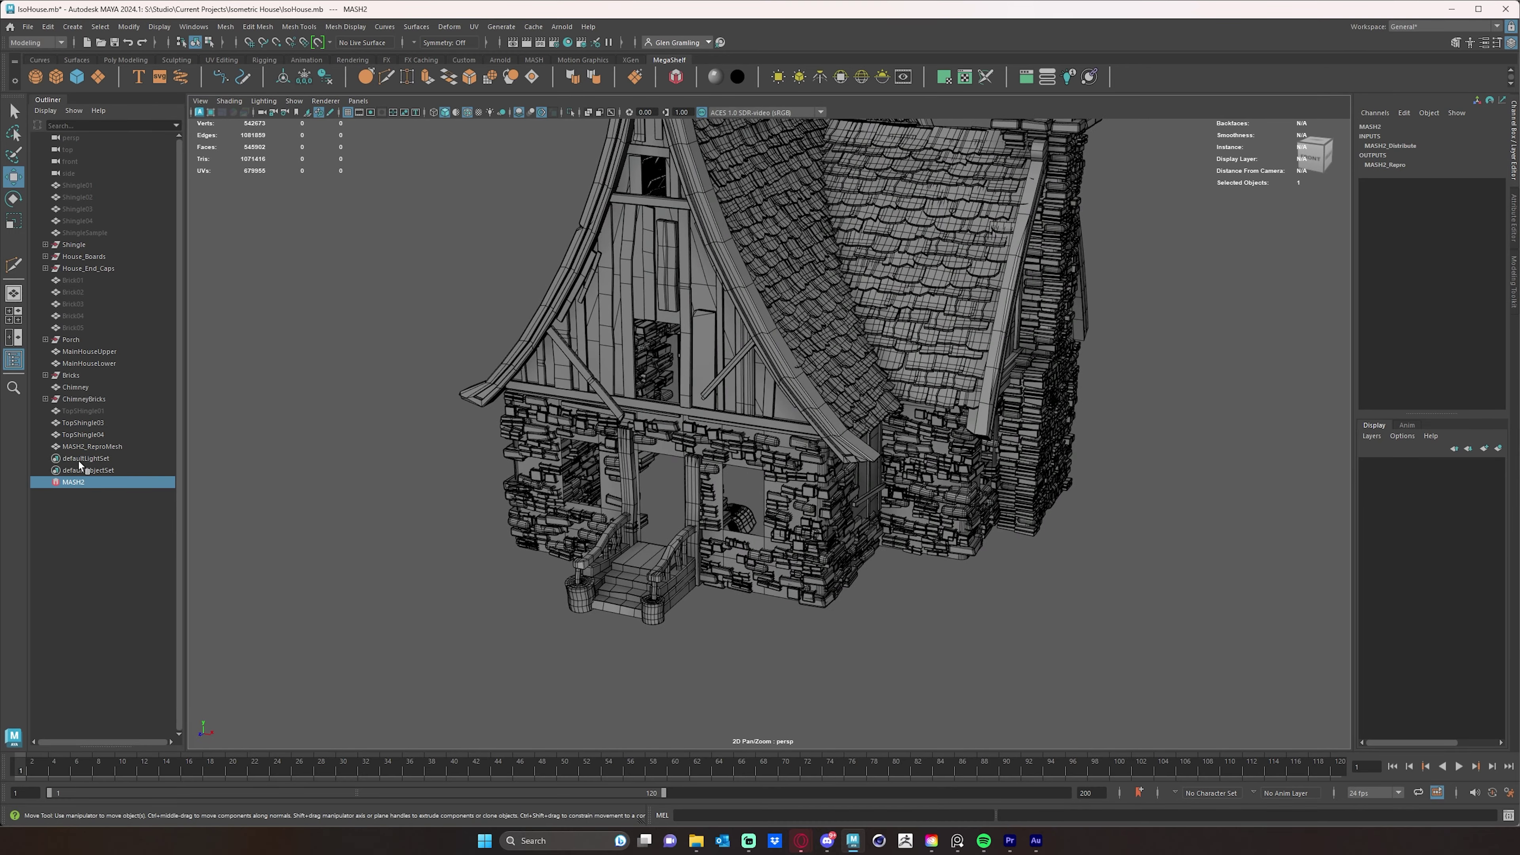
pyautogui.click(92, 447)
pyautogui.keyDown('alt'); pyautogui.moveTo(611, 569); pyautogui.dragTo(720, 478); pyautogui.keyUp('alt')
pyautogui.hotkey('ctrl', 'z')
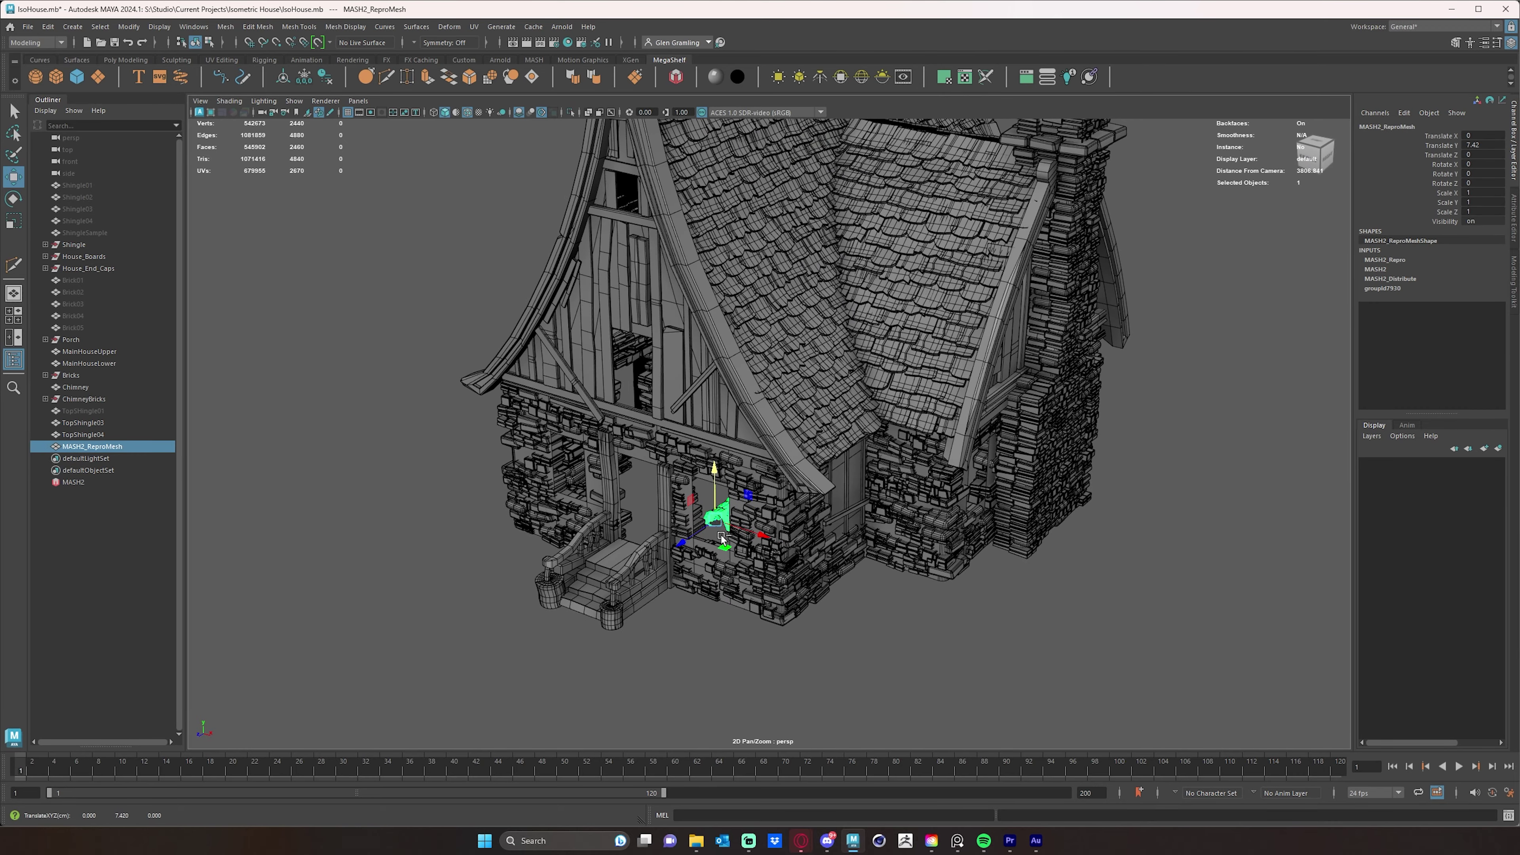
pyautogui.keyDown('alt'); pyautogui.moveTo(541, 537); pyautogui.dragTo(496, 535); pyautogui.keyUp('alt')
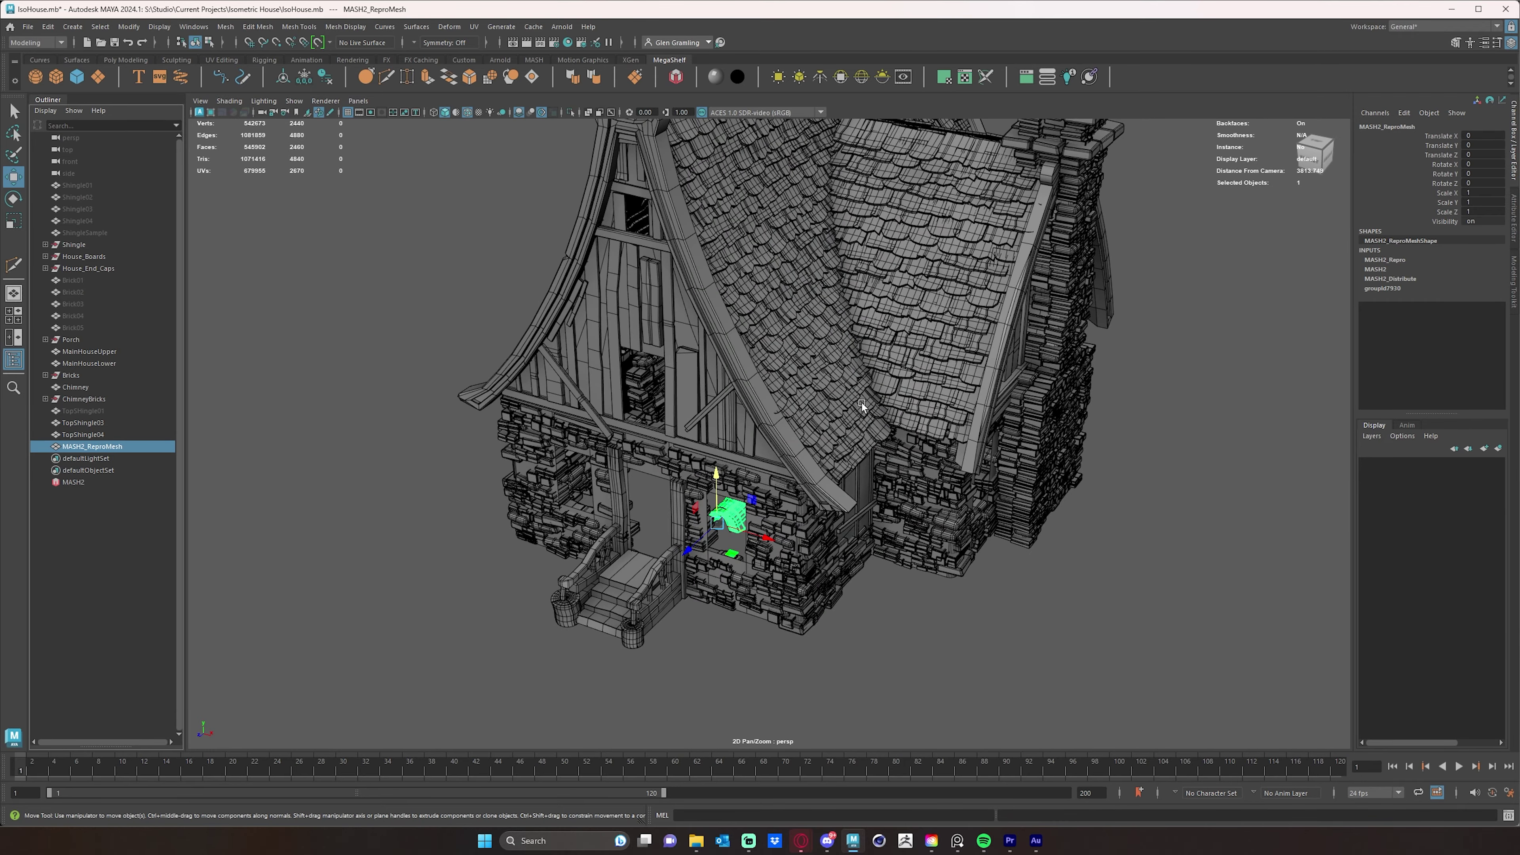
pyautogui.keyDown('alt'); pyautogui.moveTo(1303, 317); pyautogui.dragTo(1120, 424); pyautogui.keyUp('alt')
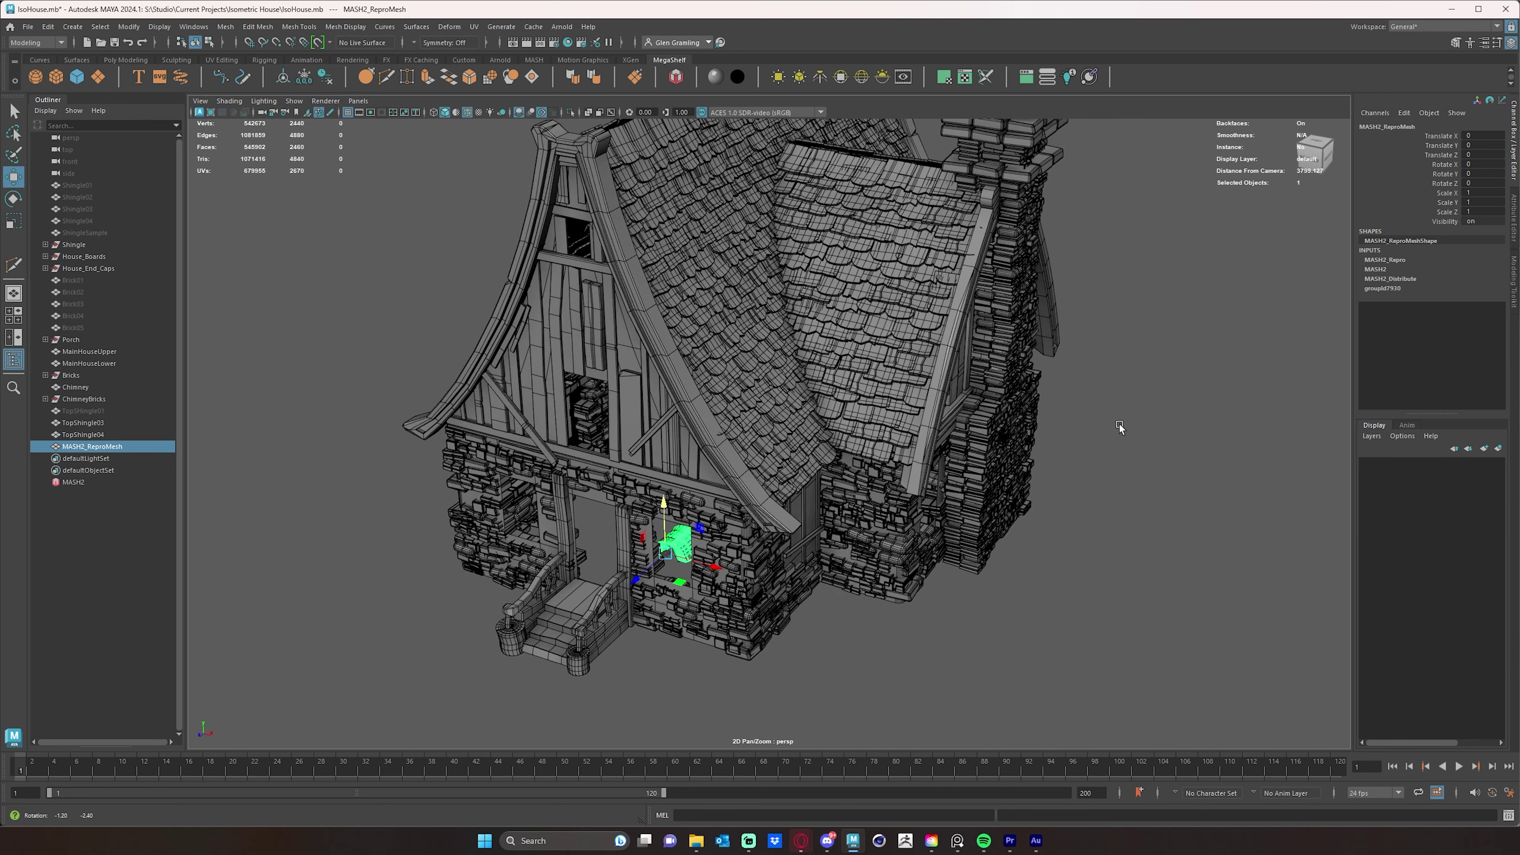
# Step: Open the attributes of the MASH2 network
pyautogui.click(73, 482)
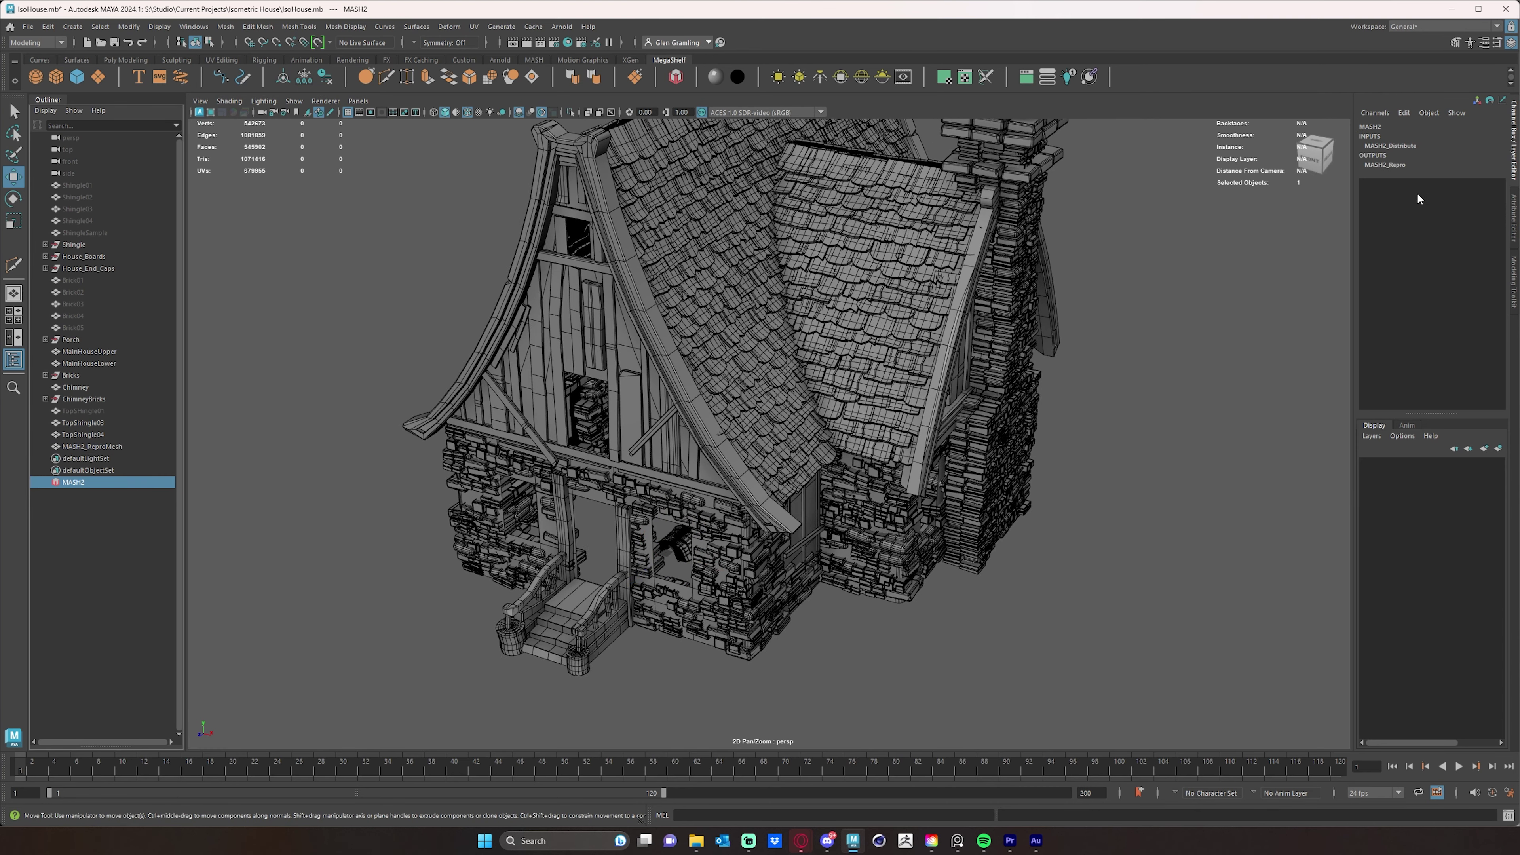
pyautogui.click(1515, 221)
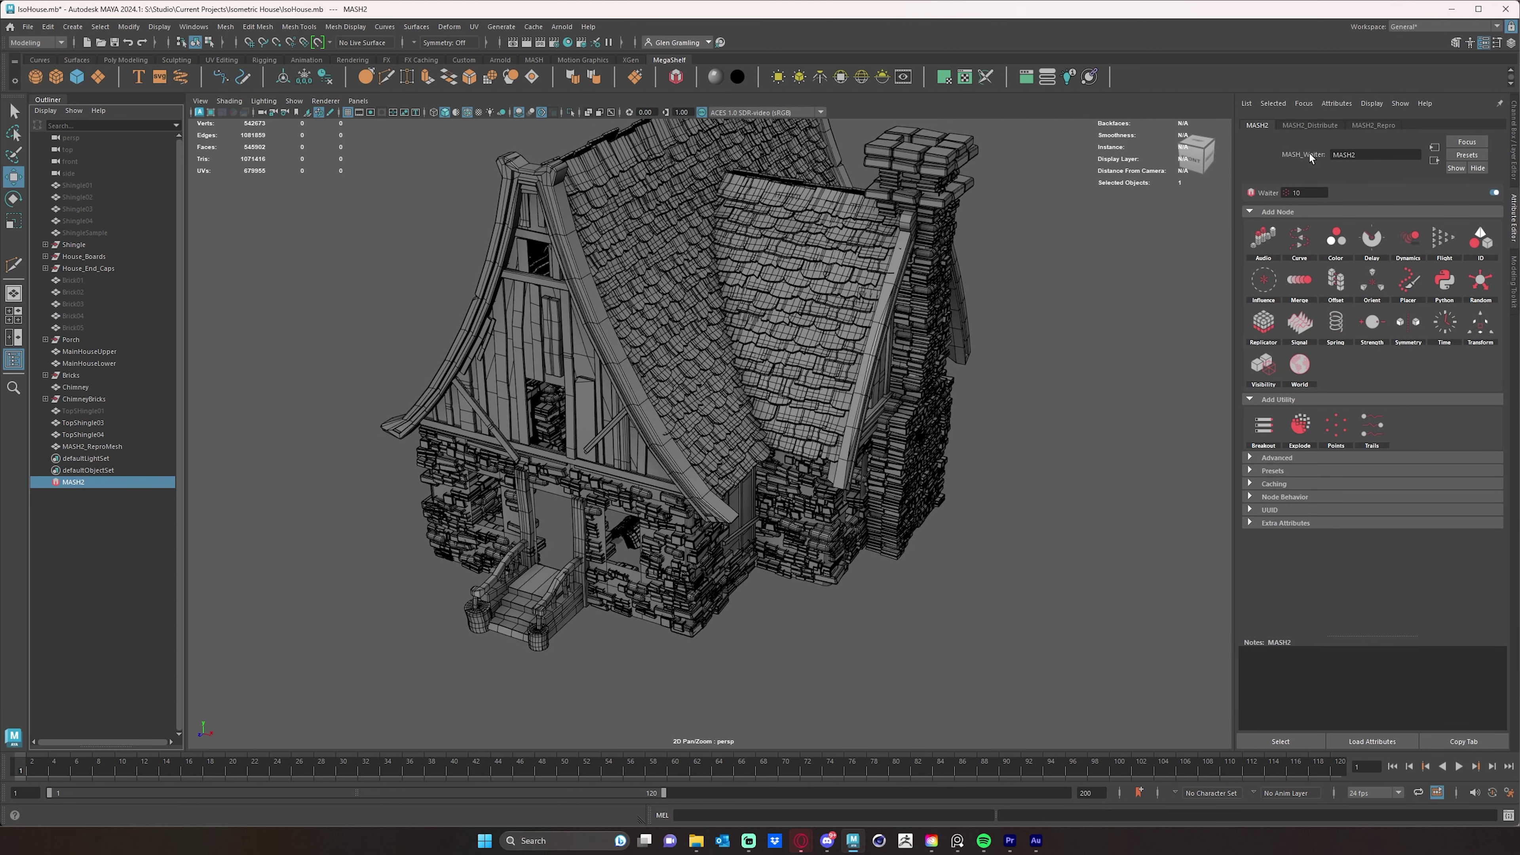
# Step: Add a Transform node to the MASH2 network
pyautogui.click(1316, 125)
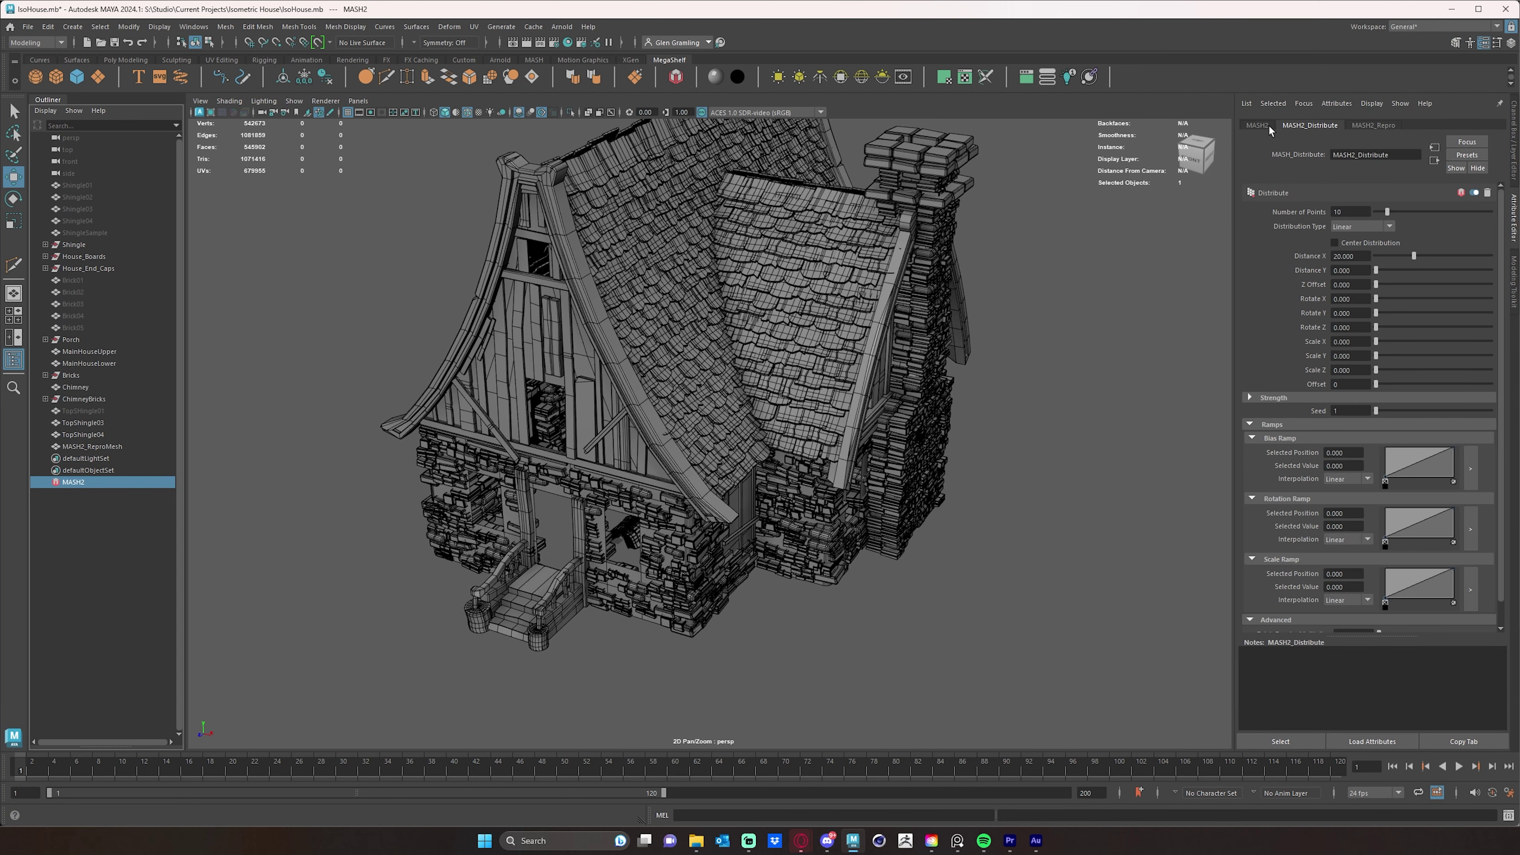
pyautogui.click(1251, 125)
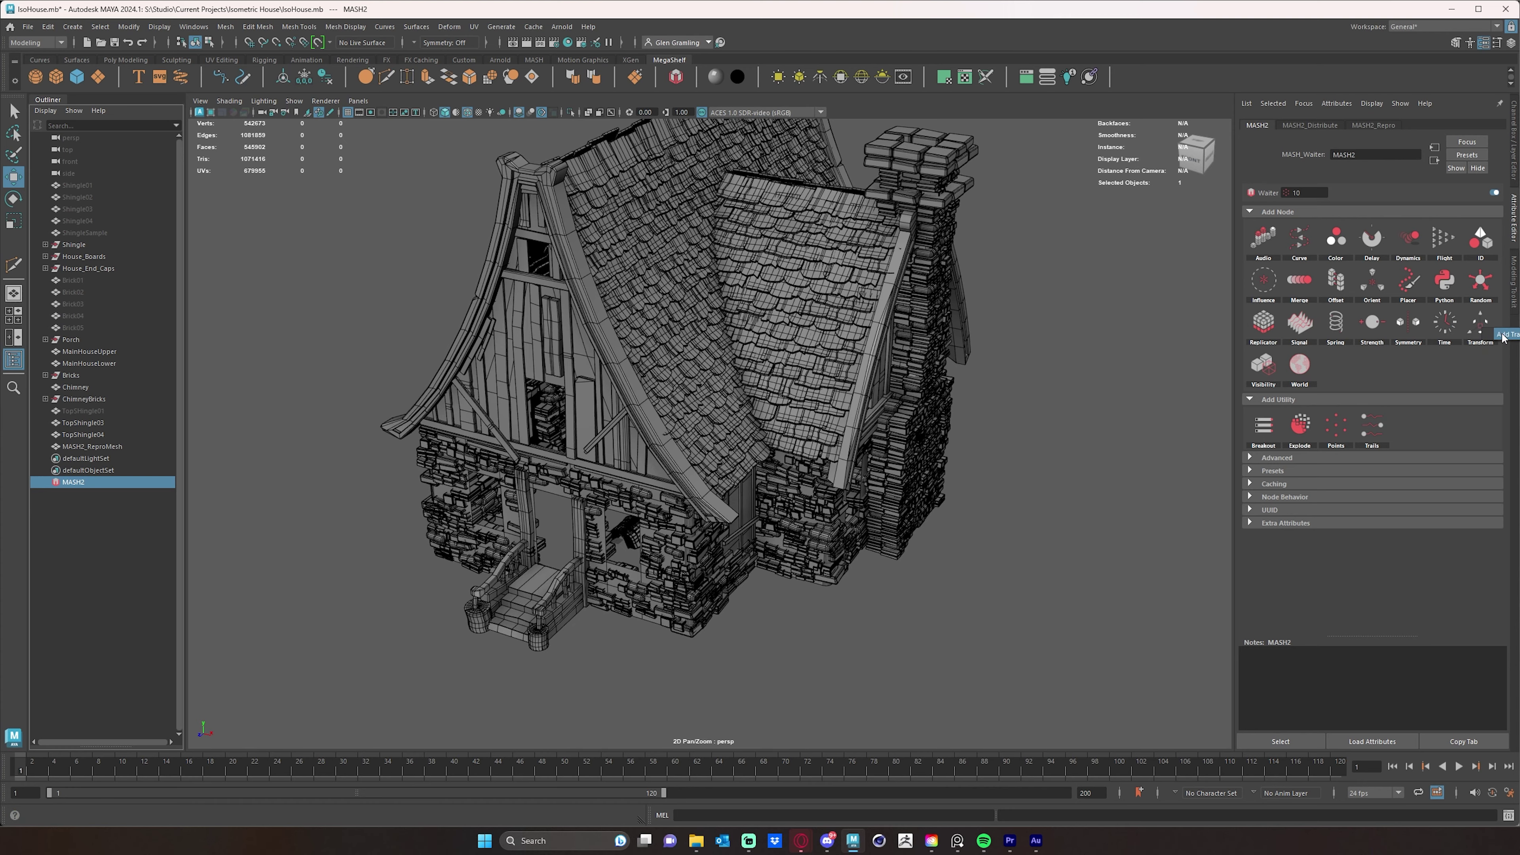
pyautogui.click(1503, 336)
pyautogui.scroll(5, 1020, 497)
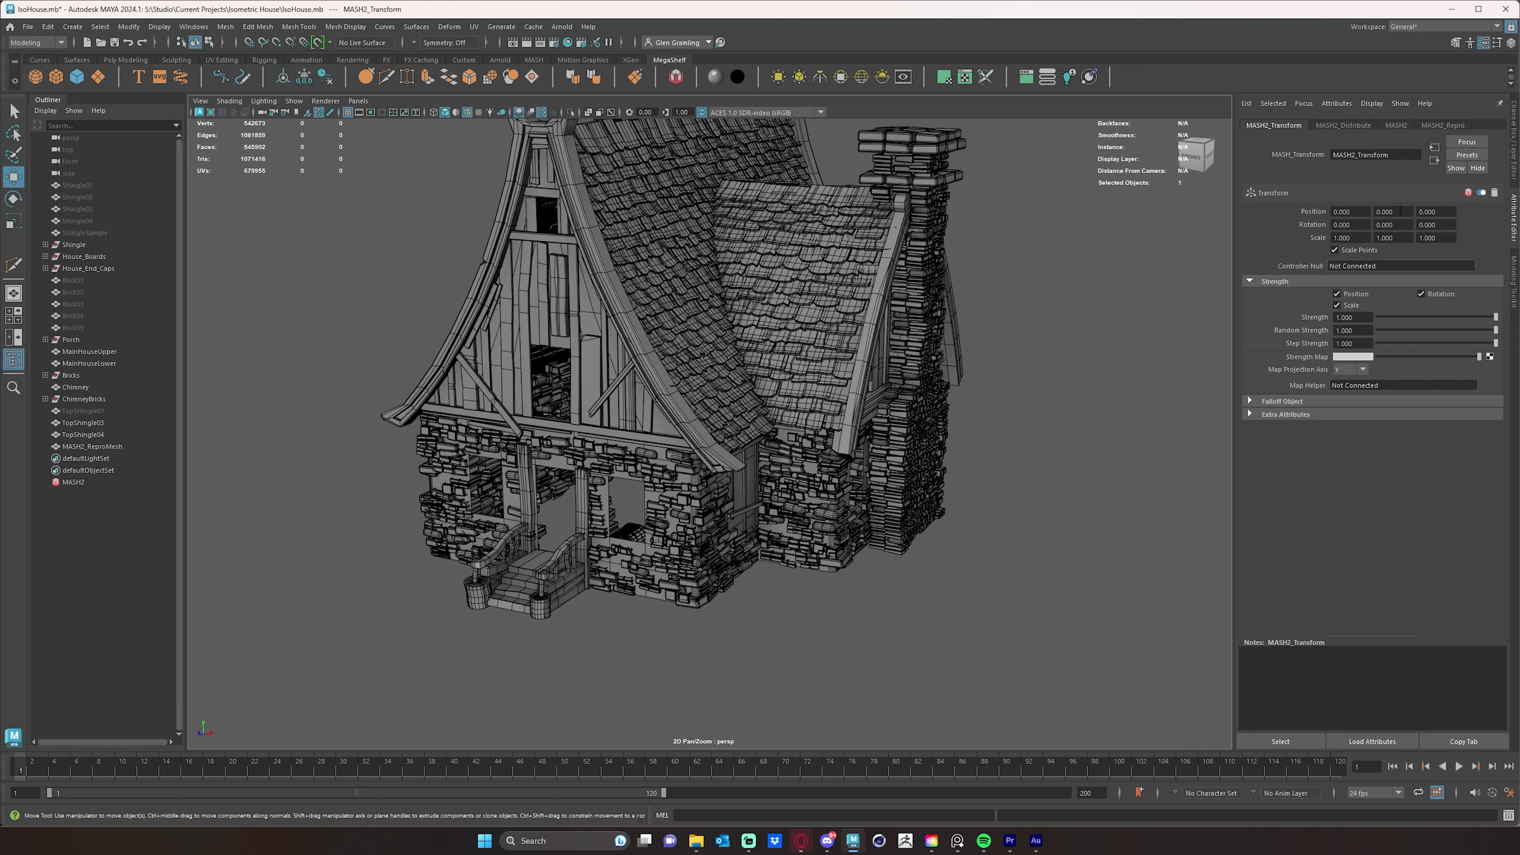
# Step: Raise the ridge caps to roof height by setting the MASH2_Transform Y position to 1059
pyautogui.keyDown('ctrl'); pyautogui.moveTo(1401, 212); pyautogui.dragTo(1485, 211); pyautogui.keyUp('ctrl')
pyautogui.keyDown('alt'); pyautogui.moveTo(805, 381); pyautogui.dragTo(775, 508); pyautogui.keyUp('alt')
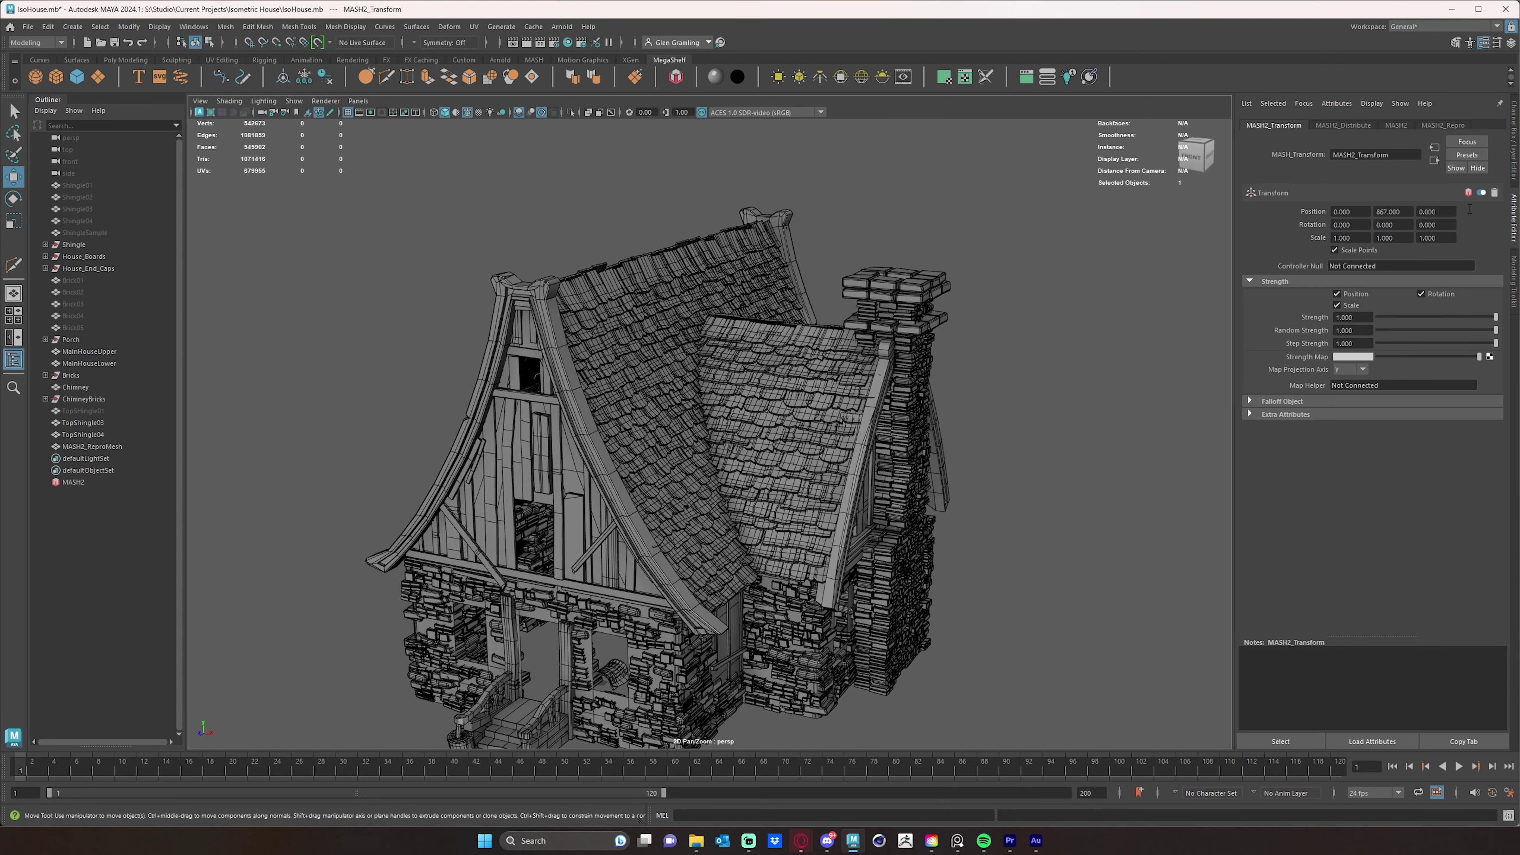
pyautogui.moveTo(1470, 209)
pyautogui.keyDown('ctrl'); pyautogui.mouseDown()
pyautogui.moveTo(1519, 210)
pyautogui.moveTo(1469, 209)
pyautogui.mouseUp(); pyautogui.keyUp('ctrl')
pyautogui.keyDown('alt'); pyautogui.moveTo(743, 333); pyautogui.dragTo(751, 414); pyautogui.keyUp('alt')
pyautogui.keyDown('alt'); pyautogui.moveTo(751, 383); pyautogui.dragTo(898, 353, button='right'); pyautogui.keyUp('alt')
pyautogui.keyDown('alt'); pyautogui.moveTo(792, 344); pyautogui.dragTo(681, 292); pyautogui.keyUp('alt')
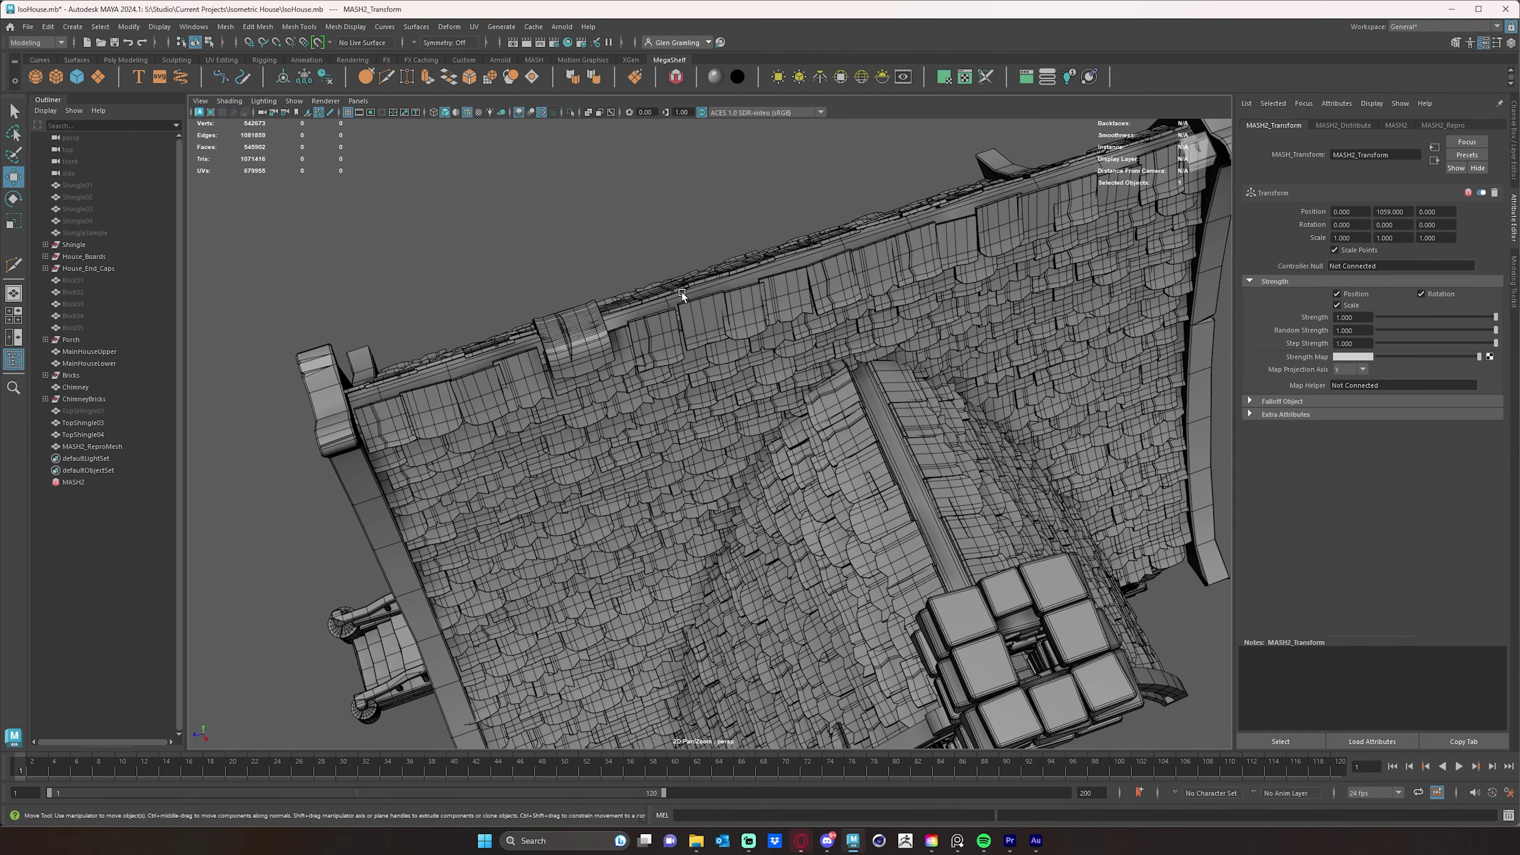
# Step: Try shifting the ridge caps sideways with the X position and reset it to 0
pyautogui.rightClick(1361, 213)
pyautogui.rightClick(1354, 210)
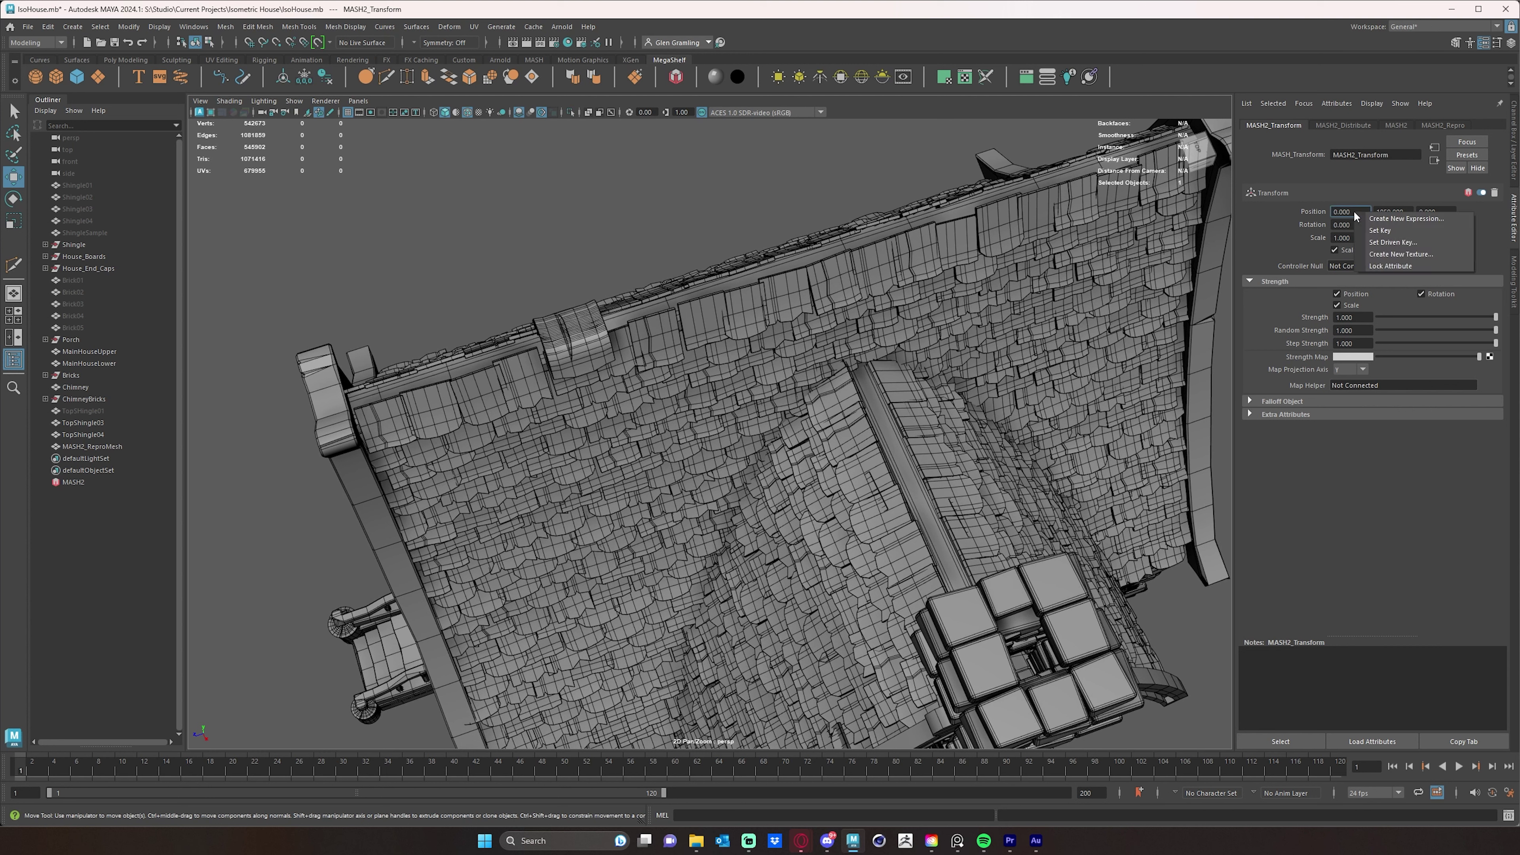
pyautogui.click(1351, 205)
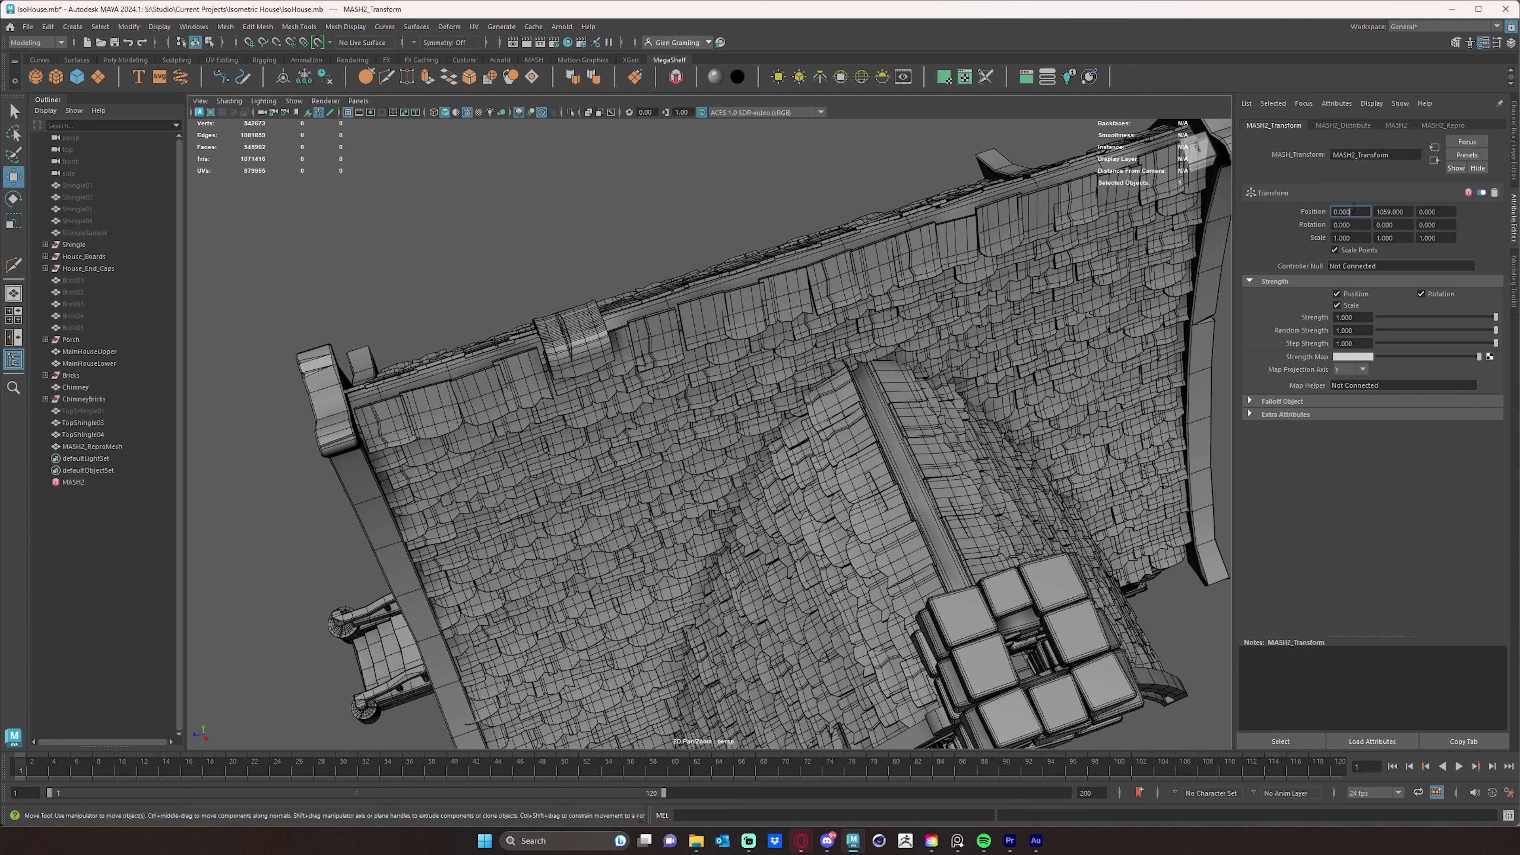
pyautogui.keyDown('ctrl'); pyautogui.moveTo(1355, 209); pyautogui.dragTo(1368, 203, button='right'); pyautogui.keyUp('ctrl')
pyautogui.keyDown('ctrl'); pyautogui.moveTo(1368, 202); pyautogui.dragTo(1359, 208); pyautogui.keyUp('ctrl')
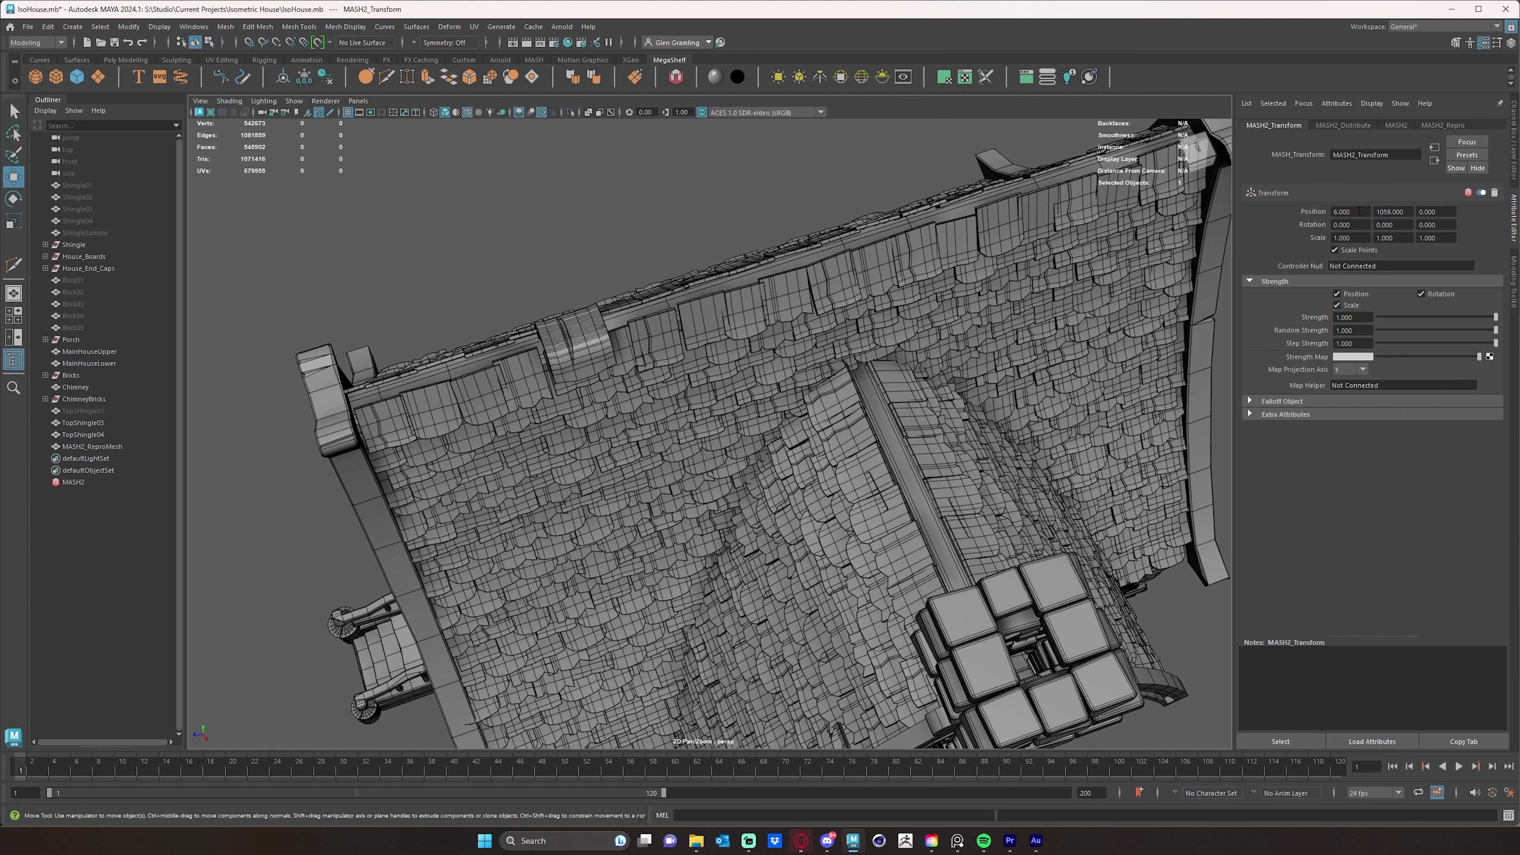
pyautogui.write('0')
pyautogui.press('Return')
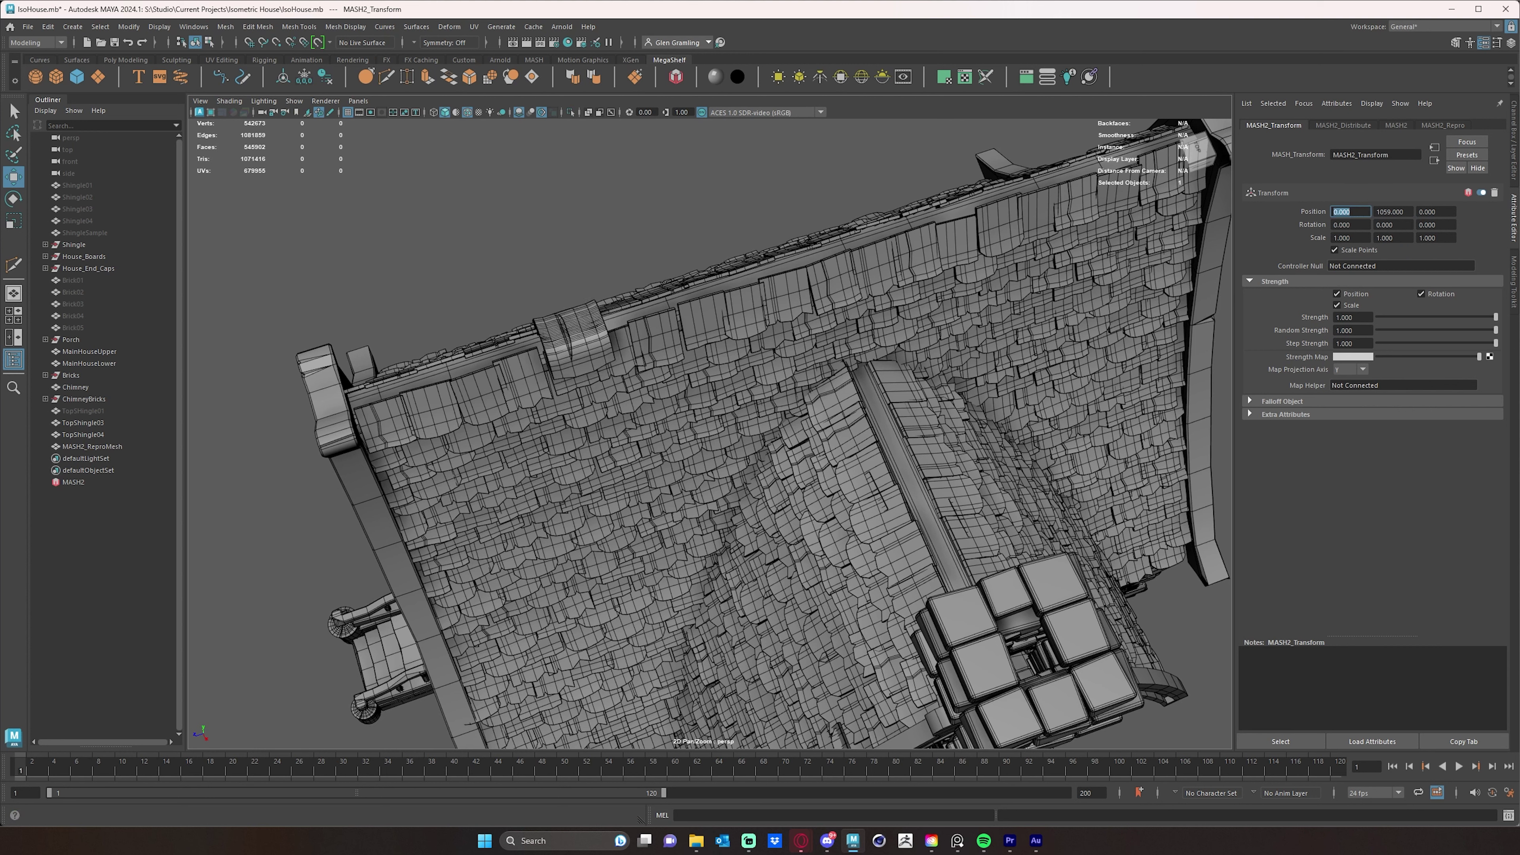
# Step: Move the ridge caps to one end of the roof ridge by setting the Z position to 260
pyautogui.keyDown('ctrl'); pyautogui.moveTo(1448, 210); pyautogui.dragTo(1519, 211, button='right'); pyautogui.keyUp('ctrl')
pyautogui.keyDown('ctrl'); pyautogui.moveTo(1483, 205); pyautogui.dragTo(1493, 205); pyautogui.keyUp('ctrl')
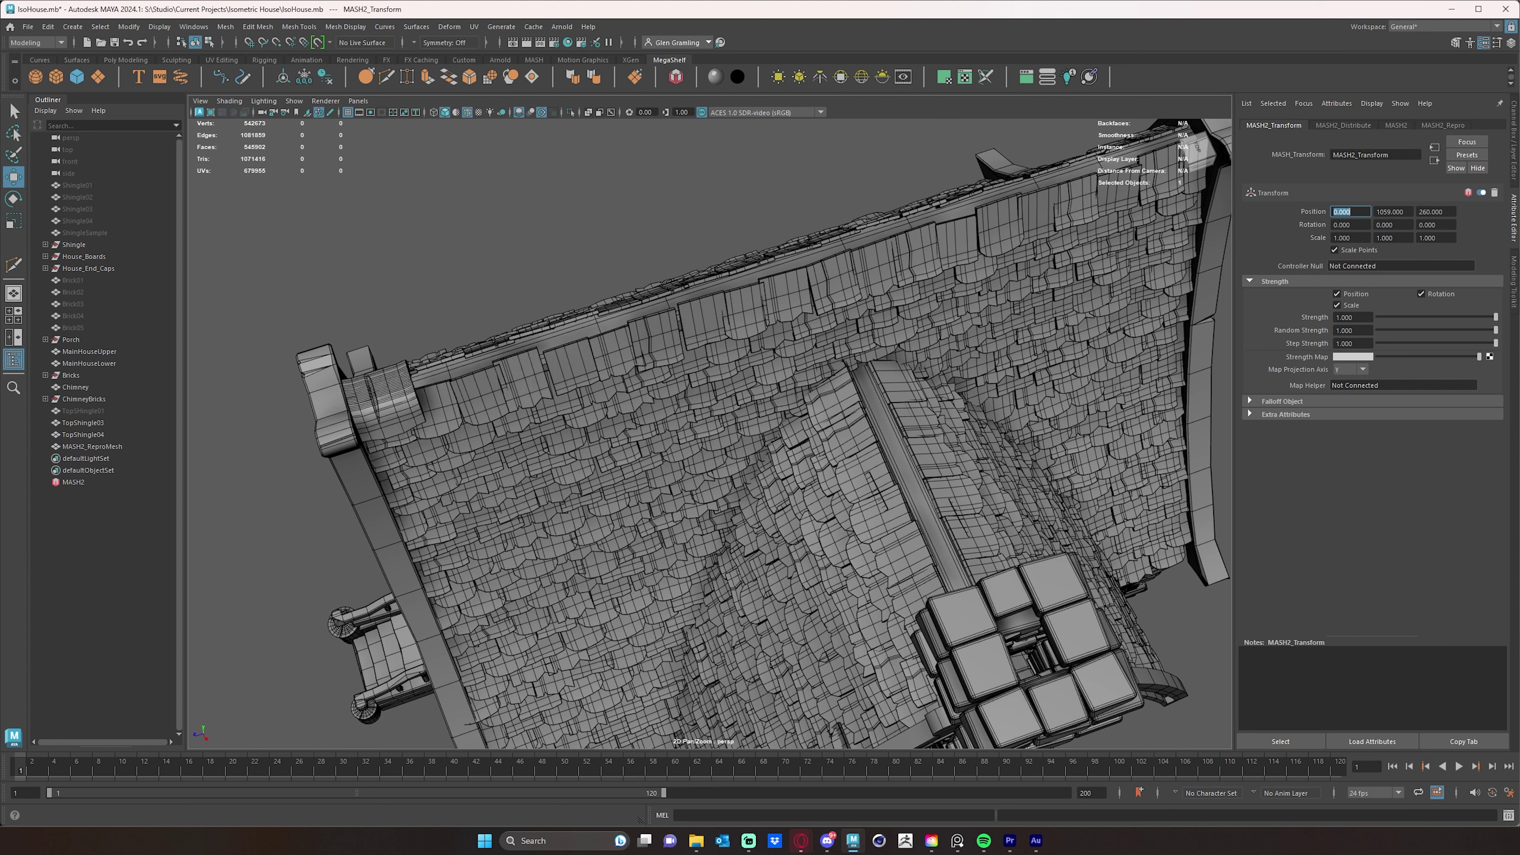
pyautogui.keyDown('alt'); pyautogui.moveTo(868, 372); pyautogui.dragTo(432, 193); pyautogui.keyUp('alt')
pyautogui.keyDown('alt'); pyautogui.moveTo(433, 194); pyautogui.dragTo(982, 283, button='right'); pyautogui.keyUp('alt')
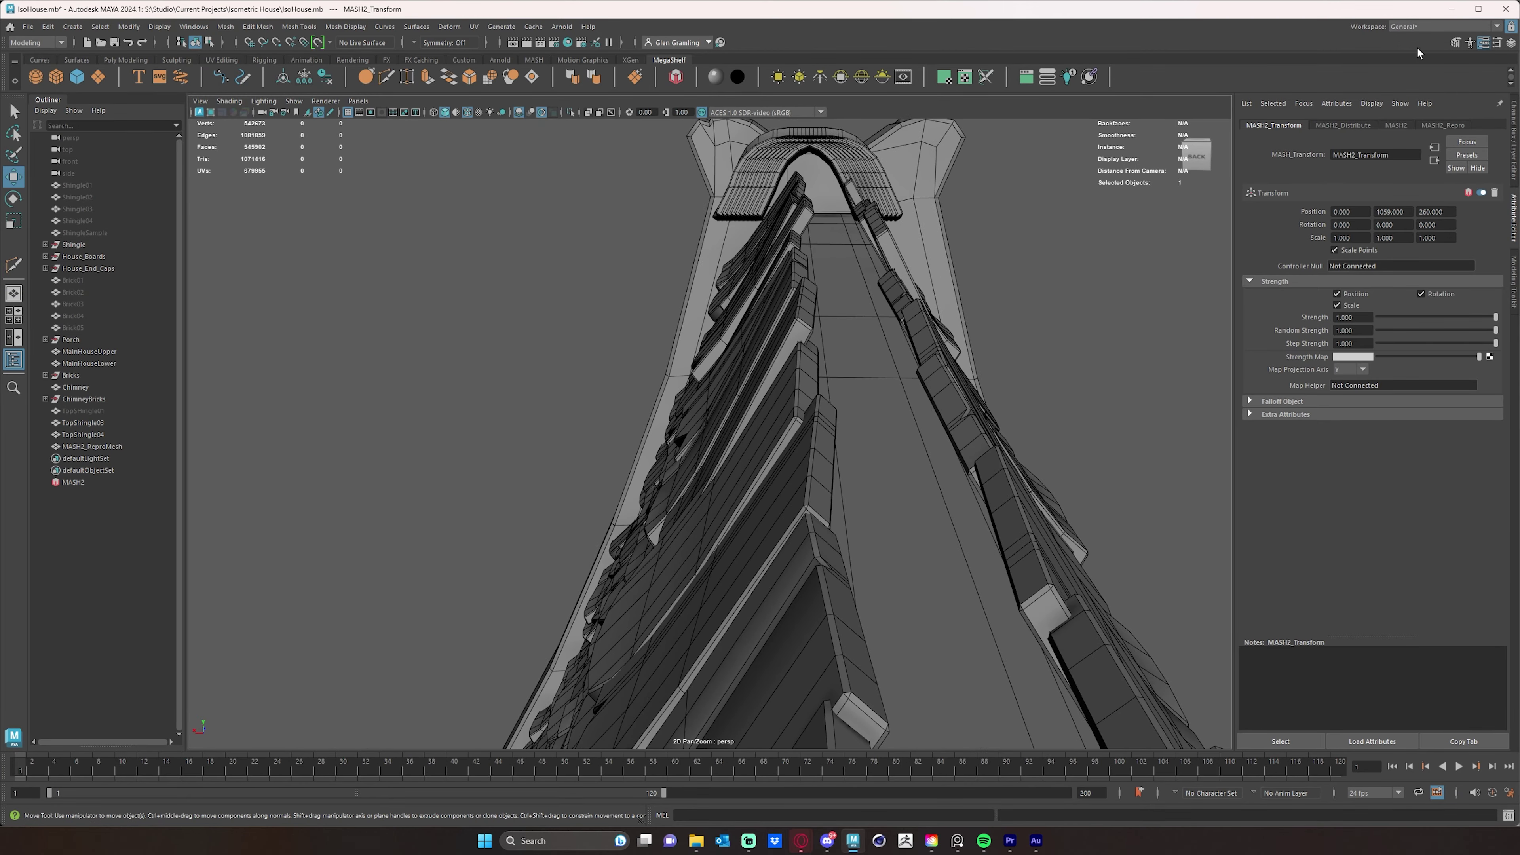
# Step: Reduce the distribution to 1 point and fit the single cap onto the ridge with a Transform Y position of 1057
pyautogui.click(1355, 124)
pyautogui.moveTo(1390, 213); pyautogui.dragTo(1377, 213)
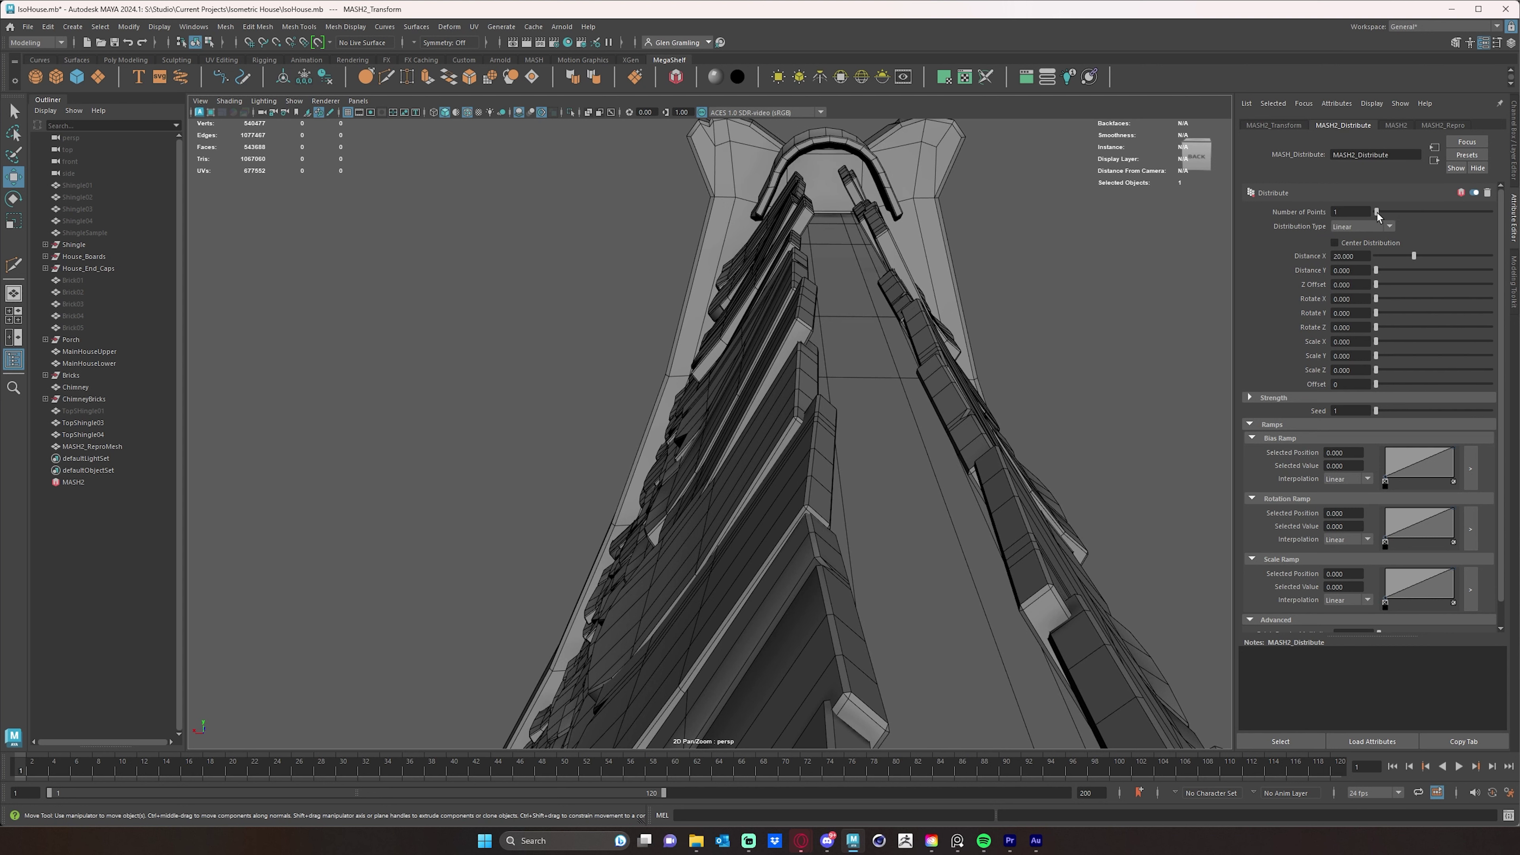
pyautogui.keyDown('alt'); pyautogui.moveTo(1112, 244); pyautogui.dragTo(1128, 232); pyautogui.keyUp('alt')
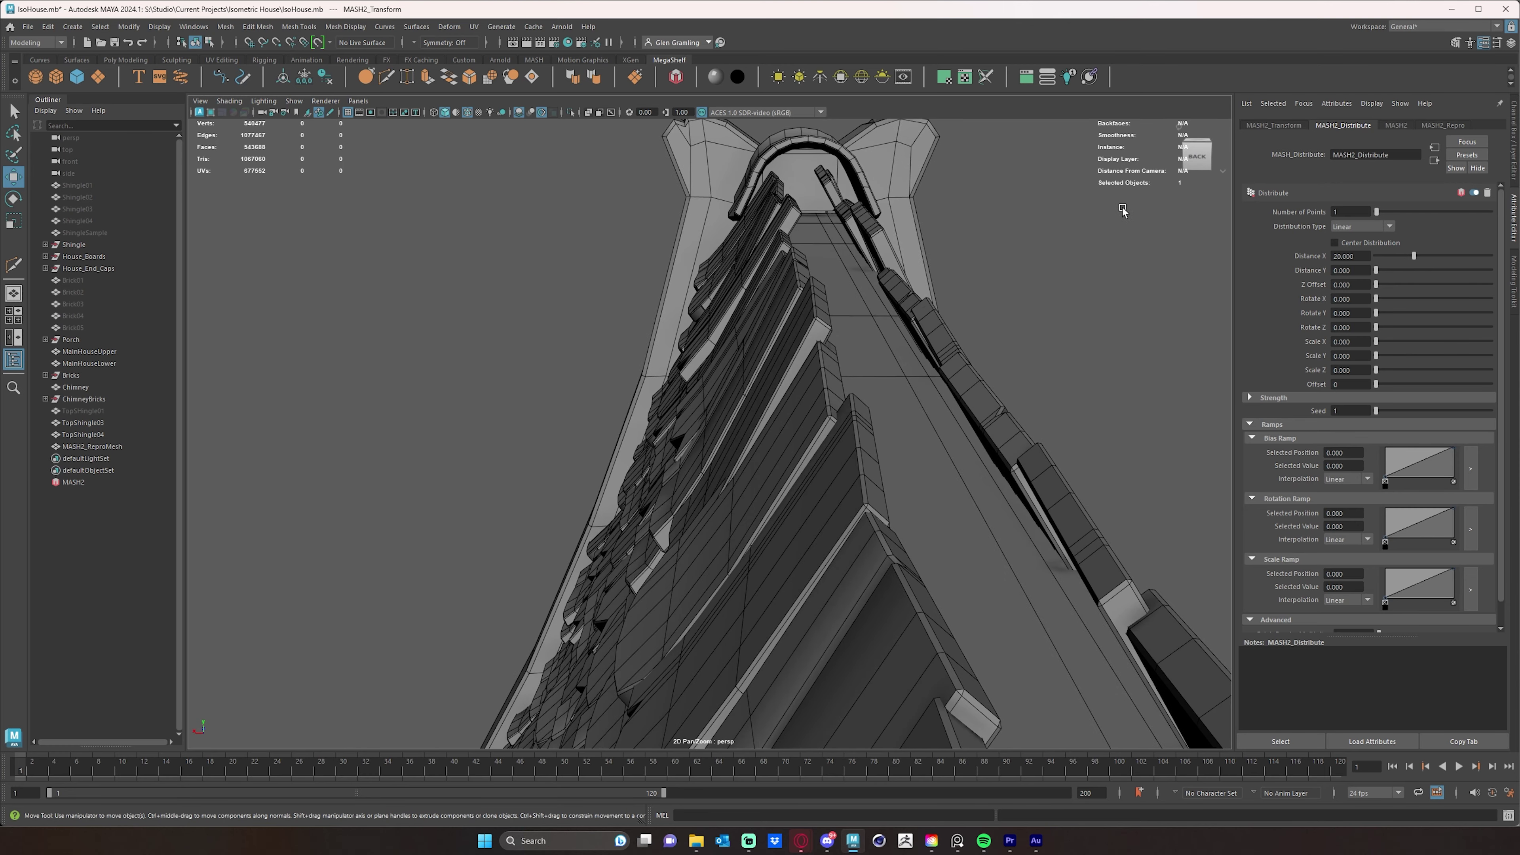
pyautogui.click(1287, 126)
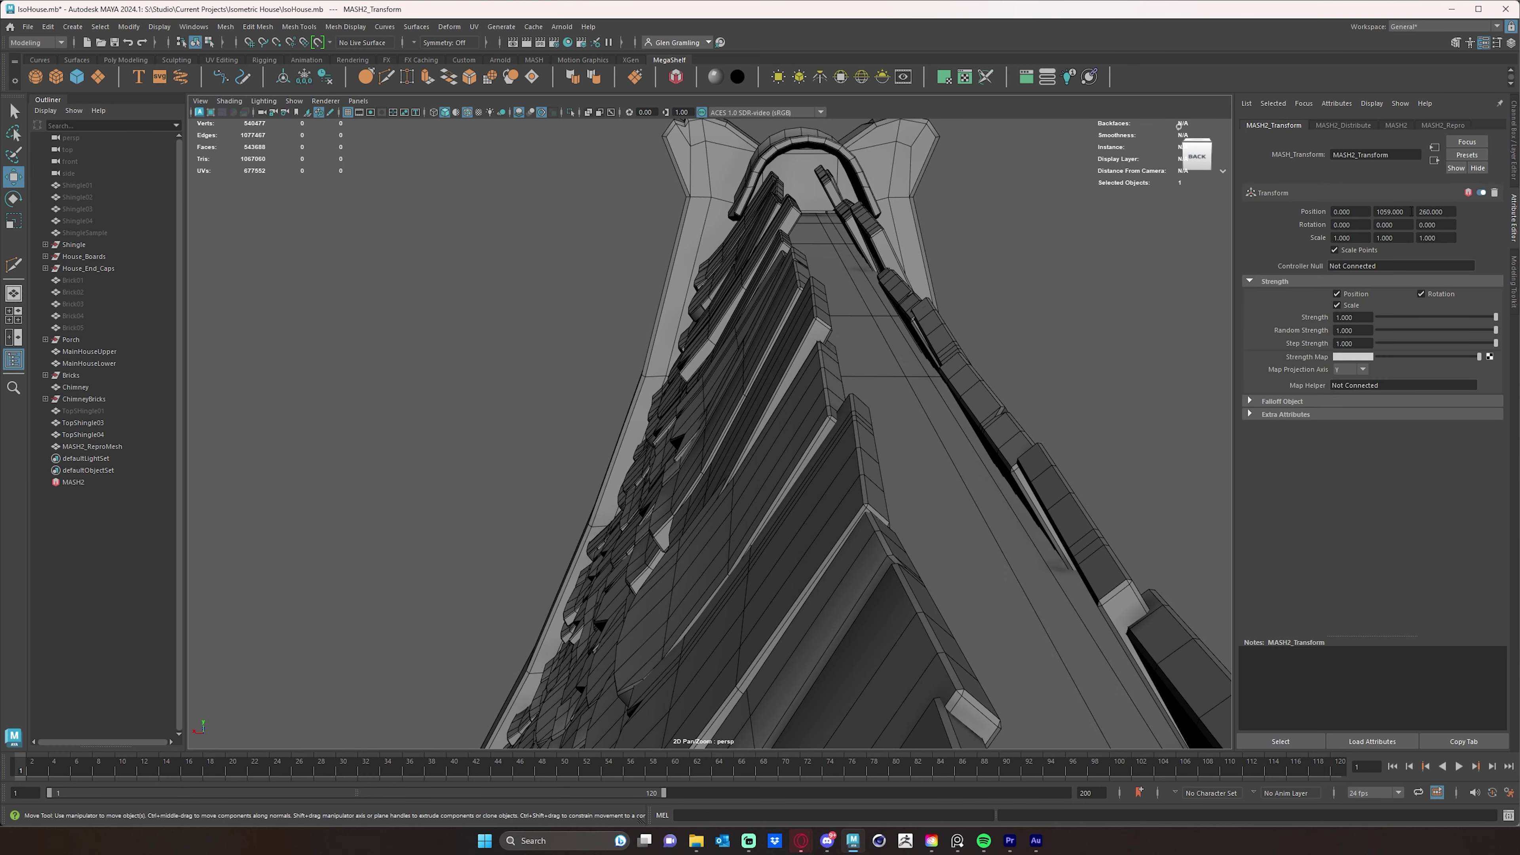
pyautogui.keyDown('ctrl'); pyautogui.moveTo(1412, 212); pyautogui.dragTo(1409, 216); pyautogui.keyUp('ctrl')
pyautogui.keyDown('alt'); pyautogui.moveTo(1209, 309); pyautogui.dragTo(812, 310); pyautogui.keyUp('alt')
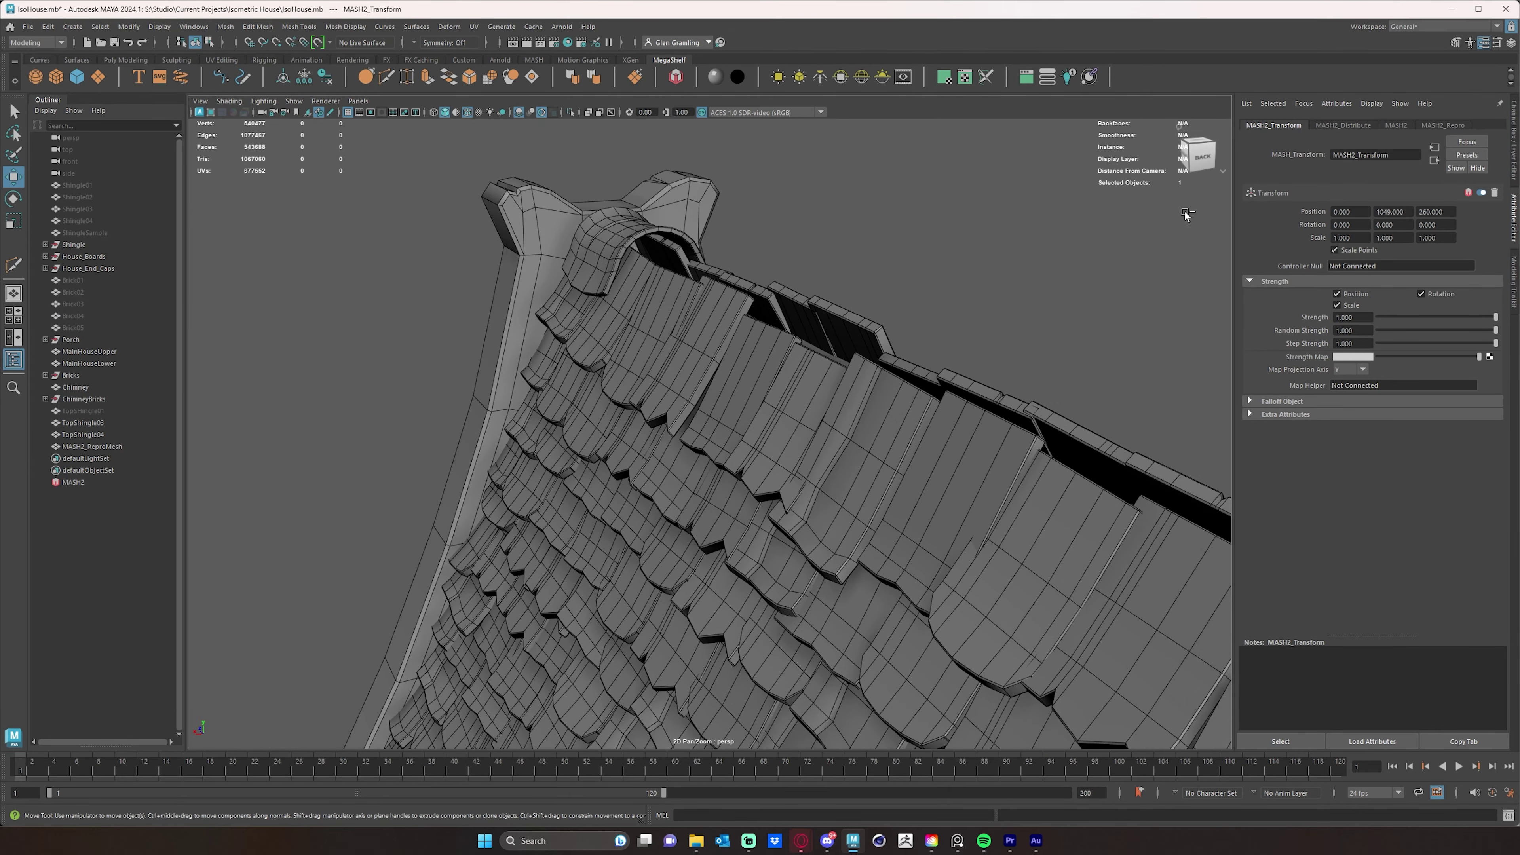
pyautogui.rightClick(1166, 228)
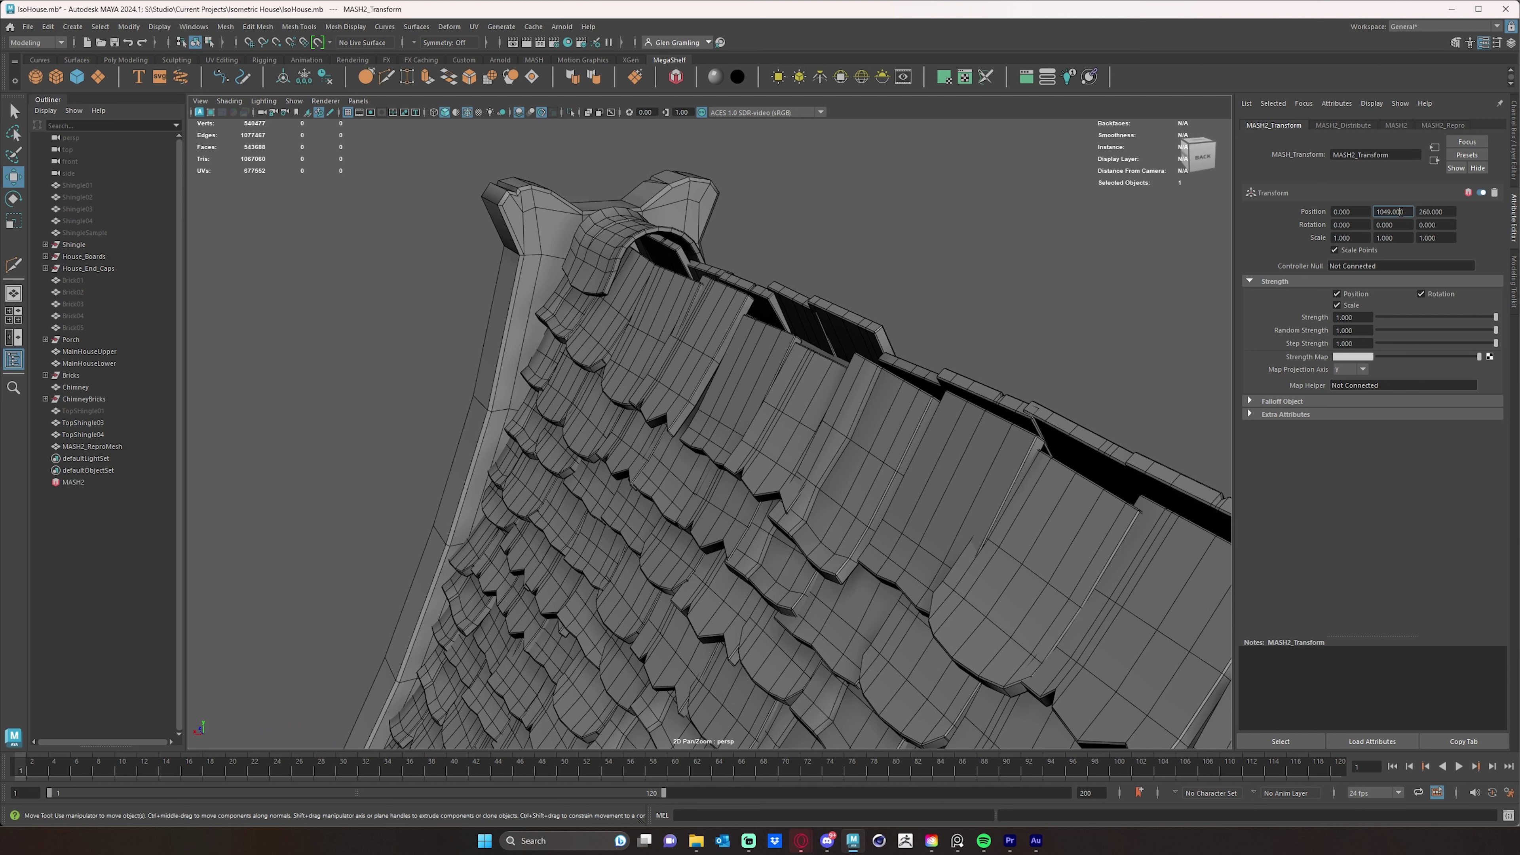
pyautogui.rightClick(1047, 272)
pyautogui.rightClick(1063, 261)
pyautogui.keyDown('ctrl'); pyautogui.moveTo(1391, 210); pyautogui.dragTo(1400, 208, button='right'); pyautogui.keyUp('ctrl')
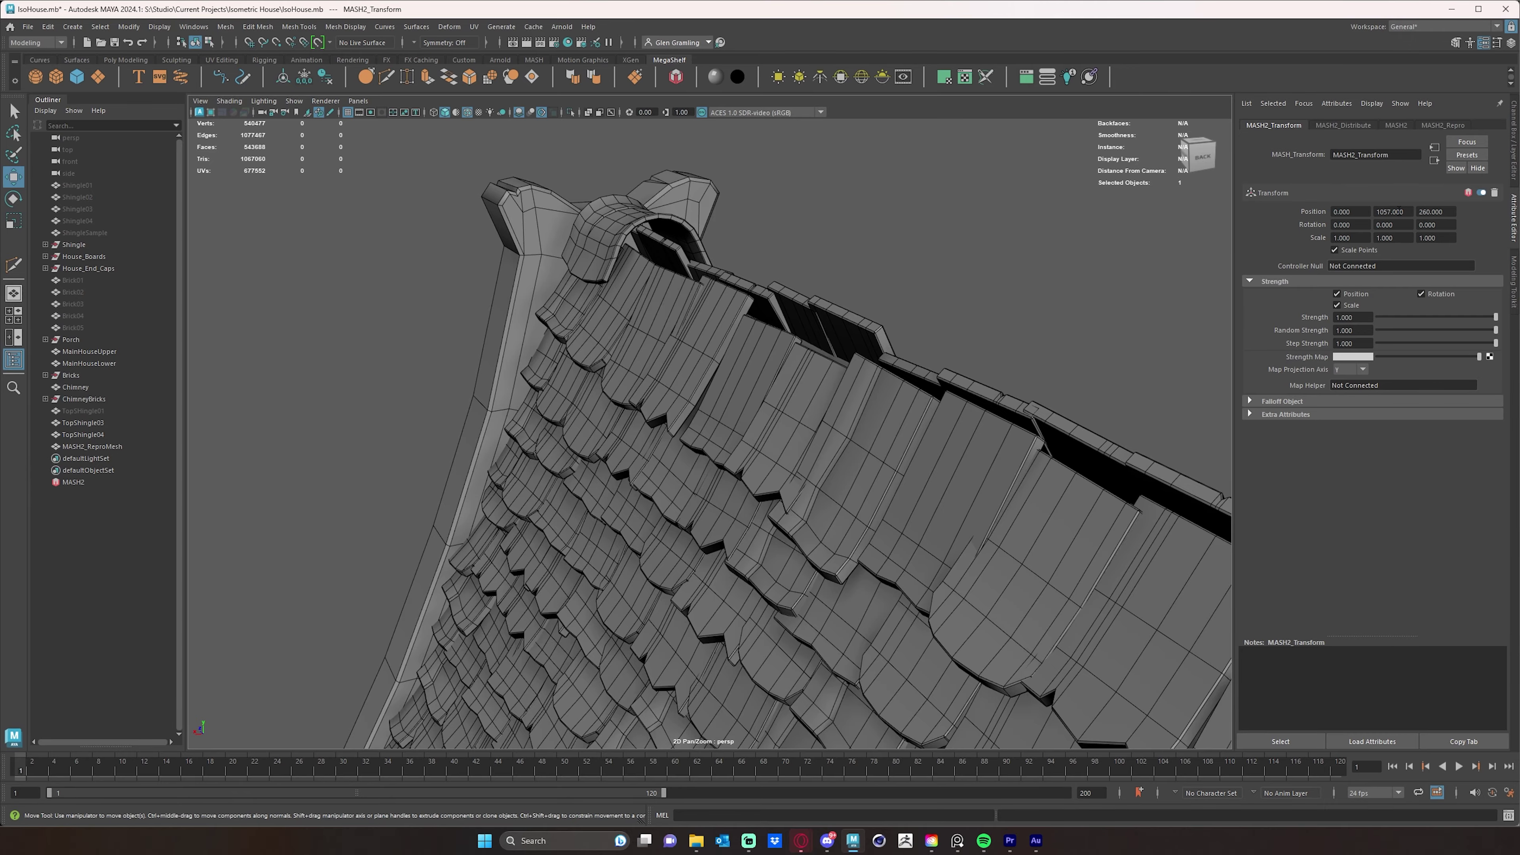
# Step: Increase the MASH2_Distribute number of points to 17
pyautogui.keyDown('alt'); pyautogui.moveTo(1044, 275); pyautogui.dragTo(625, 307); pyautogui.keyUp('alt')
pyautogui.keyDown('alt'); pyautogui.moveTo(625, 308); pyautogui.dragTo(709, 305, button='middle'); pyautogui.keyUp('alt')
pyautogui.keyDown('alt'); pyautogui.moveTo(710, 305); pyautogui.dragTo(591, 331); pyautogui.keyUp('alt')
pyautogui.click(1343, 125)
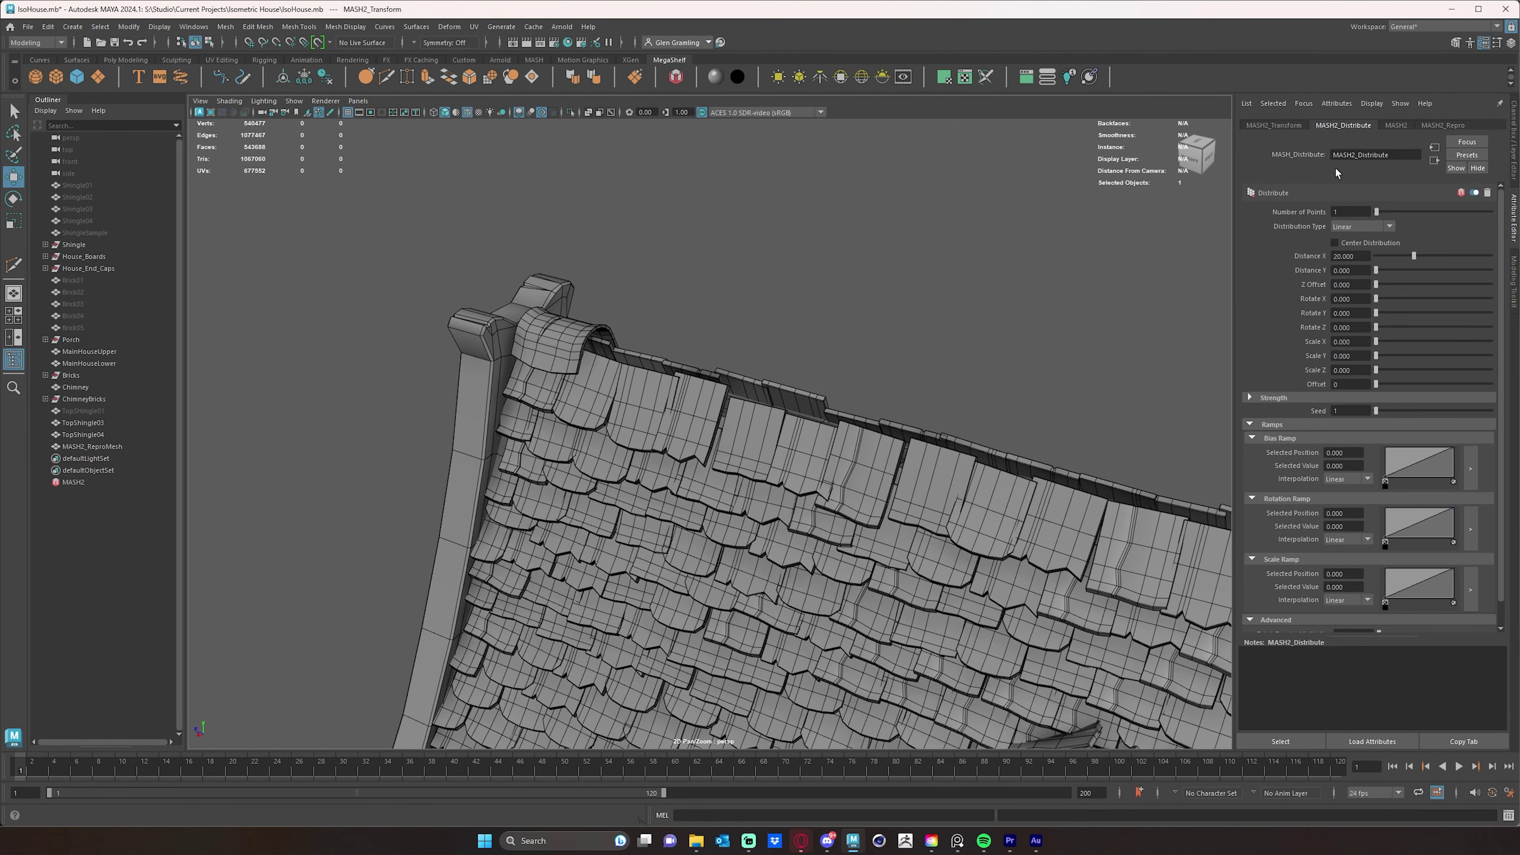
pyautogui.keyDown('alt'); pyautogui.moveTo(728, 366); pyautogui.dragTo(799, 359); pyautogui.keyUp('alt')
pyautogui.moveTo(1376, 212)
pyautogui.mouseDown()
pyautogui.moveTo(1411, 213)
pyautogui.moveTo(1396, 215)
pyautogui.mouseUp()
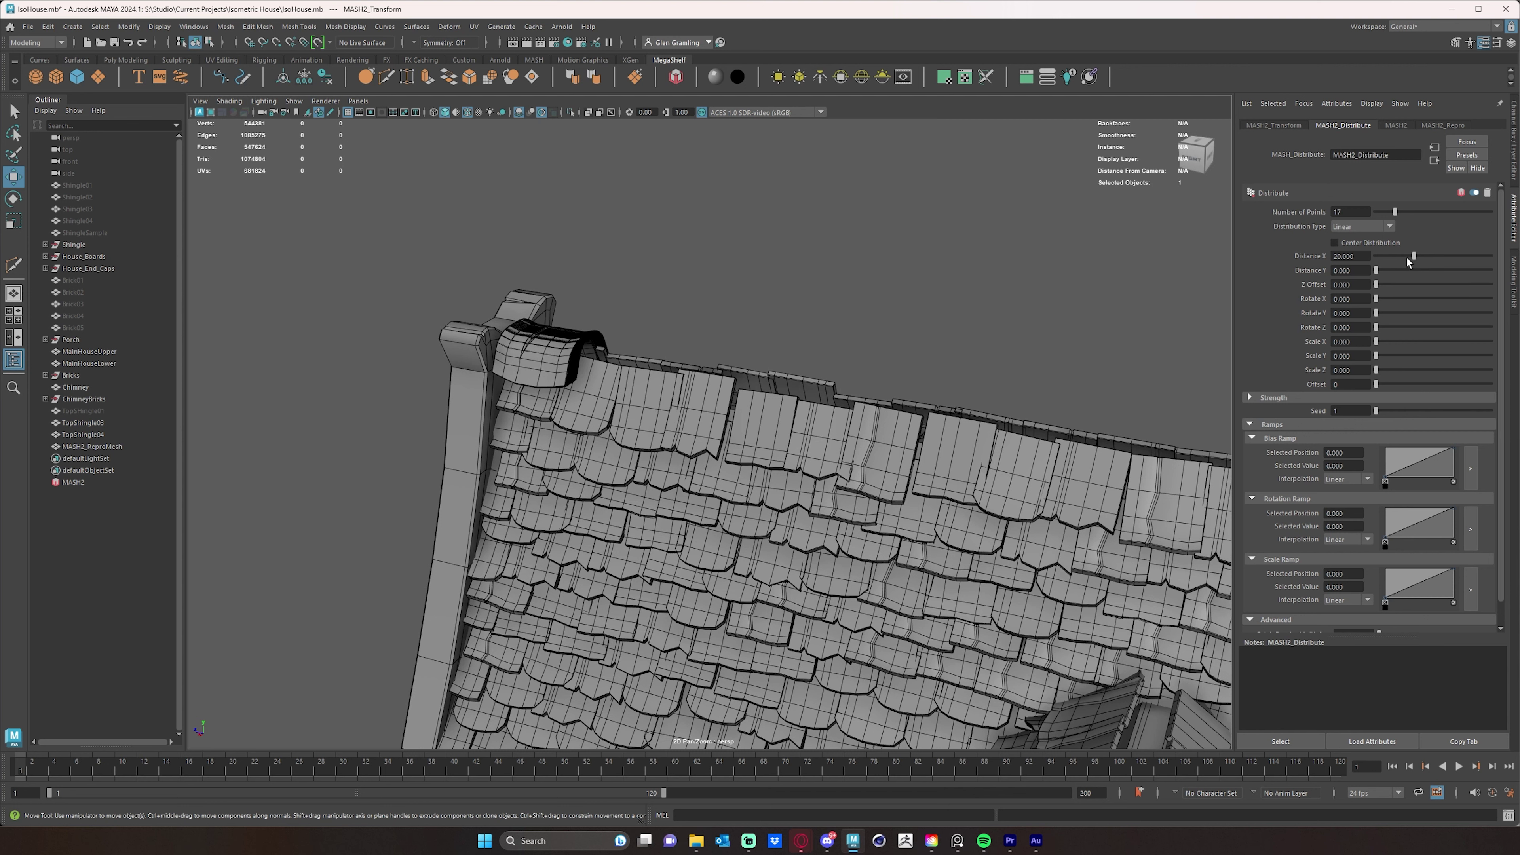
# Step: Set Distance X to 0 and Z Offset to -100 so the caps spread along the ridge
pyautogui.moveTo(1414, 252); pyautogui.dragTo(1476, 285)
pyautogui.moveTo(1491, 284); pyautogui.dragTo(1288, 265)
pyautogui.write('-')
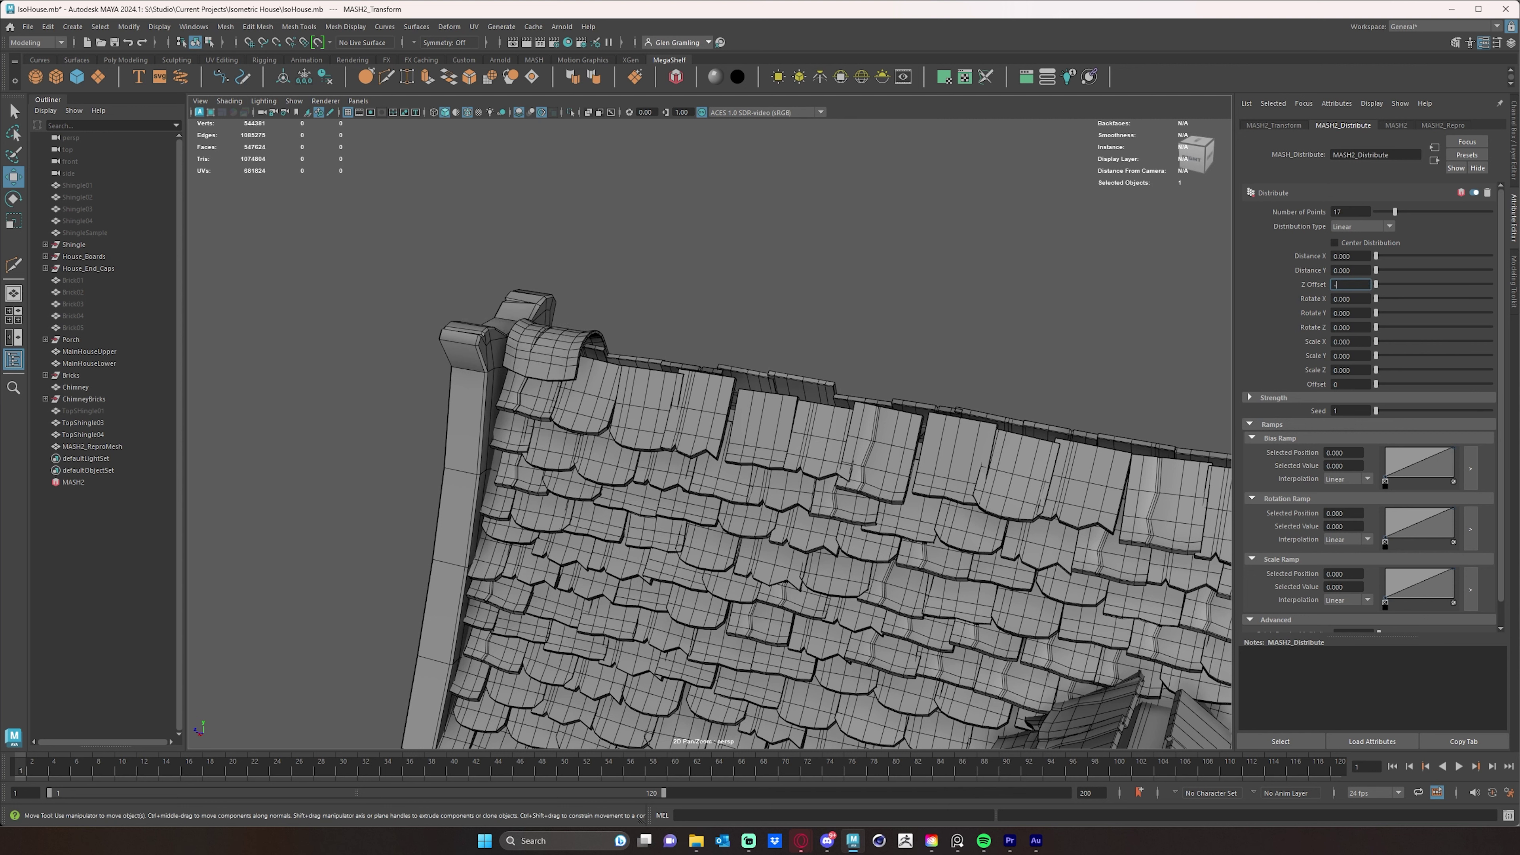
pyautogui.write('100')
pyautogui.press('Return')
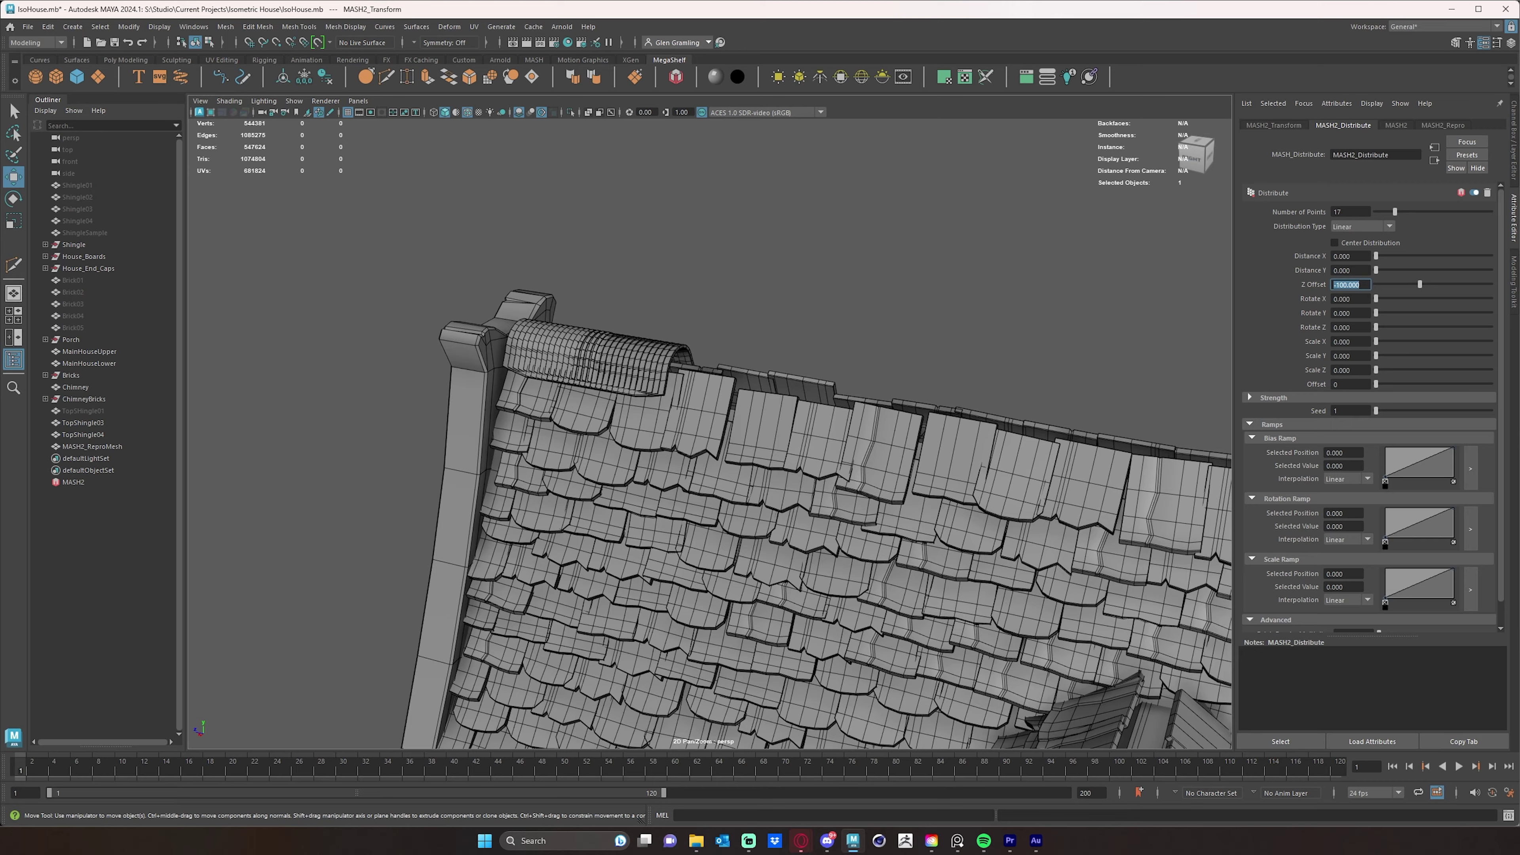
# Step: Extend the Z Offset, trying -2000, and settle on about -1166 so the caps span the whole ridge
pyautogui.keyDown('alt'); pyautogui.moveTo(987, 225); pyautogui.dragTo(782, 247); pyautogui.keyUp('alt')
pyautogui.moveTo(1421, 285)
pyautogui.mouseDown()
pyautogui.moveTo(1473, 284)
pyautogui.moveTo(1402, 286)
pyautogui.mouseUp()
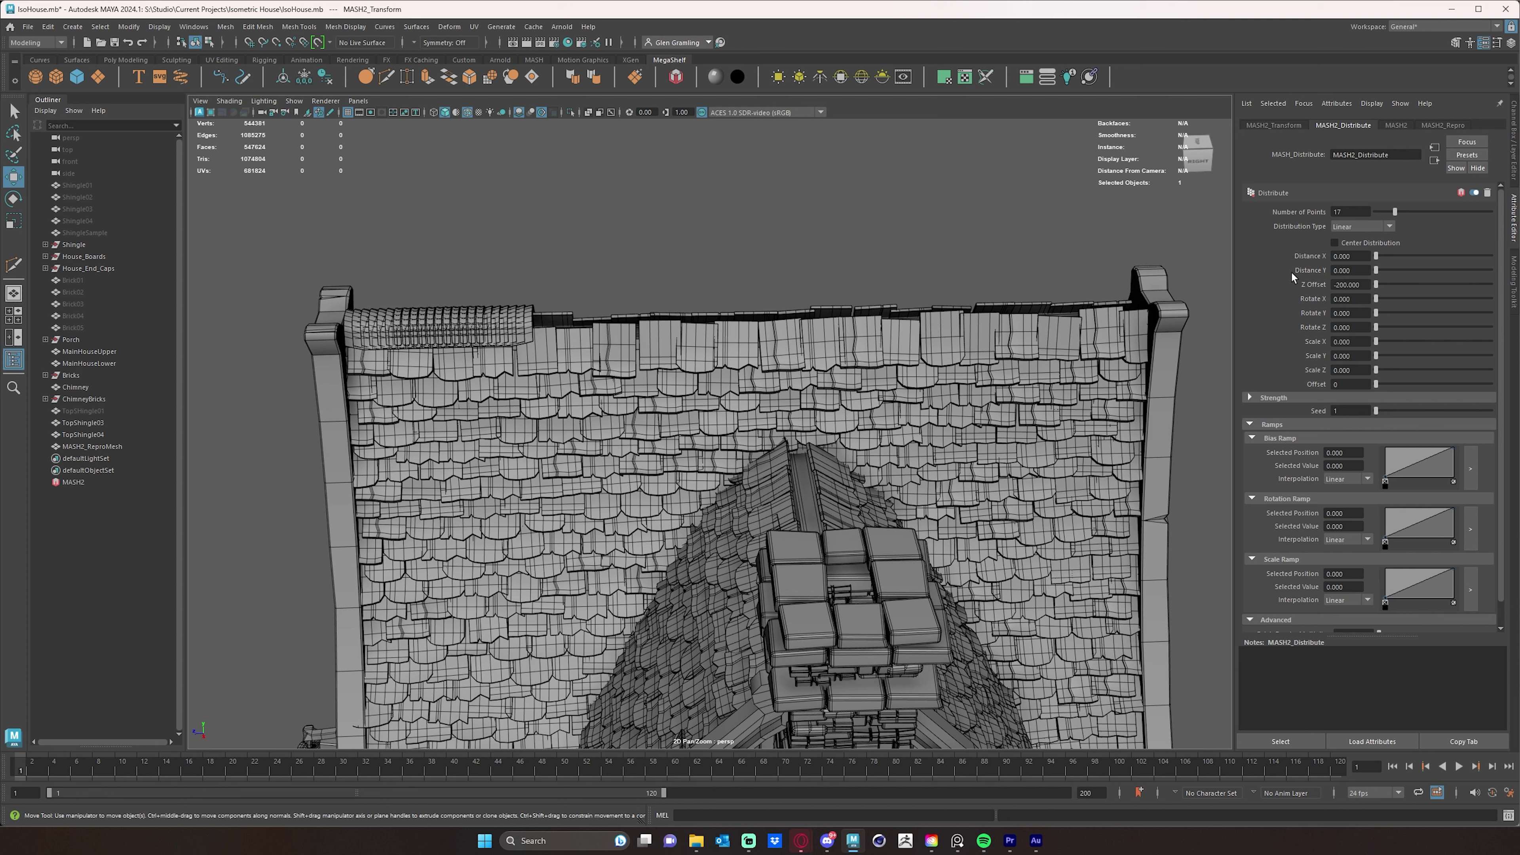
pyautogui.doubleClick(1365, 280)
pyautogui.write('-2000')
pyautogui.press('Return')
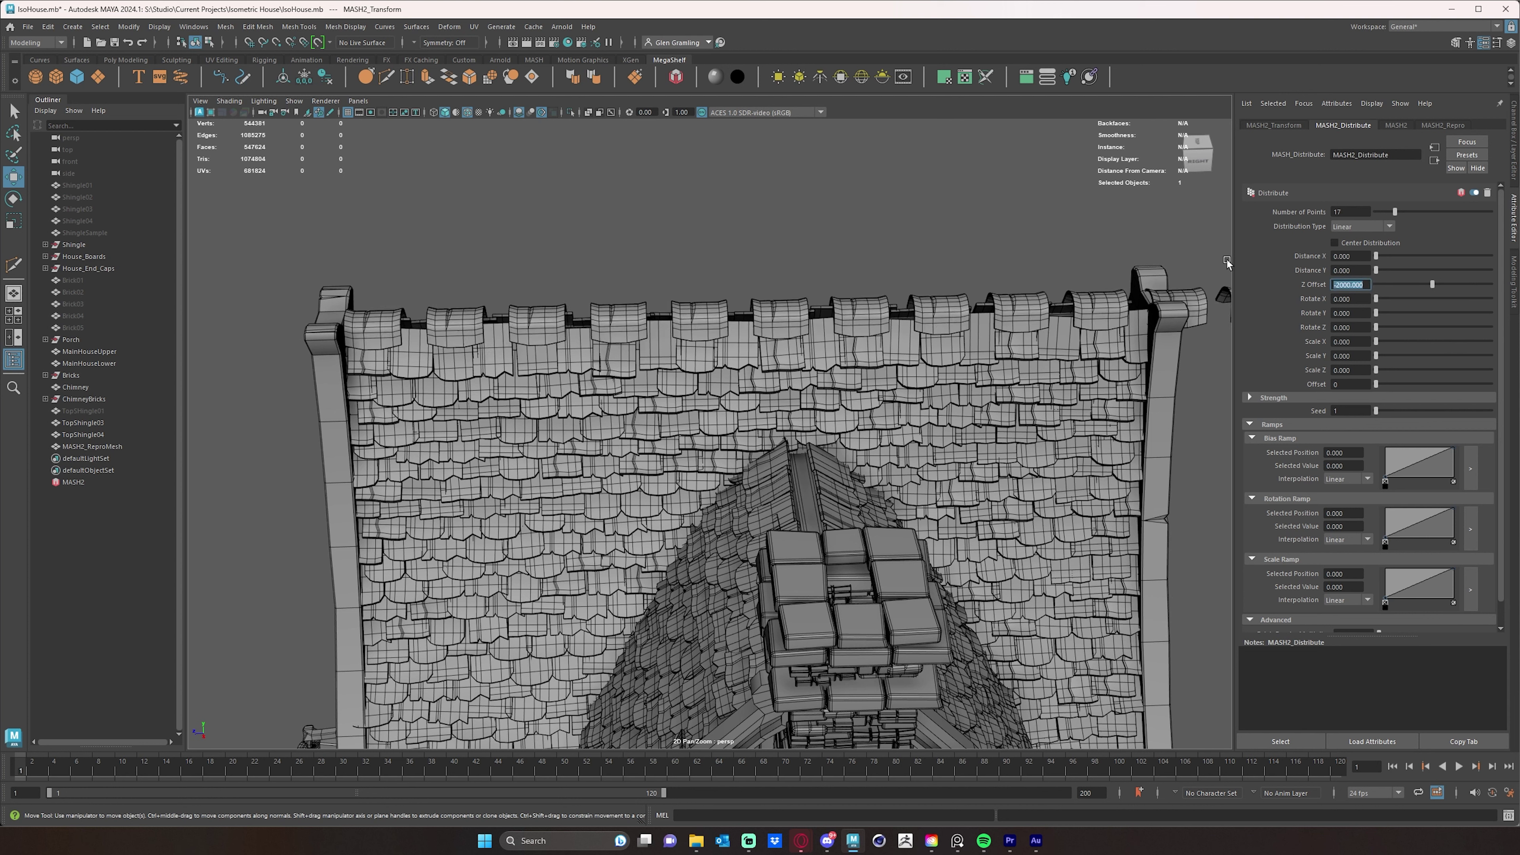
pyautogui.scroll(-3, 1227, 260)
pyautogui.scroll(-4, 1127, 365)
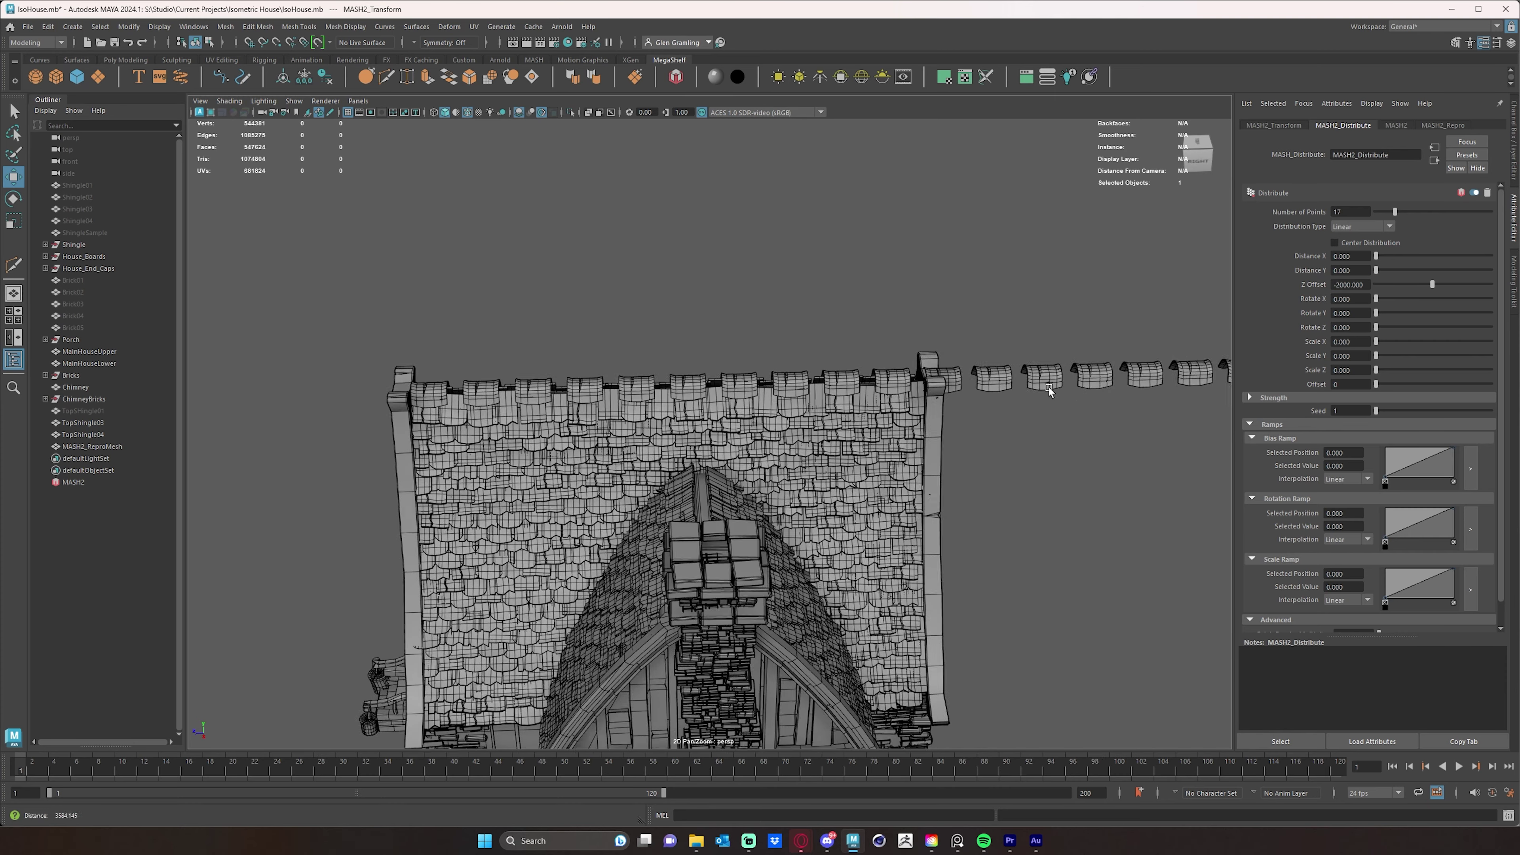
pyautogui.scroll(2, 1053, 349)
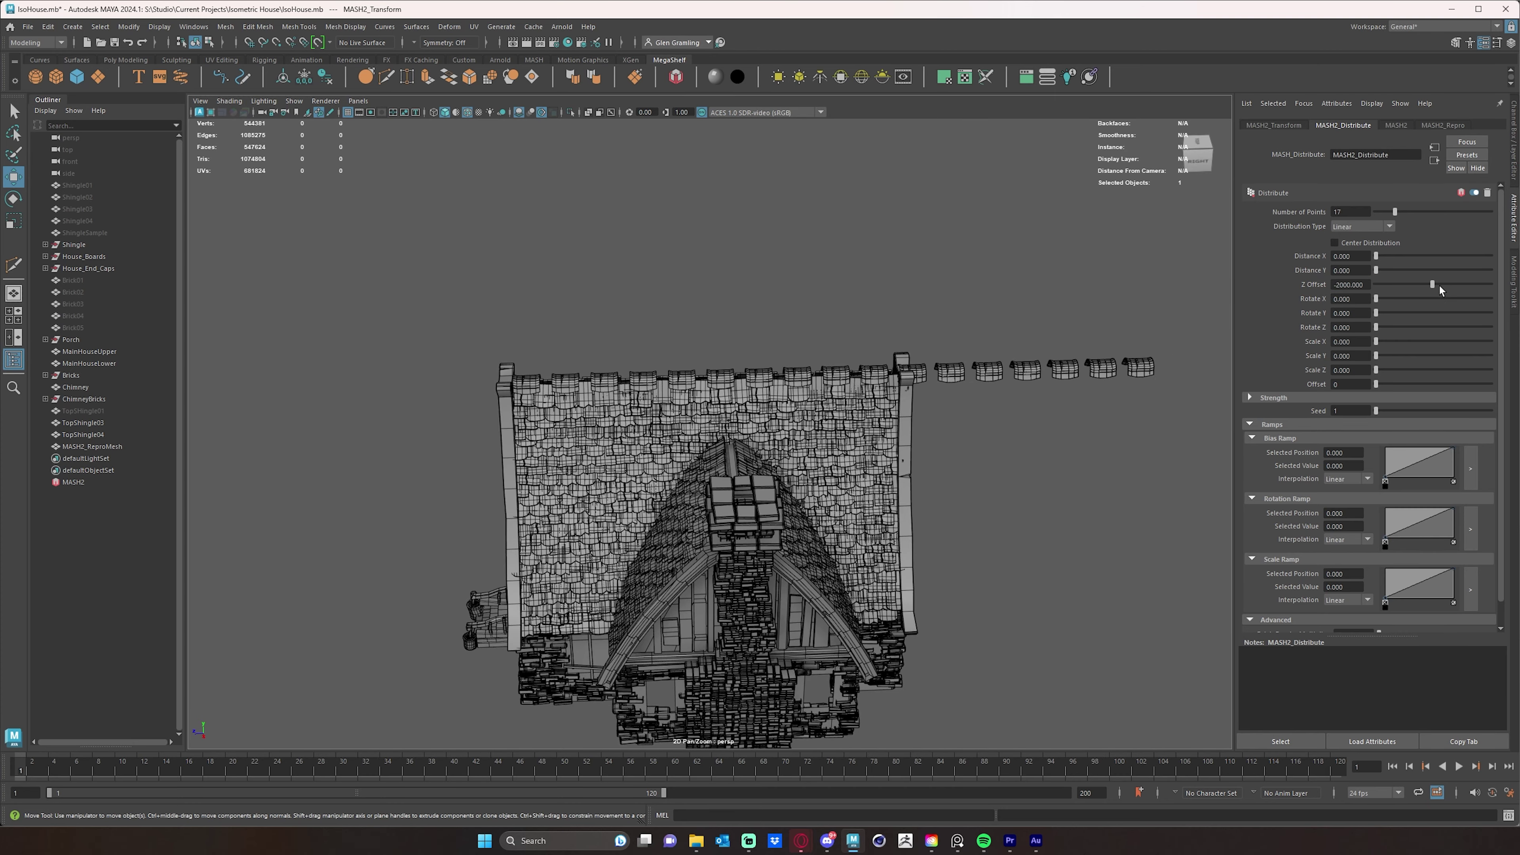
pyautogui.moveTo(1440, 285); pyautogui.dragTo(1455, 293)
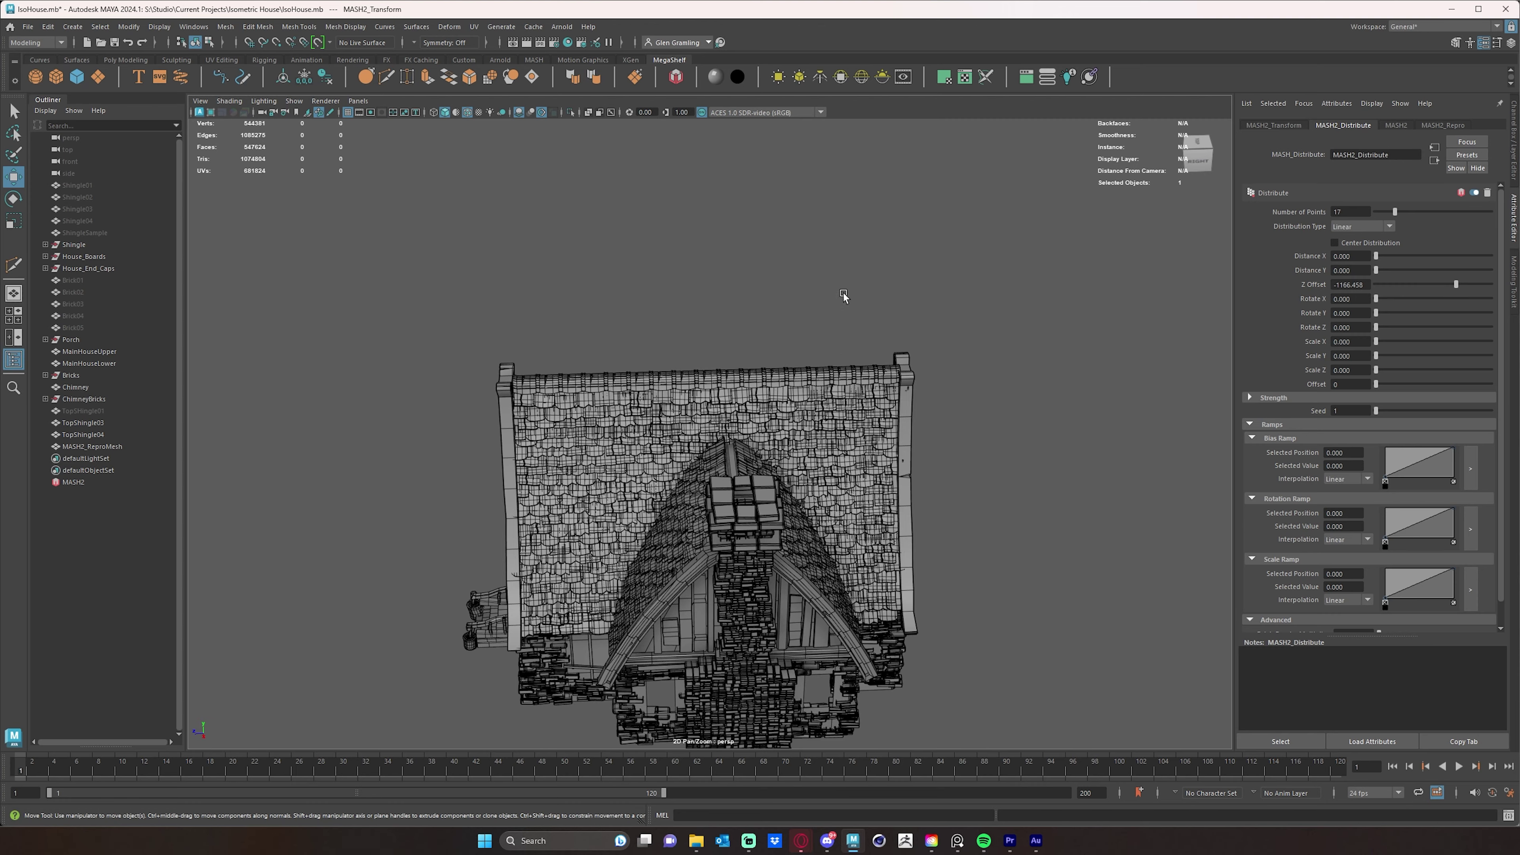
# Step: Reduce the number of distributed ridge caps to 14
pyautogui.keyDown('alt'); pyautogui.moveTo(840, 289); pyautogui.dragTo(978, 320, button='right'); pyautogui.keyUp('alt')
pyautogui.keyDown('alt'); pyautogui.moveTo(977, 320); pyautogui.dragTo(1009, 329, button='middle'); pyautogui.keyUp('alt')
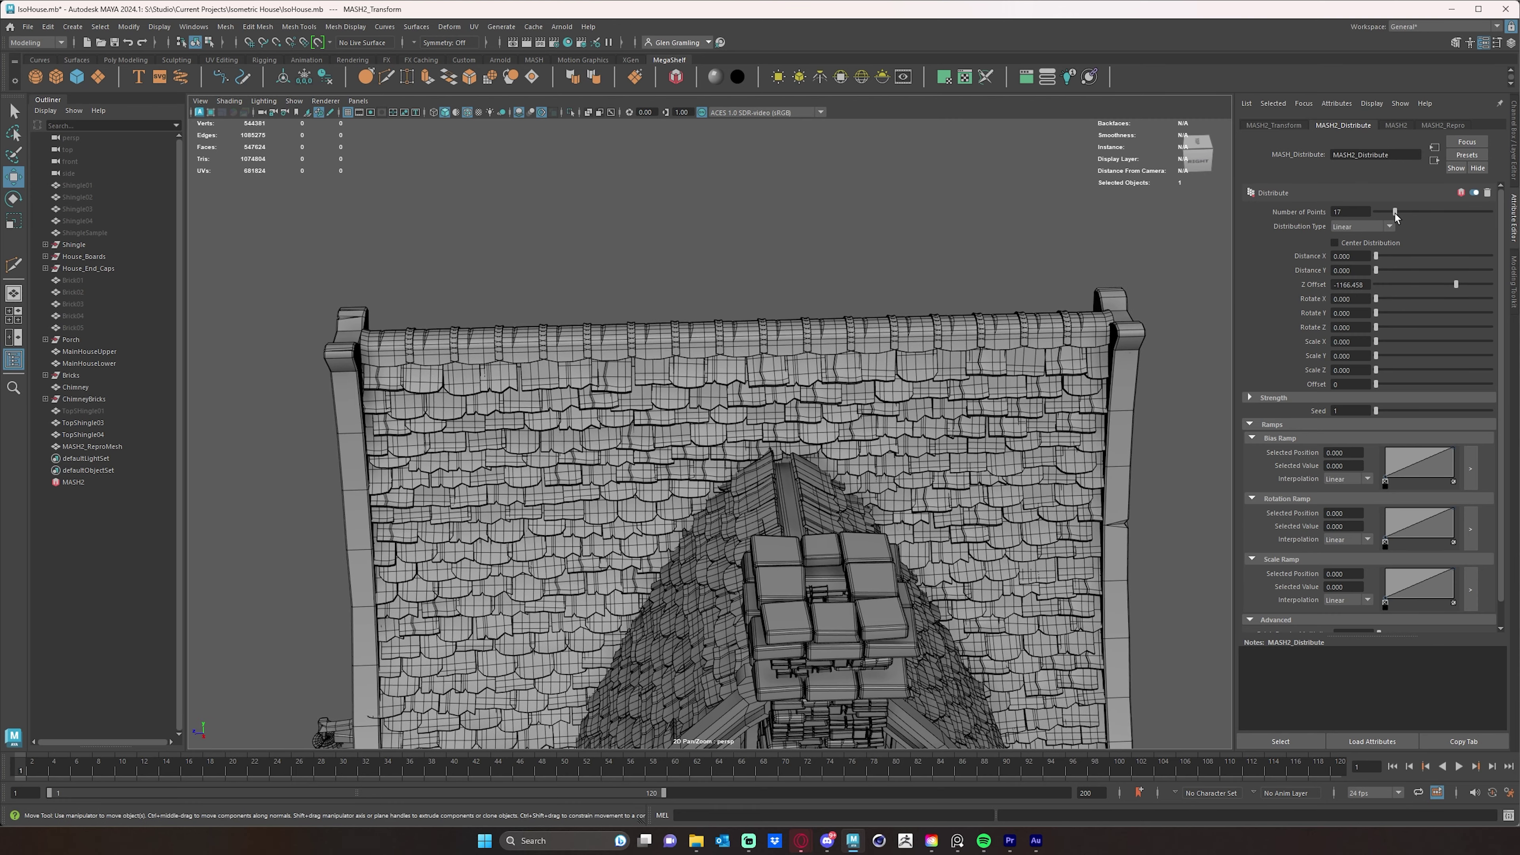
pyautogui.moveTo(1395, 217); pyautogui.dragTo(1392, 216)
pyautogui.keyDown('alt'); pyautogui.moveTo(1019, 319); pyautogui.dragTo(1024, 386); pyautogui.keyUp('alt')
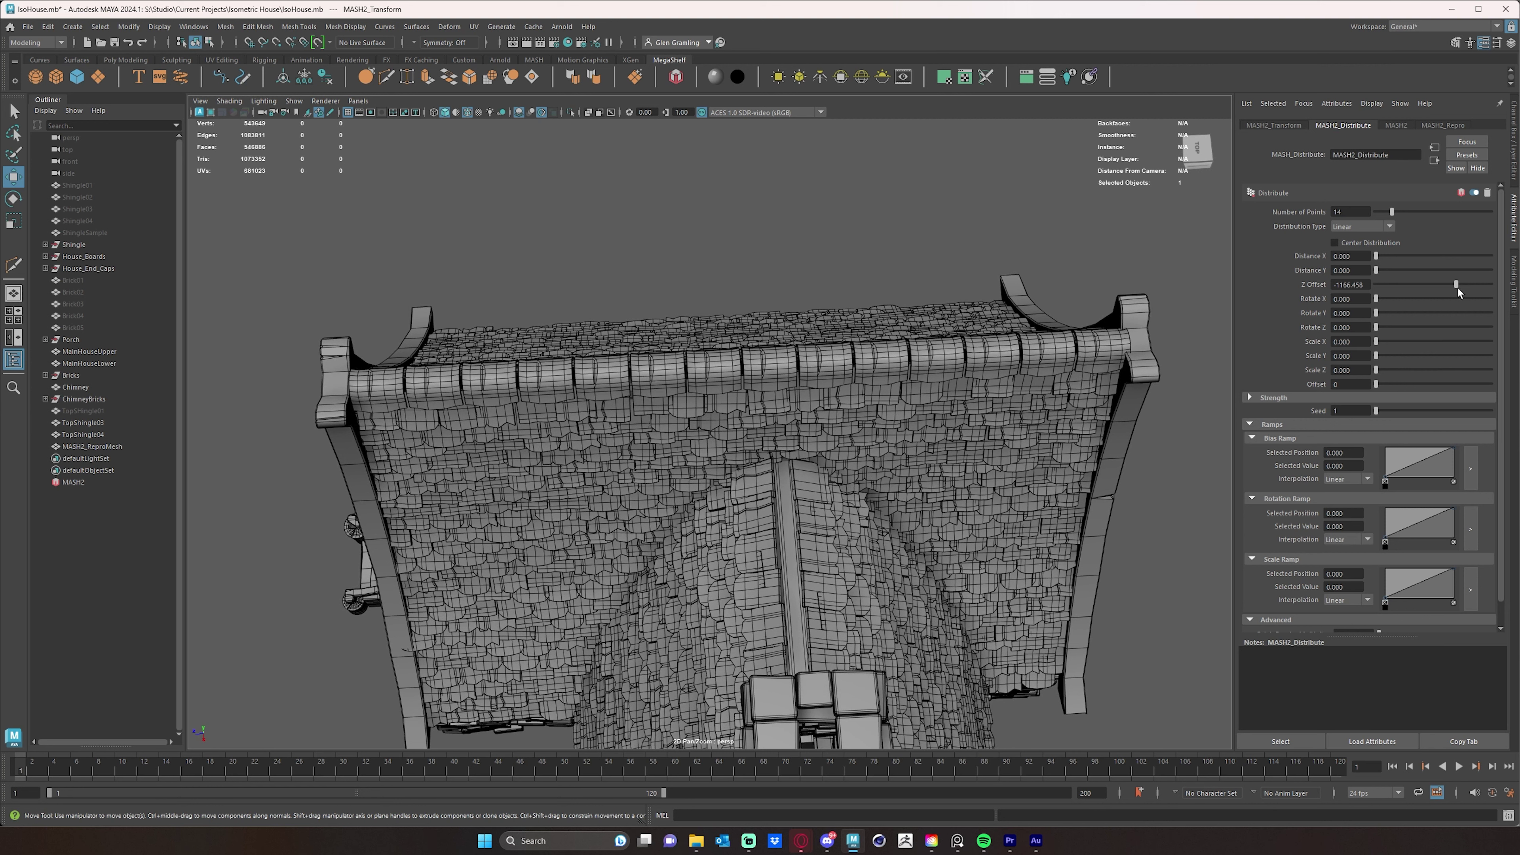
# Step: Fine-tune the Z Offset to -1150 so the last cap meets the far gable, and check the ridge
pyautogui.moveTo(1458, 286); pyautogui.dragTo(1455, 283)
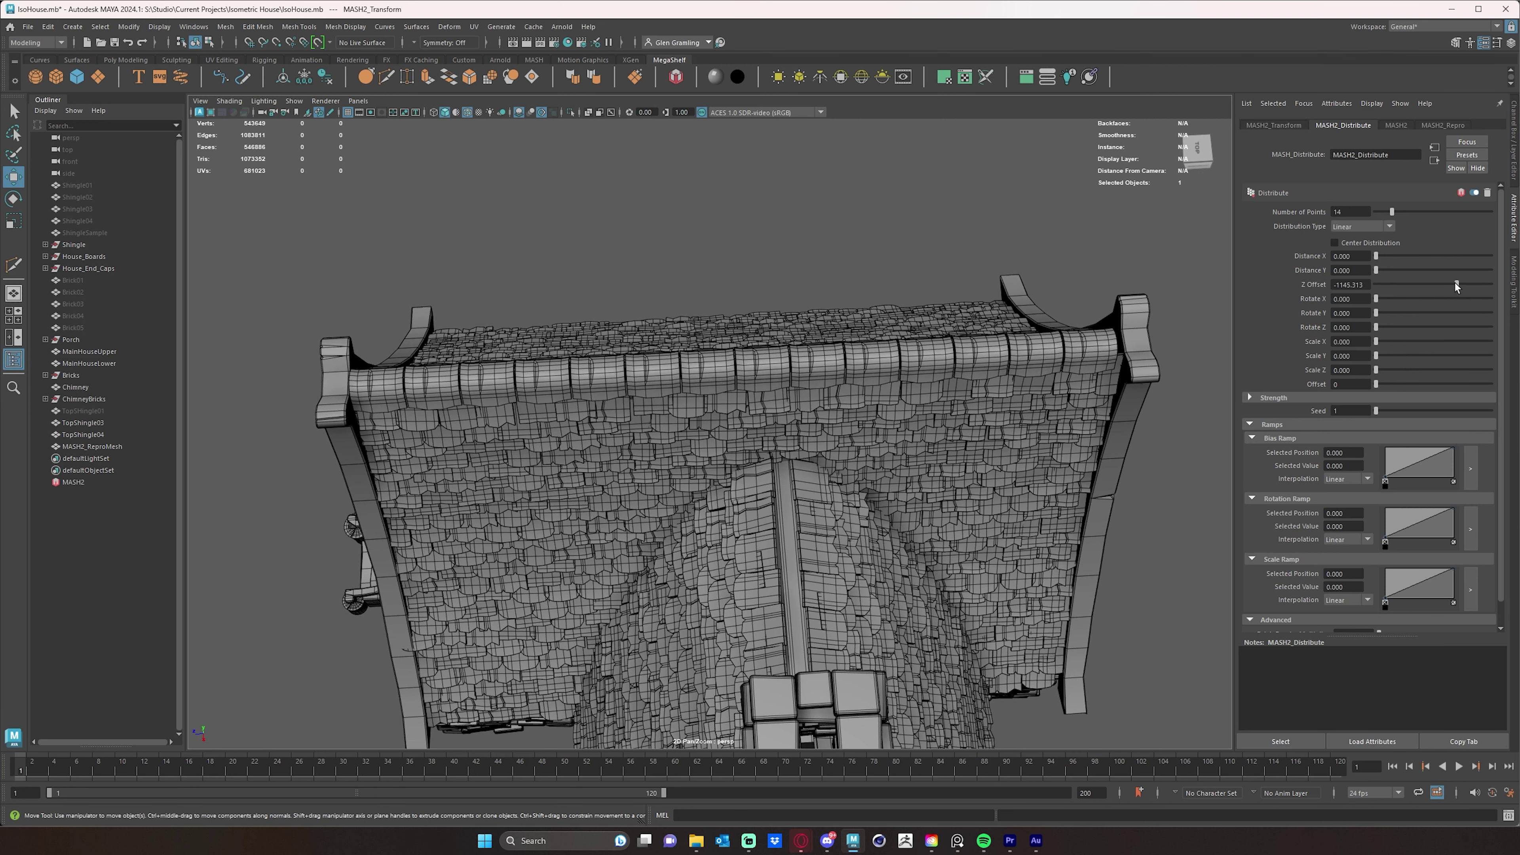
pyautogui.moveTo(1455, 283); pyautogui.dragTo(1455, 283)
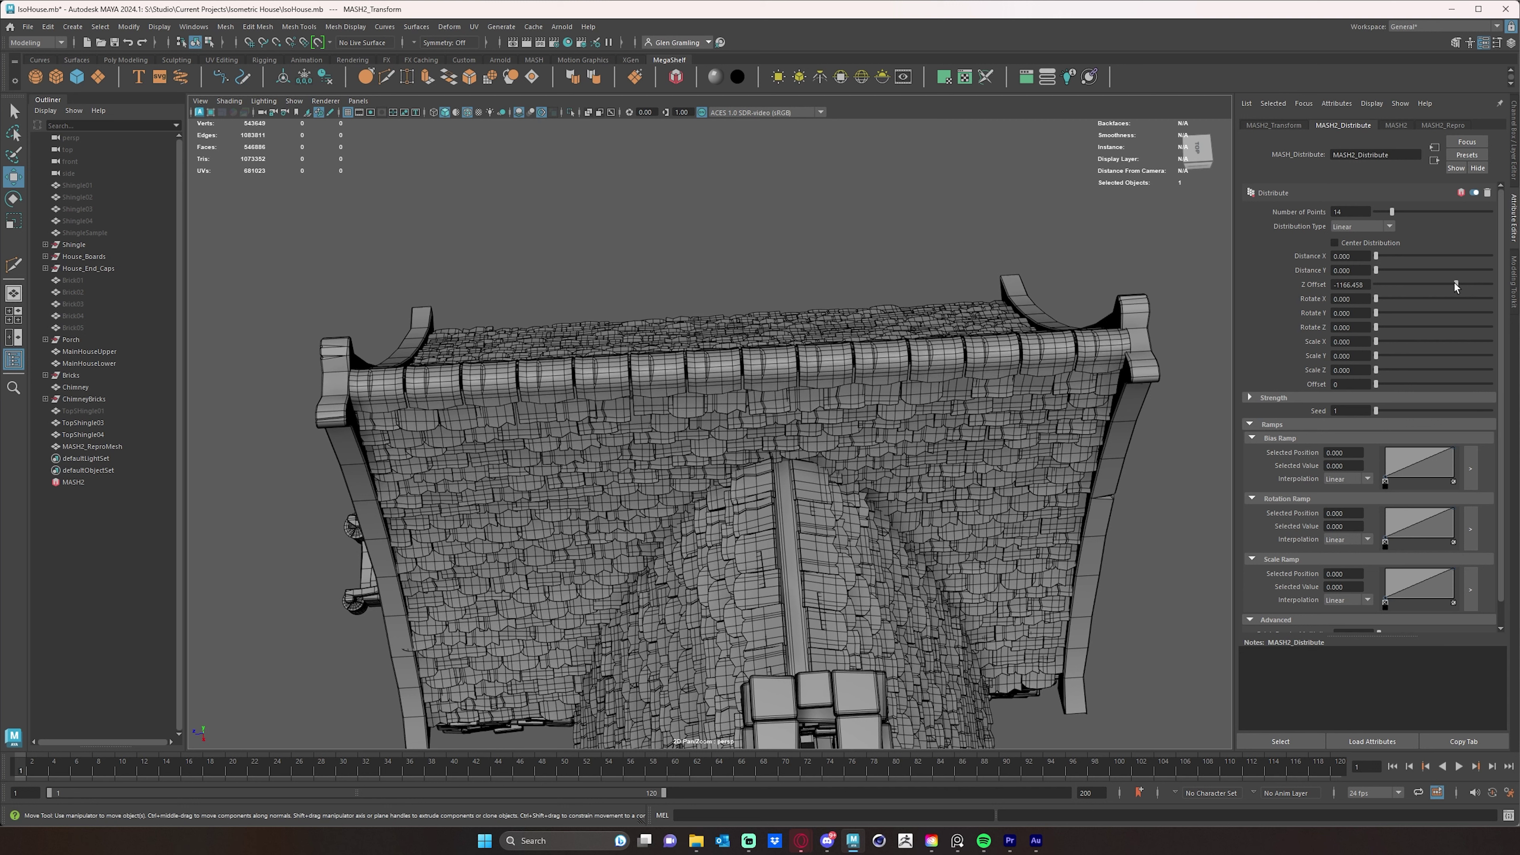
pyautogui.click(1350, 284)
pyautogui.write('-1100')
pyautogui.press('Return')
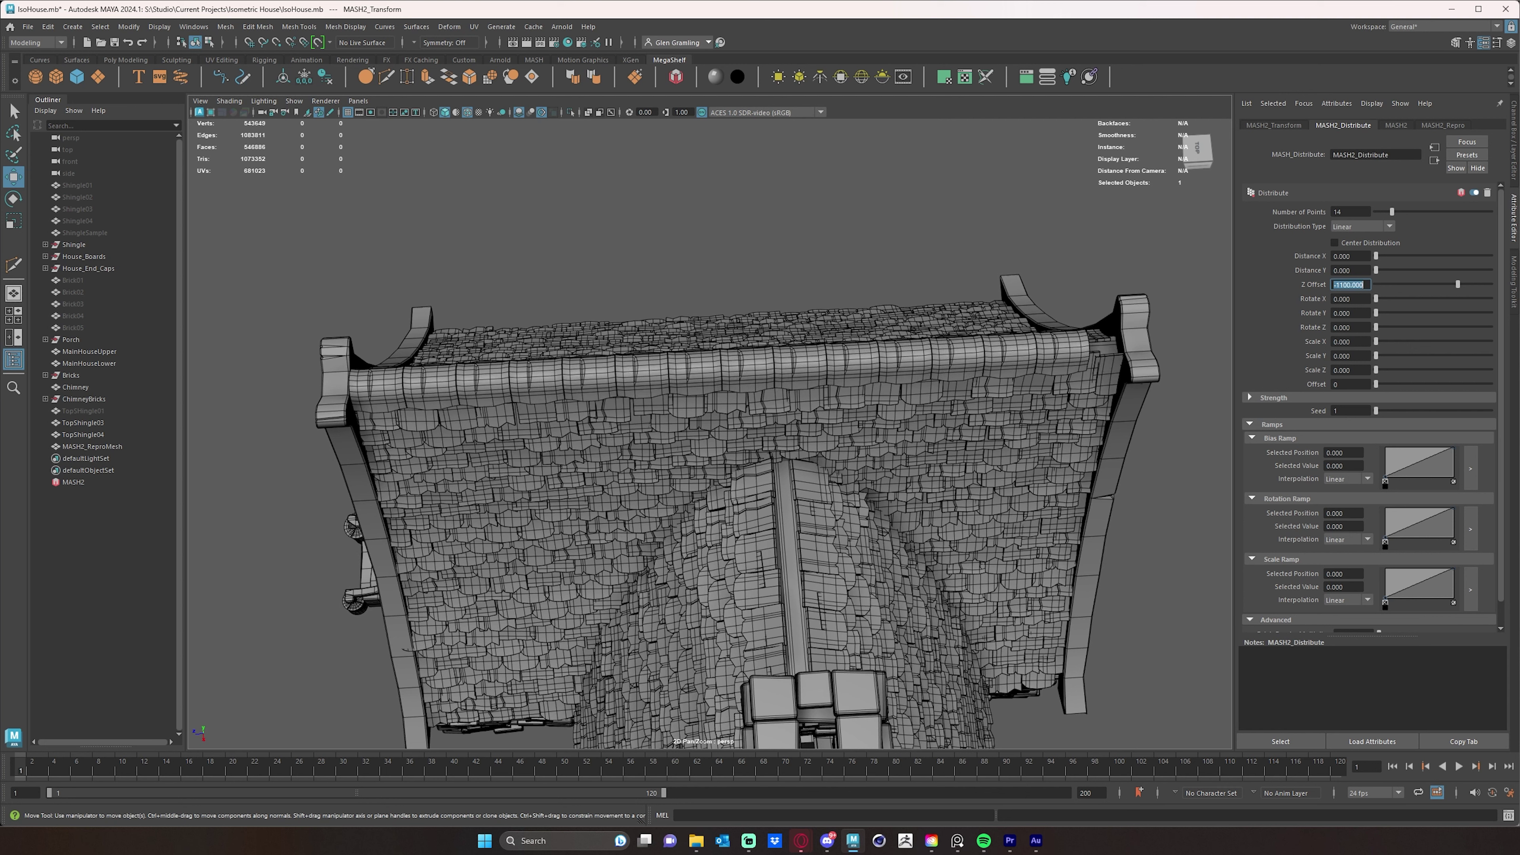
pyautogui.write('-1150')
pyautogui.press('Return')
pyautogui.keyDown('alt'); pyautogui.moveTo(1196, 354); pyautogui.dragTo(875, 331); pyautogui.keyUp('alt')
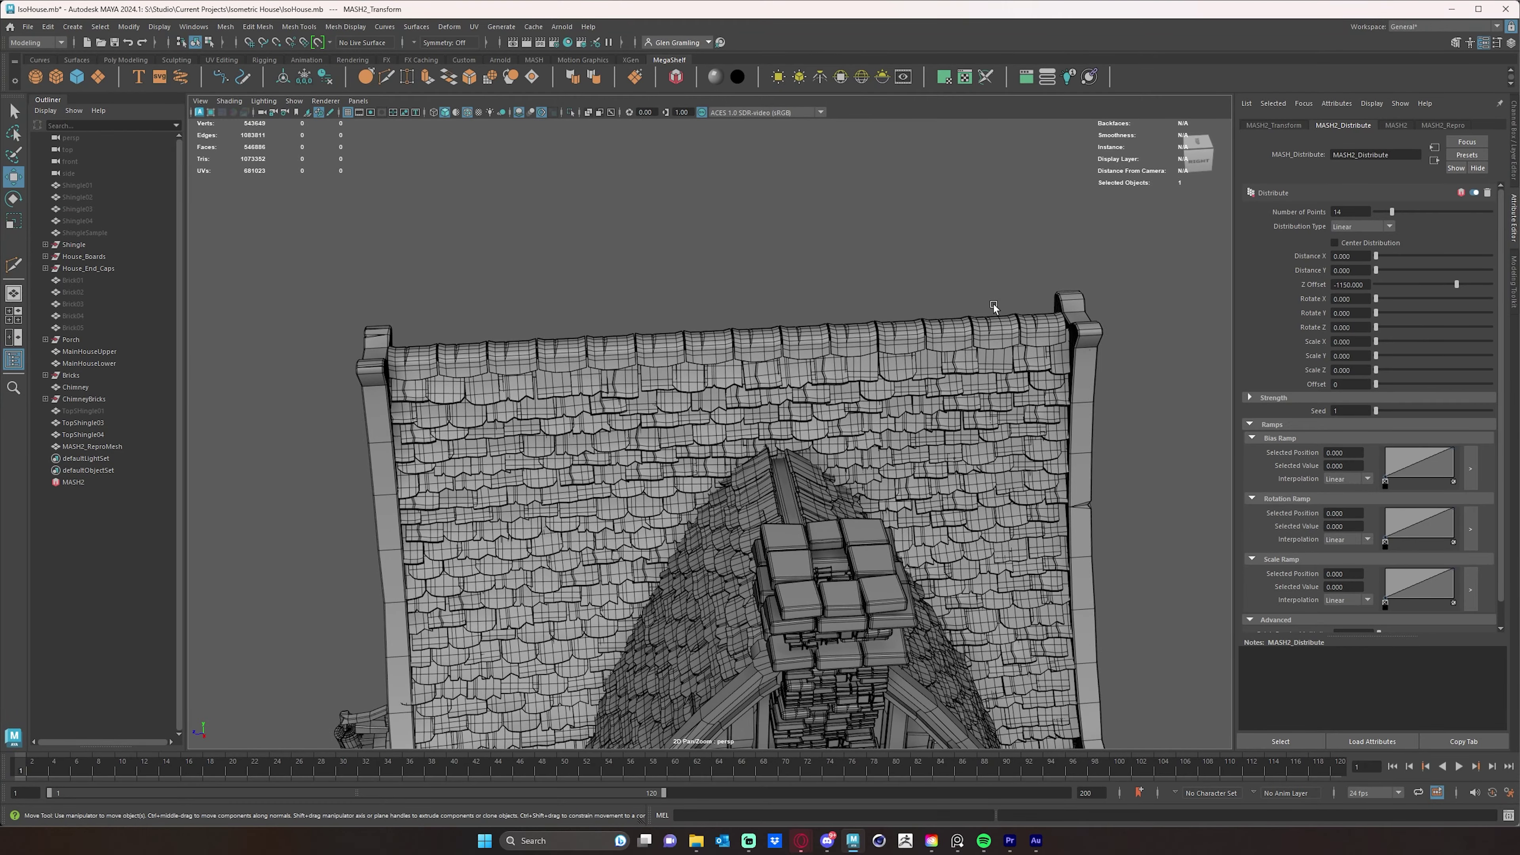
pyautogui.keyDown('alt'); pyautogui.moveTo(995, 308); pyautogui.dragTo(778, 366); pyautogui.keyUp('alt')
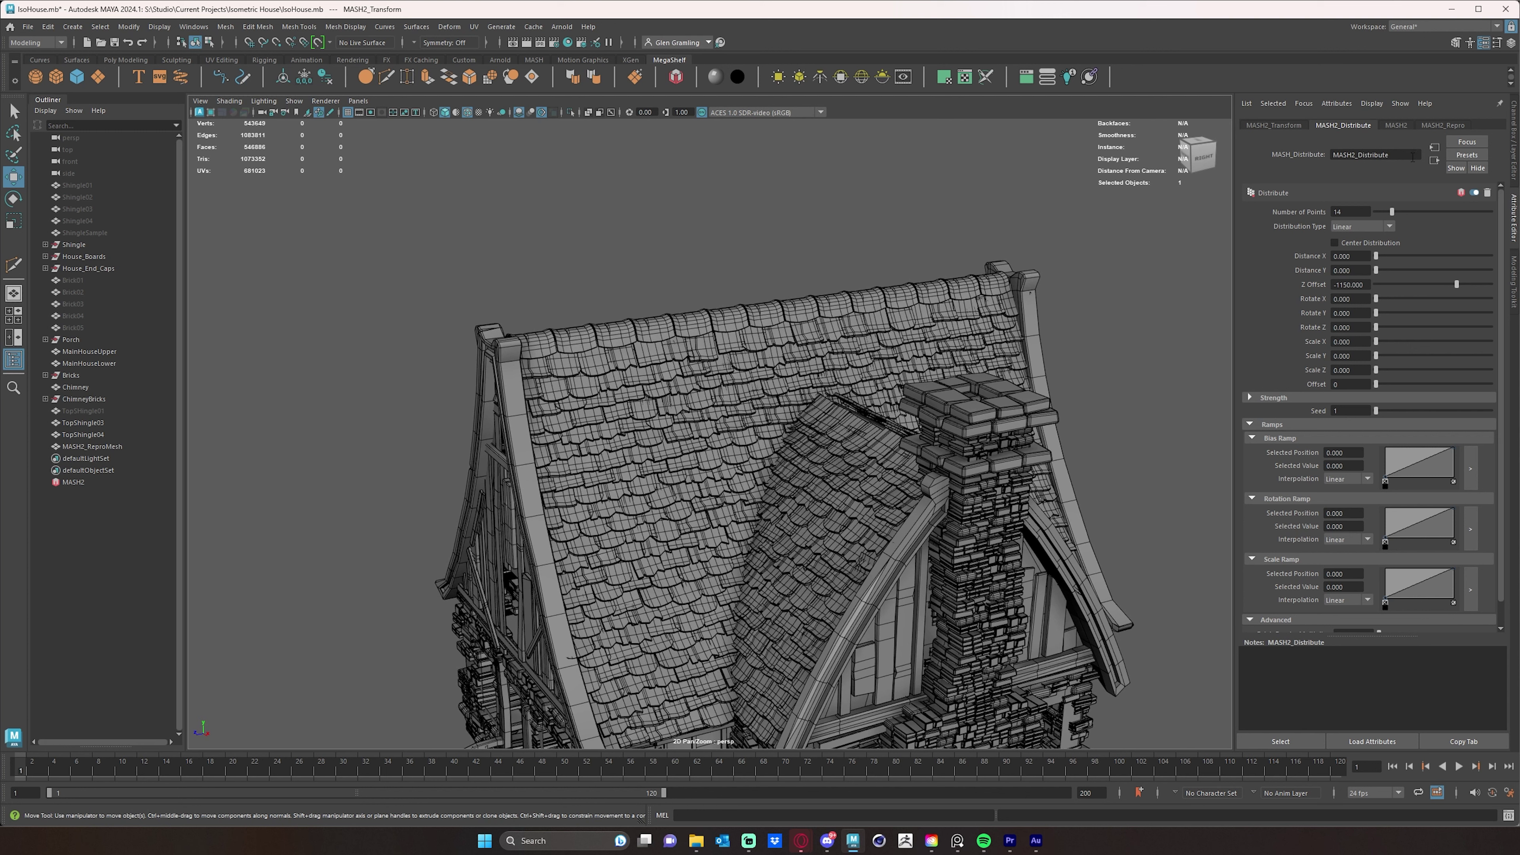
# Step: Add an ID node to the MASH2 network
pyautogui.click(1395, 126)
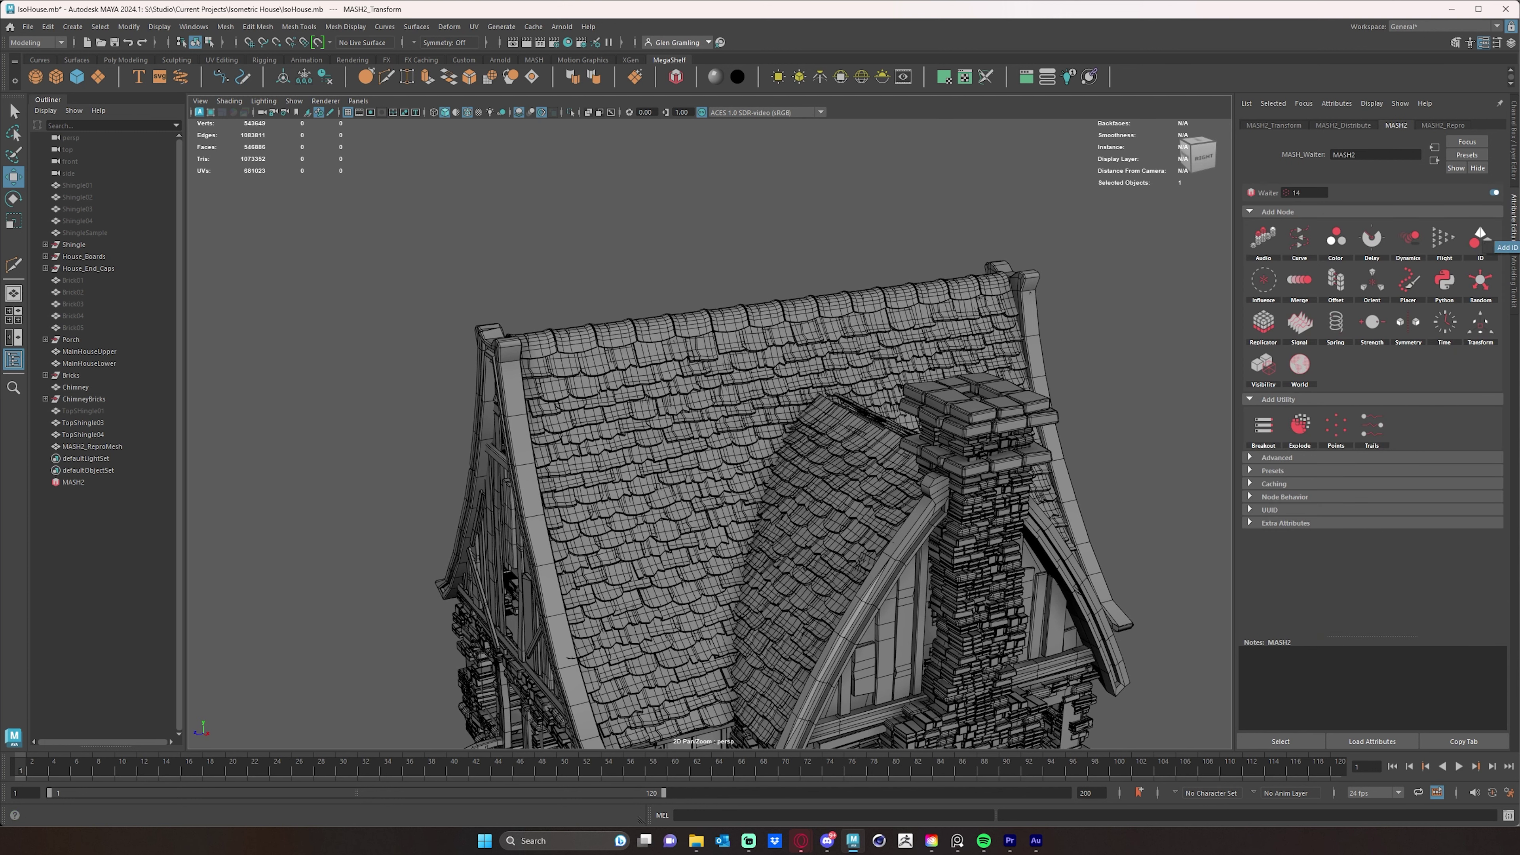
pyautogui.click(1481, 239)
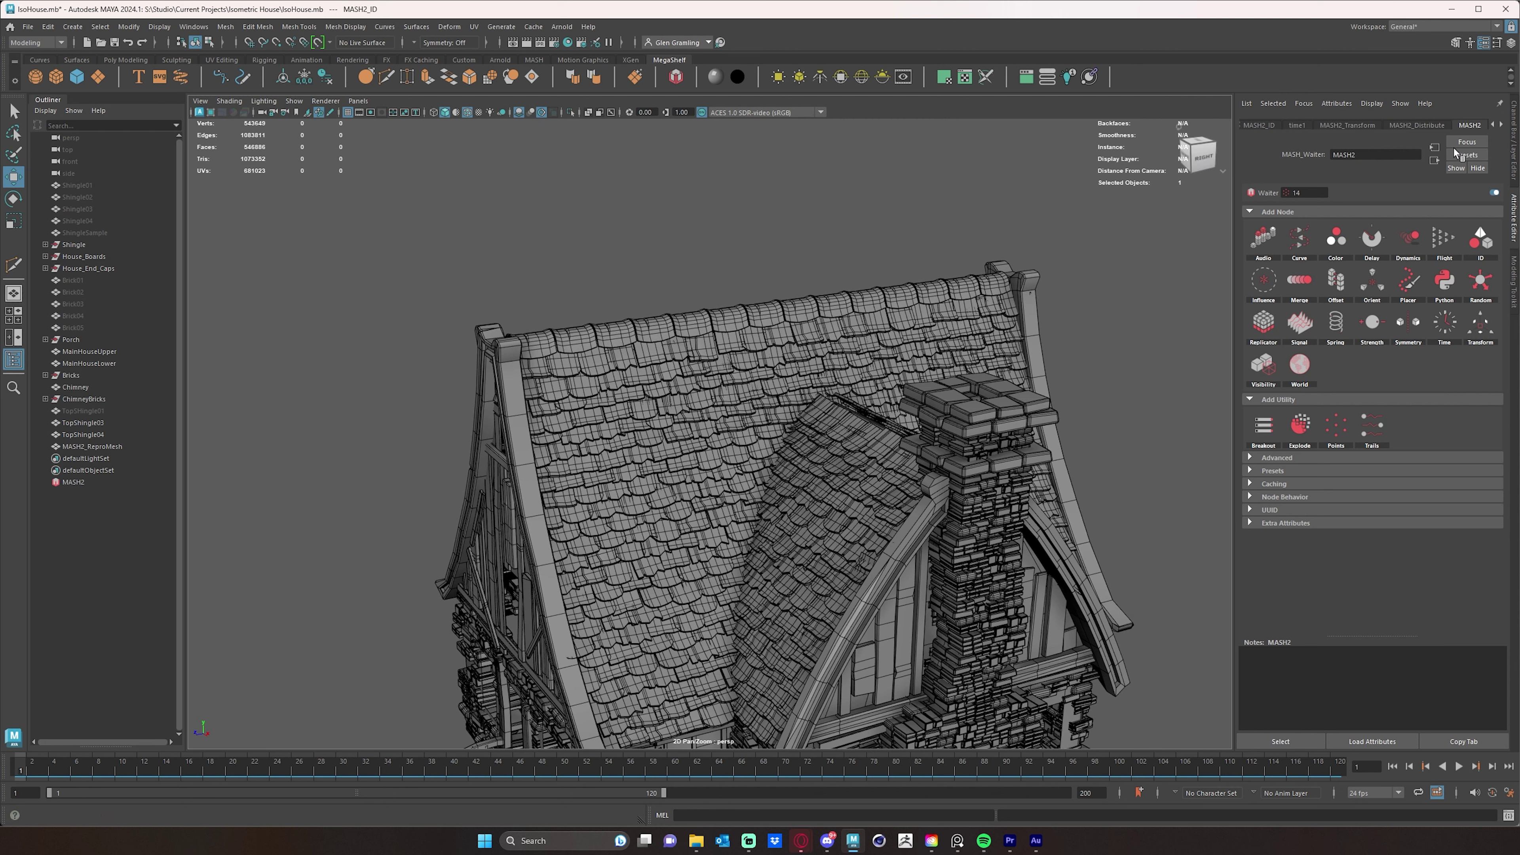
# Step: Set the ID type of the MASH2 ID node to Random
pyautogui.click(1262, 127)
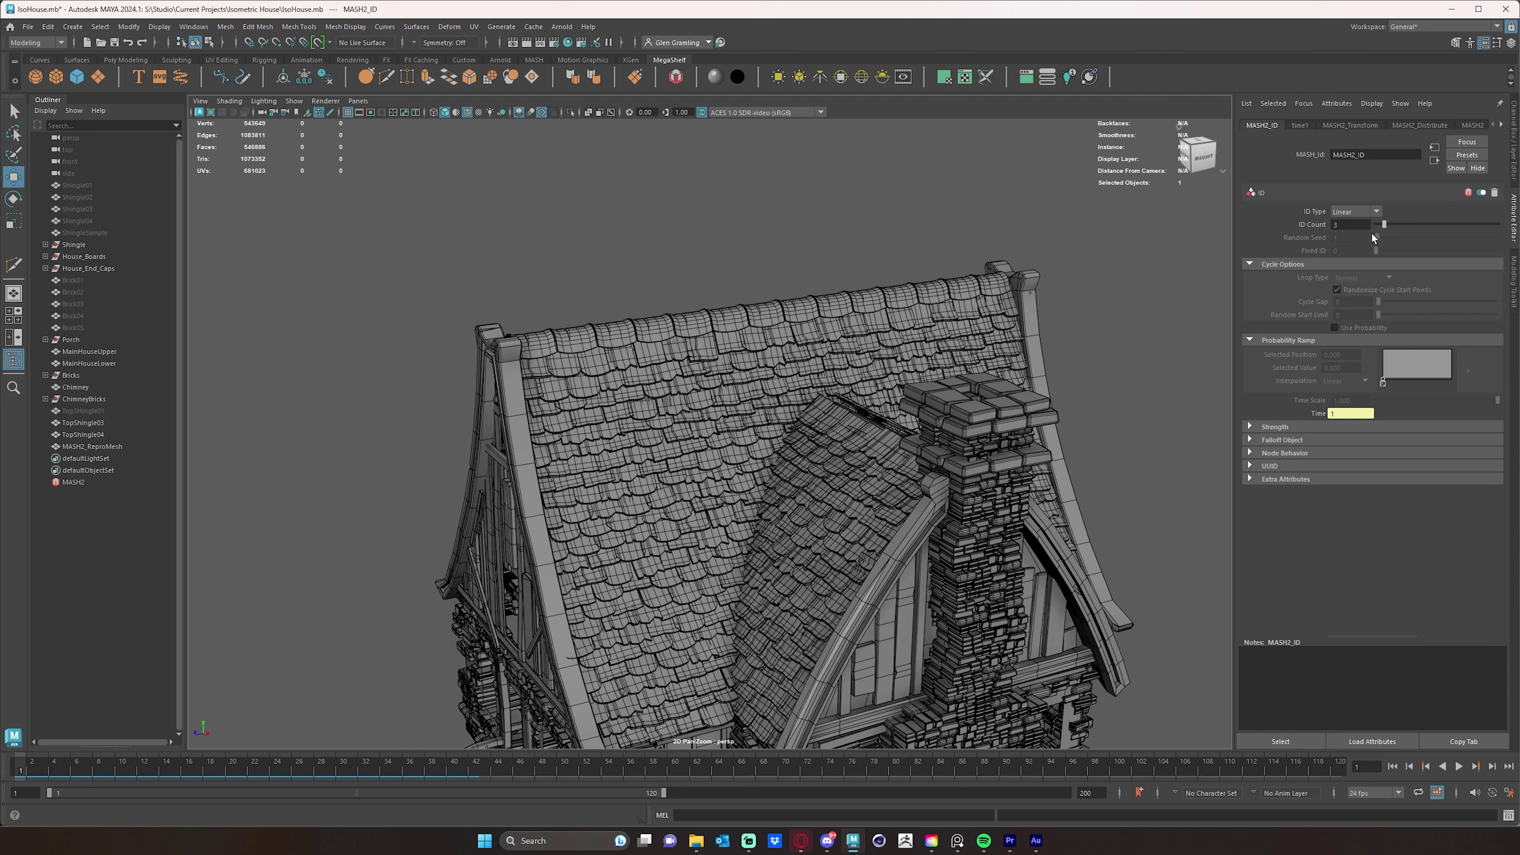
pyautogui.click(1367, 212)
pyautogui.click(1354, 225)
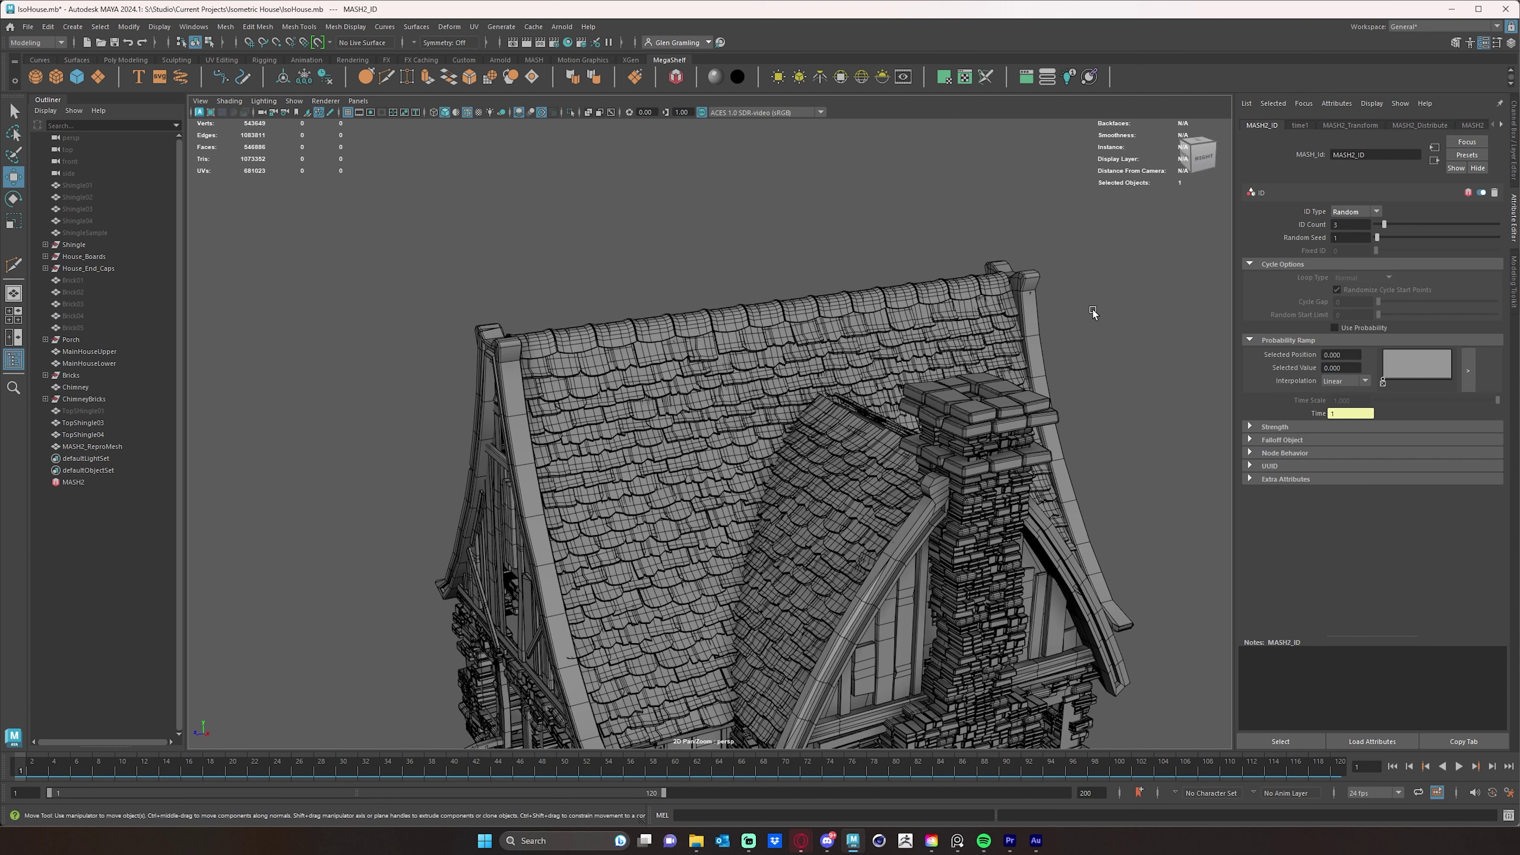
# Step: Add TopShingle03 and TopShingle04 to the MASH2 Repro node's object list
pyautogui.click(1503, 126)
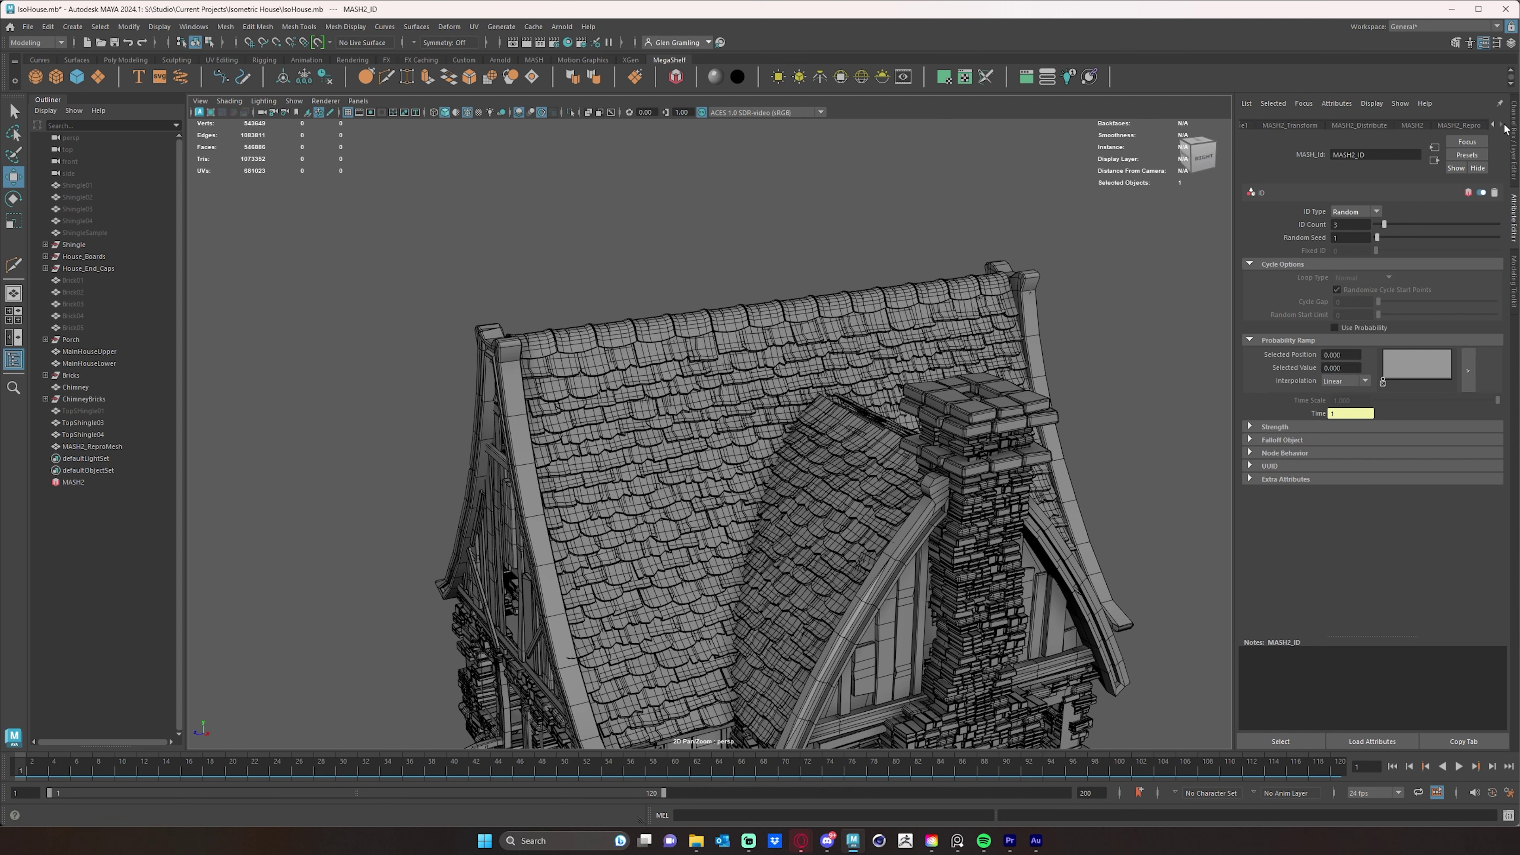
pyautogui.click(1472, 127)
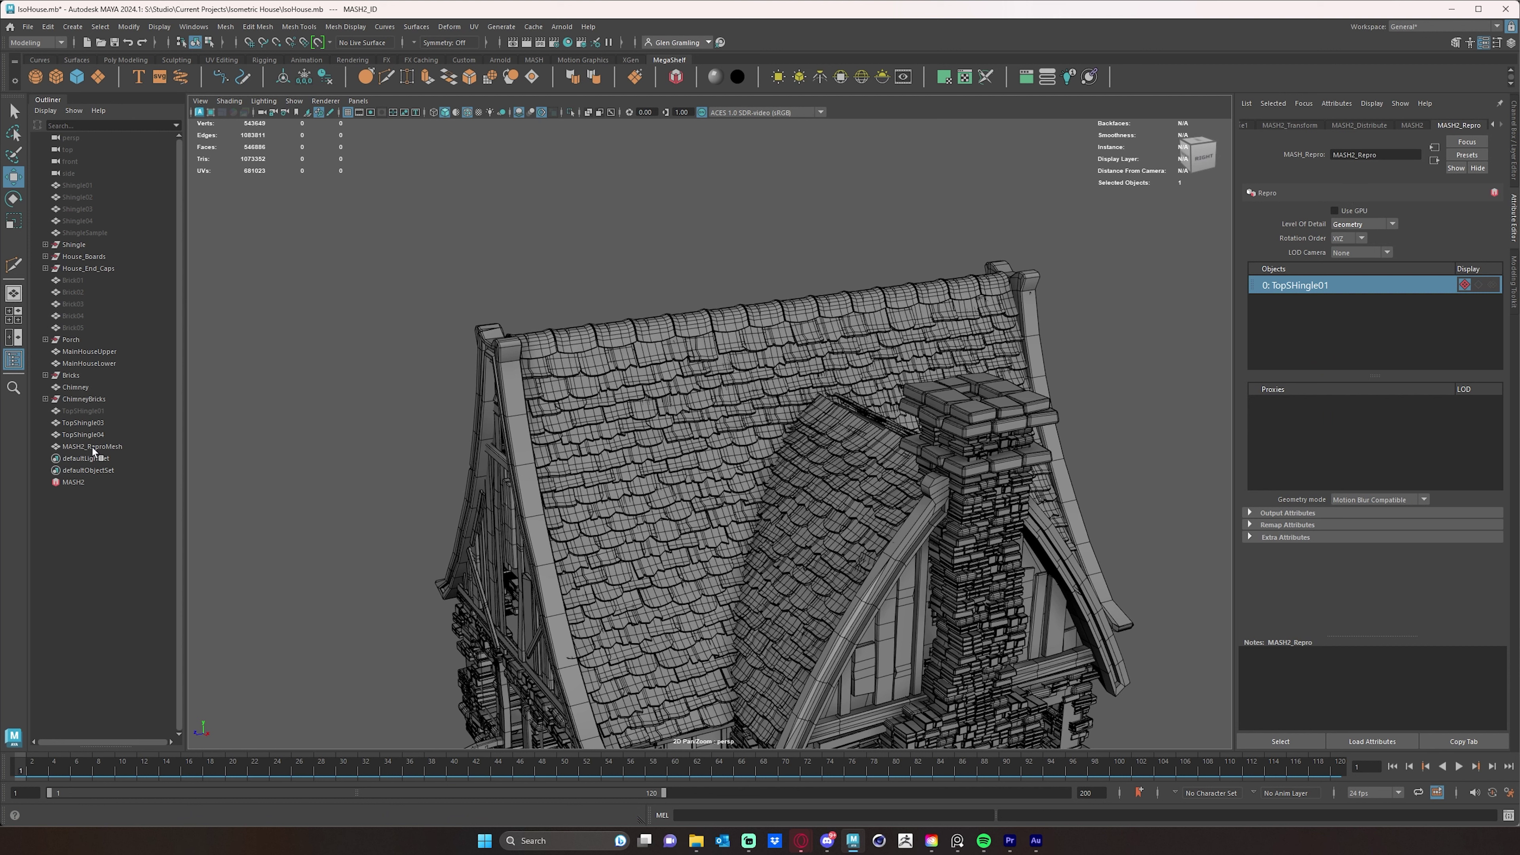
pyautogui.moveTo(73, 427); pyautogui.dragTo(1344, 306, button='middle')
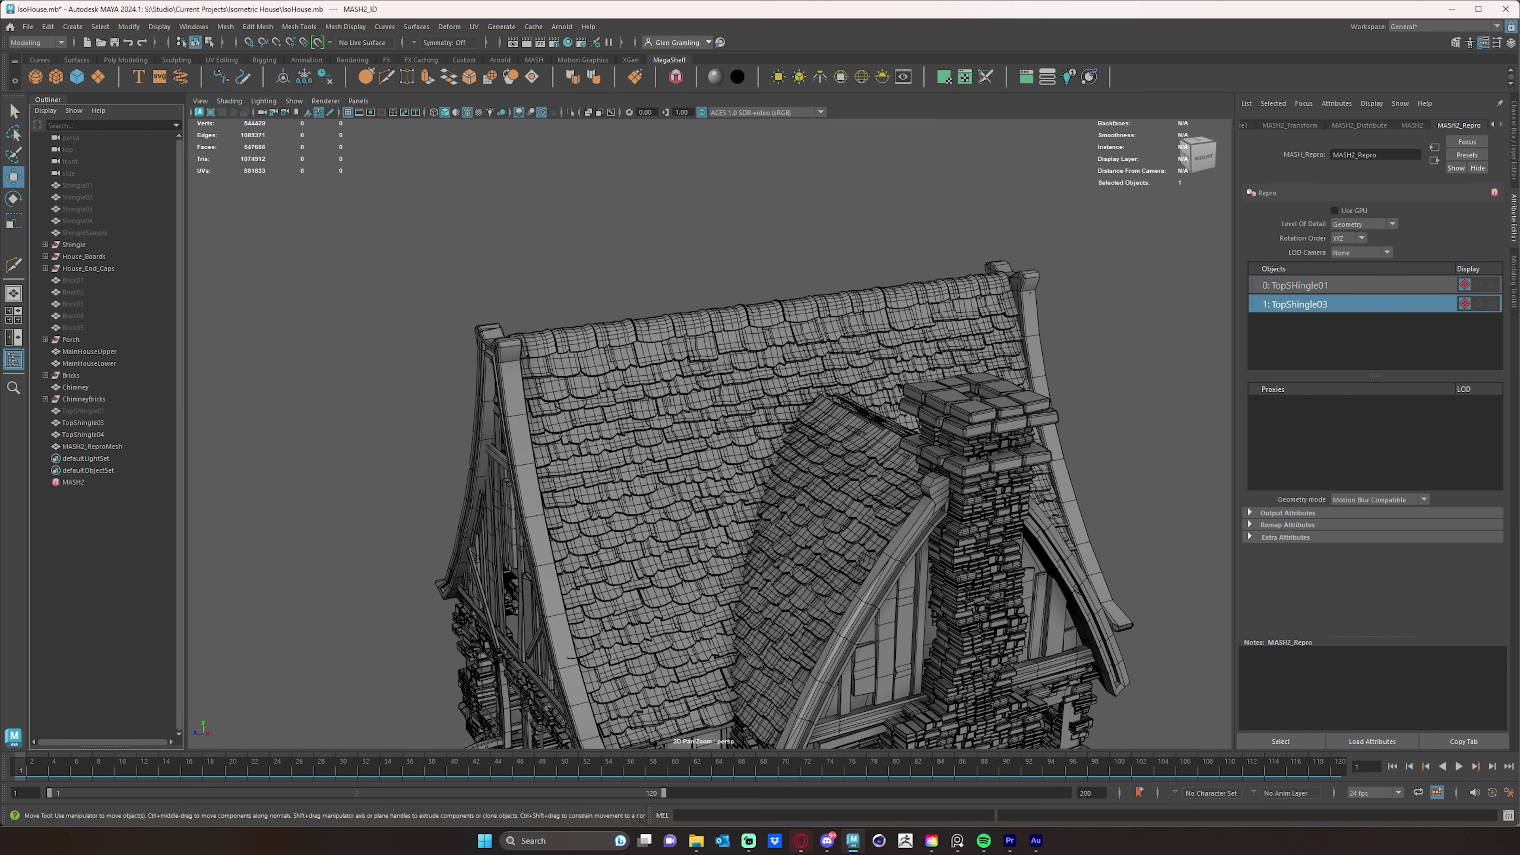
pyautogui.moveTo(74, 431); pyautogui.dragTo(1324, 346, button='middle')
pyautogui.keyDown('alt'); pyautogui.moveTo(756, 372); pyautogui.dragTo(791, 361); pyautogui.keyUp('alt')
# Step: Review the MASH2 network's Distribute, Transform, Repro and ID settings, keeping the distribution type Linear
pyautogui.click(1413, 124)
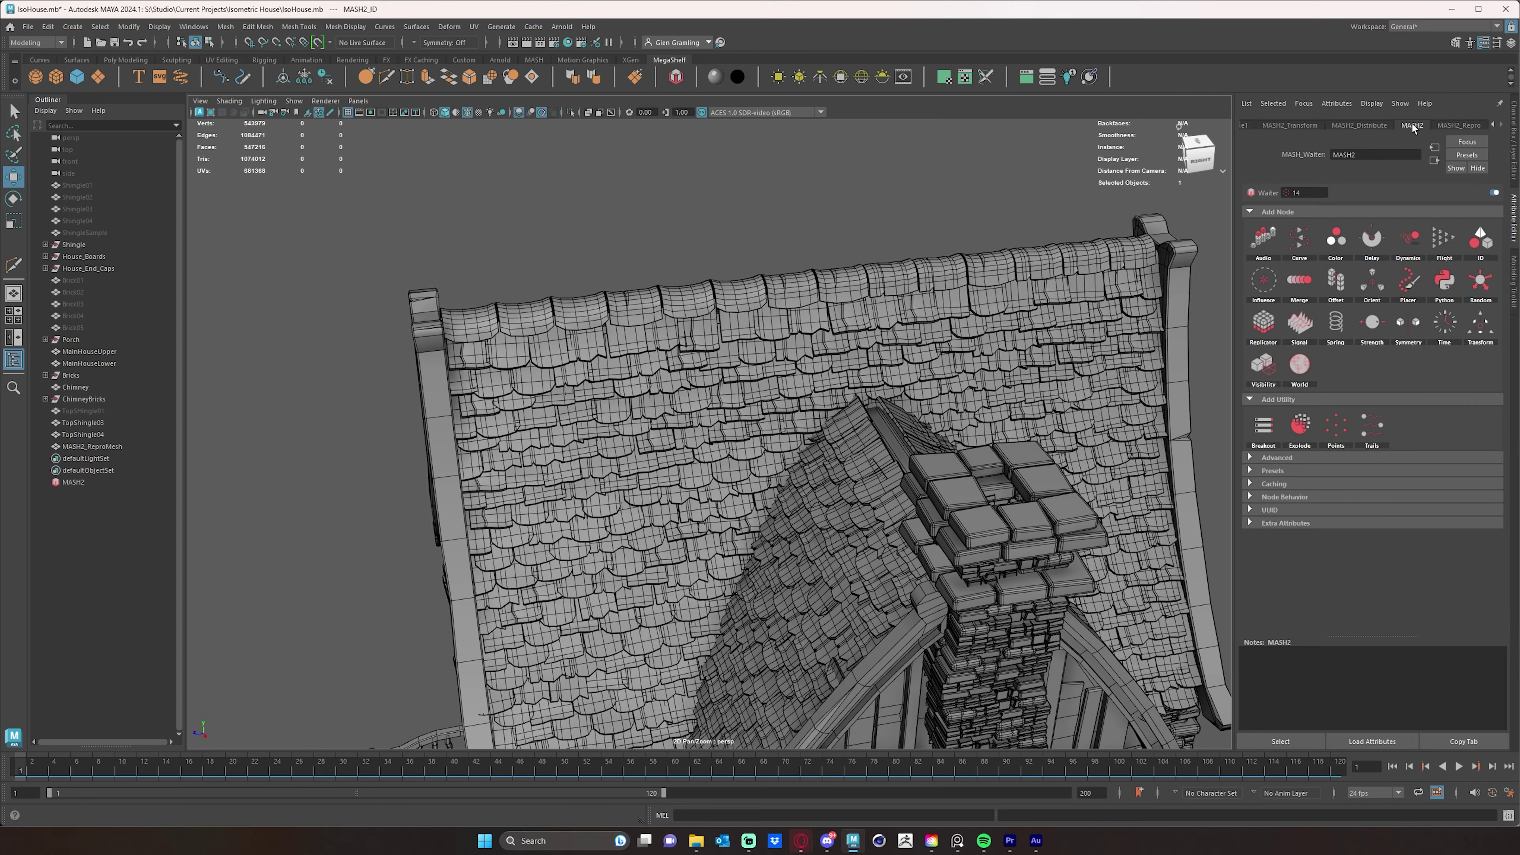
pyautogui.keyDown('alt'); pyautogui.moveTo(874, 384); pyautogui.dragTo(910, 362); pyautogui.keyUp('alt')
pyautogui.click(1383, 125)
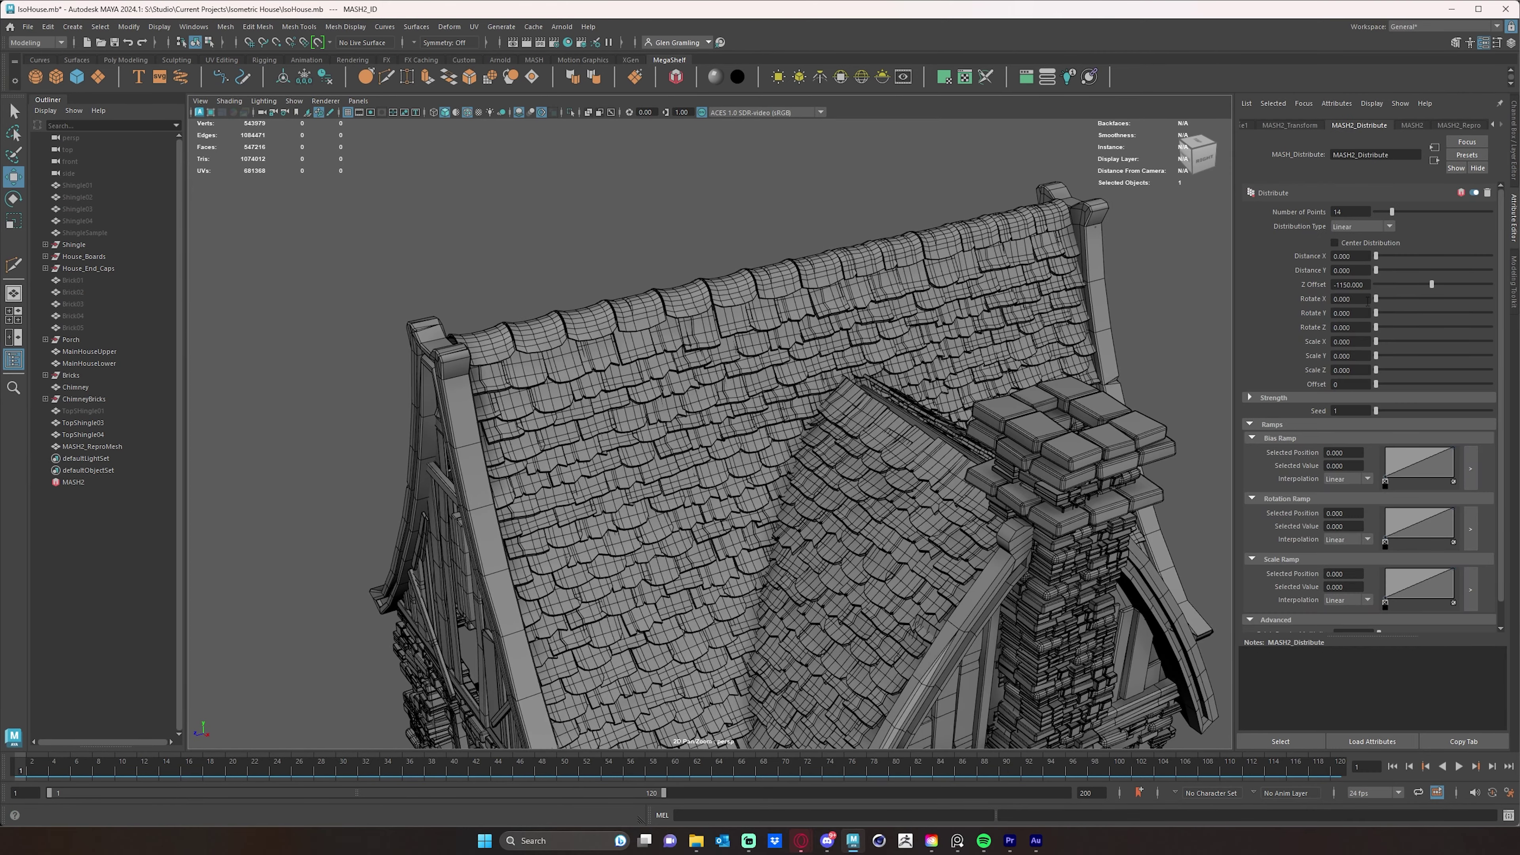
pyautogui.click(1354, 228)
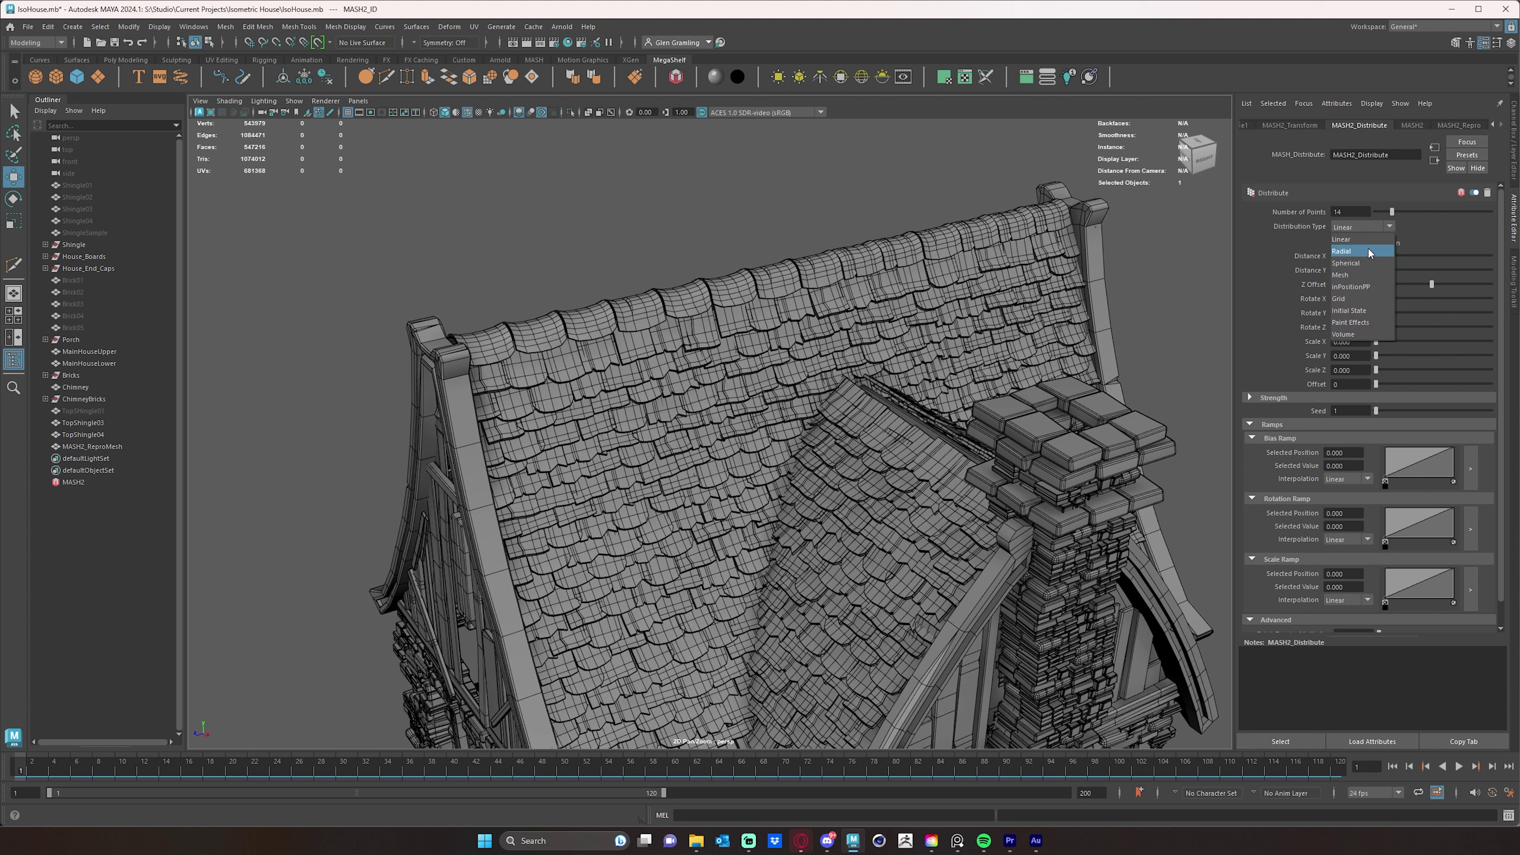
pyautogui.click(1361, 238)
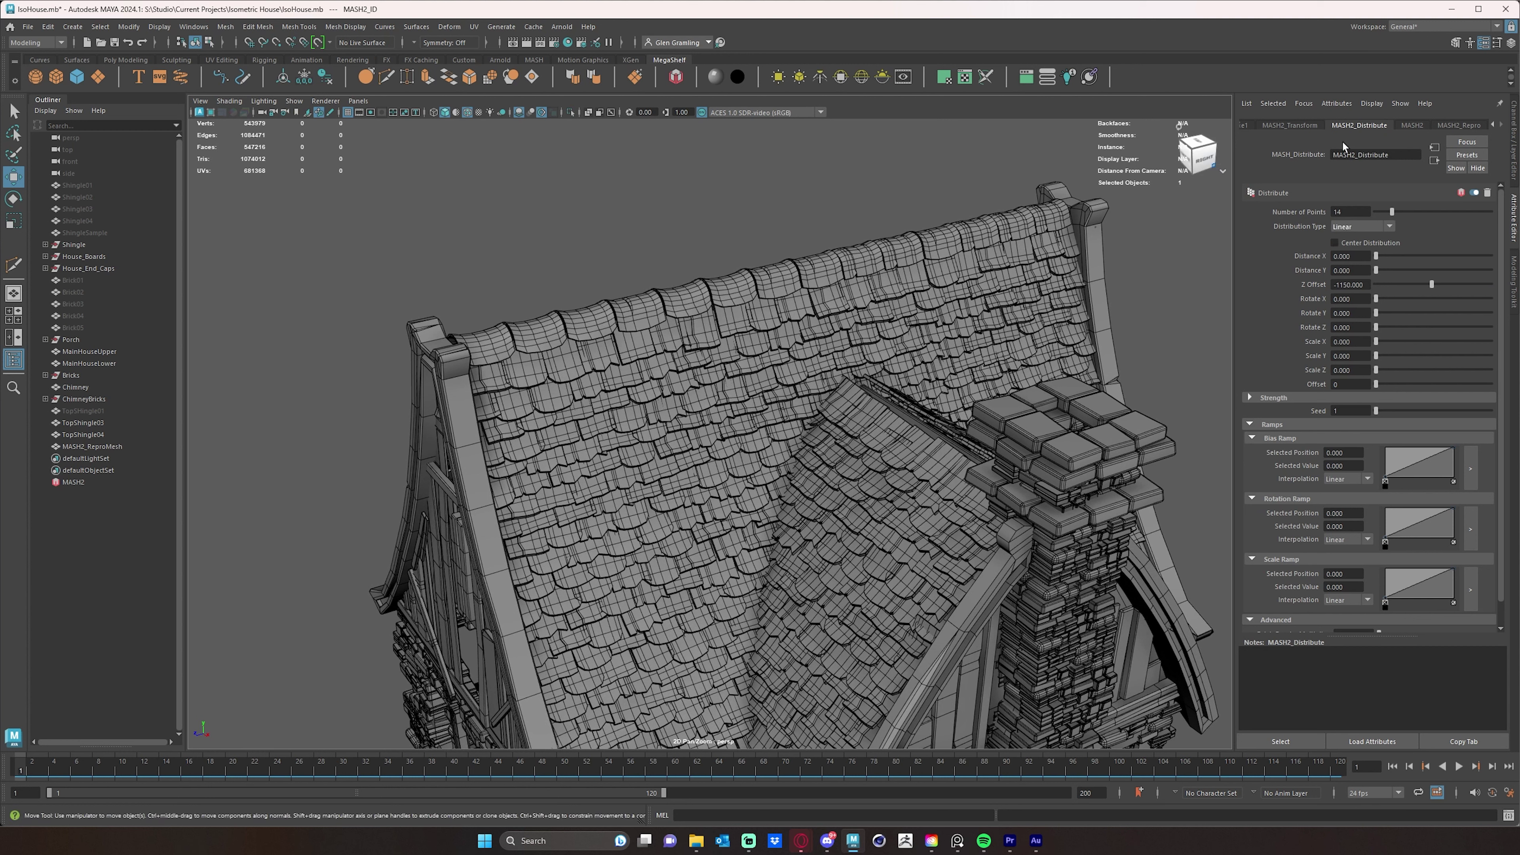
pyautogui.click(1290, 124)
pyautogui.click(1374, 125)
pyautogui.click(1412, 124)
pyautogui.click(1480, 126)
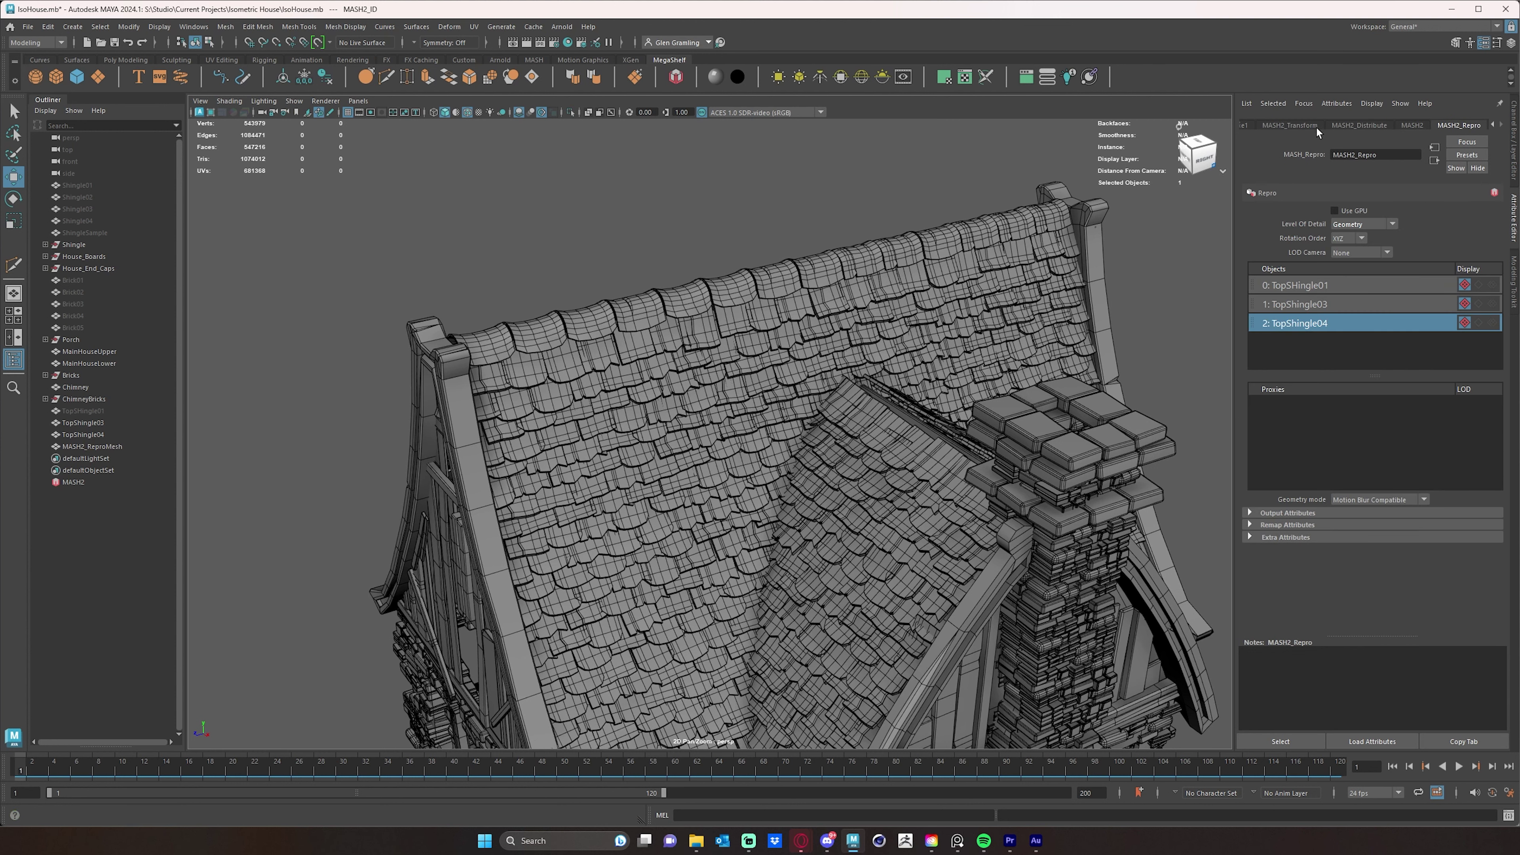
pyautogui.click(1494, 125)
pyautogui.click(1259, 127)
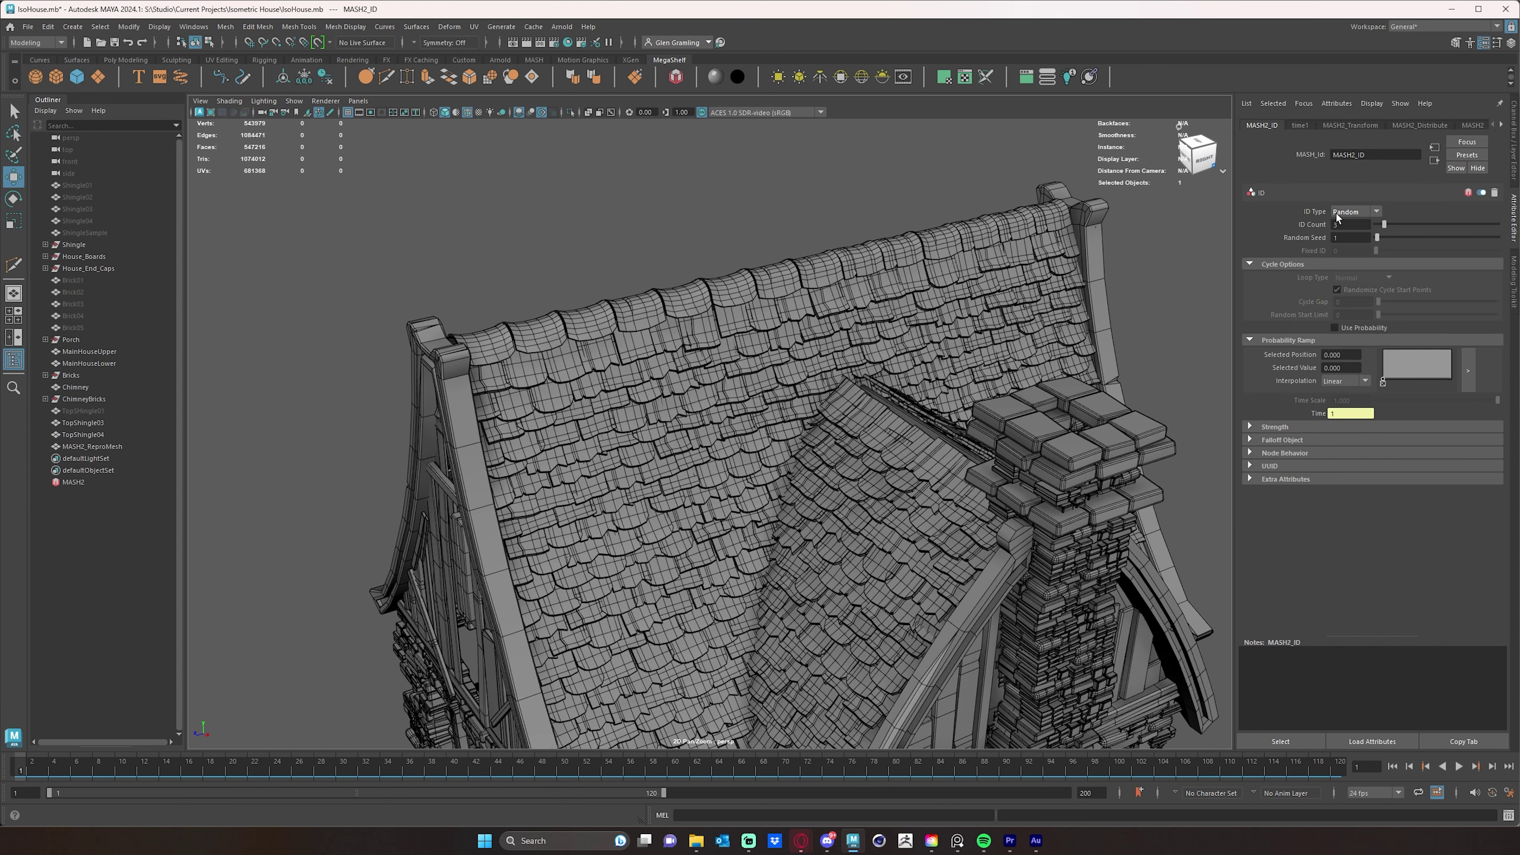
pyautogui.keyDown('alt'); pyautogui.moveTo(862, 414); pyautogui.dragTo(864, 427); pyautogui.keyUp('alt')
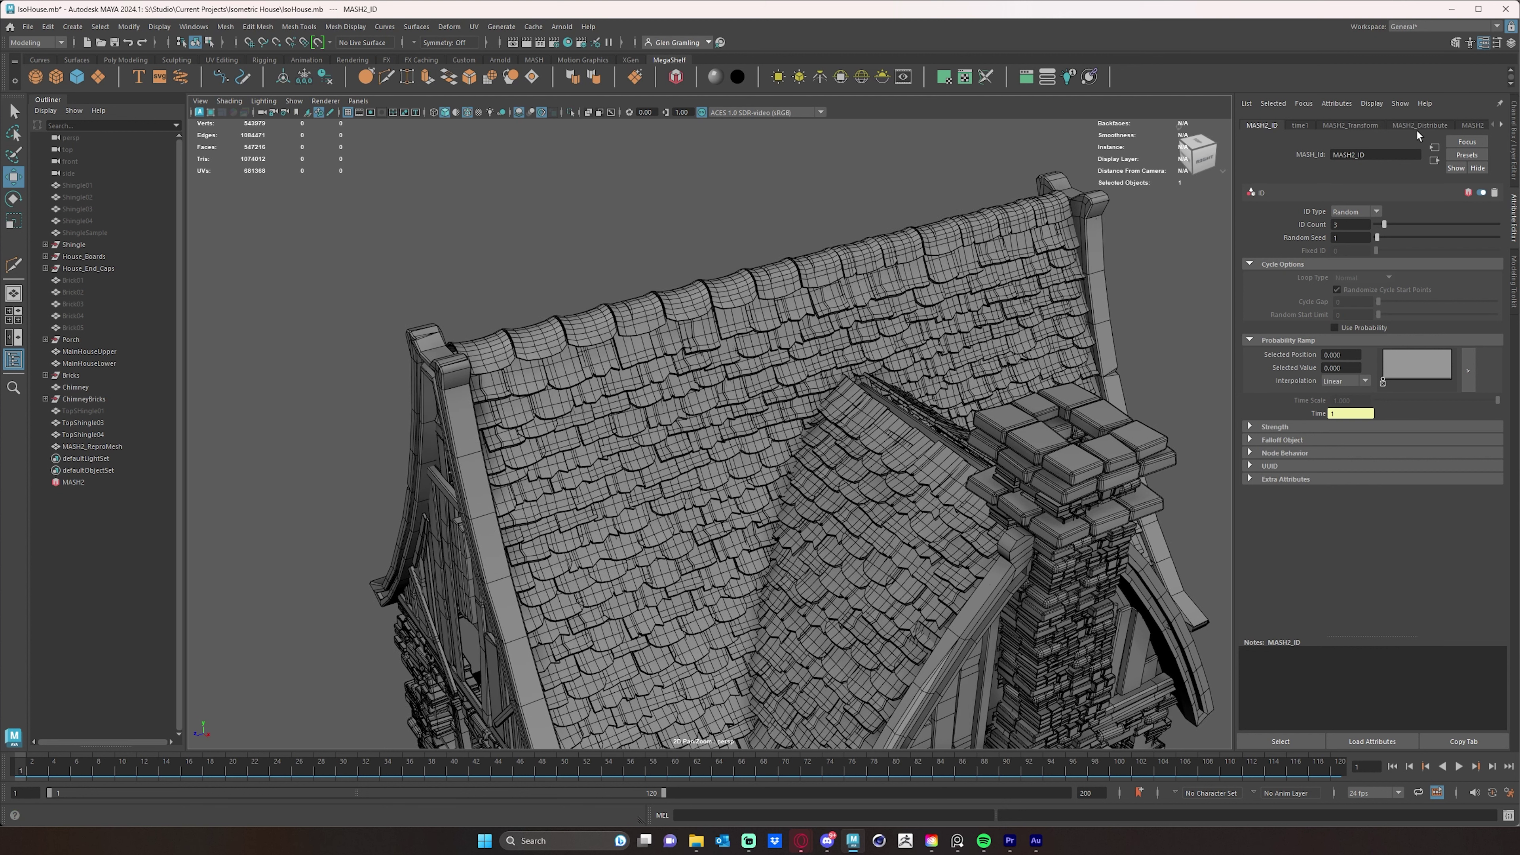
# Step: Add a Random node to the MASH2 network and display its attributes
pyautogui.click(1476, 126)
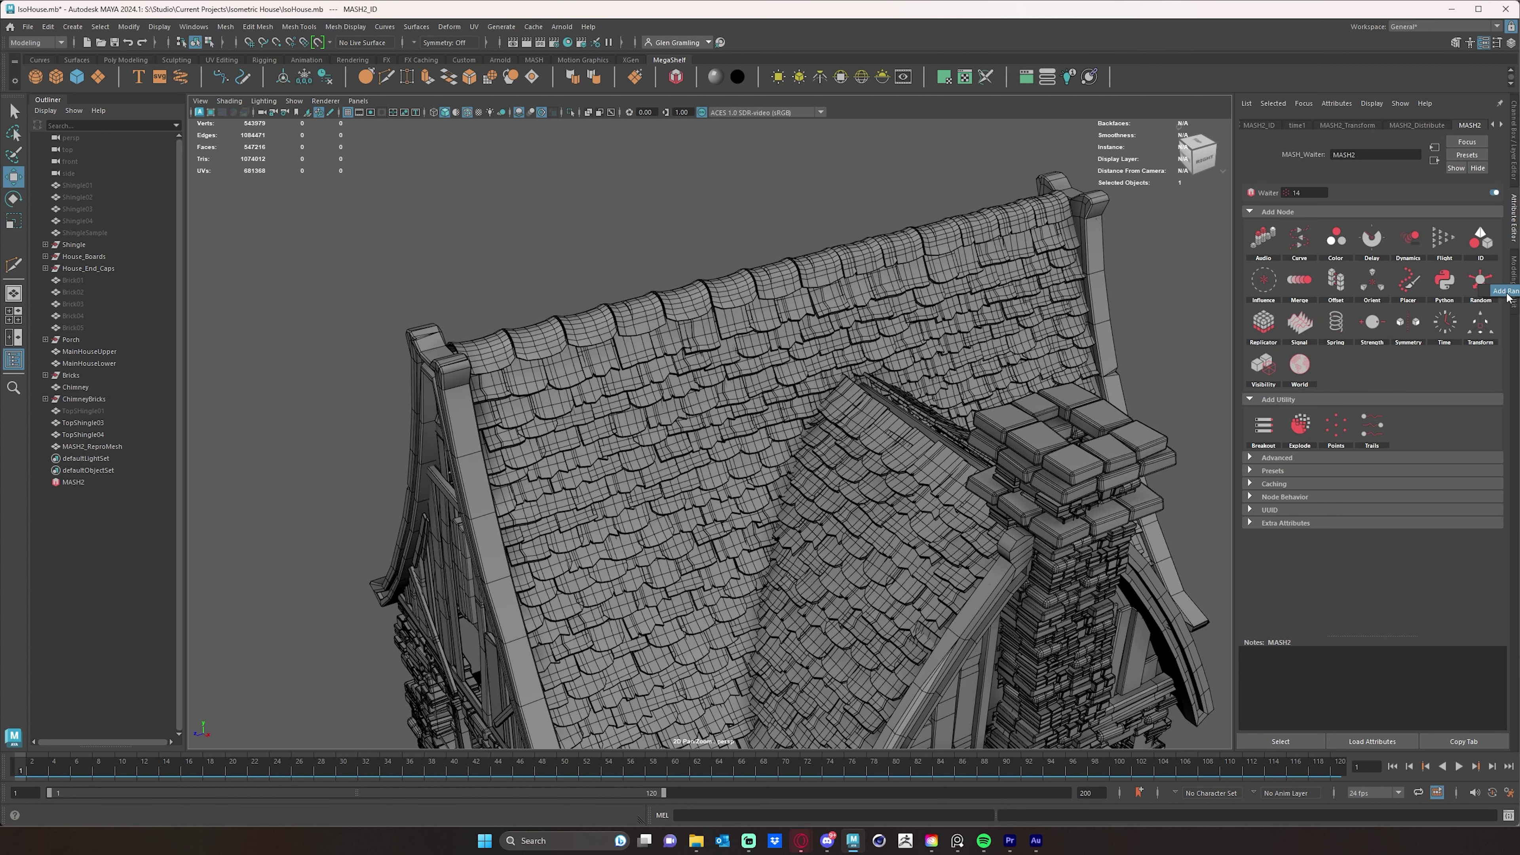
pyautogui.click(1491, 303)
pyautogui.keyDown('alt'); pyautogui.moveTo(1121, 351); pyautogui.dragTo(1115, 344); pyautogui.keyUp('alt')
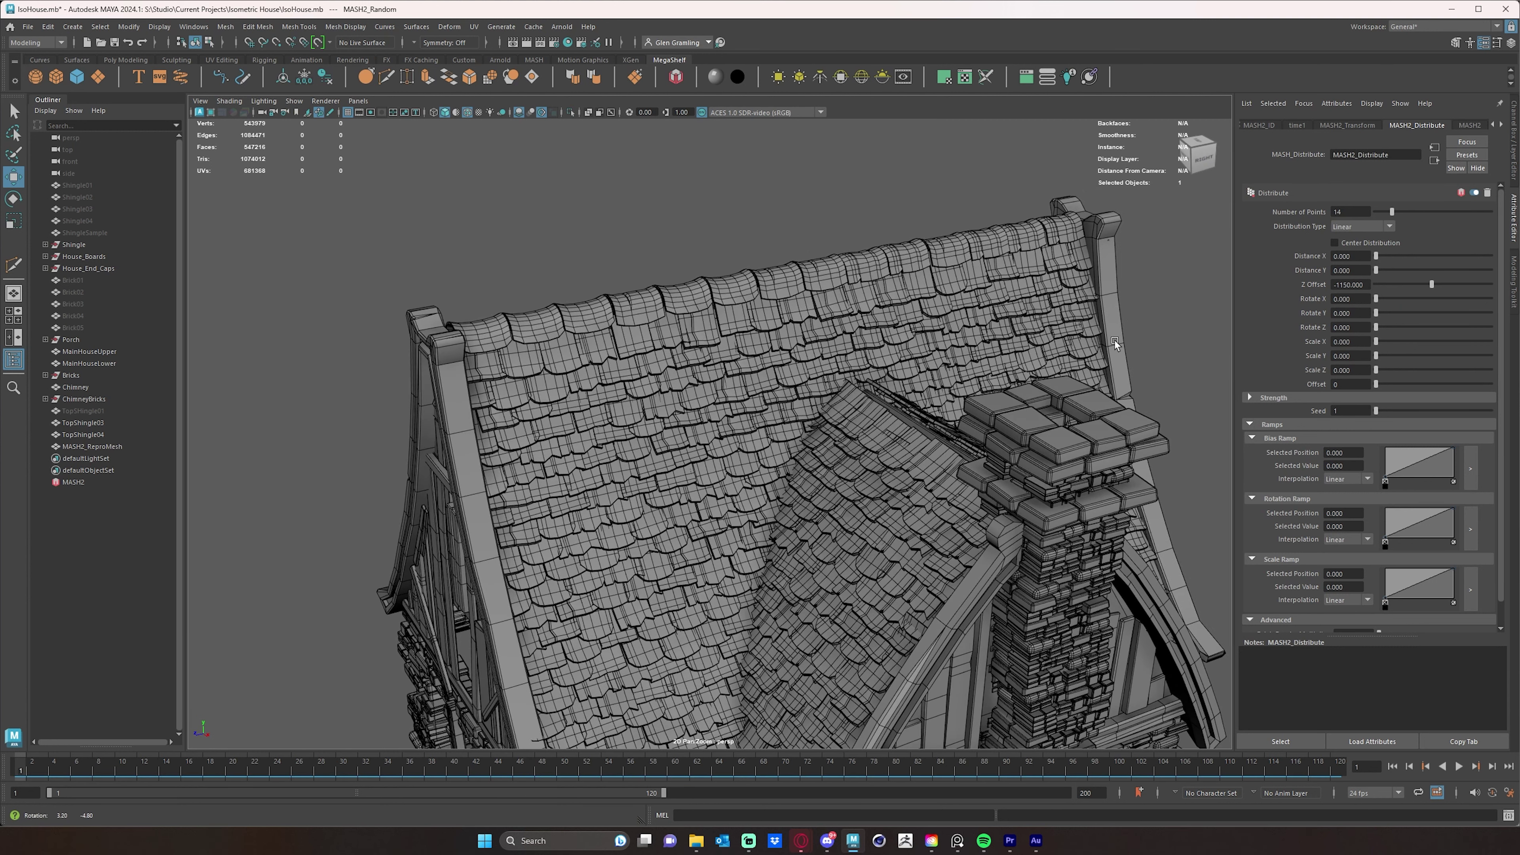
pyautogui.click(1501, 125)
pyautogui.click(1493, 126)
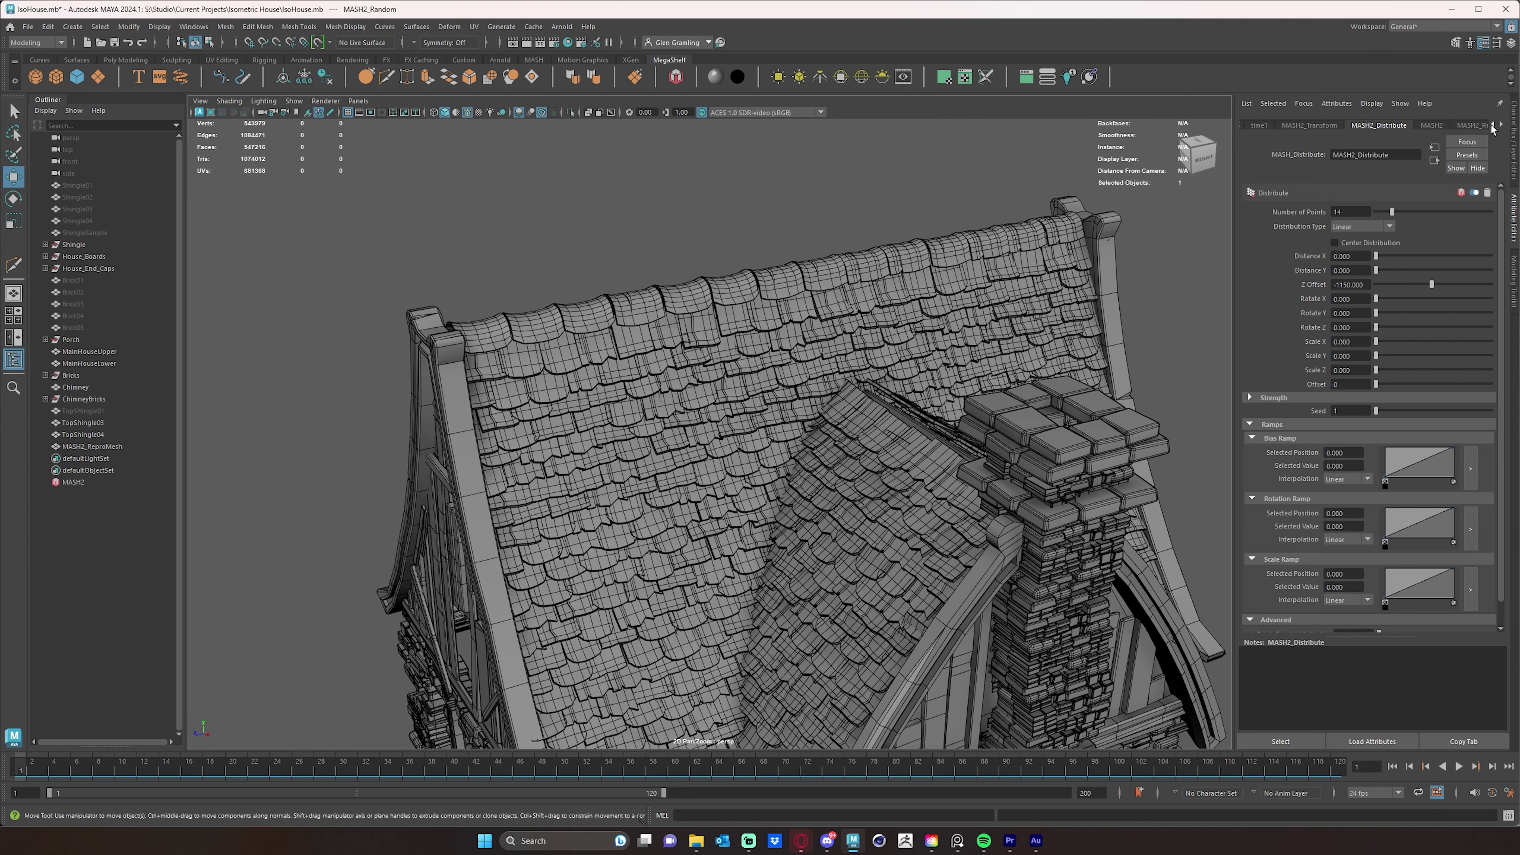
pyautogui.click(1493, 126)
pyautogui.click(1271, 124)
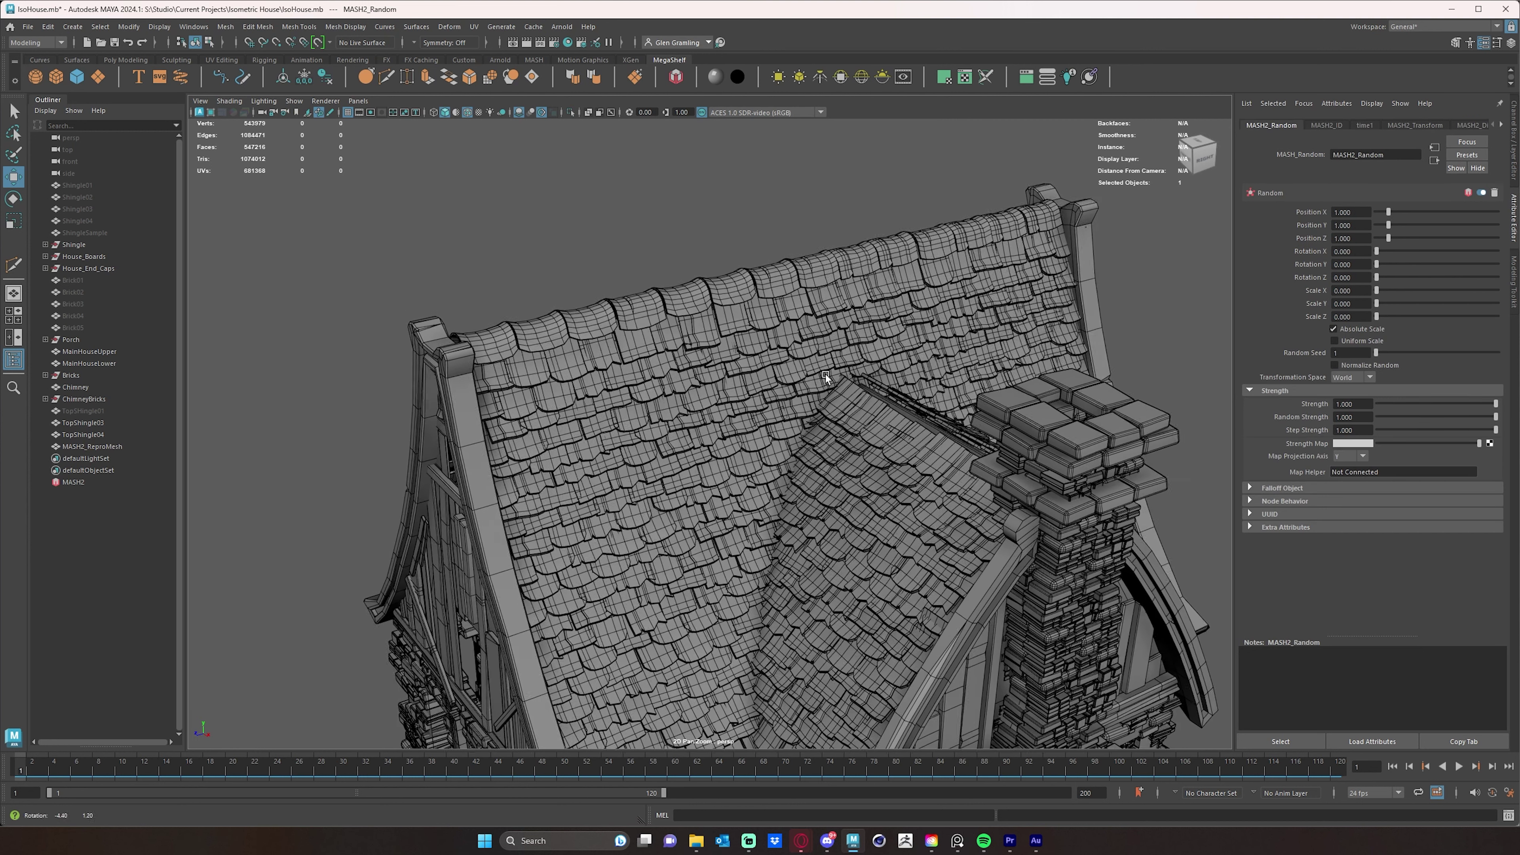
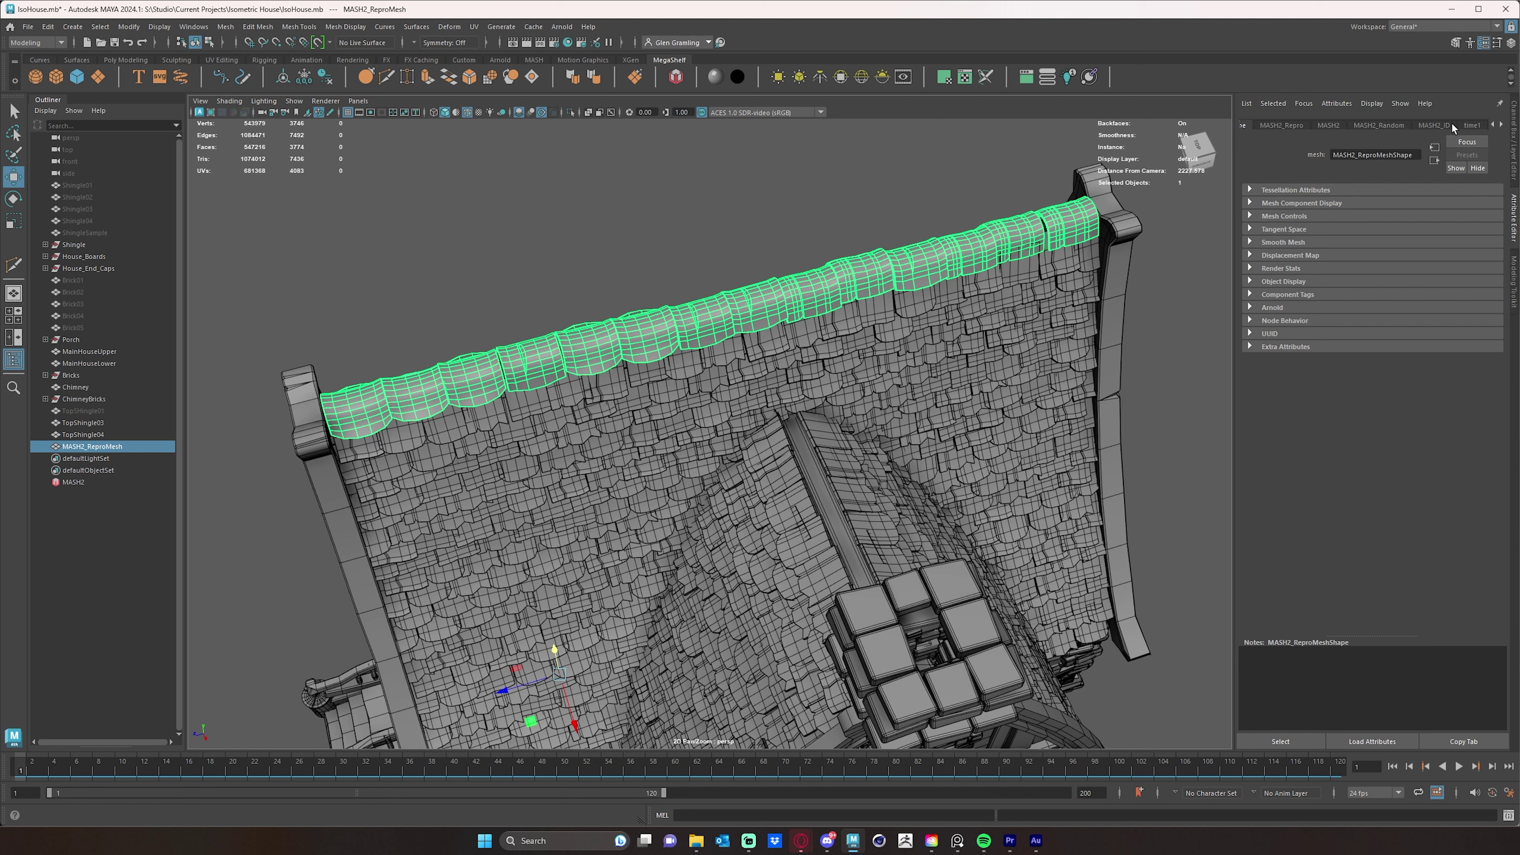
# Step: Set the Random Seed of the MASH2 ID node to 12 to reshuffle the ridge cap pieces
pyautogui.click(1438, 125)
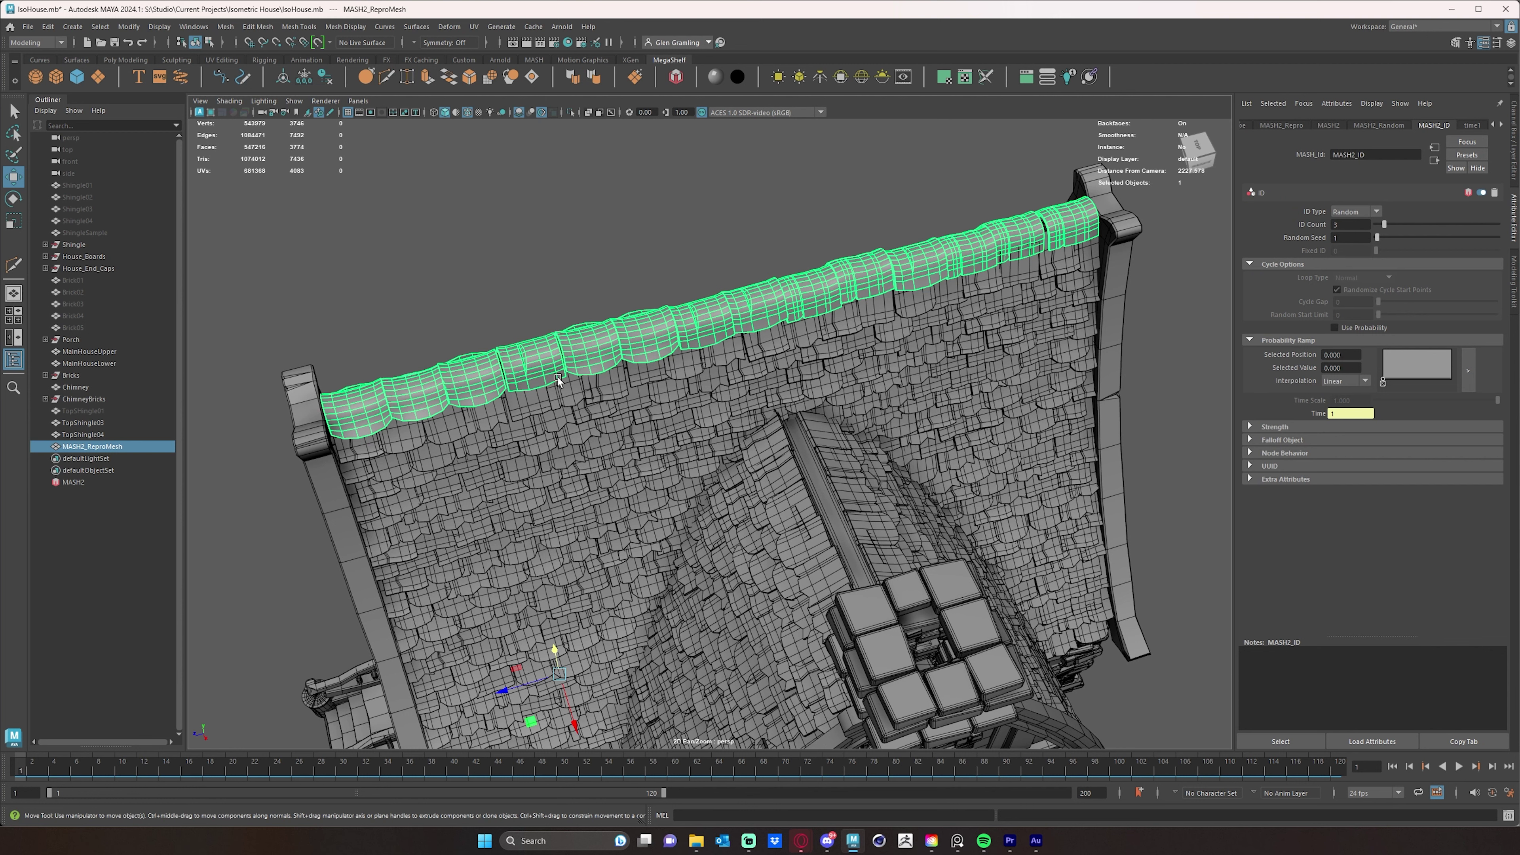
pyautogui.keyDown('alt'); pyautogui.moveTo(1021, 361); pyautogui.dragTo(1027, 328); pyautogui.keyUp('alt')
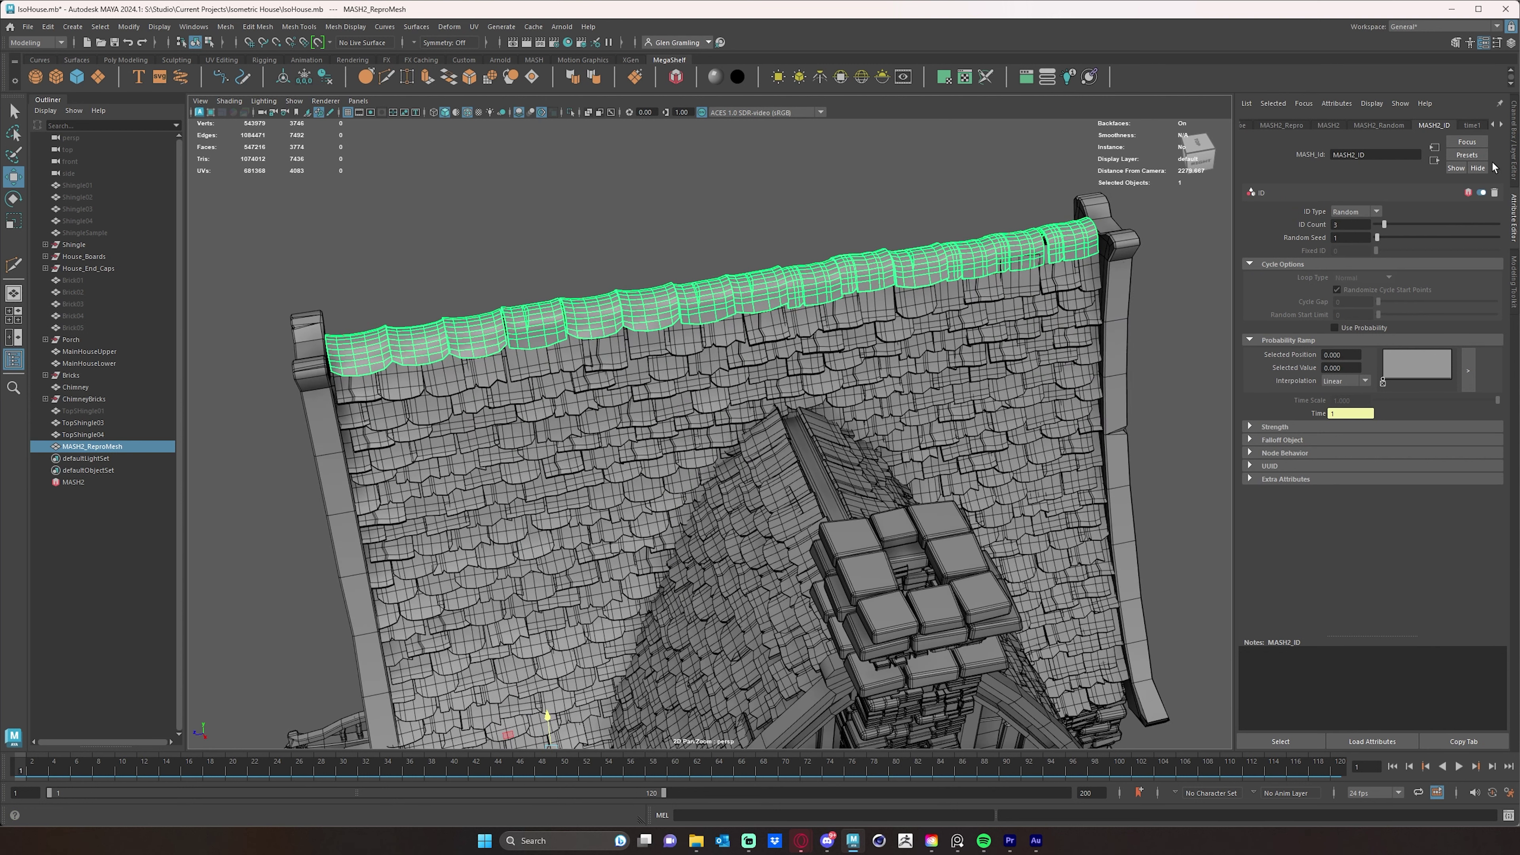
pyautogui.moveTo(1379, 237); pyautogui.dragTo(1391, 239)
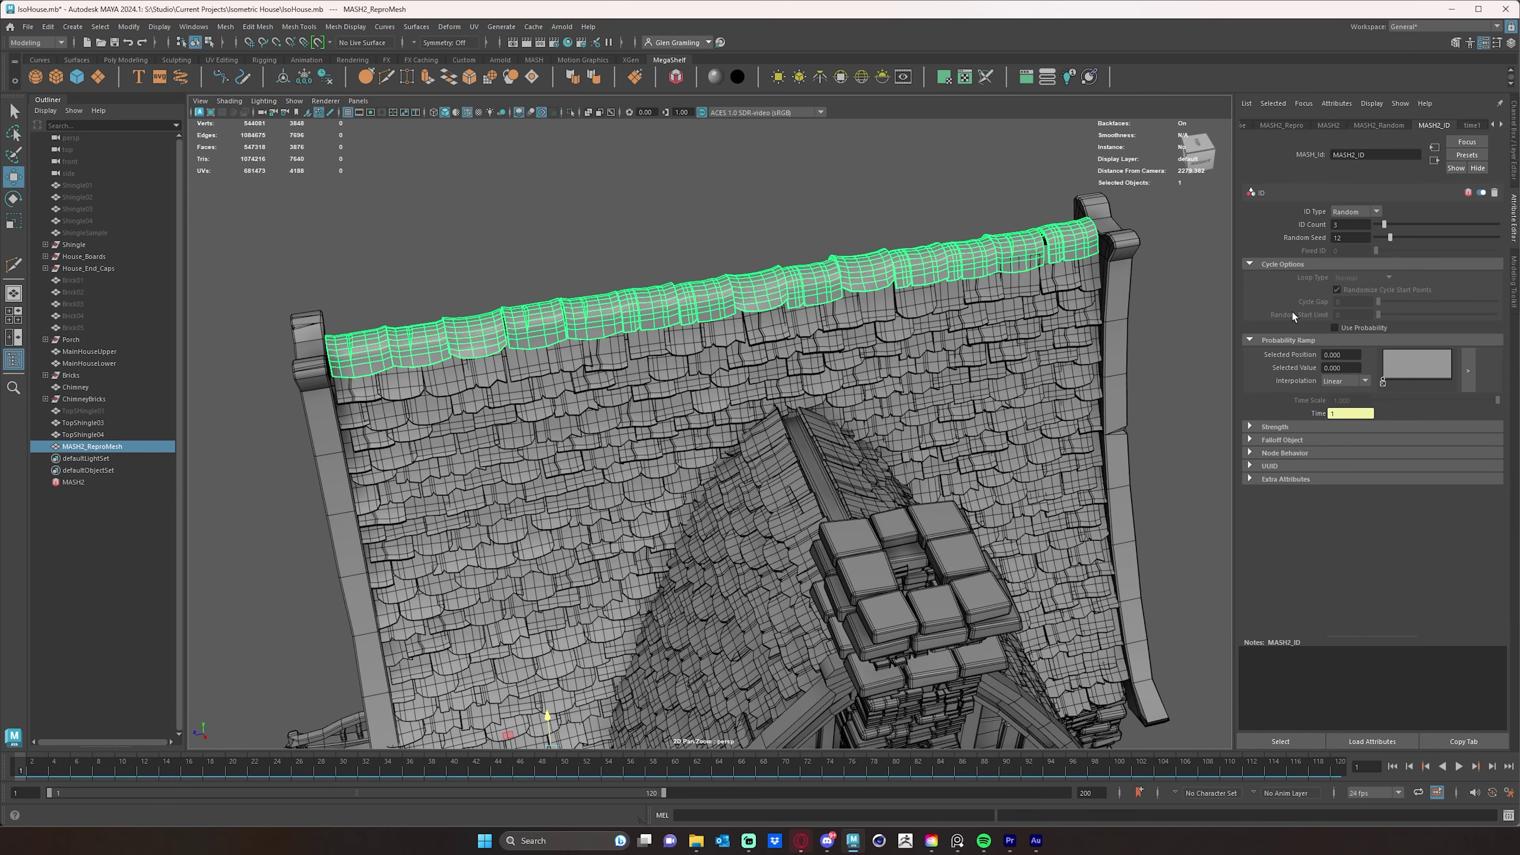
# Step: Inspect the ridge caps along the whole roof ridge and around the near gable end
pyautogui.keyDown('alt'); pyautogui.moveTo(1138, 324); pyautogui.dragTo(1018, 285); pyautogui.keyUp('alt')
pyautogui.keyDown('alt'); pyautogui.moveTo(1018, 285); pyautogui.dragTo(1015, 279, button='right'); pyautogui.keyUp('alt')
pyautogui.keyDown('alt'); pyautogui.moveTo(1014, 278); pyautogui.dragTo(778, 290); pyautogui.keyUp('alt')
pyautogui.click(599, 272)
pyautogui.keyDown('alt'); pyautogui.moveTo(454, 260); pyautogui.dragTo(495, 244); pyautogui.keyUp('alt')
pyautogui.keyDown('alt'); pyautogui.moveTo(495, 244); pyautogui.dragTo(704, 329, button='right'); pyautogui.keyUp('alt')
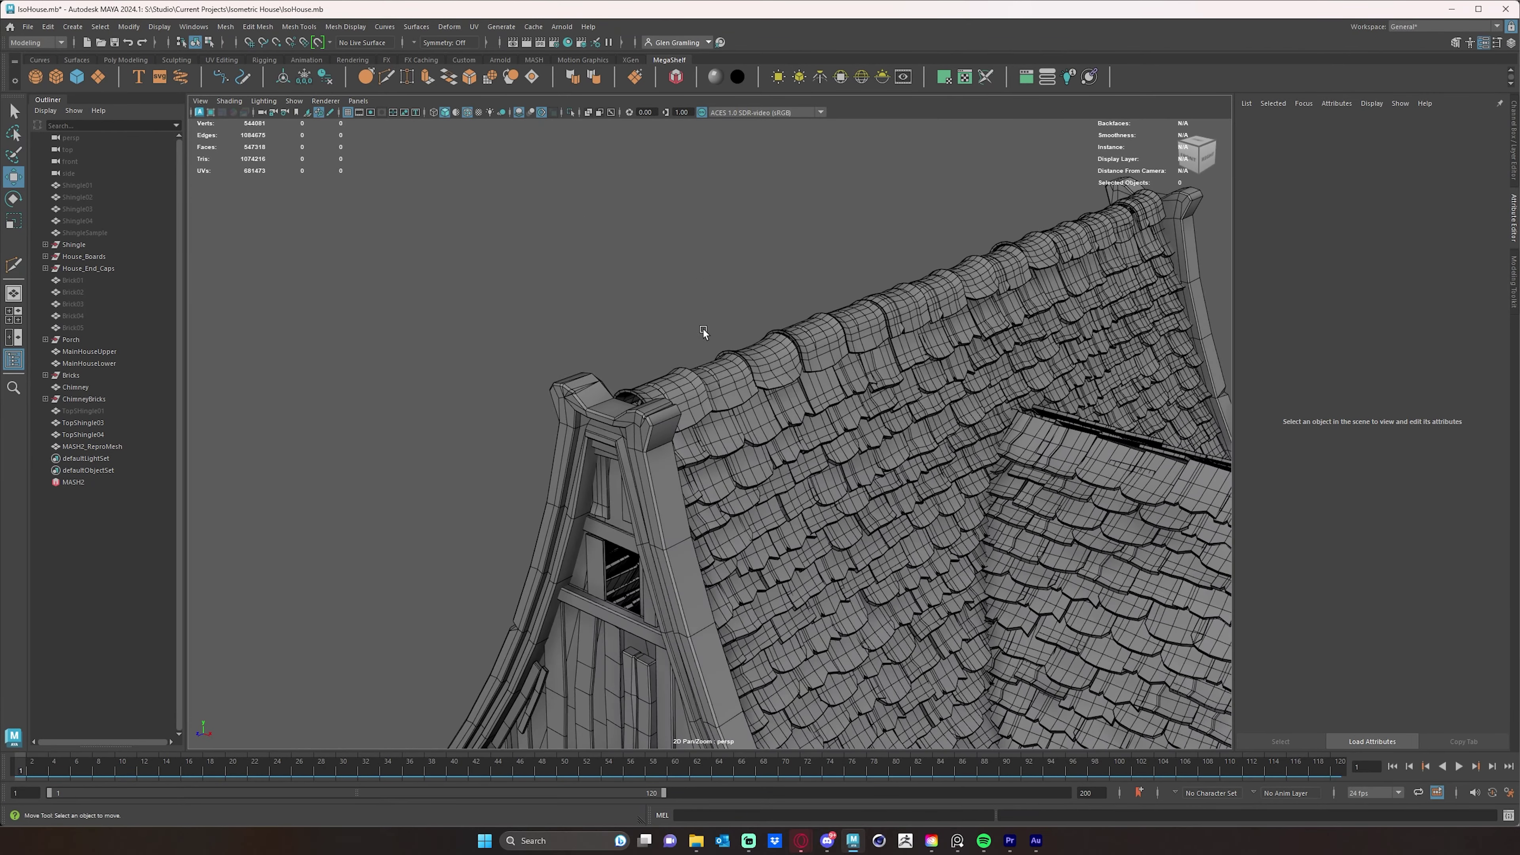
pyautogui.click(688, 378)
pyautogui.keyDown('alt'); pyautogui.moveTo(689, 378); pyautogui.dragTo(786, 329); pyautogui.keyUp('alt')
pyautogui.keyDown('alt'); pyautogui.moveTo(786, 329); pyautogui.dragTo(733, 334, button='right'); pyautogui.keyUp('alt')
pyautogui.click(589, 292)
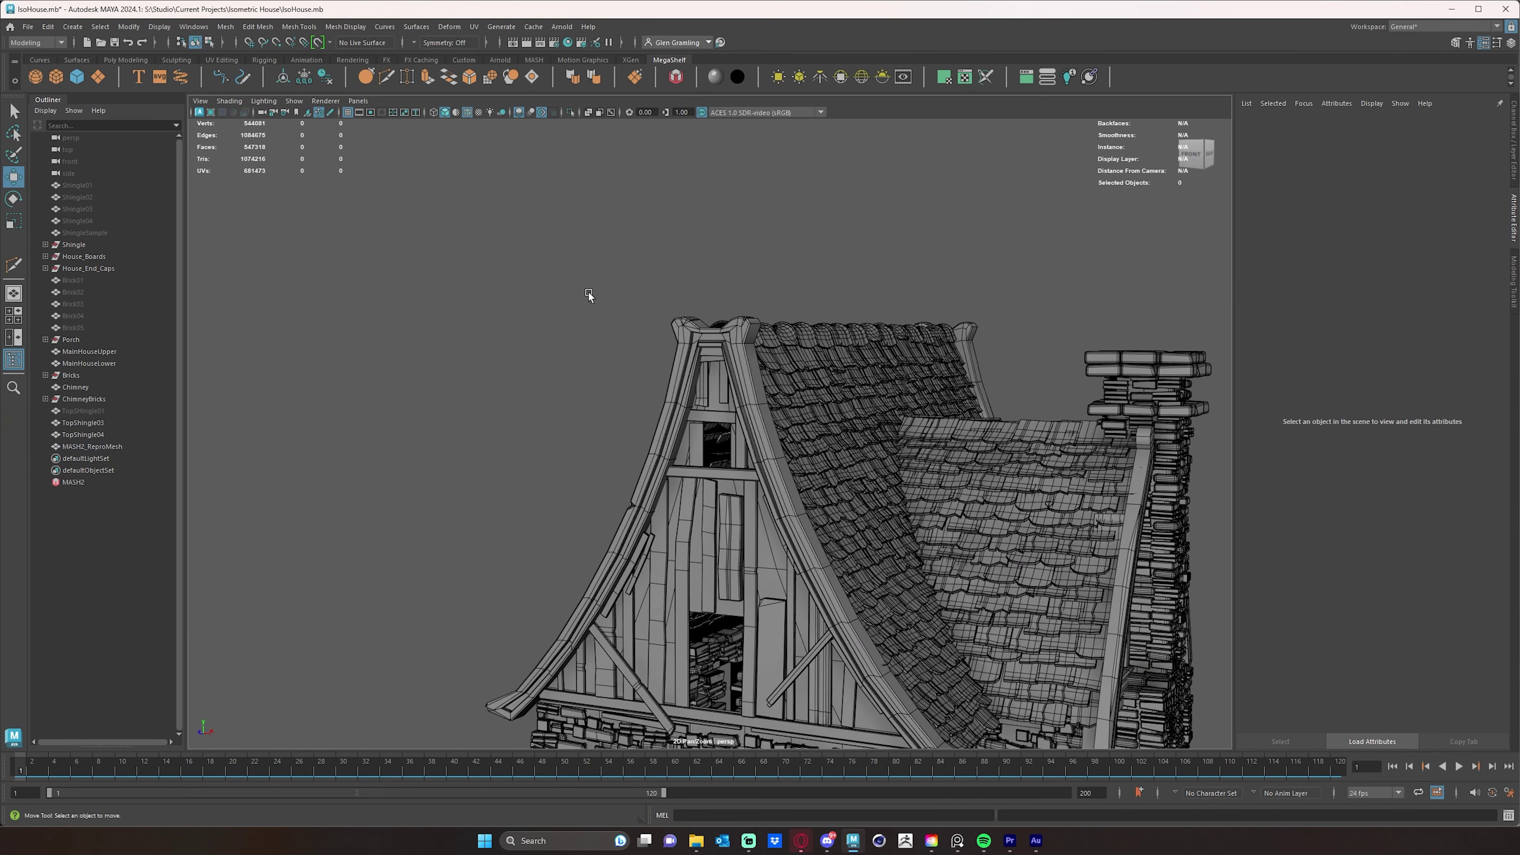
pyautogui.keyDown('alt'); pyautogui.moveTo(590, 292); pyautogui.dragTo(798, 359); pyautogui.keyUp('alt')
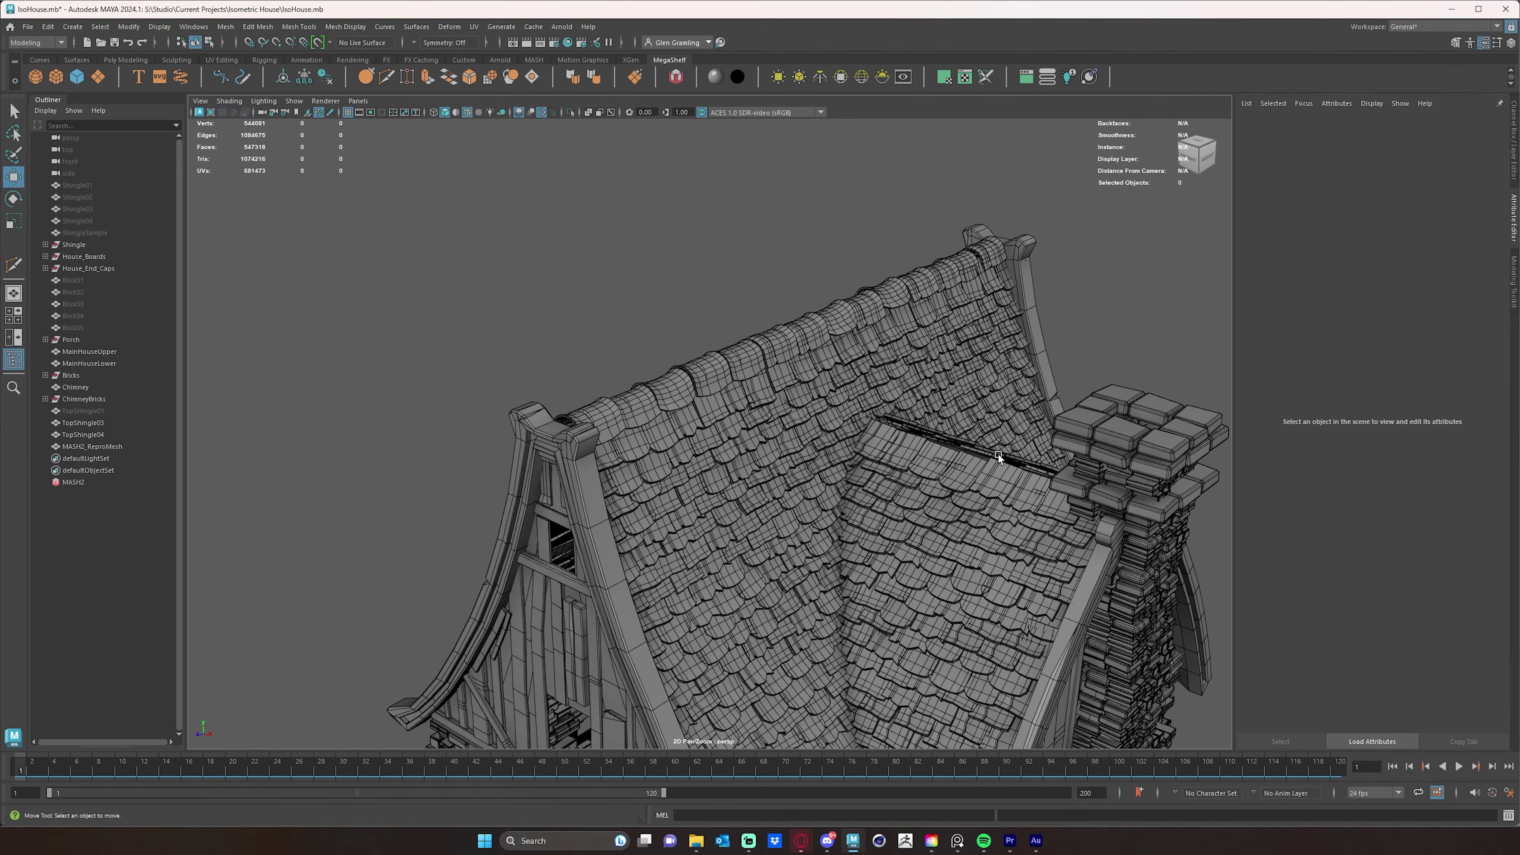
pyautogui.moveTo(598, 332)
pyautogui.keyDown('alt'); pyautogui.mouseDown()
pyautogui.moveTo(559, 328)
pyautogui.moveTo(575, 326)
pyautogui.mouseUp(); pyautogui.keyUp('alt')
pyautogui.keyDown('alt'); pyautogui.moveTo(654, 322); pyautogui.dragTo(791, 240, button='middle'); pyautogui.keyUp('alt')
# Step: Delete the construction history of the MASH2_ReproMesh ridge caps and remove the MASH2 network node
pyautogui.click(87, 446)
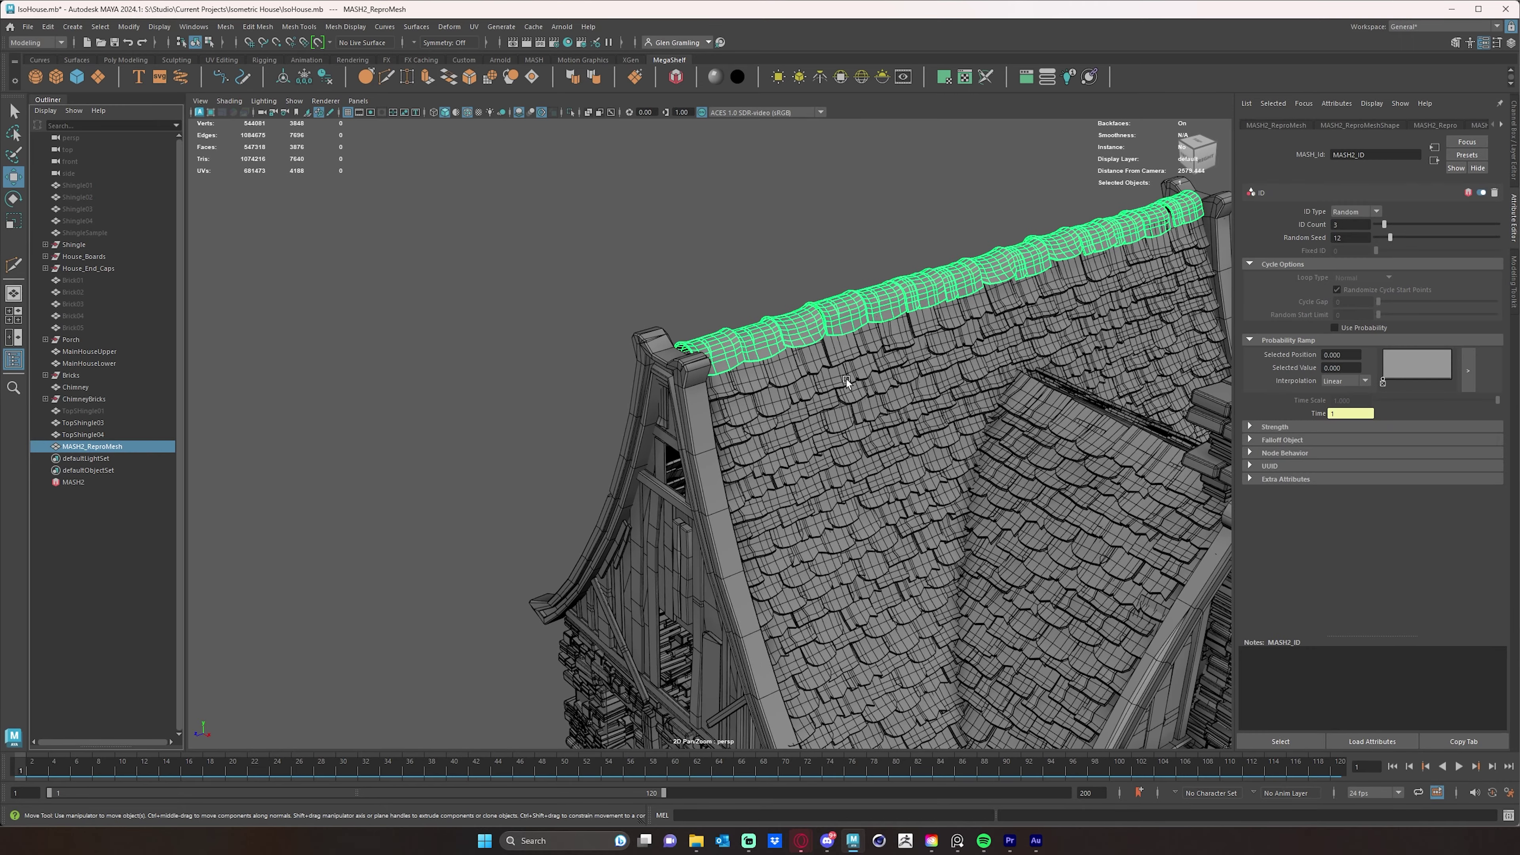
pyautogui.keyDown('alt'); pyautogui.moveTo(898, 389); pyautogui.dragTo(1066, 384); pyautogui.keyUp('alt')
pyautogui.keyDown('alt'); pyautogui.moveTo(1065, 384); pyautogui.dragTo(952, 375, button='right'); pyautogui.keyUp('alt')
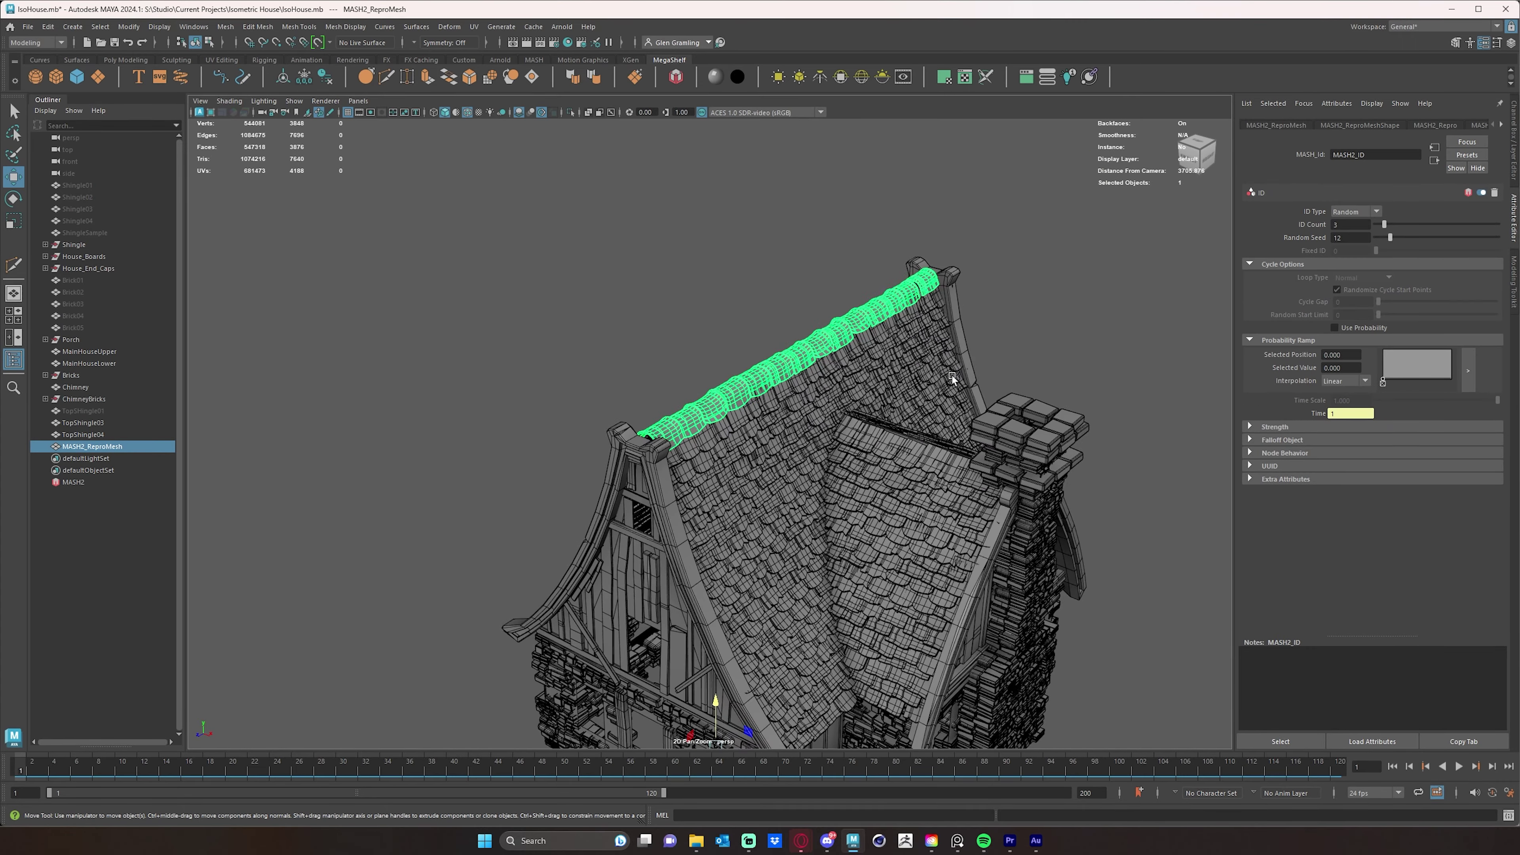
pyautogui.keyDown('alt'); pyautogui.moveTo(952, 375); pyautogui.dragTo(869, 363, button='middle'); pyautogui.keyUp('alt')
pyautogui.keyDown('alt'); pyautogui.moveTo(772, 358); pyautogui.dragTo(751, 339); pyautogui.keyUp('alt')
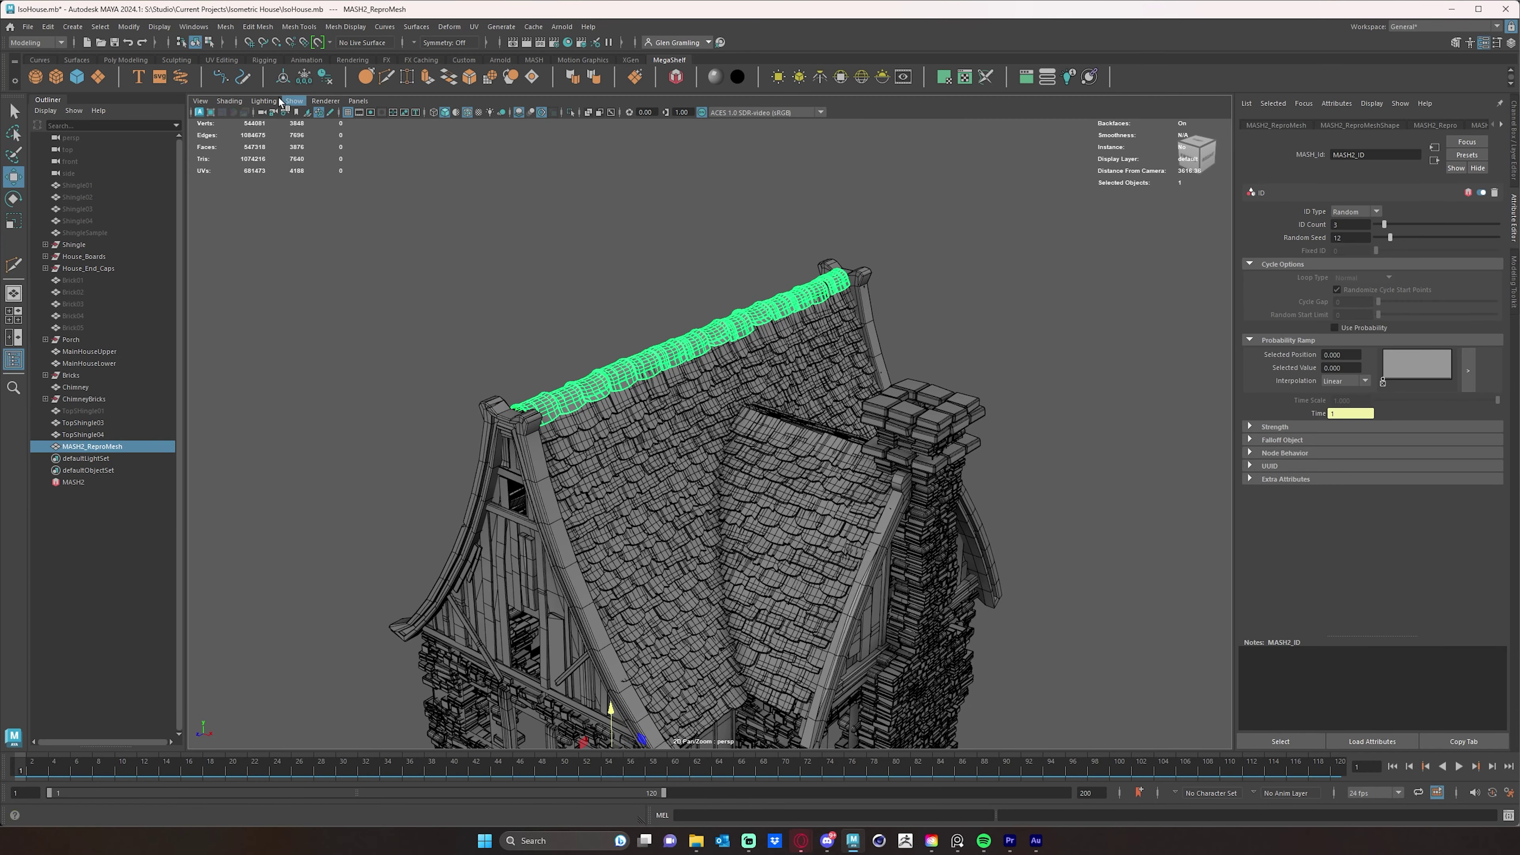
pyautogui.click(325, 76)
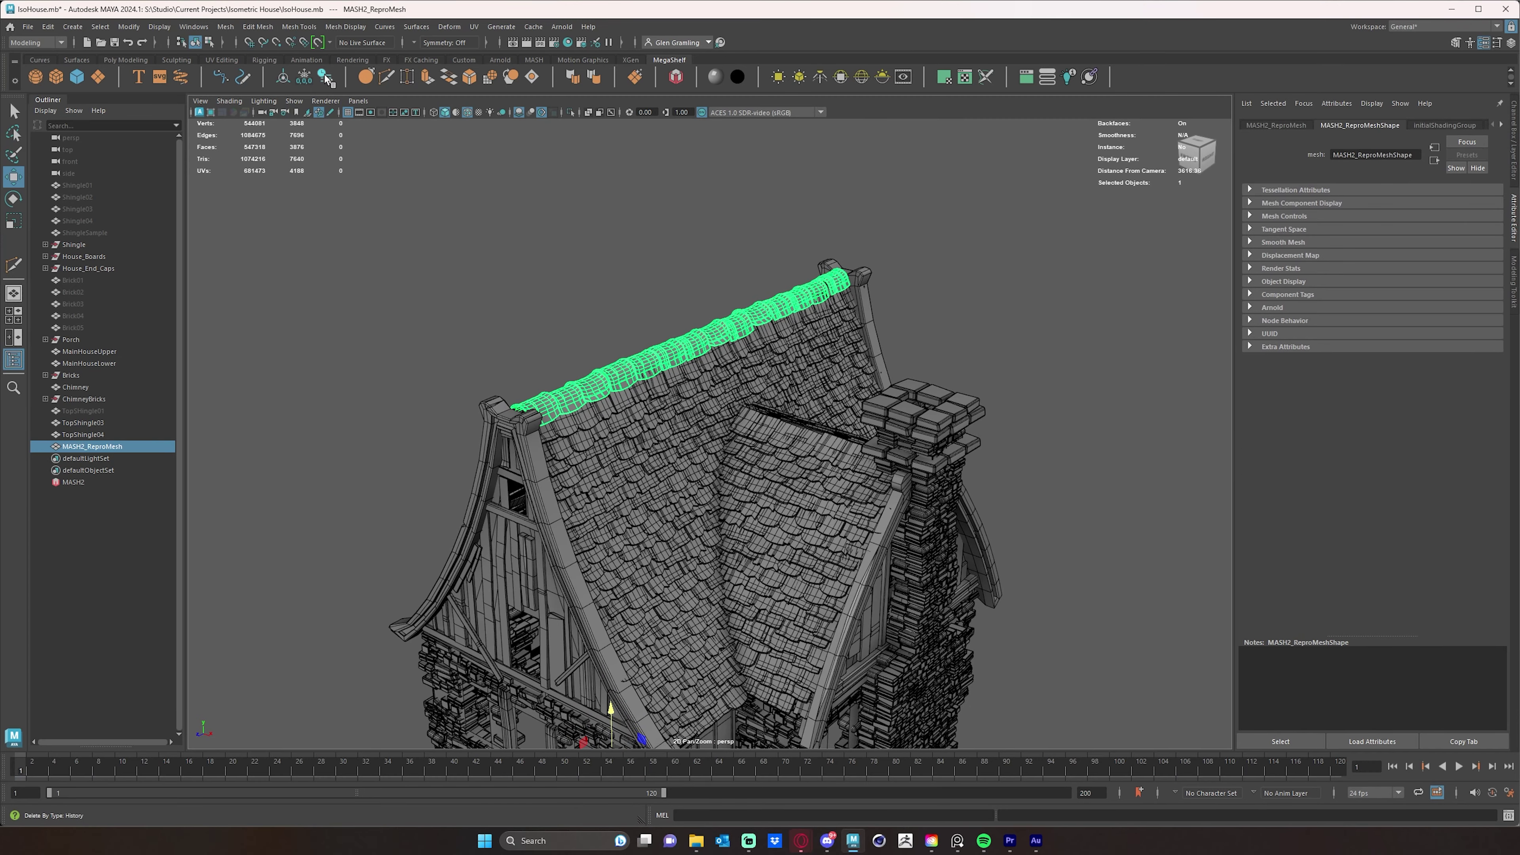
pyautogui.click(73, 483)
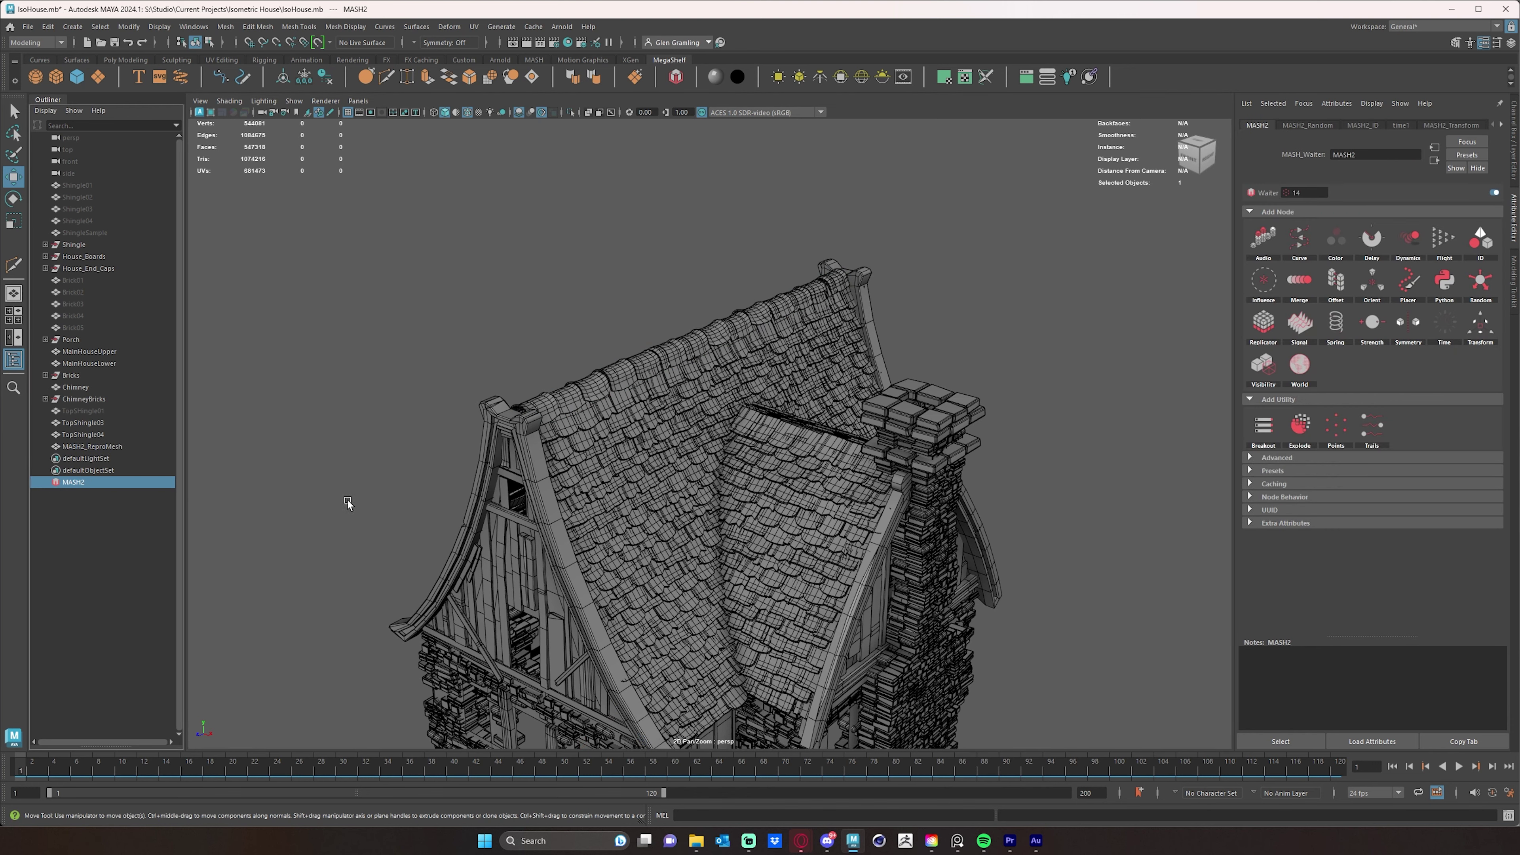
pyautogui.press('Delete')
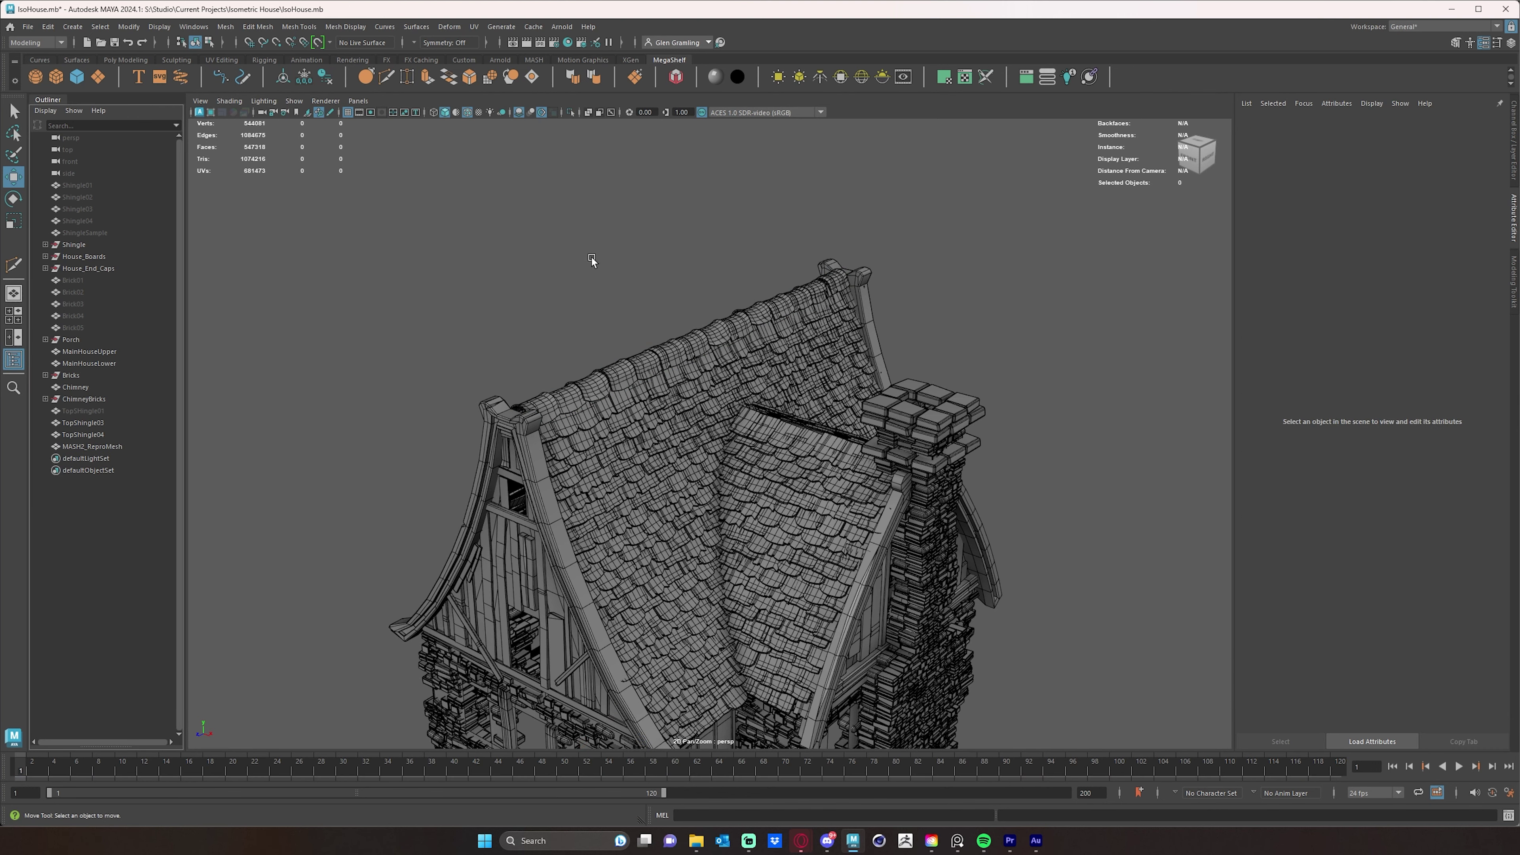
# Step: Separate the combined ridge cap mesh into individual tile objects
pyautogui.click(607, 377)
pyautogui.keyDown('alt'); pyautogui.moveTo(607, 376); pyautogui.dragTo(471, 367); pyautogui.keyUp('alt')
pyautogui.keyDown('alt'); pyautogui.moveTo(471, 367); pyautogui.dragTo(574, 347, button='right'); pyautogui.keyUp('alt')
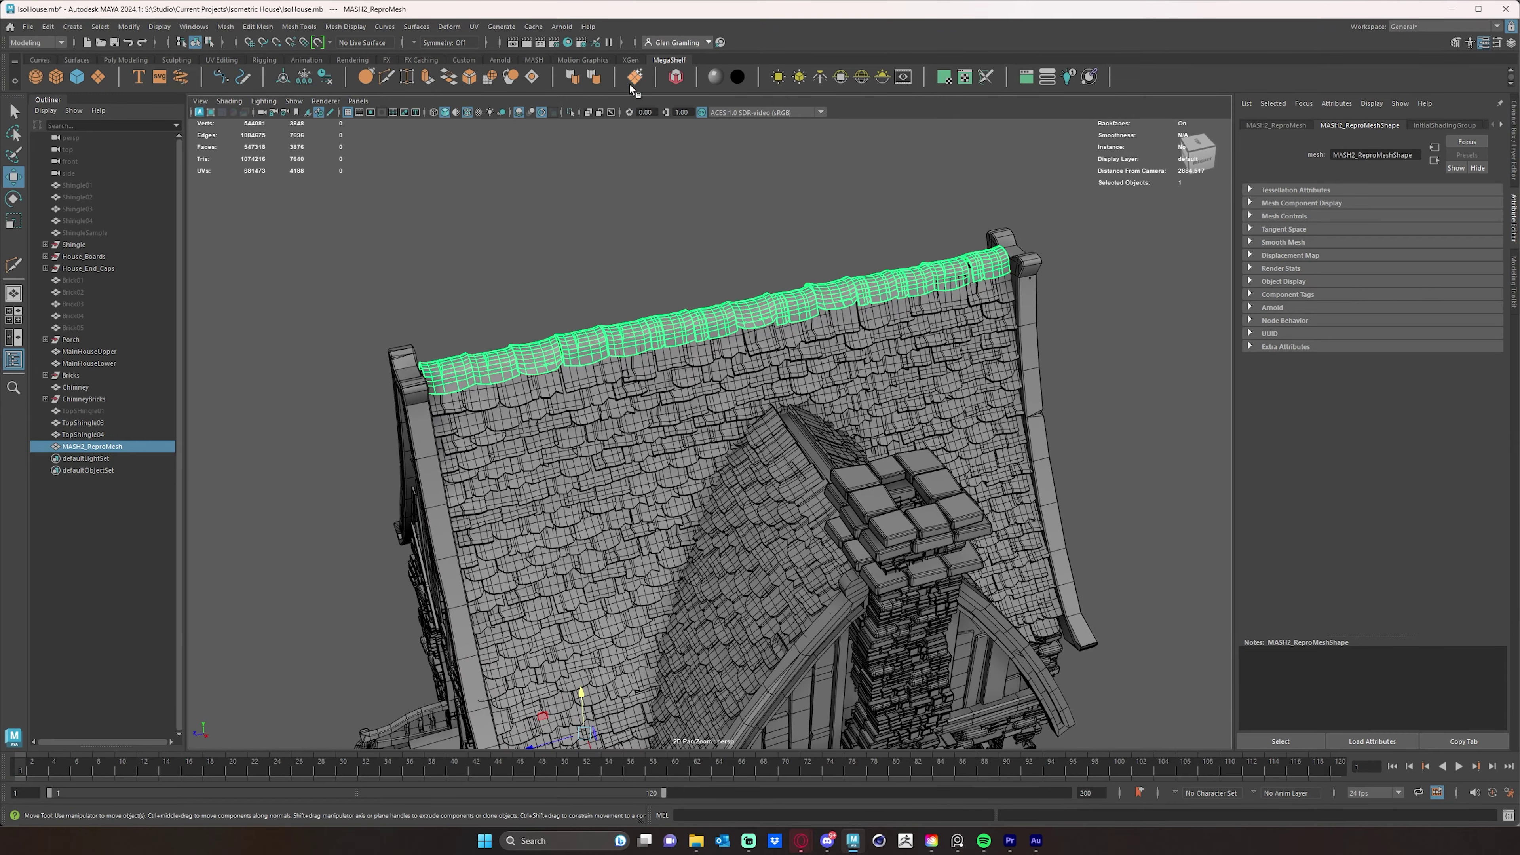
pyautogui.keyDown('alt'); pyautogui.moveTo(428, 199); pyautogui.dragTo(463, 204, button='middle'); pyautogui.keyUp('alt')
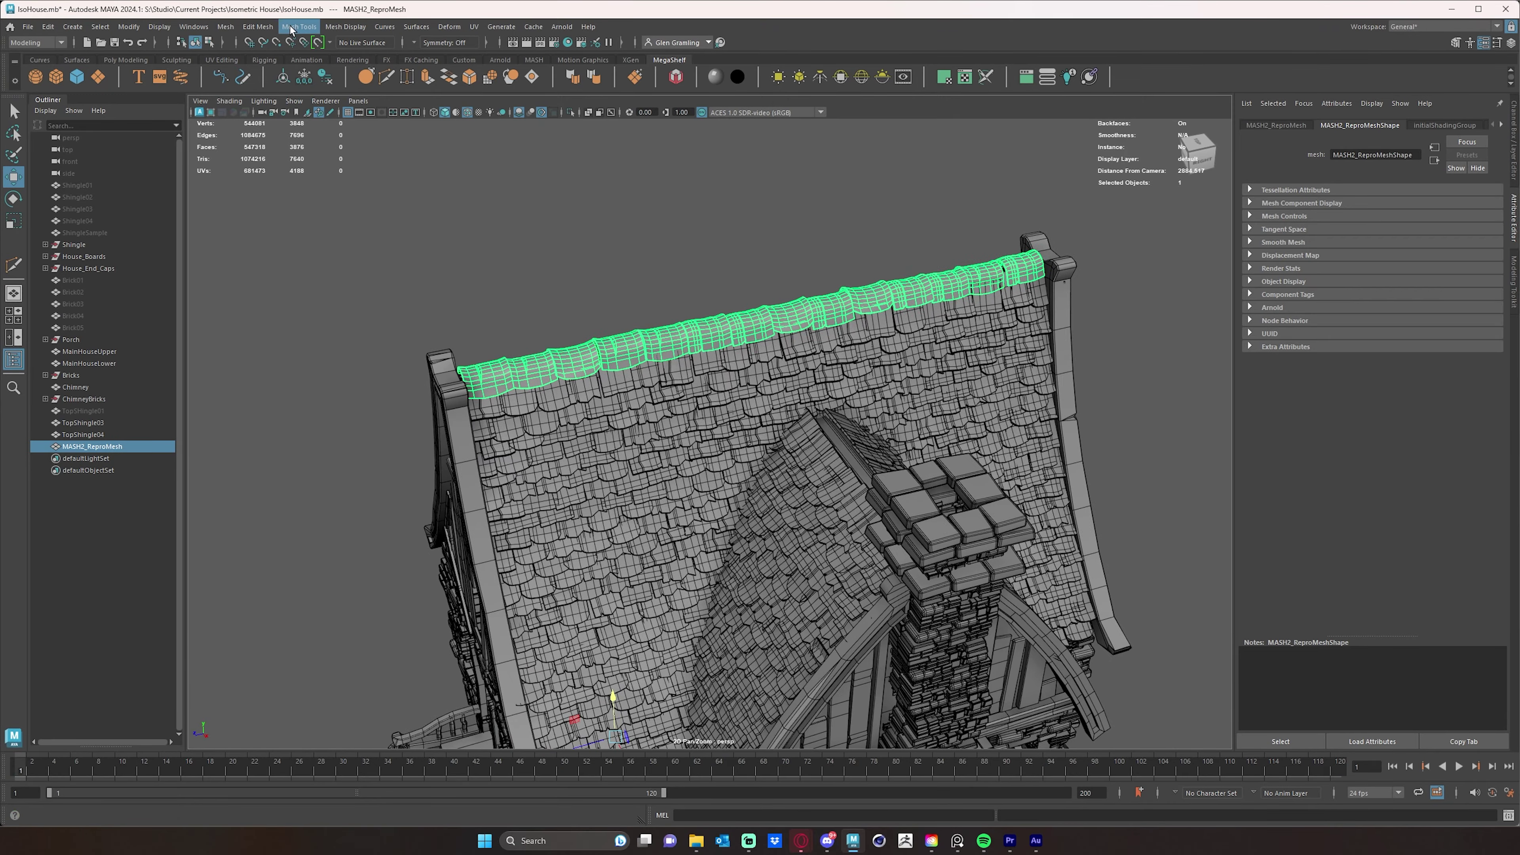
pyautogui.click(224, 27)
pyautogui.click(259, 84)
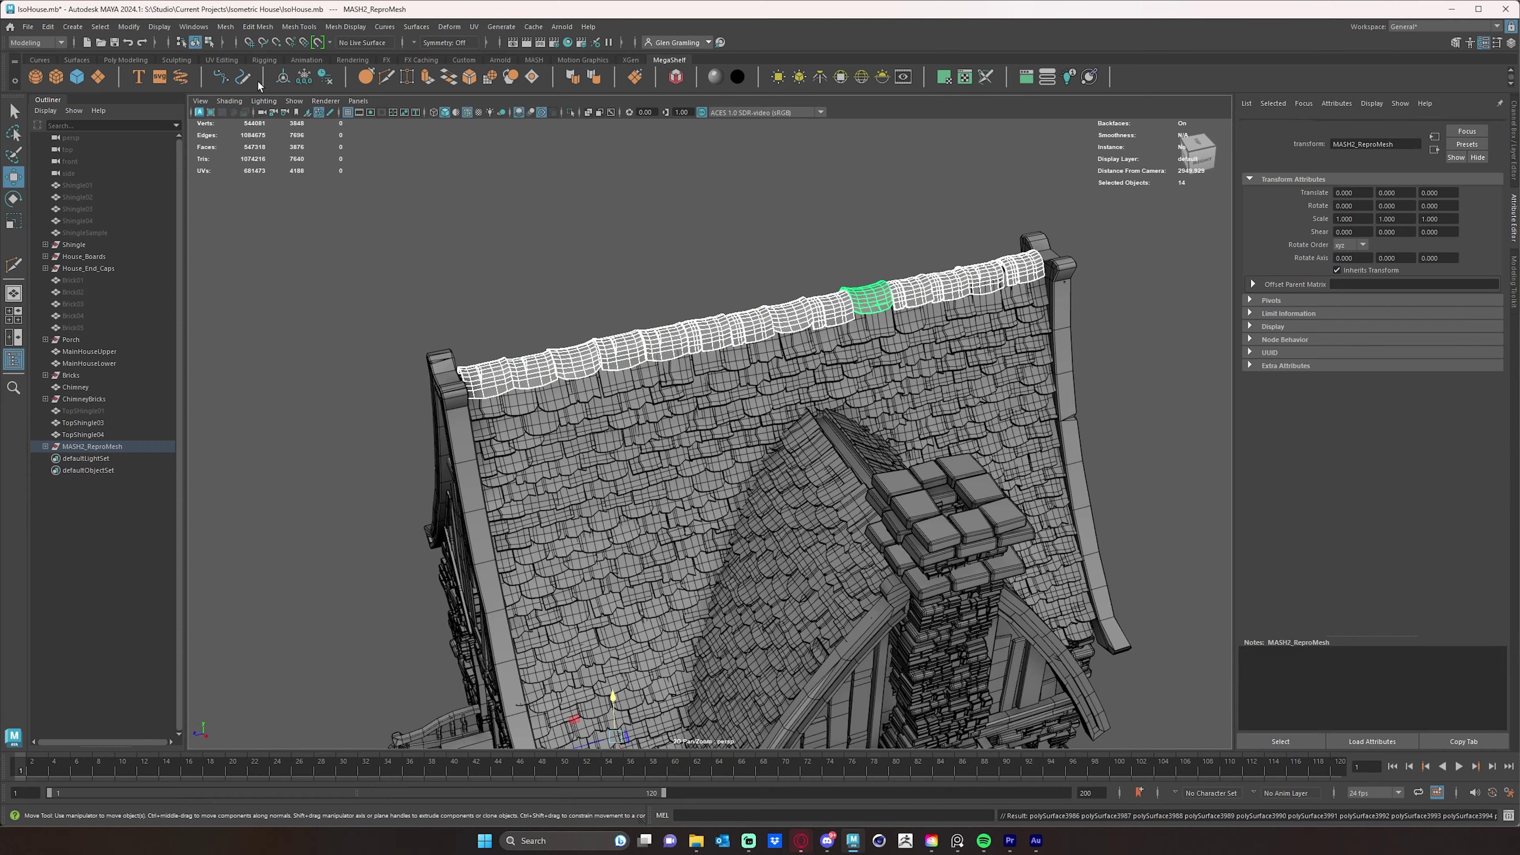
# Step: Select all the separated cap tiles inside the MASH2_ReproMesh group and center their pivots
pyautogui.keyDown('alt'); pyautogui.moveTo(642, 227); pyautogui.dragTo(543, 264); pyautogui.keyUp('alt')
pyautogui.keyDown('alt'); pyautogui.moveTo(426, 261); pyautogui.dragTo(847, 246, button='right'); pyautogui.keyUp('alt')
pyautogui.keyDown('alt'); pyautogui.moveTo(577, 218); pyautogui.dragTo(591, 223, button='middle'); pyautogui.keyUp('alt')
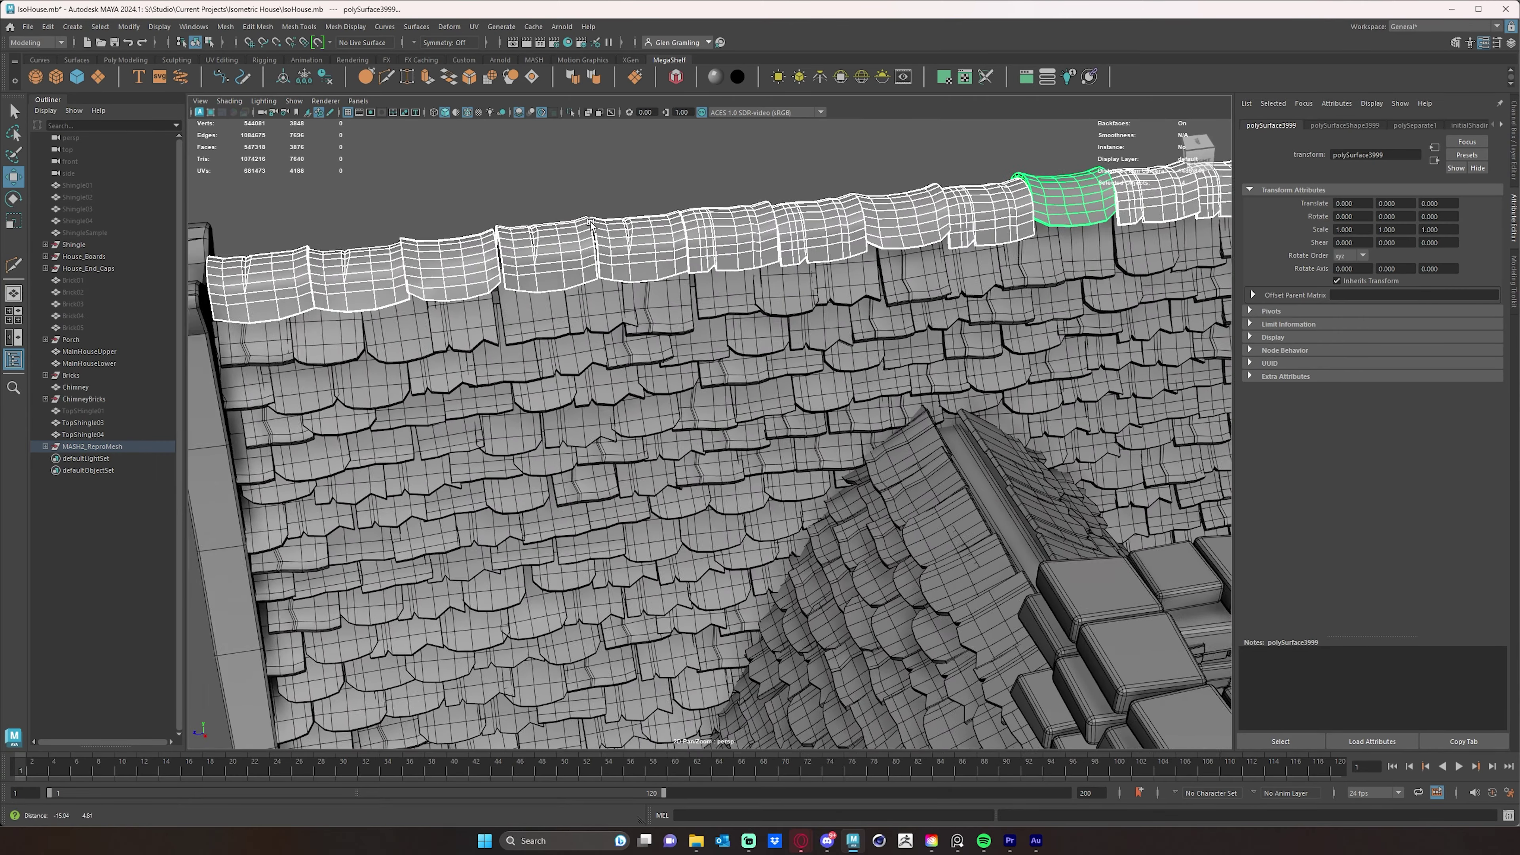
pyautogui.keyDown('alt'); pyautogui.moveTo(591, 224); pyautogui.dragTo(626, 345, button='right'); pyautogui.keyUp('alt')
pyautogui.click(572, 335)
pyautogui.keyDown('alt'); pyautogui.moveTo(584, 272); pyautogui.dragTo(619, 273); pyautogui.keyUp('alt')
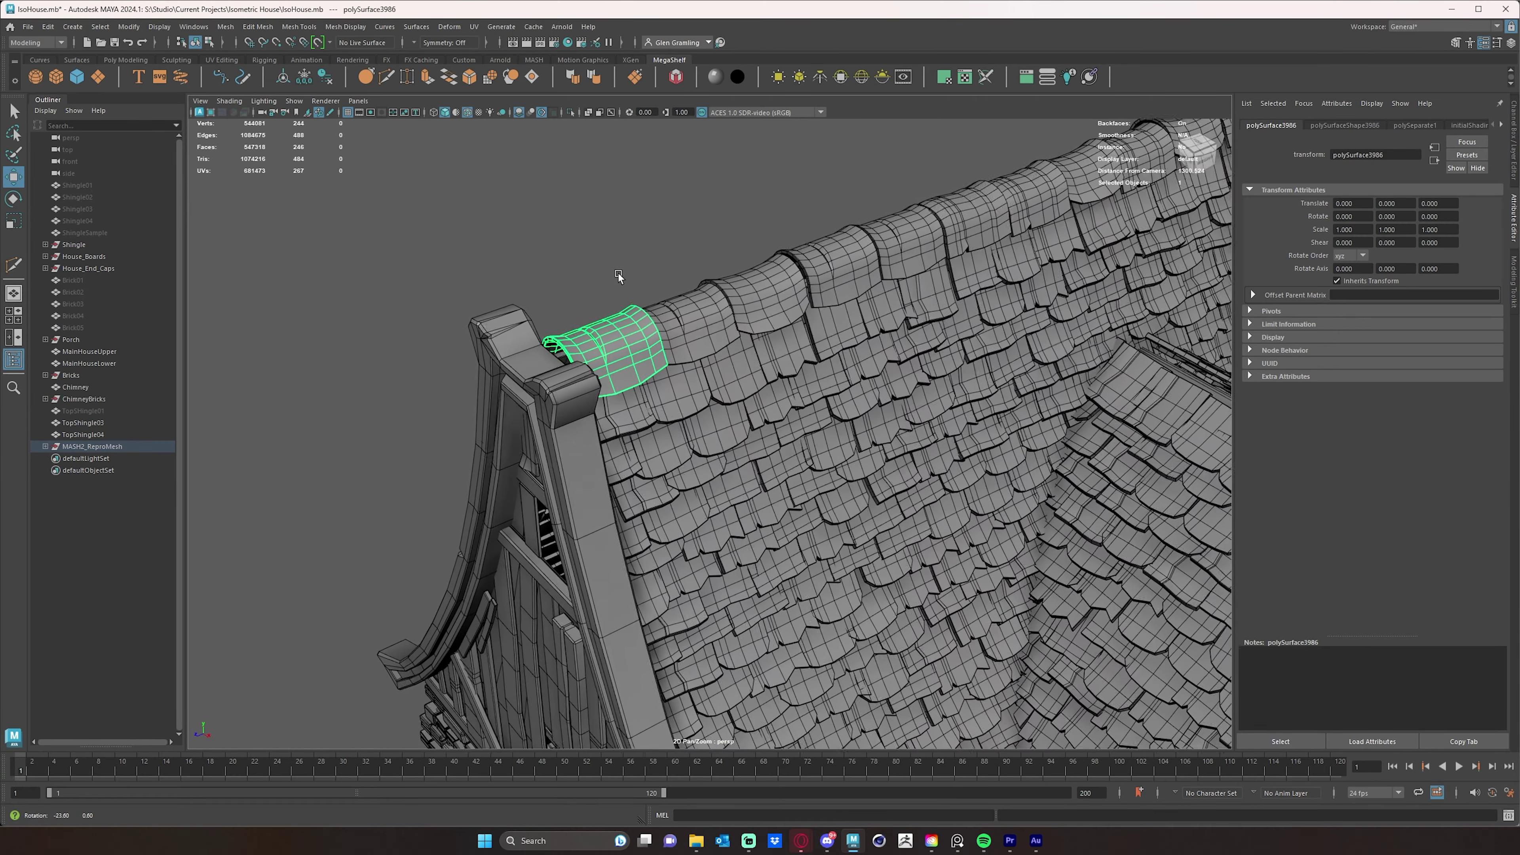
pyautogui.press('e')
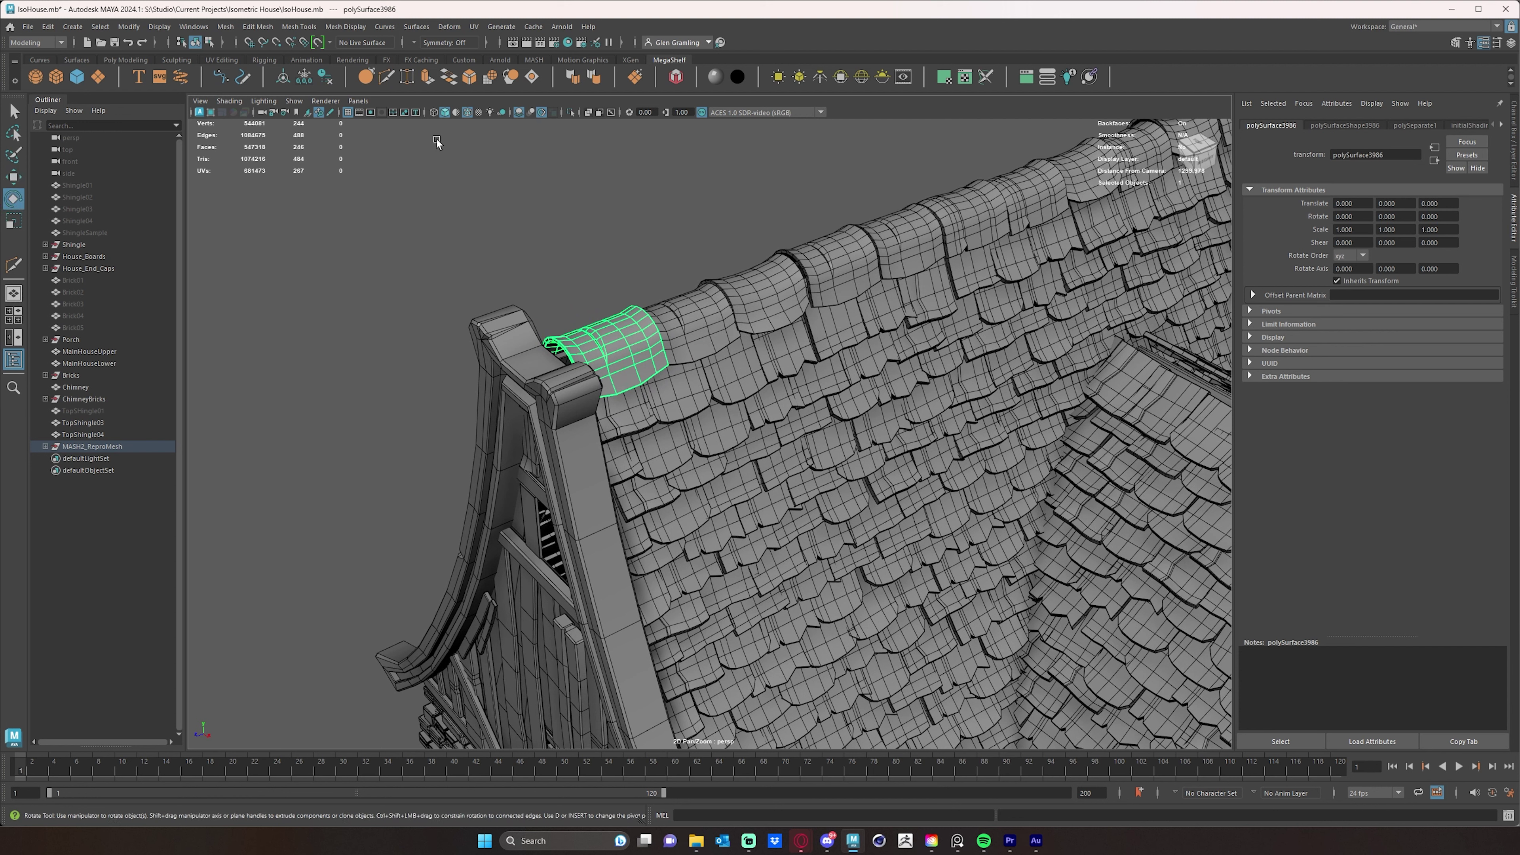
pyautogui.click(76, 448)
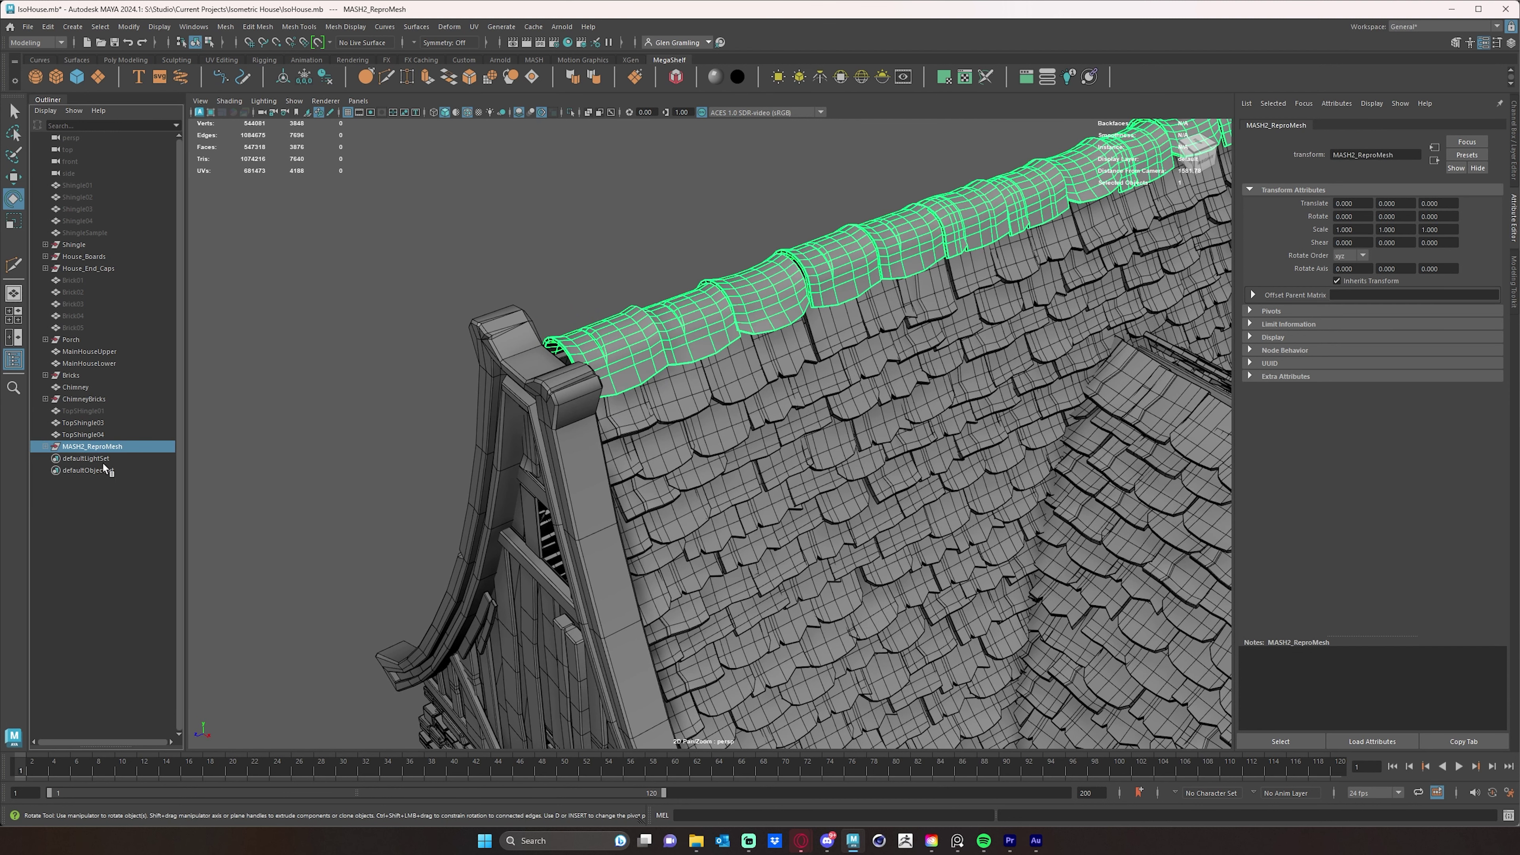
pyautogui.click(45, 447)
pyautogui.click(91, 459)
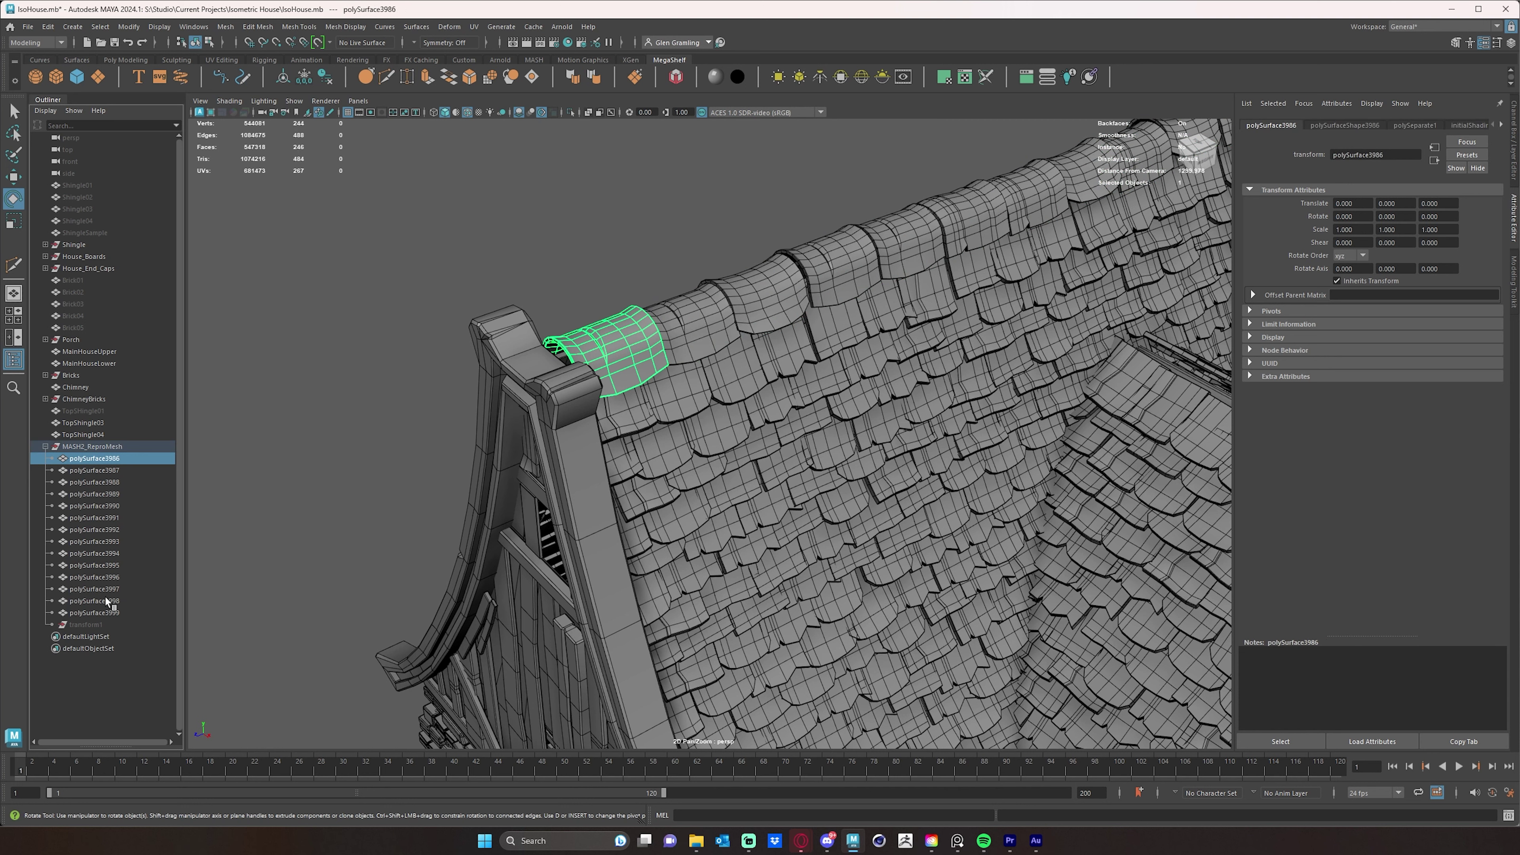
pyautogui.keyDown('shift'); pyautogui.click(103, 610); pyautogui.keyUp('shift')
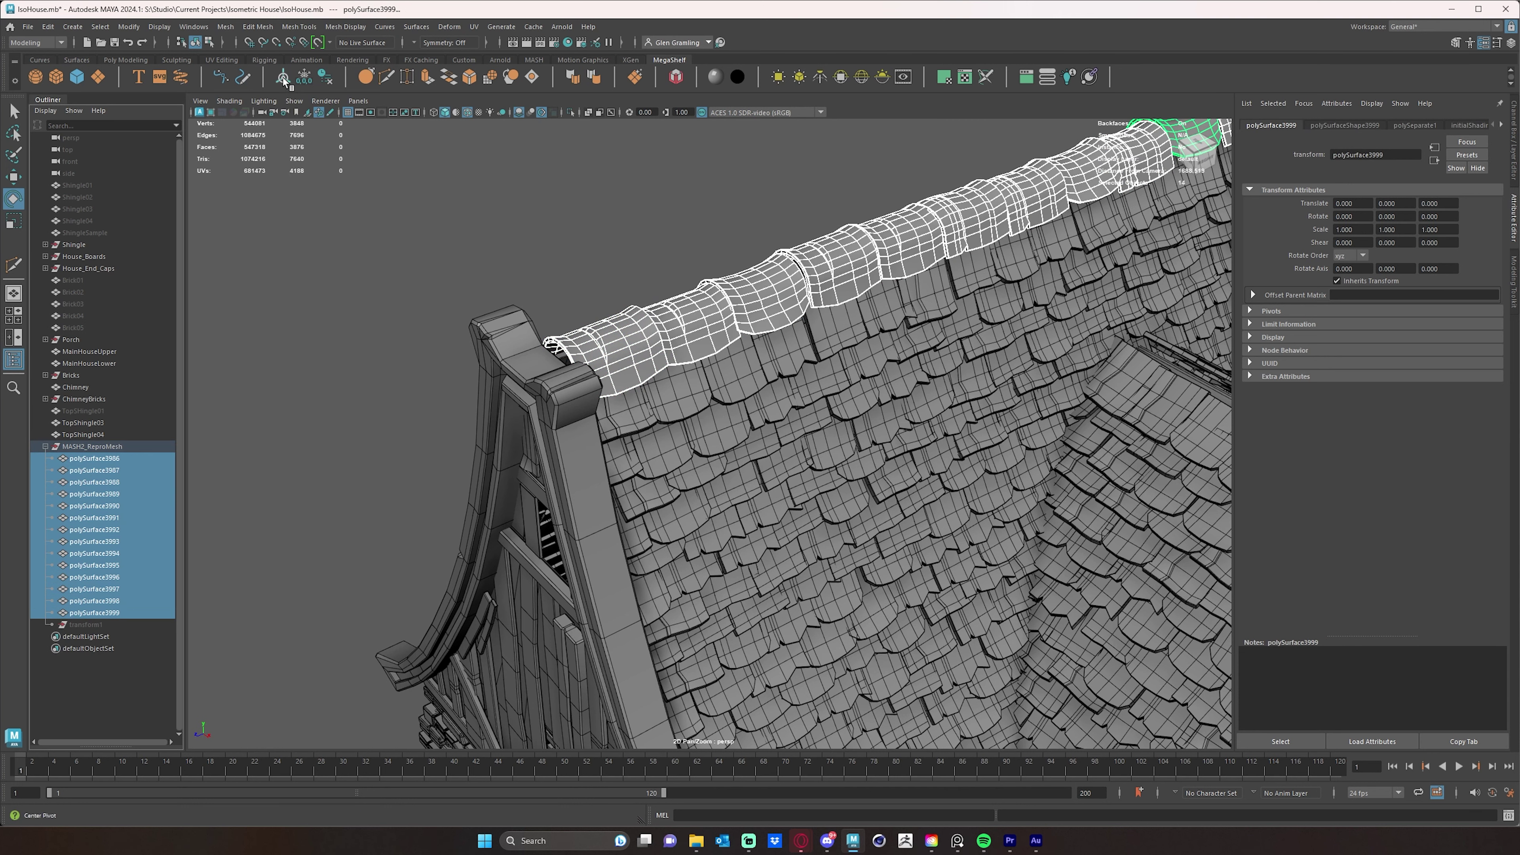
pyautogui.keyDown('alt'); pyautogui.moveTo(641, 288); pyautogui.dragTo(604, 285); pyautogui.keyUp('alt')
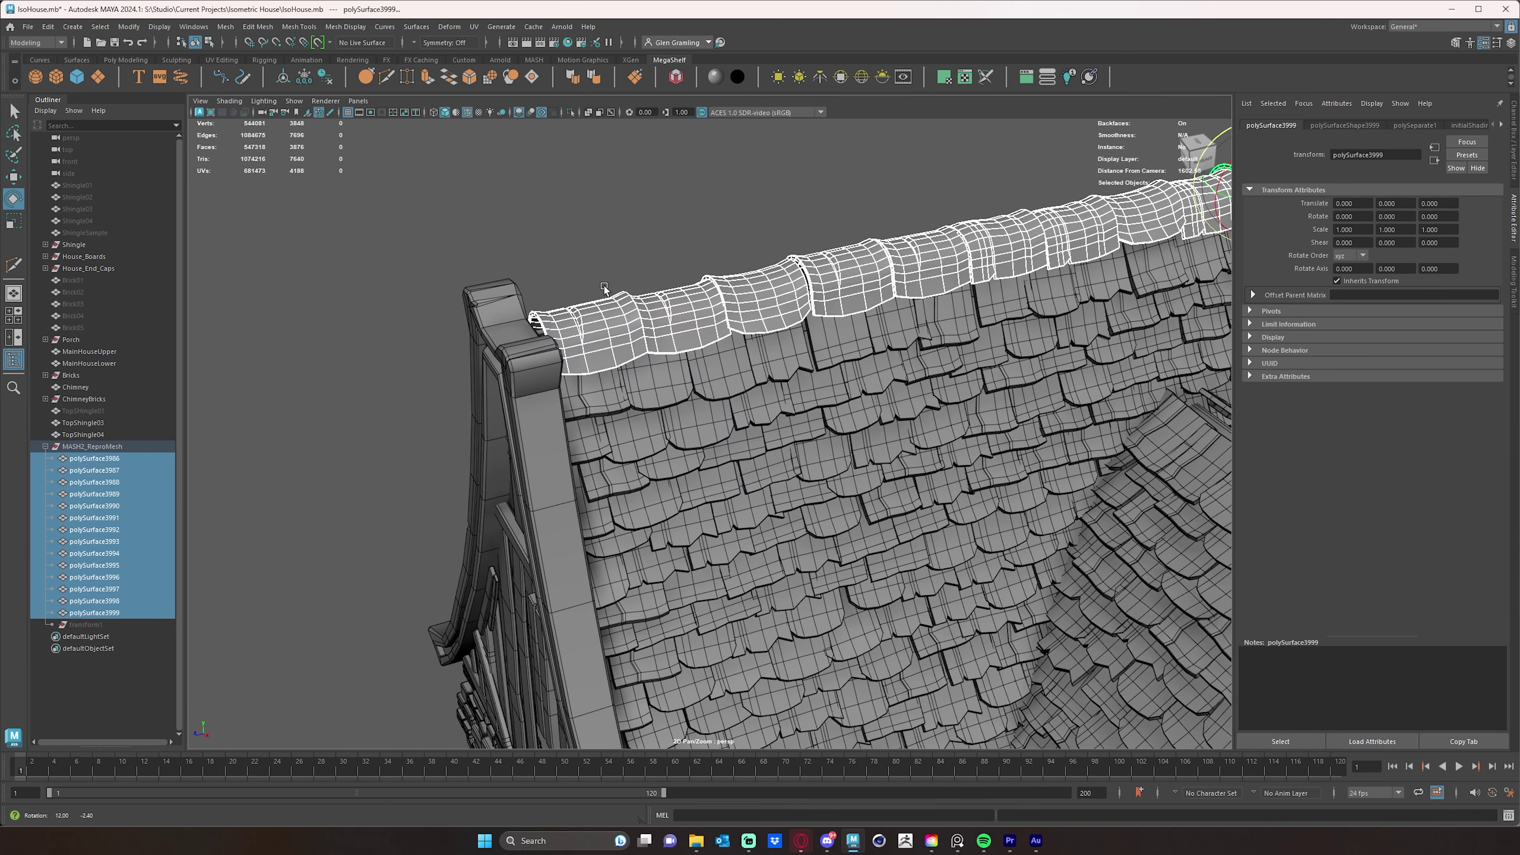
# Step: Tilt the end cap at the near gable to Rotate X 9.653 and shift it to Translate Z -1.158
pyautogui.click(577, 313)
pyautogui.moveTo(507, 358); pyautogui.dragTo(763, 305)
pyautogui.press('w')
pyautogui.click(658, 294)
pyautogui.click(757, 293)
# Step: Tilt a plain cap in the middle of the ridge to Rotate X -4.245 and nudge it slightly along the ridge
pyautogui.keyDown('alt'); pyautogui.moveTo(1101, 258); pyautogui.dragTo(647, 340); pyautogui.keyUp('alt')
pyautogui.scroll(5, 647, 340)
pyautogui.keyDown('alt'); pyautogui.moveTo(667, 285); pyautogui.dragTo(693, 263); pyautogui.keyUp('alt')
pyautogui.click(707, 248)
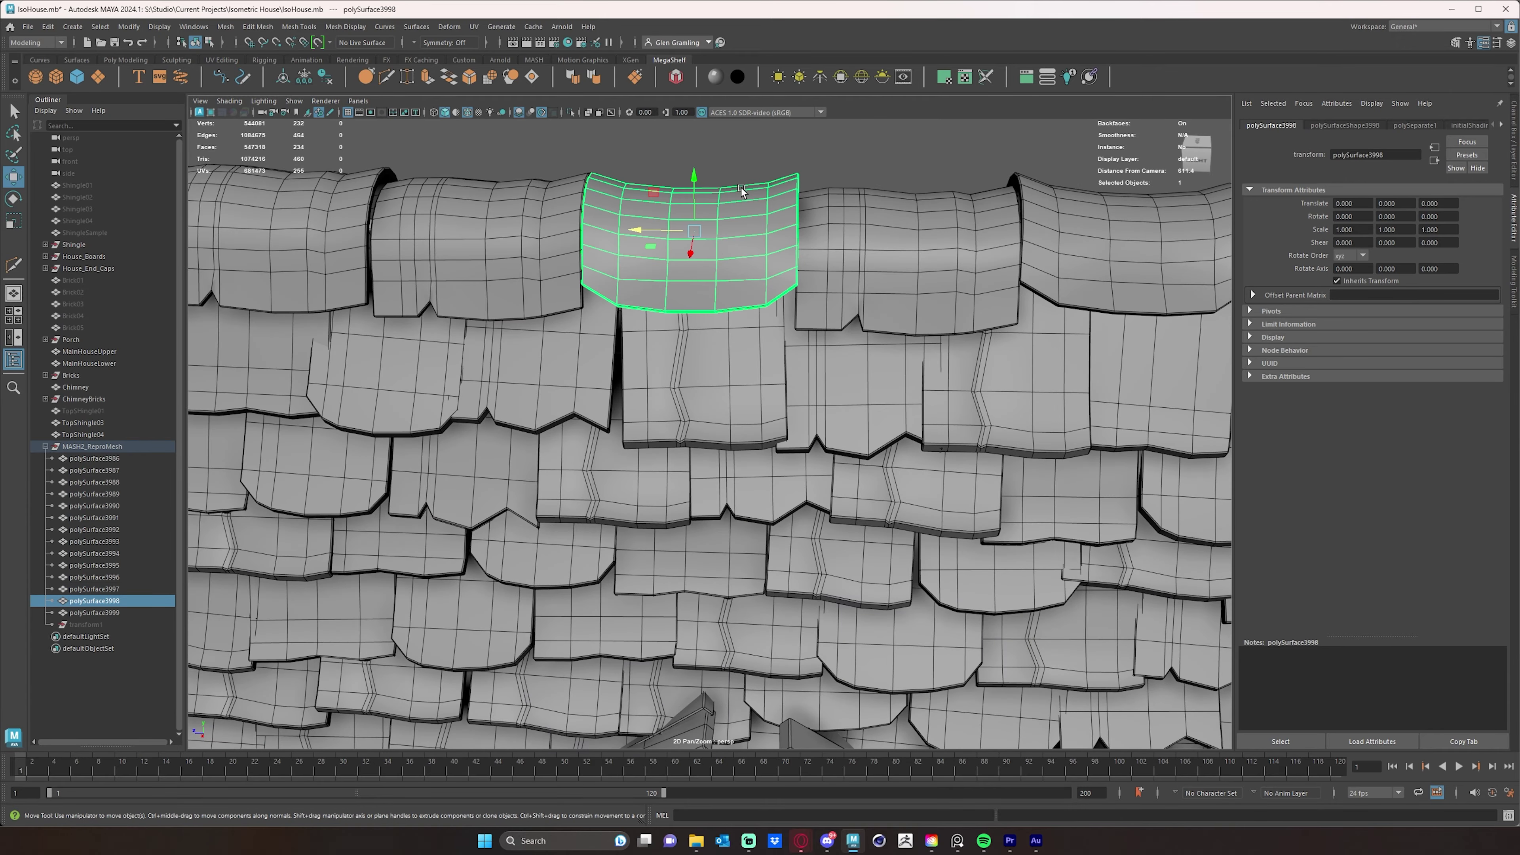
pyautogui.press('e')
pyautogui.moveTo(711, 206); pyautogui.dragTo(673, 229)
pyautogui.press('w')
# Step: Adjust the caps near the far gable along the ridge, placing one at Translate Z -4.499 with Scale Z 1.047
pyautogui.keyDown('alt'); pyautogui.moveTo(1225, 239); pyautogui.dragTo(942, 257, button='middle'); pyautogui.keyUp('alt')
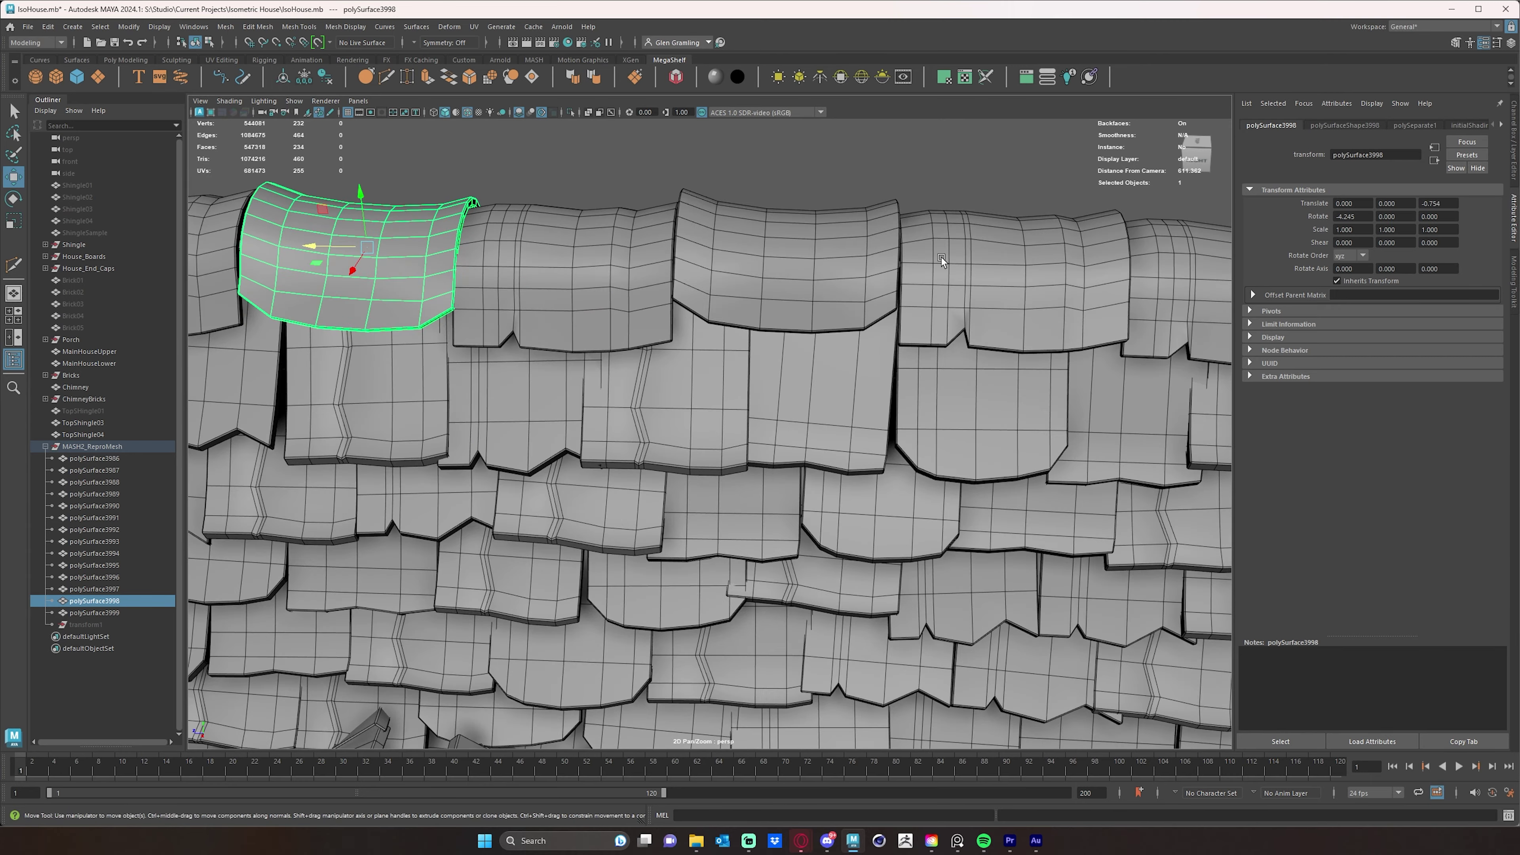
pyautogui.keyDown('alt'); pyautogui.moveTo(942, 257); pyautogui.dragTo(803, 270, button='right'); pyautogui.keyUp('alt')
pyautogui.keyDown('alt'); pyautogui.moveTo(1224, 382); pyautogui.dragTo(871, 365, button='middle'); pyautogui.keyUp('alt')
pyautogui.click(859, 353)
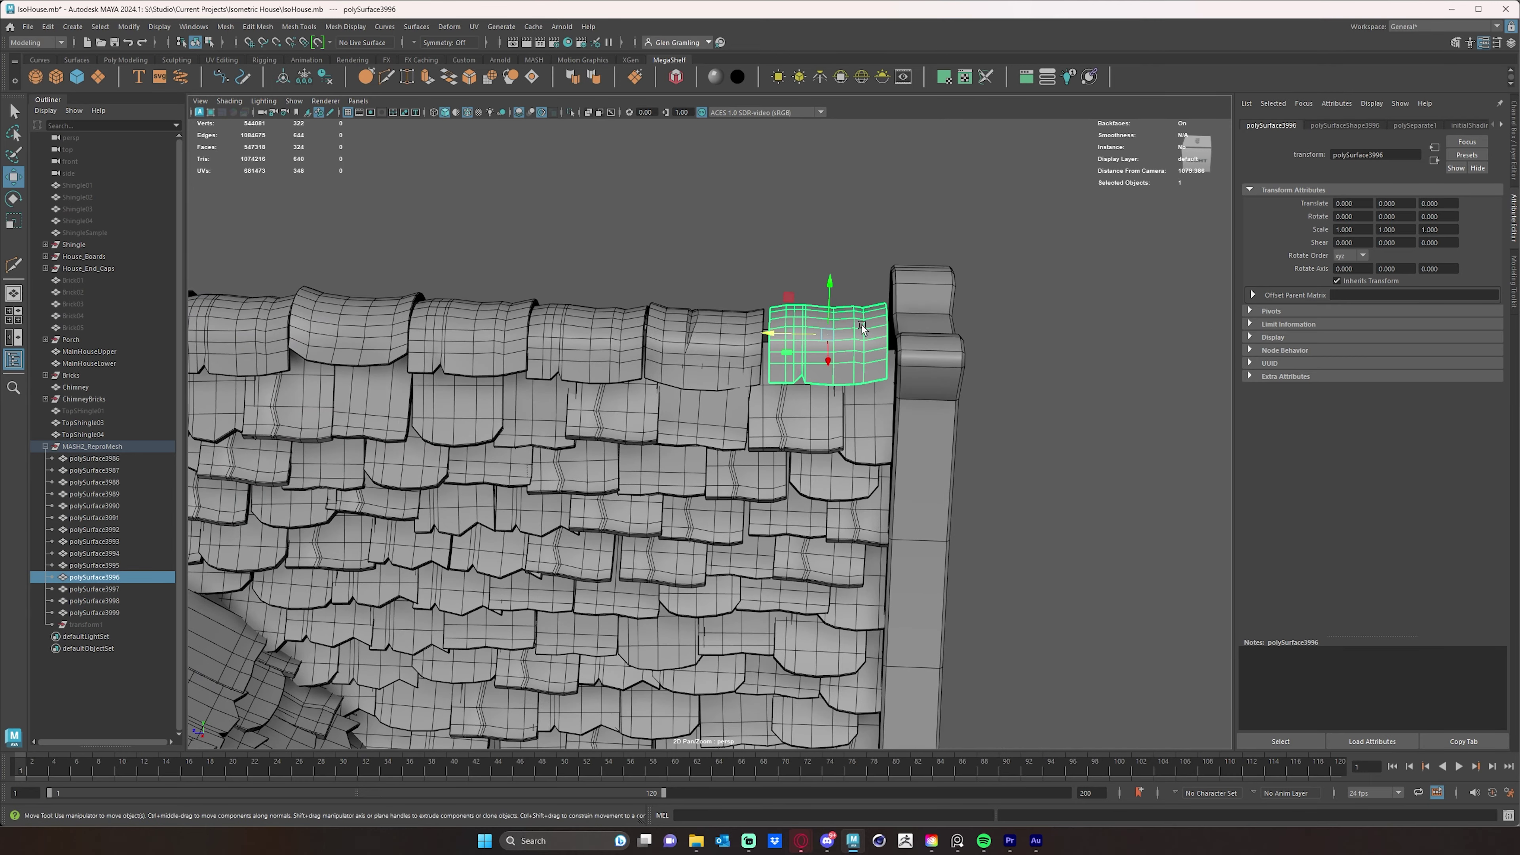
pyautogui.moveTo(802, 331); pyautogui.dragTo(540, 501)
pyautogui.click(730, 364)
pyautogui.press('e')
pyautogui.press('r')
pyautogui.press('e')
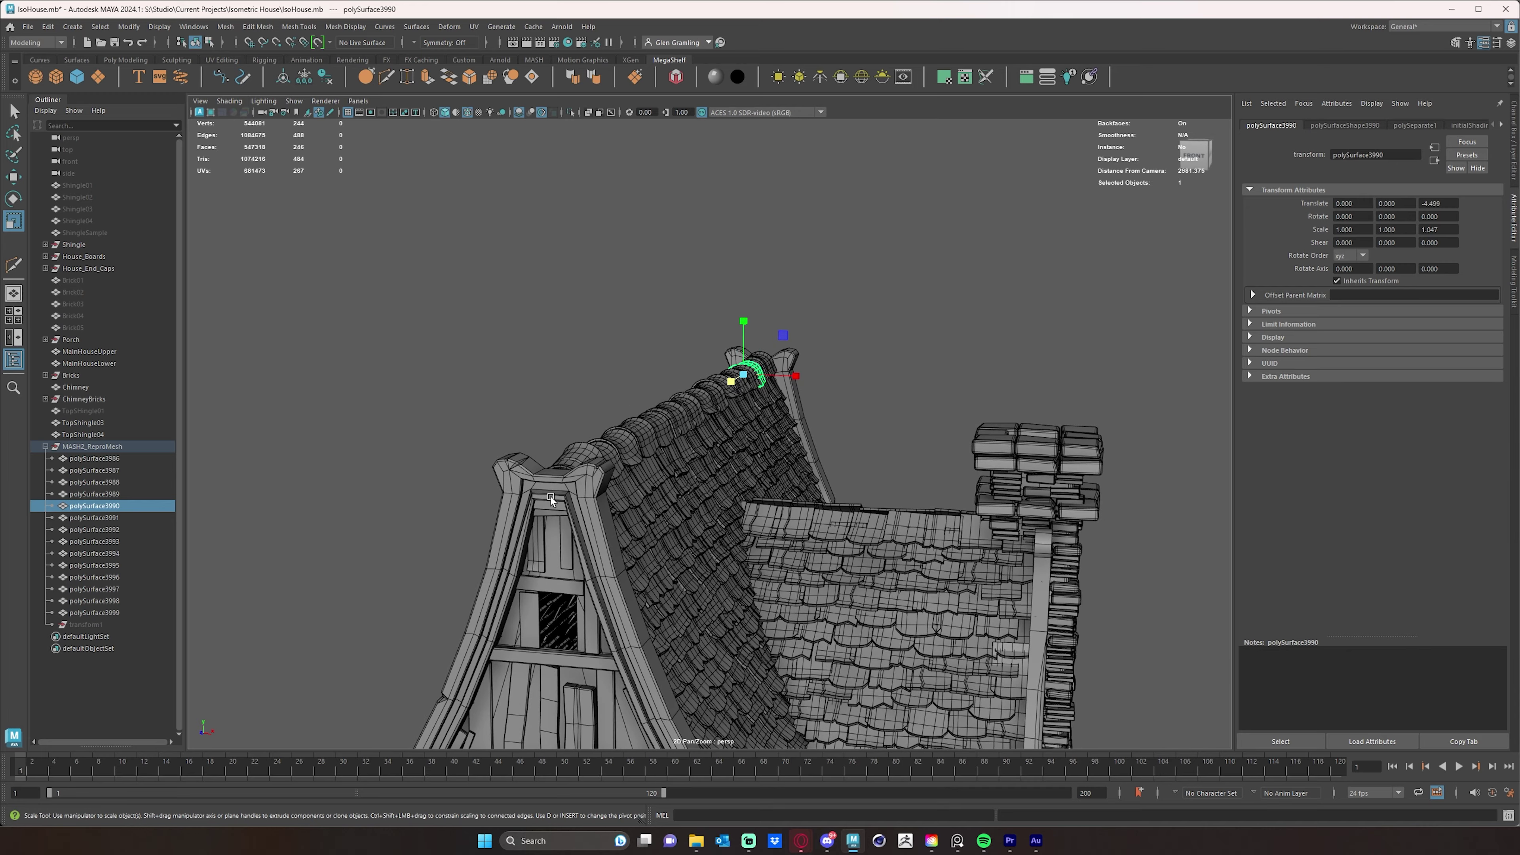
# Step: Examine the adjusted caps along the whole main ridge for gaps and variation
pyautogui.click(656, 282)
pyautogui.keyDown('alt'); pyautogui.moveTo(657, 281); pyautogui.dragTo(695, 405); pyautogui.keyUp('alt')
pyautogui.scroll(3, 643, 317)
pyautogui.scroll(4, 746, 348)
pyautogui.keyDown('alt'); pyautogui.moveTo(643, 316); pyautogui.dragTo(959, 264, button='middle'); pyautogui.keyUp('alt')
pyautogui.scroll(-3, 800, 272)
pyautogui.keyDown('alt'); pyautogui.moveTo(800, 272); pyautogui.dragTo(850, 293, button='middle'); pyautogui.keyUp('alt')
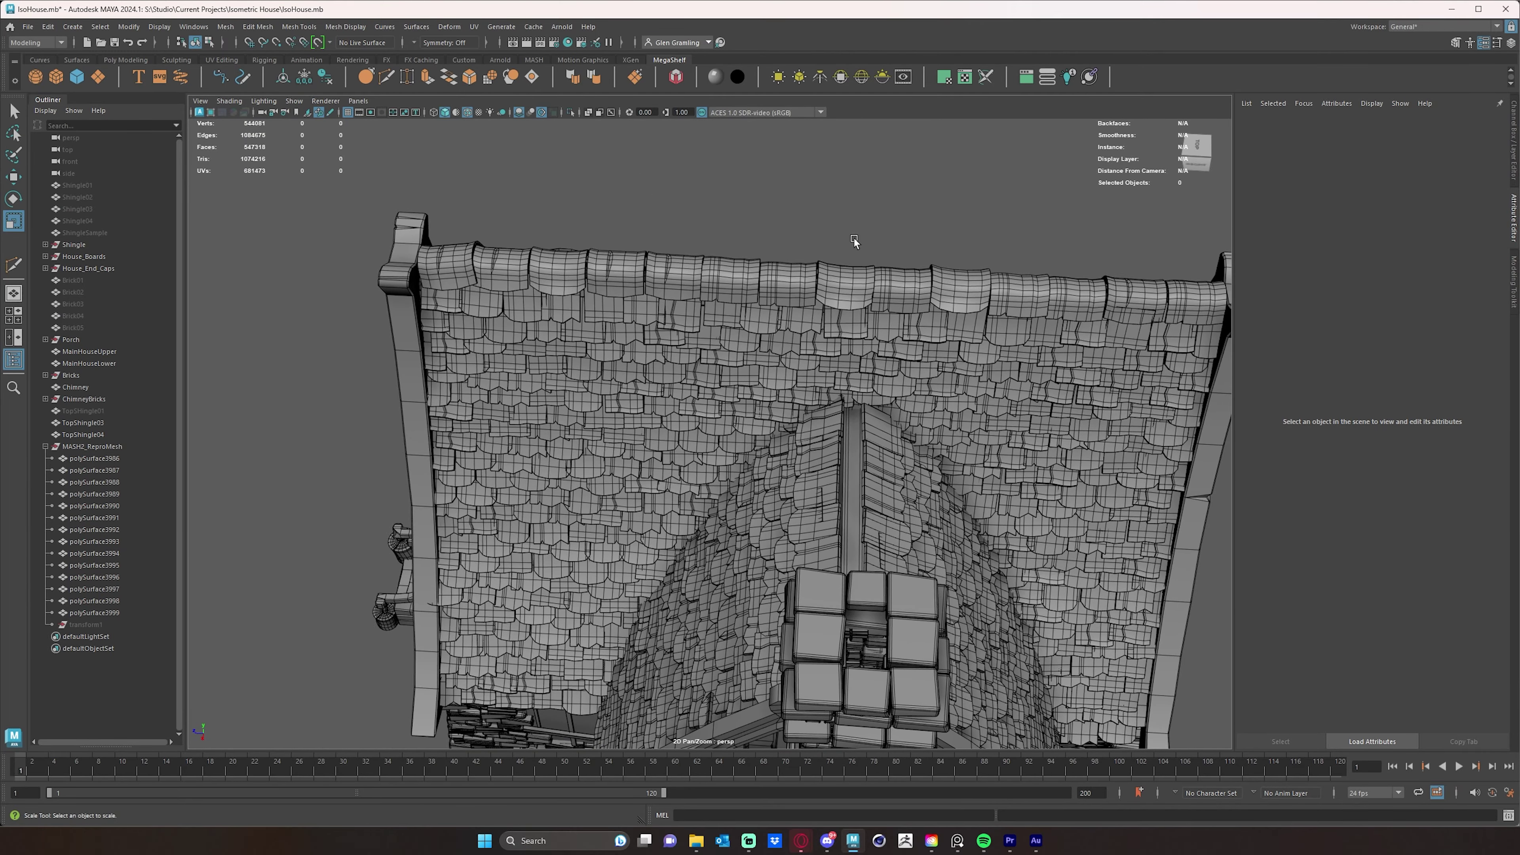
# Step: Duplicate the first seven caps from the near gable and raise the copies about 198 units above the roof
pyautogui.keyDown('alt'); pyautogui.moveTo(864, 345); pyautogui.dragTo(970, 321); pyautogui.keyUp('alt')
pyautogui.click(395, 275)
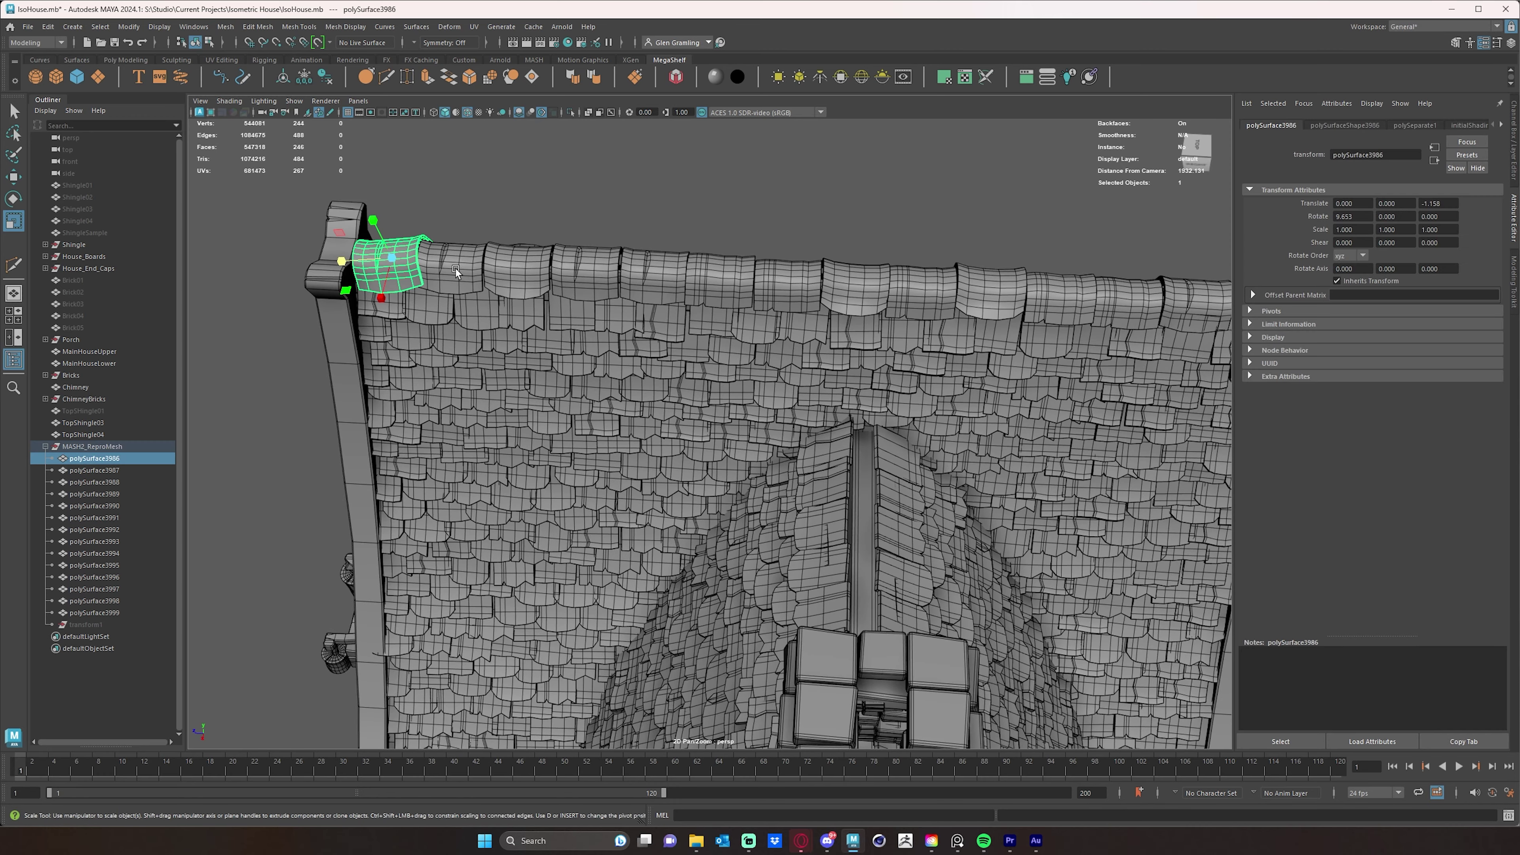
pyautogui.keyDown('shift'); pyautogui.click(457, 268); pyautogui.keyUp('shift')
pyautogui.keyDown('shift'); pyautogui.click(533, 273); pyautogui.keyUp('shift')
pyautogui.keyDown('shift'); pyautogui.click(580, 276); pyautogui.keyUp('shift')
pyautogui.keyDown('shift'); pyautogui.click(653, 281); pyautogui.keyUp('shift')
pyautogui.keyDown('shift'); pyautogui.click(728, 285); pyautogui.keyUp('shift')
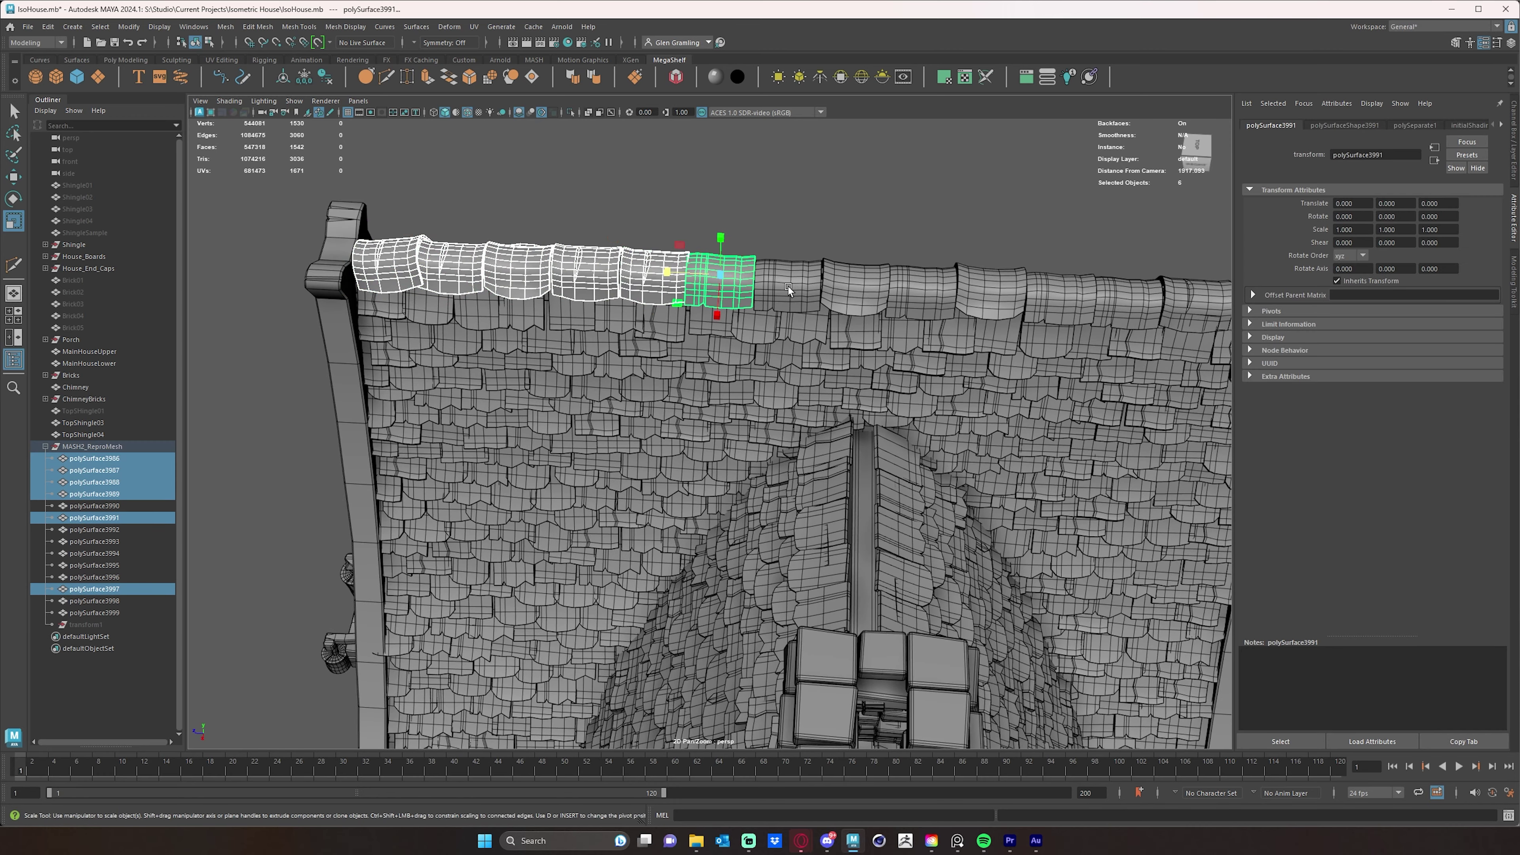
pyautogui.keyDown('shift'); pyautogui.click(796, 286); pyautogui.keyUp('shift')
pyautogui.keyDown('shift'); pyautogui.click(861, 288); pyautogui.keyUp('shift')
pyautogui.keyDown('alt'); pyautogui.moveTo(989, 423); pyautogui.dragTo(874, 299); pyautogui.keyUp('alt')
pyautogui.keyDown('shift'); pyautogui.click(846, 281); pyautogui.keyUp('shift')
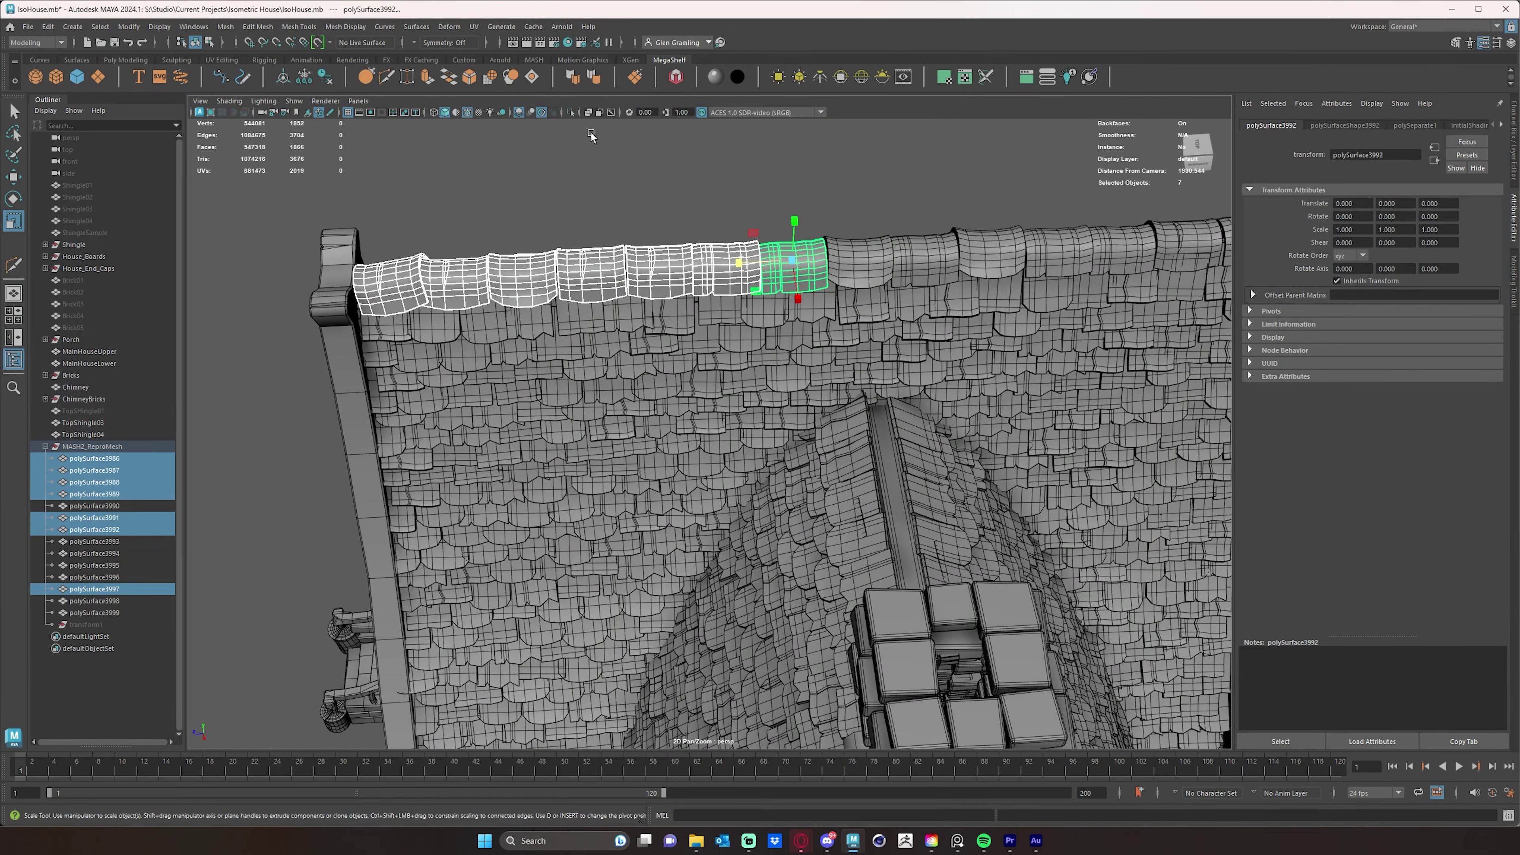
pyautogui.keyDown('alt'); pyautogui.moveTo(592, 132); pyautogui.dragTo(626, 322); pyautogui.keyUp('alt')
pyautogui.scroll(-5, 590, 297)
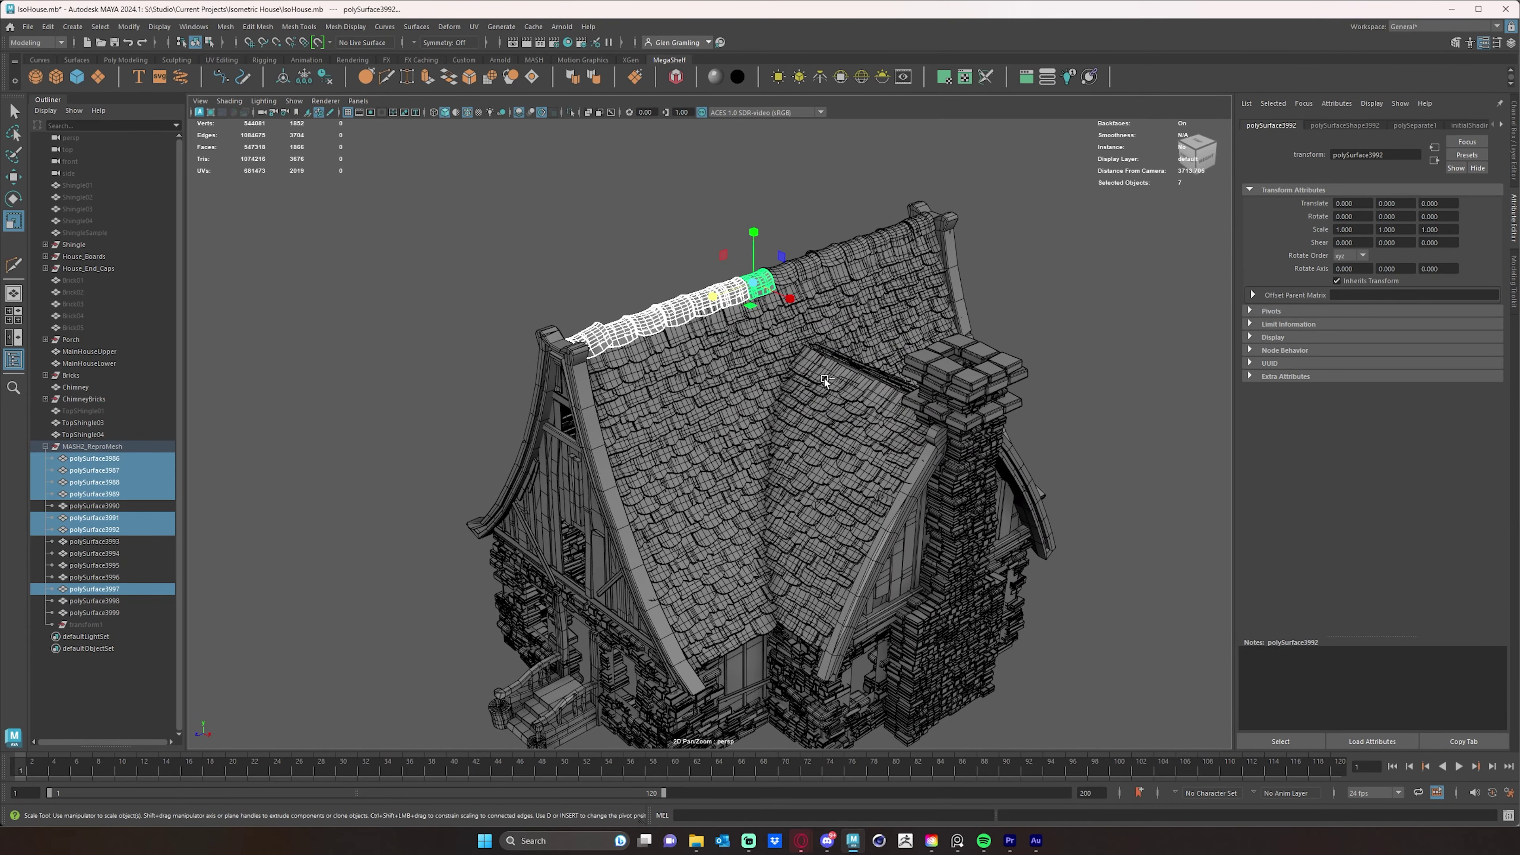
pyautogui.hotkey('ctrl', 'd')
pyautogui.press('w')
pyautogui.moveTo(754, 245); pyautogui.dragTo(764, 168)
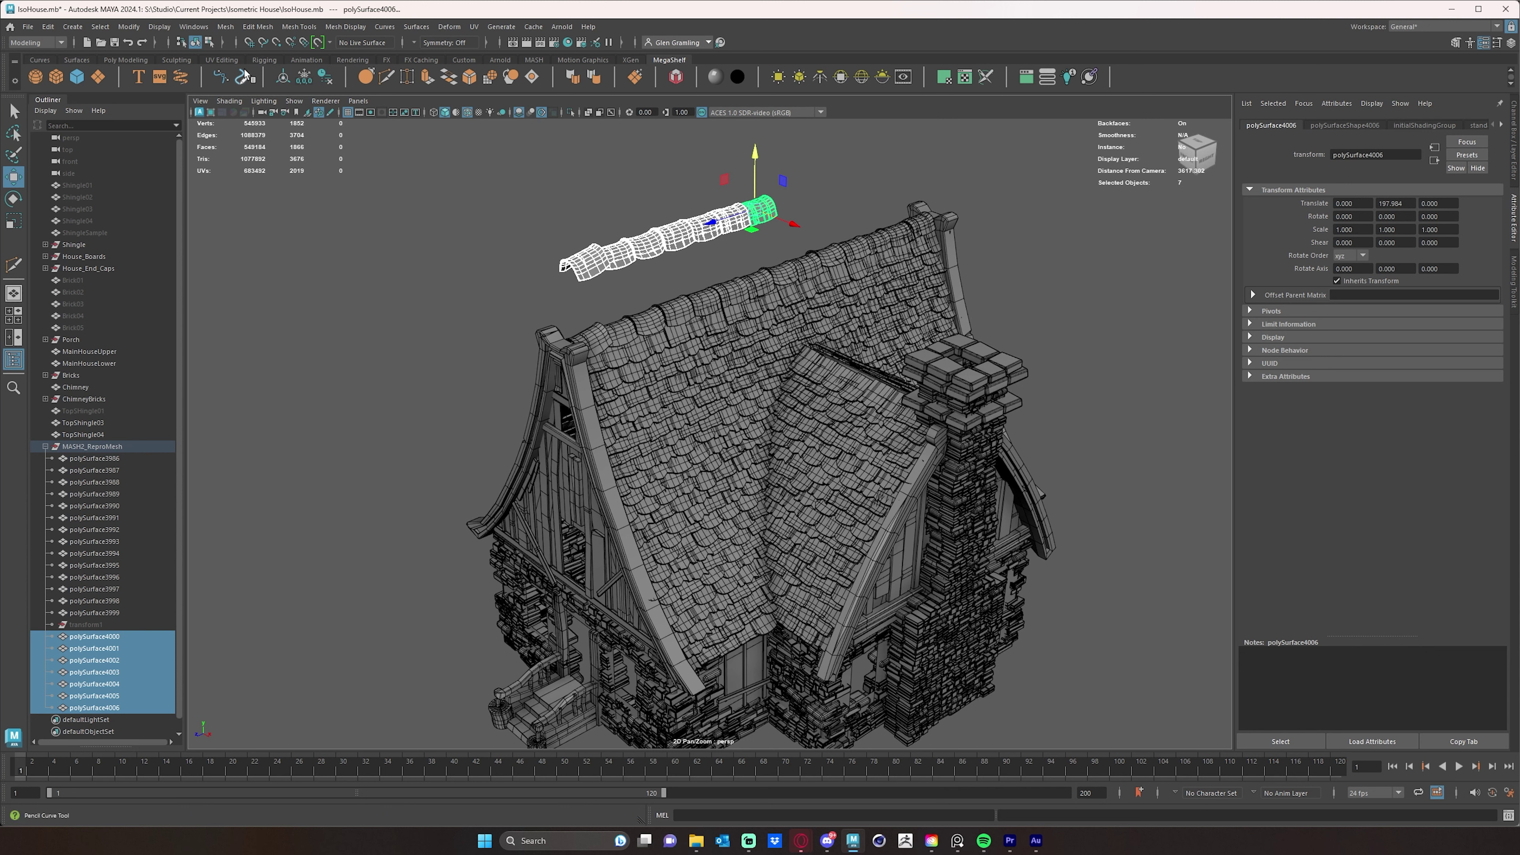
# Step: Combine the seven duplicated caps into one mesh and move it over the side roof at Translate X 498.342
pyautogui.click(226, 27)
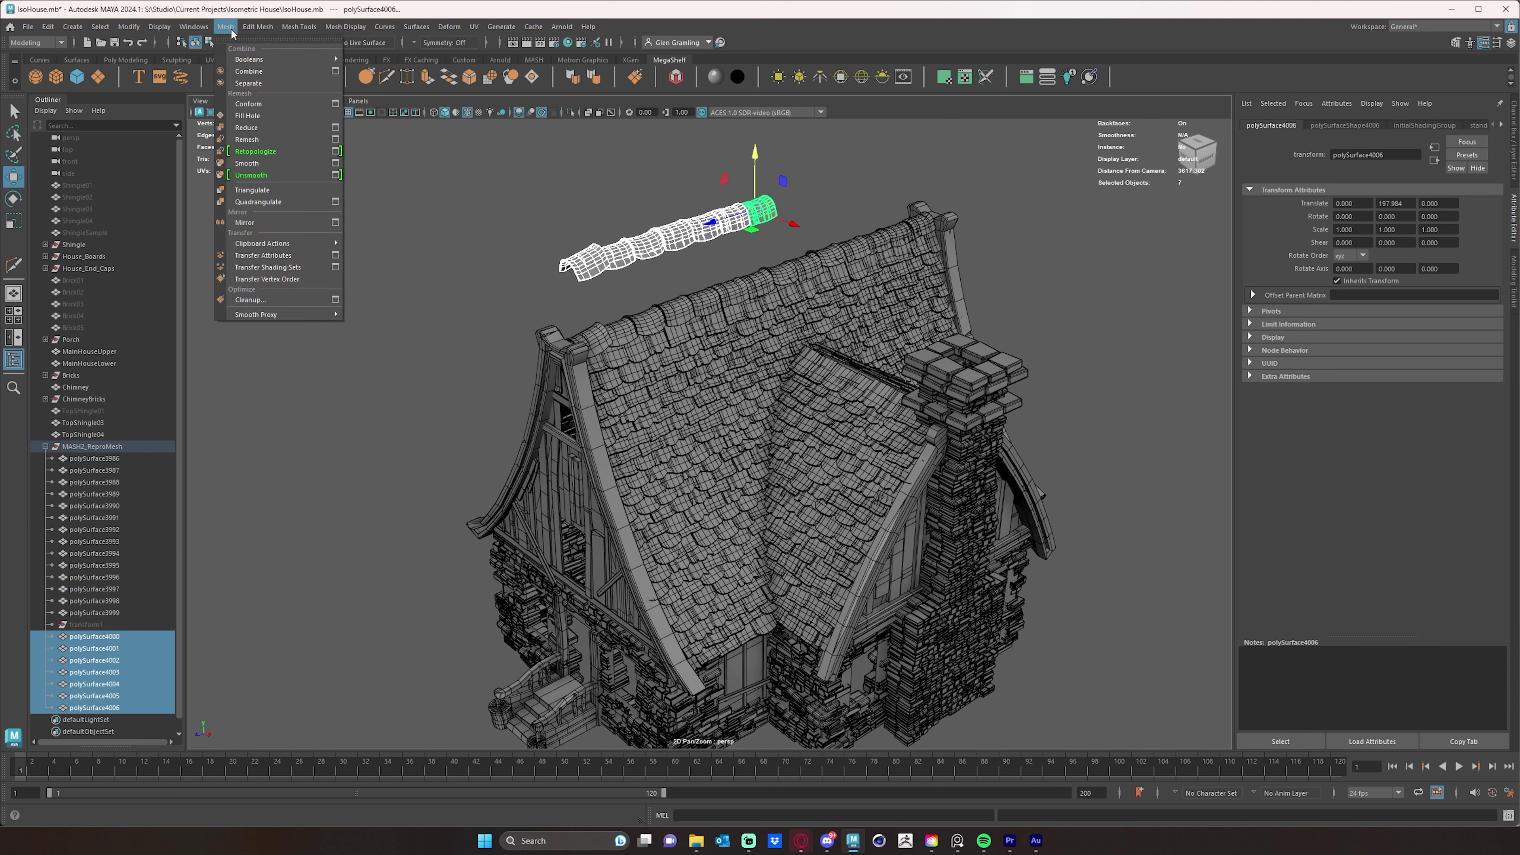
pyautogui.click(254, 64)
pyautogui.keyDown('alt'); pyautogui.moveTo(735, 312); pyautogui.dragTo(977, 361); pyautogui.keyUp('alt')
# Step: Rotate the combined cap strip to Rotate Y 90 so it runs parallel to the side roof's ridge
pyautogui.press('e')
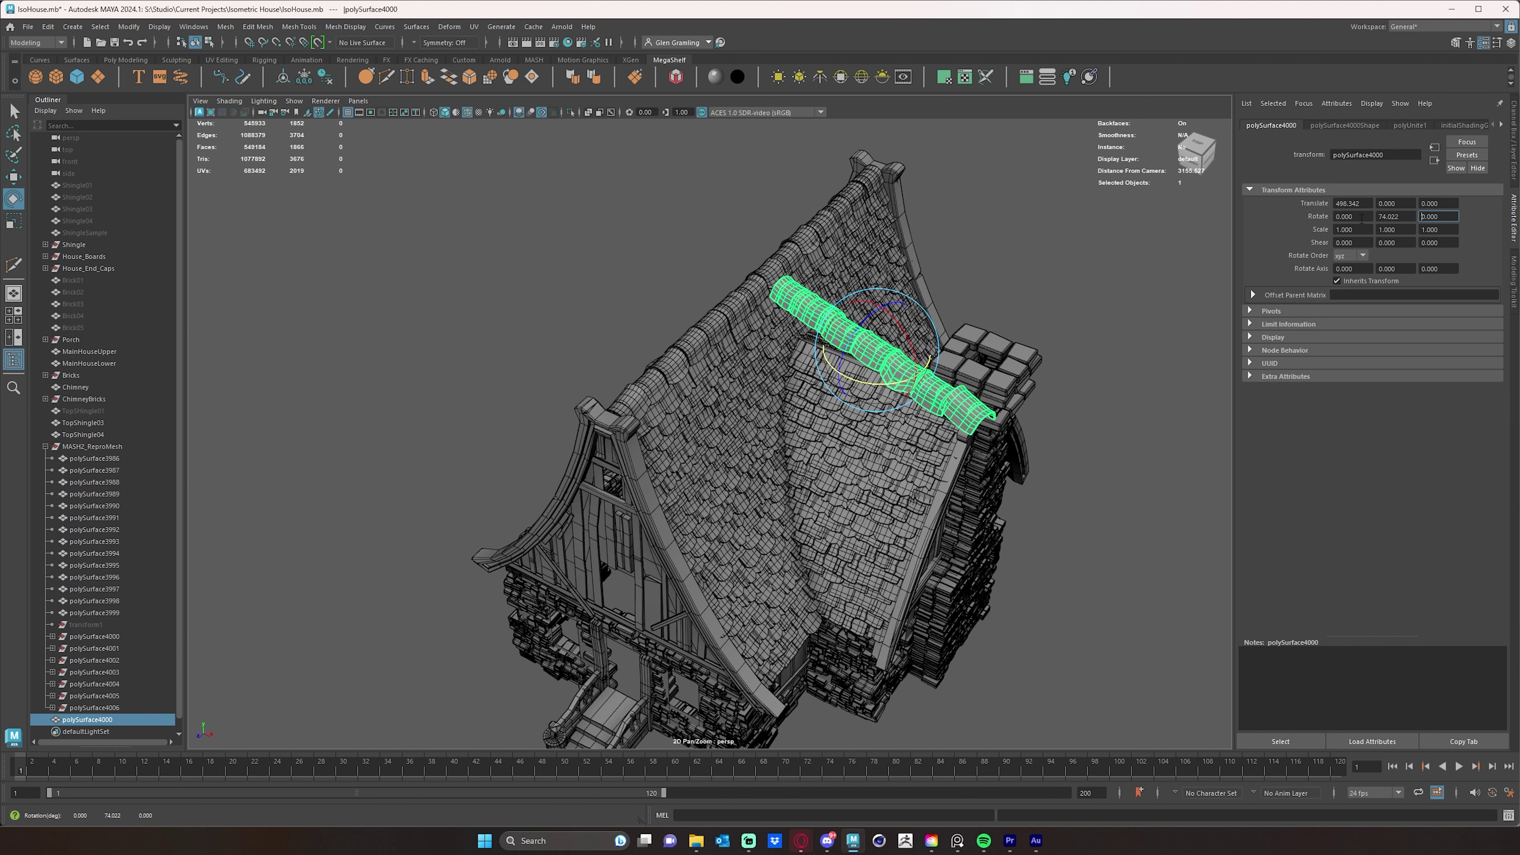
pyautogui.click(1516, 157)
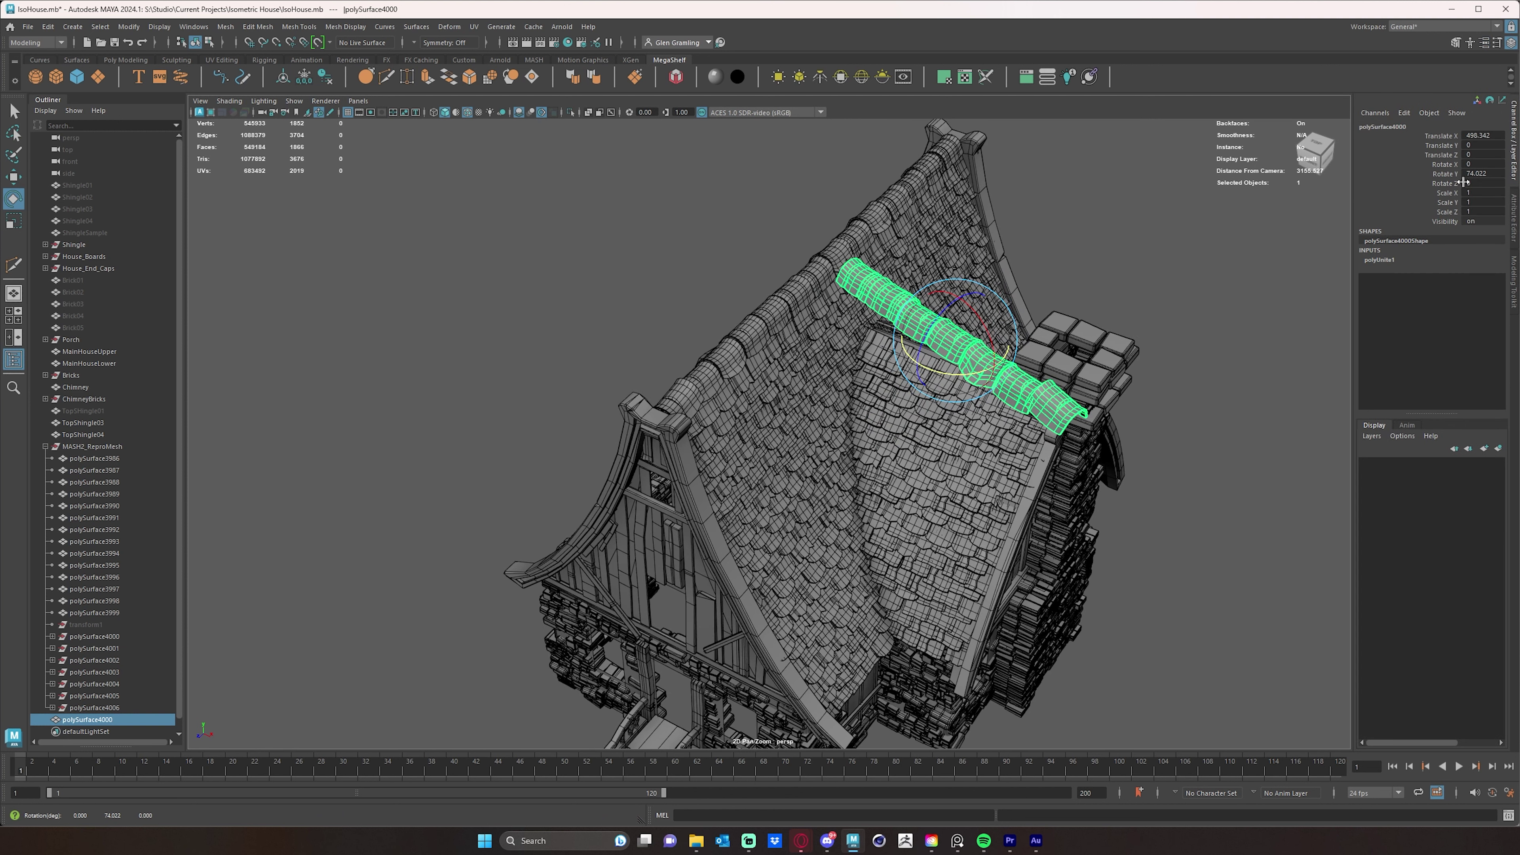
pyautogui.moveTo(1490, 172); pyautogui.dragTo(1481, 172, button='middle')
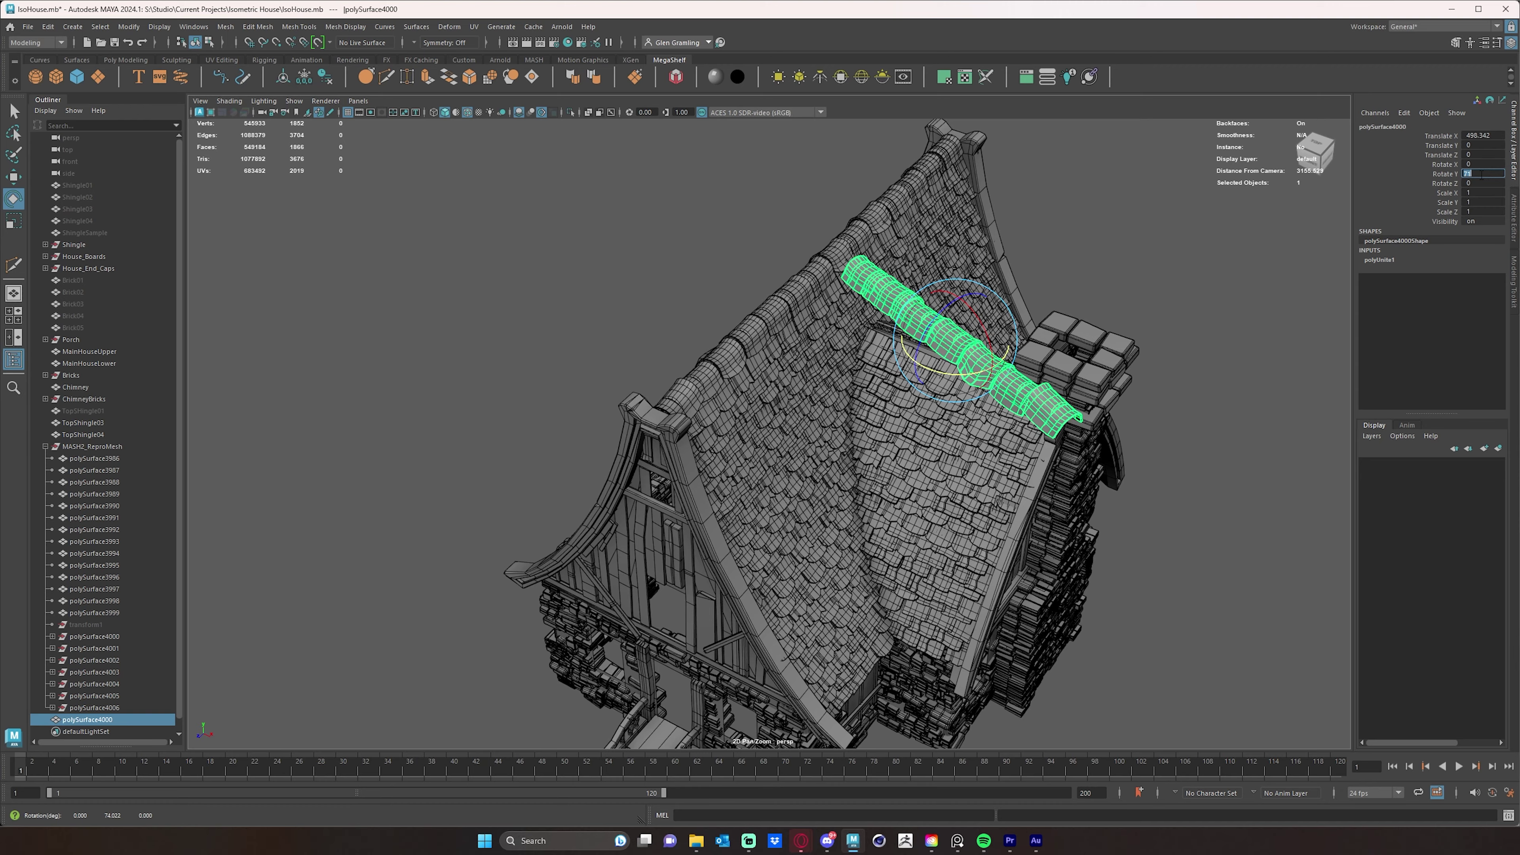
pyautogui.press('Return')
pyautogui.keyDown('alt'); pyautogui.moveTo(944, 347); pyautogui.dragTo(972, 392); pyautogui.keyUp('alt')
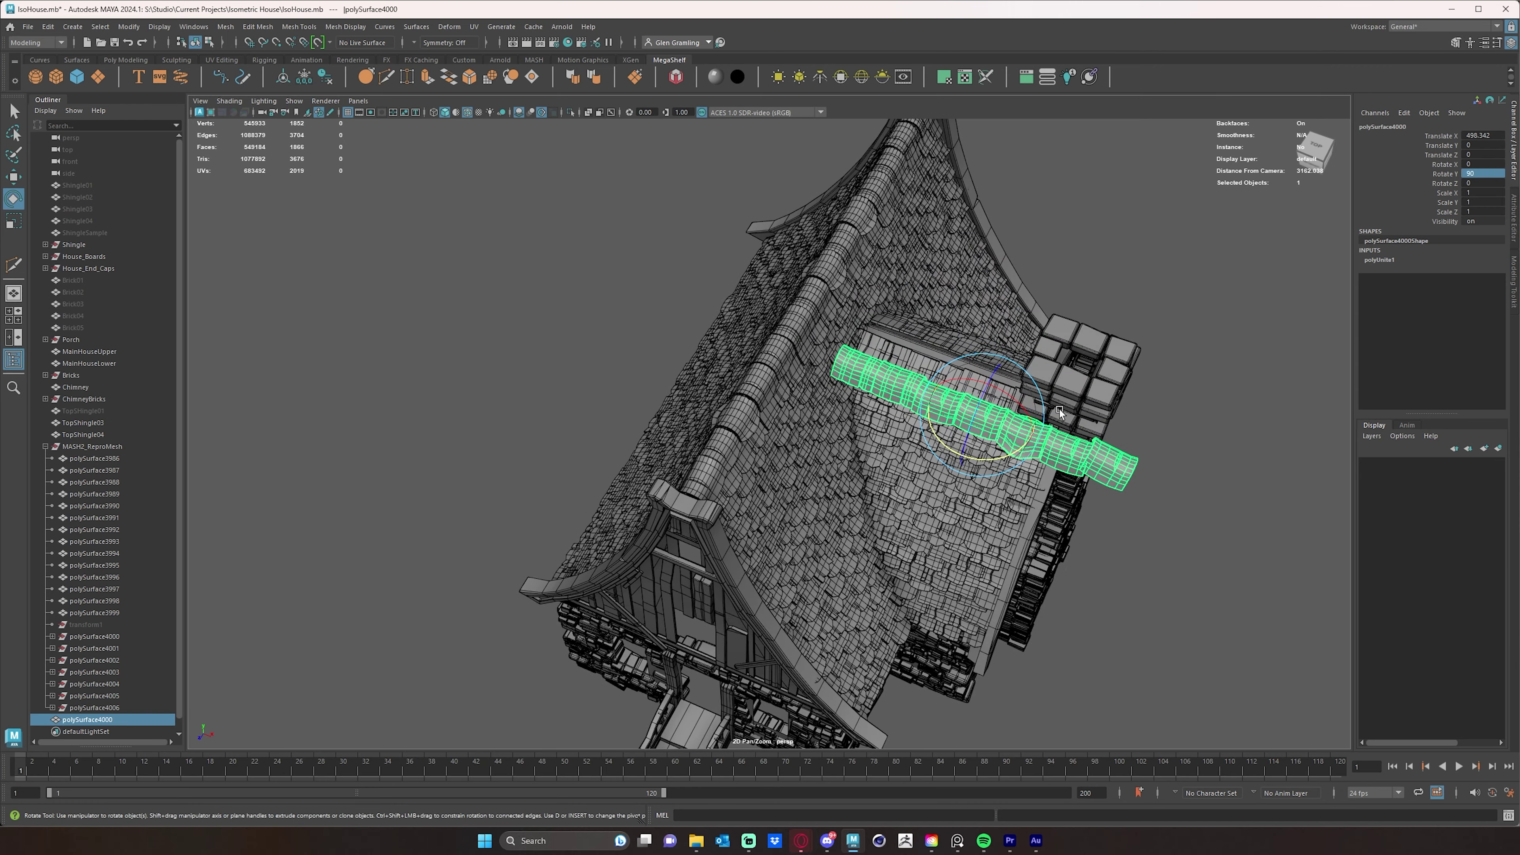
# Step: Move the cap strip onto the side roof's ridge, at about Translate X 229.3, Y -356.7 and Z -381.8
pyautogui.press('w')
pyautogui.moveTo(1028, 436); pyautogui.dragTo(778, 339)
pyautogui.keyDown('alt'); pyautogui.moveTo(778, 339); pyautogui.dragTo(722, 489); pyautogui.keyUp('alt')
pyautogui.moveTo(626, 513); pyautogui.dragTo(862, 330)
pyautogui.keyDown('alt'); pyautogui.moveTo(862, 330); pyautogui.dragTo(1092, 263, button='right'); pyautogui.keyUp('alt')
pyautogui.keyDown('alt'); pyautogui.moveTo(1092, 264); pyautogui.dragTo(940, 334, button='middle'); pyautogui.keyUp('alt')
pyautogui.keyDown('alt'); pyautogui.moveTo(940, 334); pyautogui.dragTo(808, 332); pyautogui.keyUp('alt')
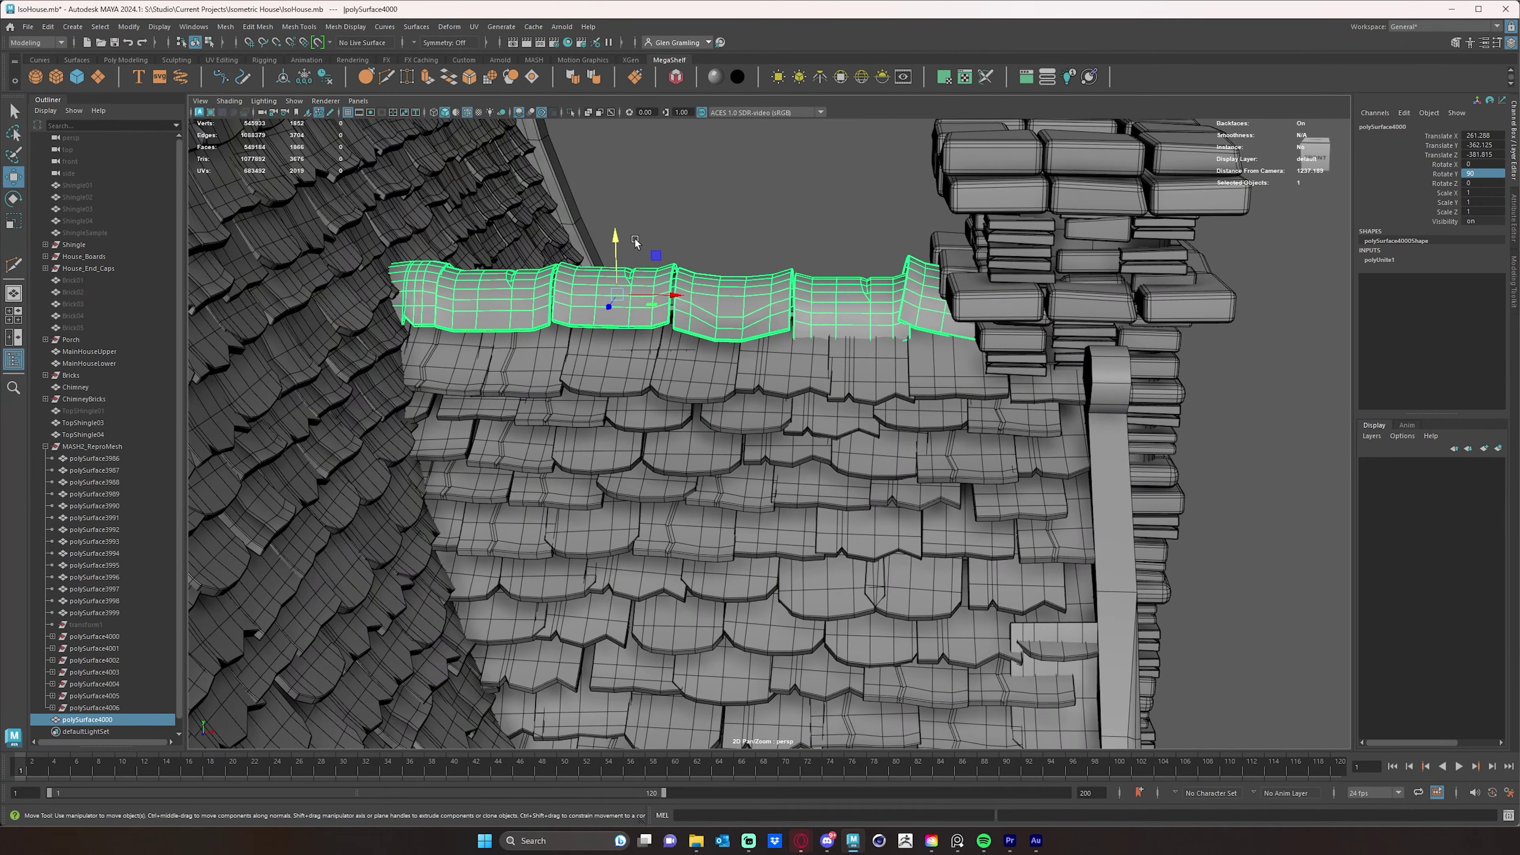
pyautogui.moveTo(619, 256); pyautogui.dragTo(614, 246)
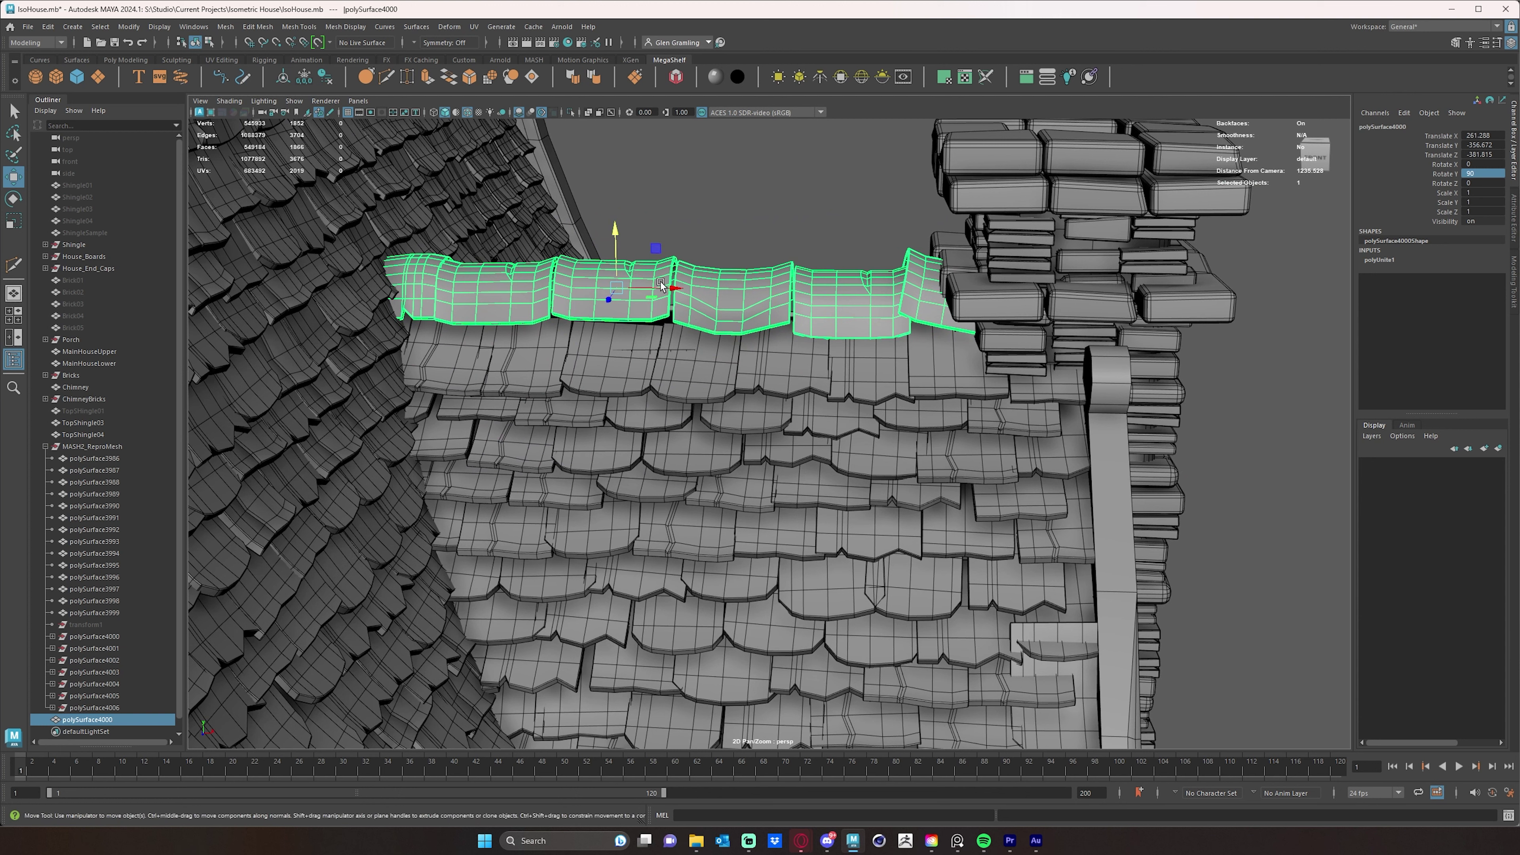
pyautogui.moveTo(667, 291); pyautogui.dragTo(980, 228)
# Step: Raise the chimney brick above the side ridge's last cap and tilt it to about Rotate X -7.98
pyautogui.click(965, 259)
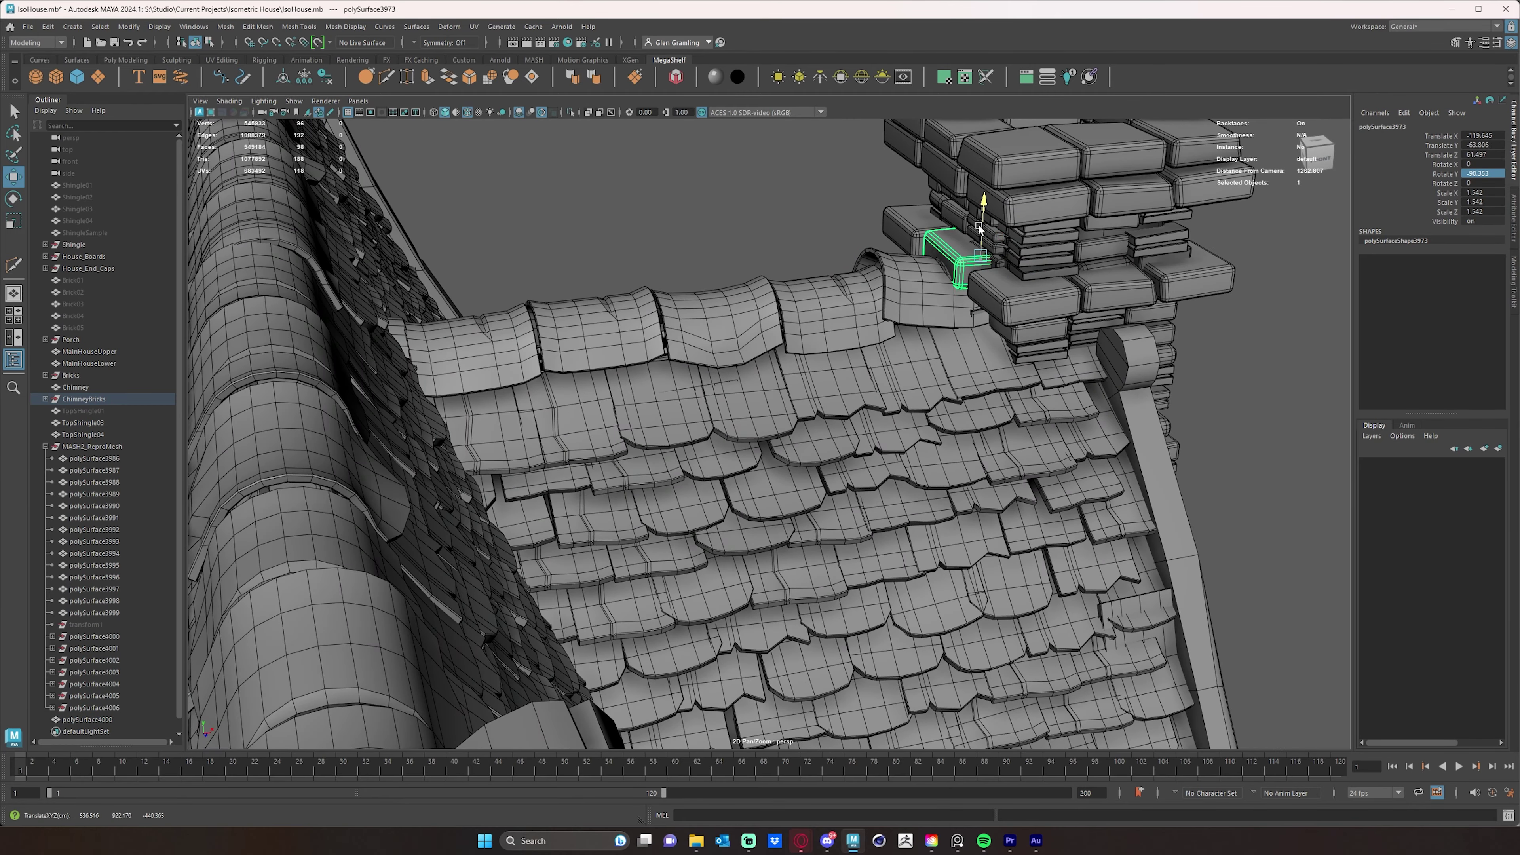
pyautogui.press('e')
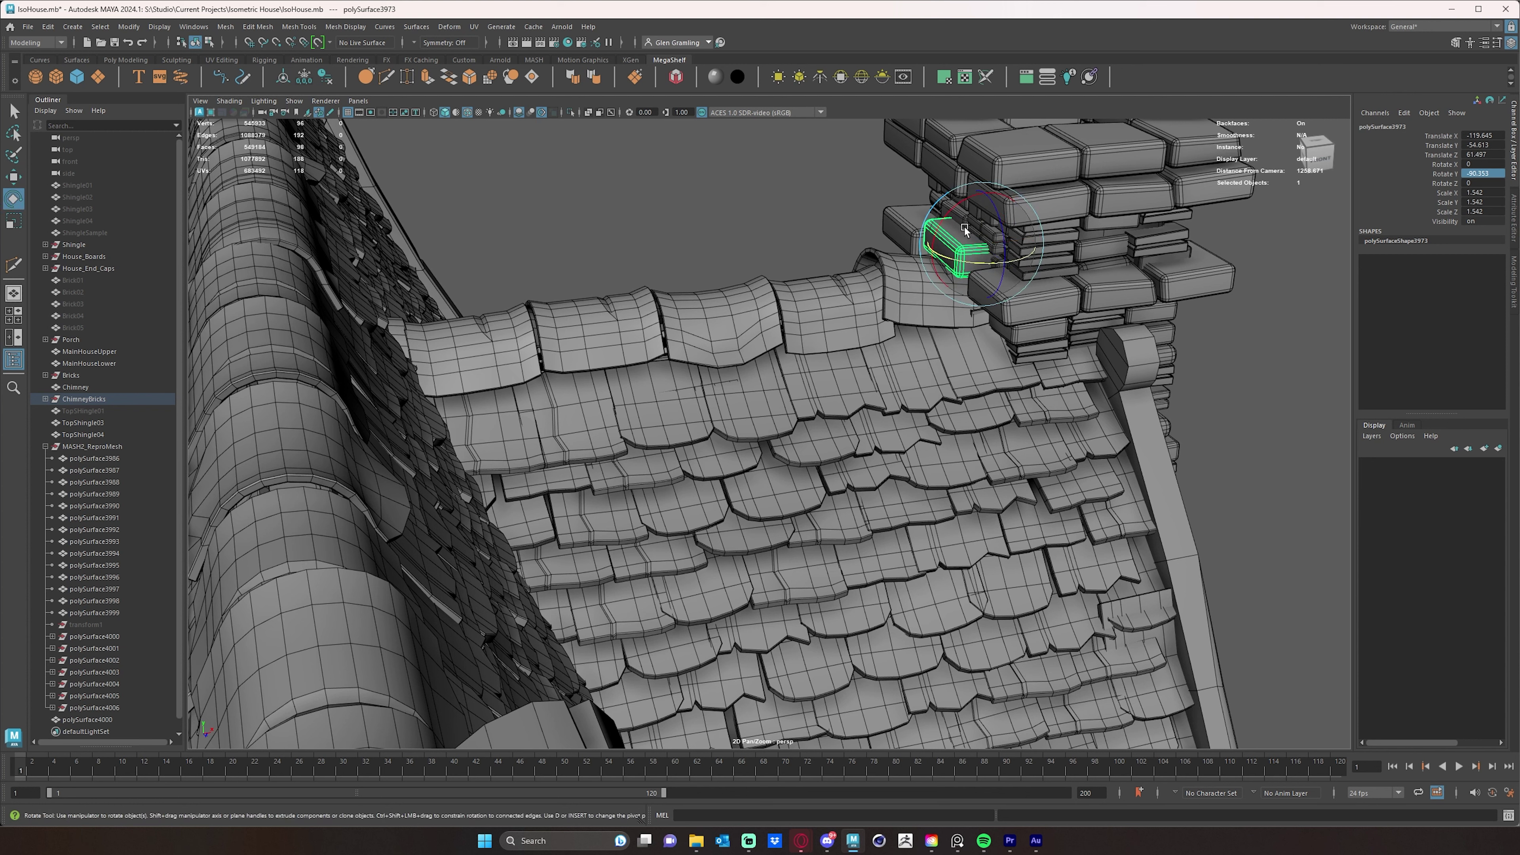
pyautogui.moveTo(947, 216); pyautogui.dragTo(953, 213)
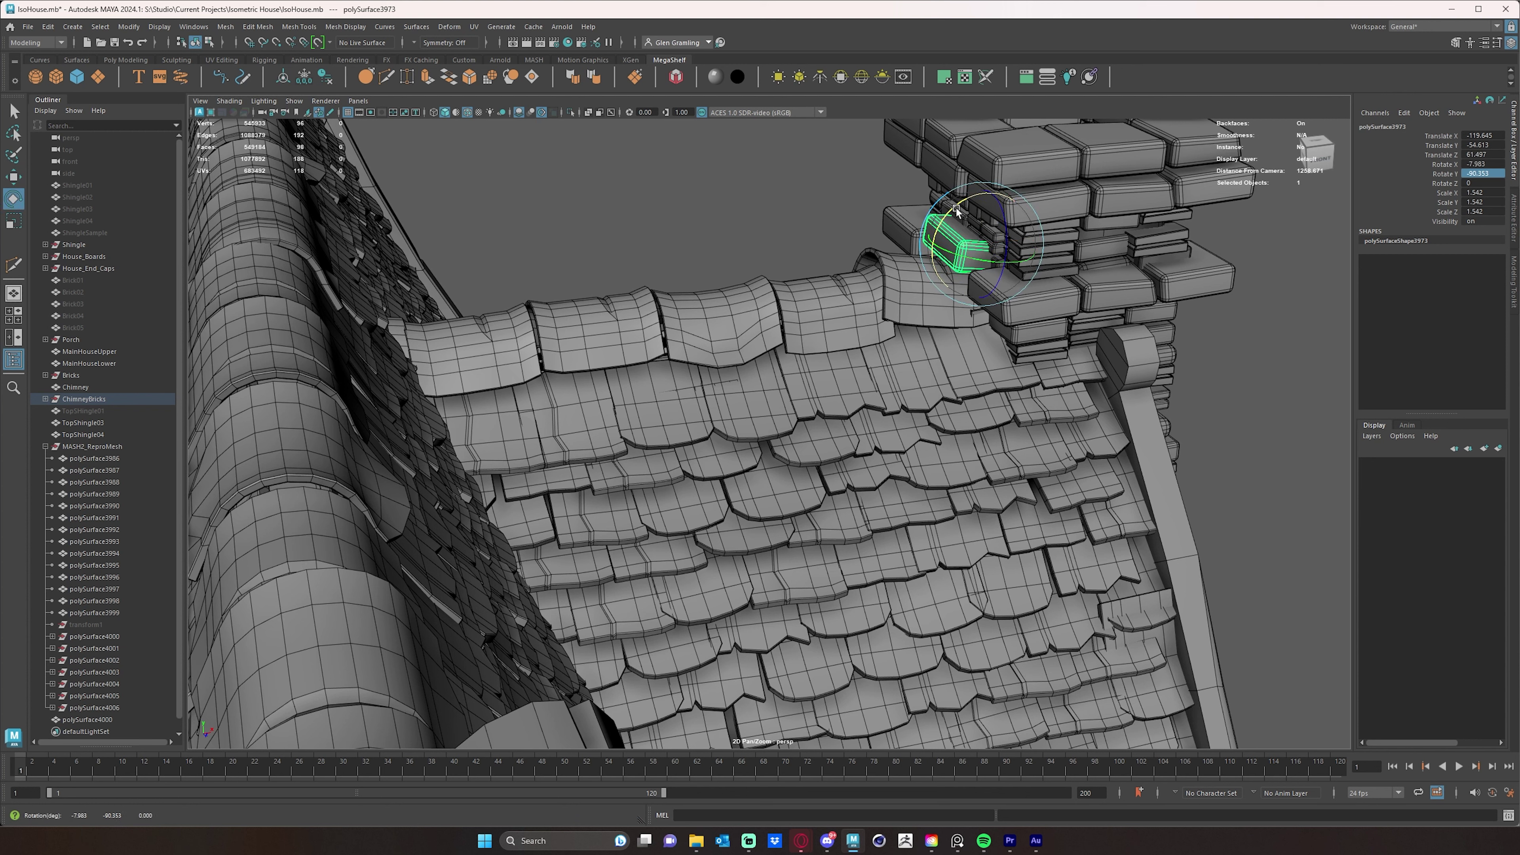
pyautogui.press('w')
pyautogui.moveTo(977, 212); pyautogui.dragTo(982, 225)
pyautogui.moveTo(867, 271)
pyautogui.keyDown('alt'); pyautogui.mouseDown()
pyautogui.moveTo(884, 254)
pyautogui.moveTo(844, 252)
pyautogui.mouseUp(); pyautogui.keyUp('alt')
pyautogui.moveTo(982, 205); pyautogui.dragTo(981, 198)
pyautogui.keyDown('alt'); pyautogui.moveTo(769, 249); pyautogui.dragTo(745, 305); pyautogui.keyUp('alt')
# Step: Separate the side ridge's combined cap strip back into individual tile objects
pyautogui.click(409, 292)
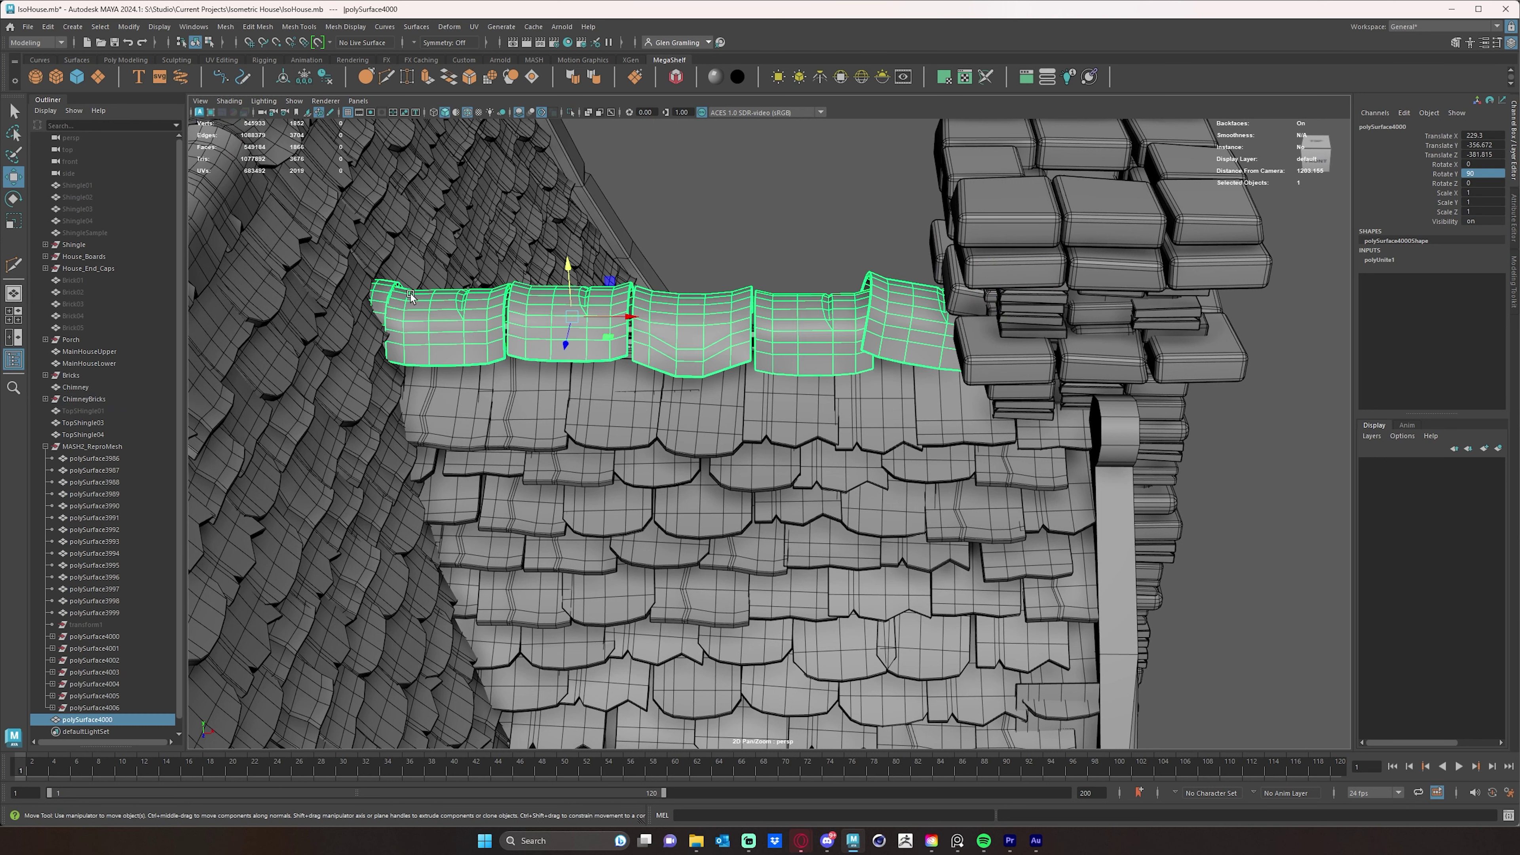
pyautogui.click(829, 195)
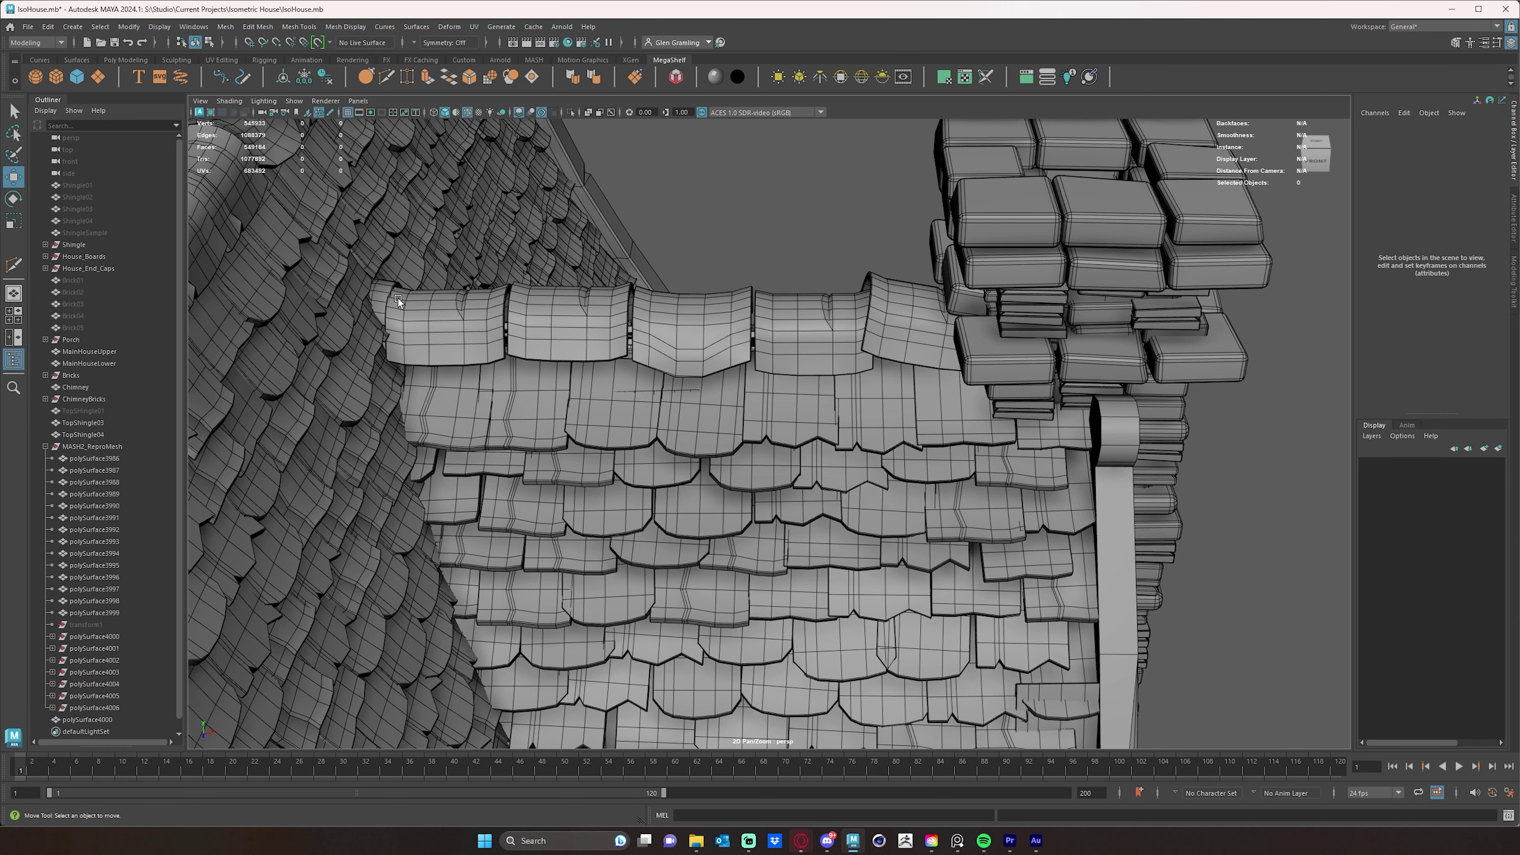
pyautogui.click(616, 313)
pyautogui.keyDown('alt'); pyautogui.moveTo(799, 289); pyautogui.dragTo(797, 283); pyautogui.keyUp('alt')
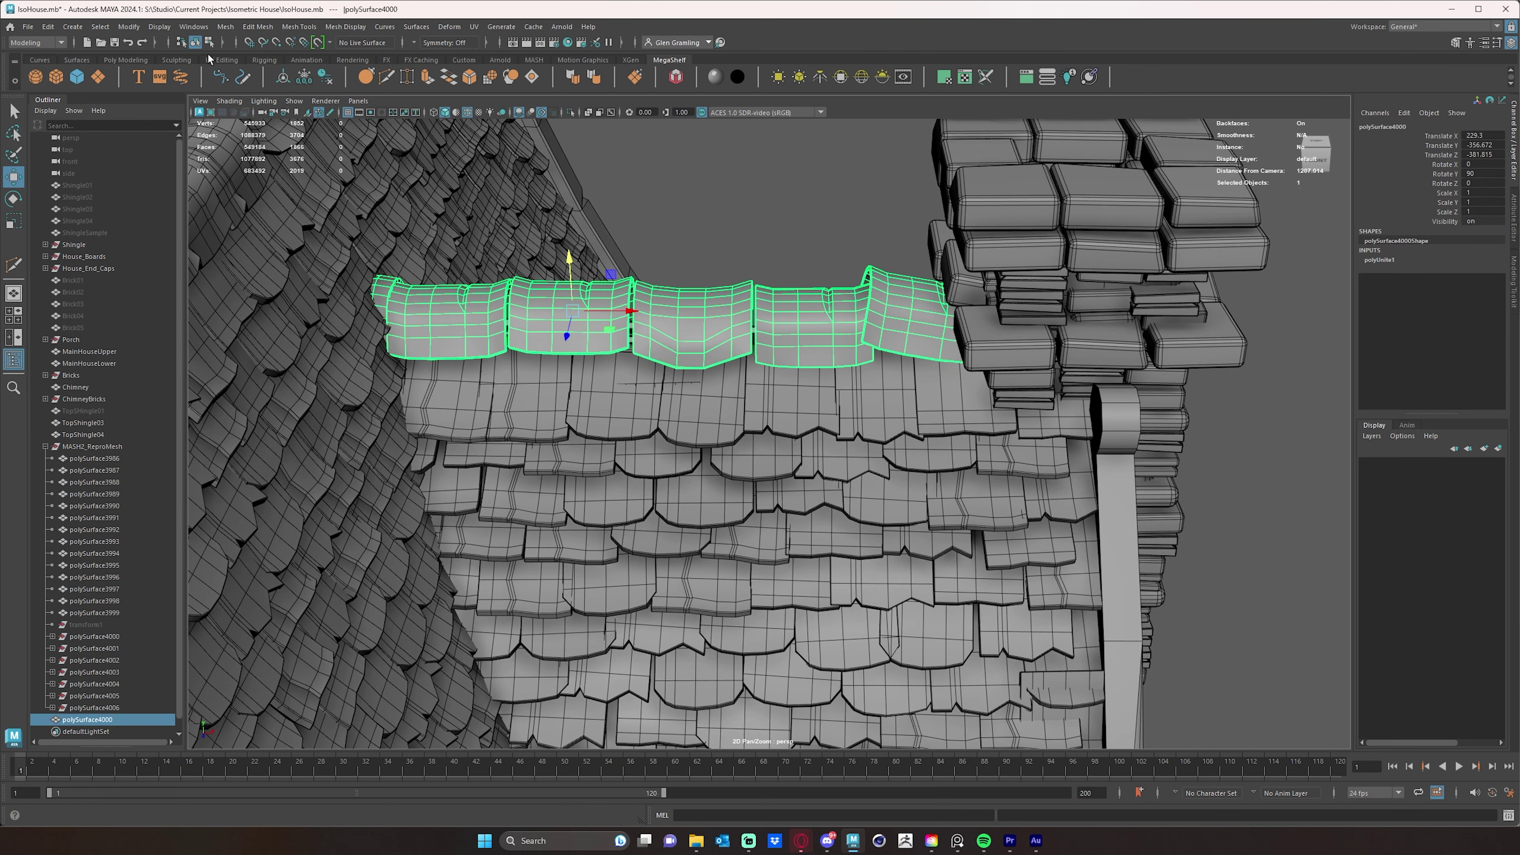
pyautogui.click(225, 27)
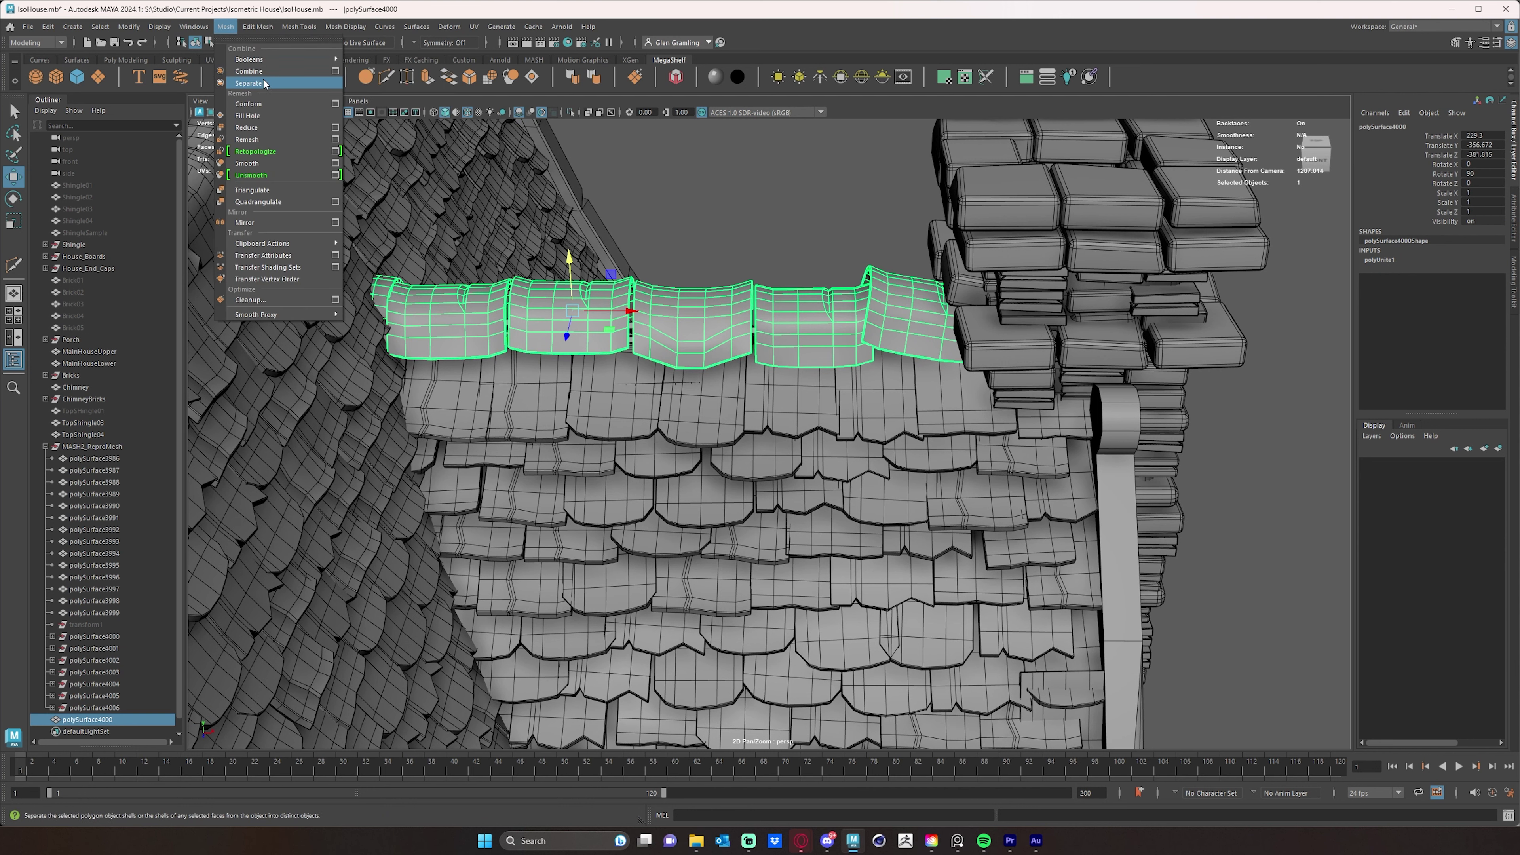
pyautogui.click(248, 83)
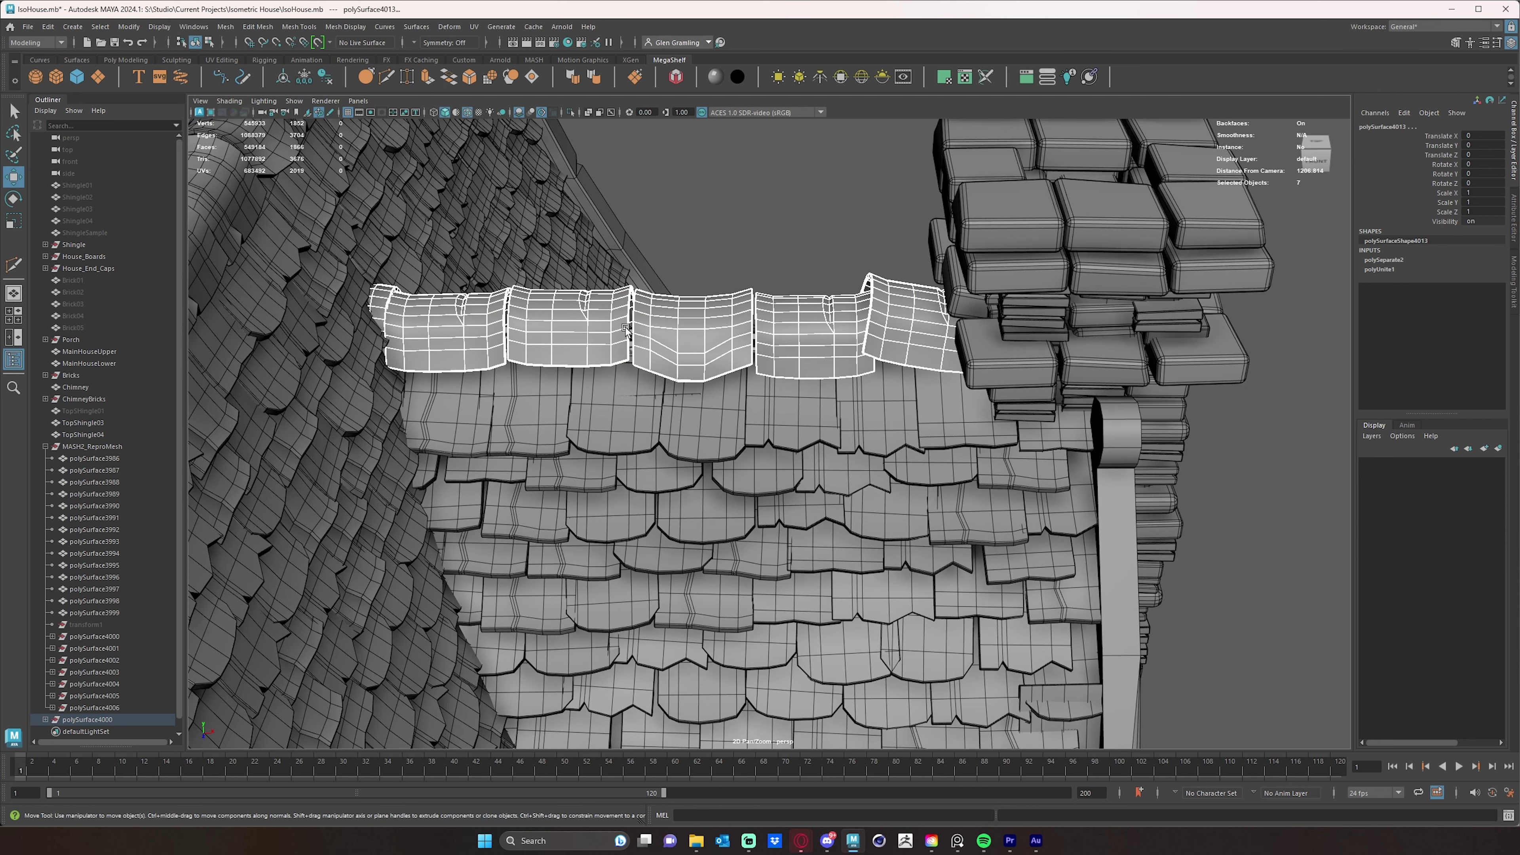
# Step: Center the pivots of the side ridge's separated caps and clear the selection
pyautogui.click(626, 328)
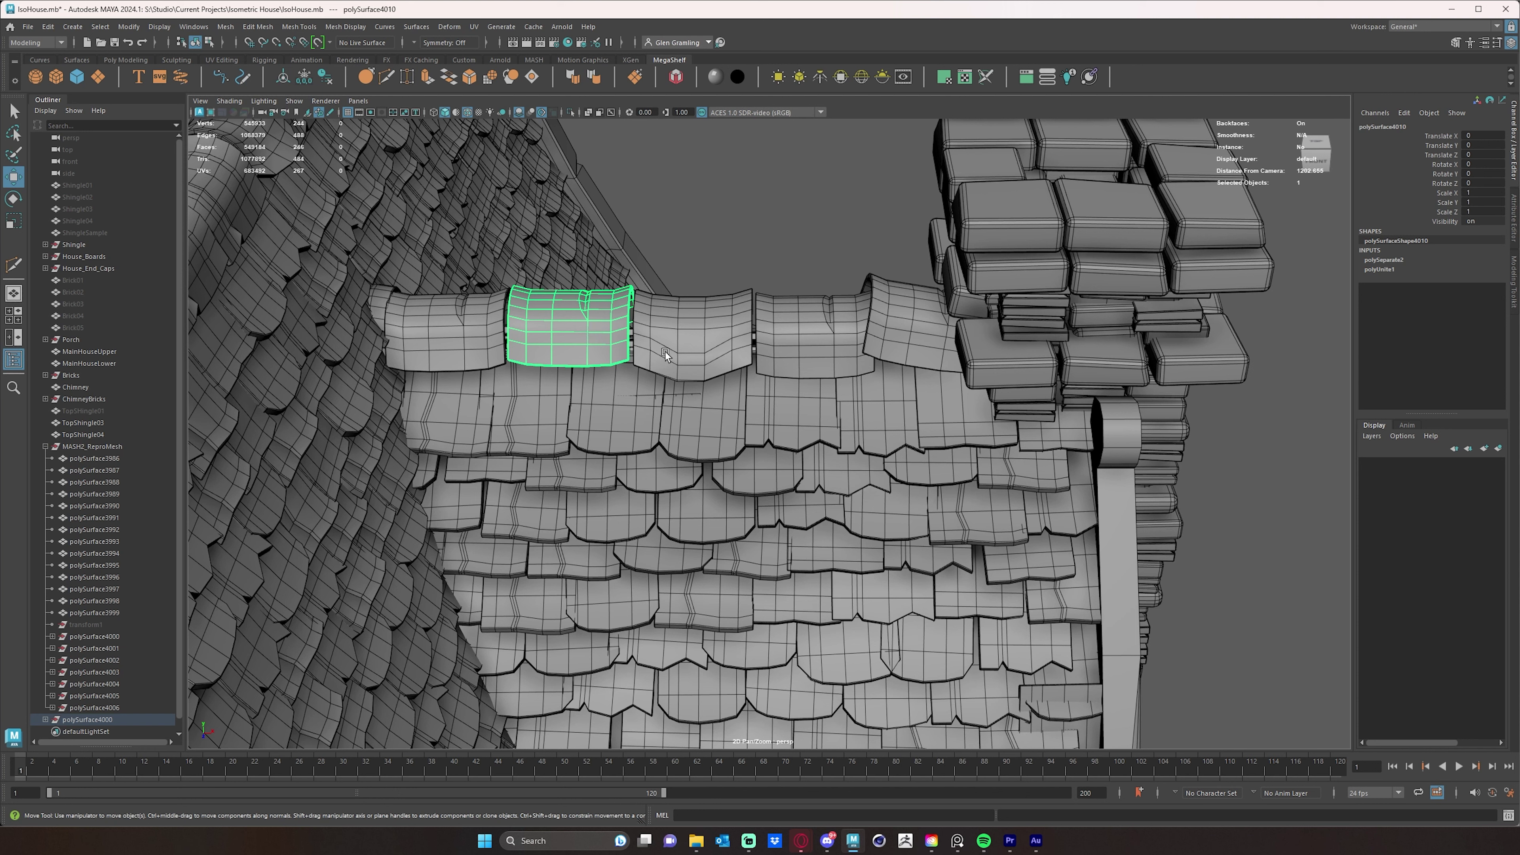
pyautogui.hotkey('ctrl', 'z')
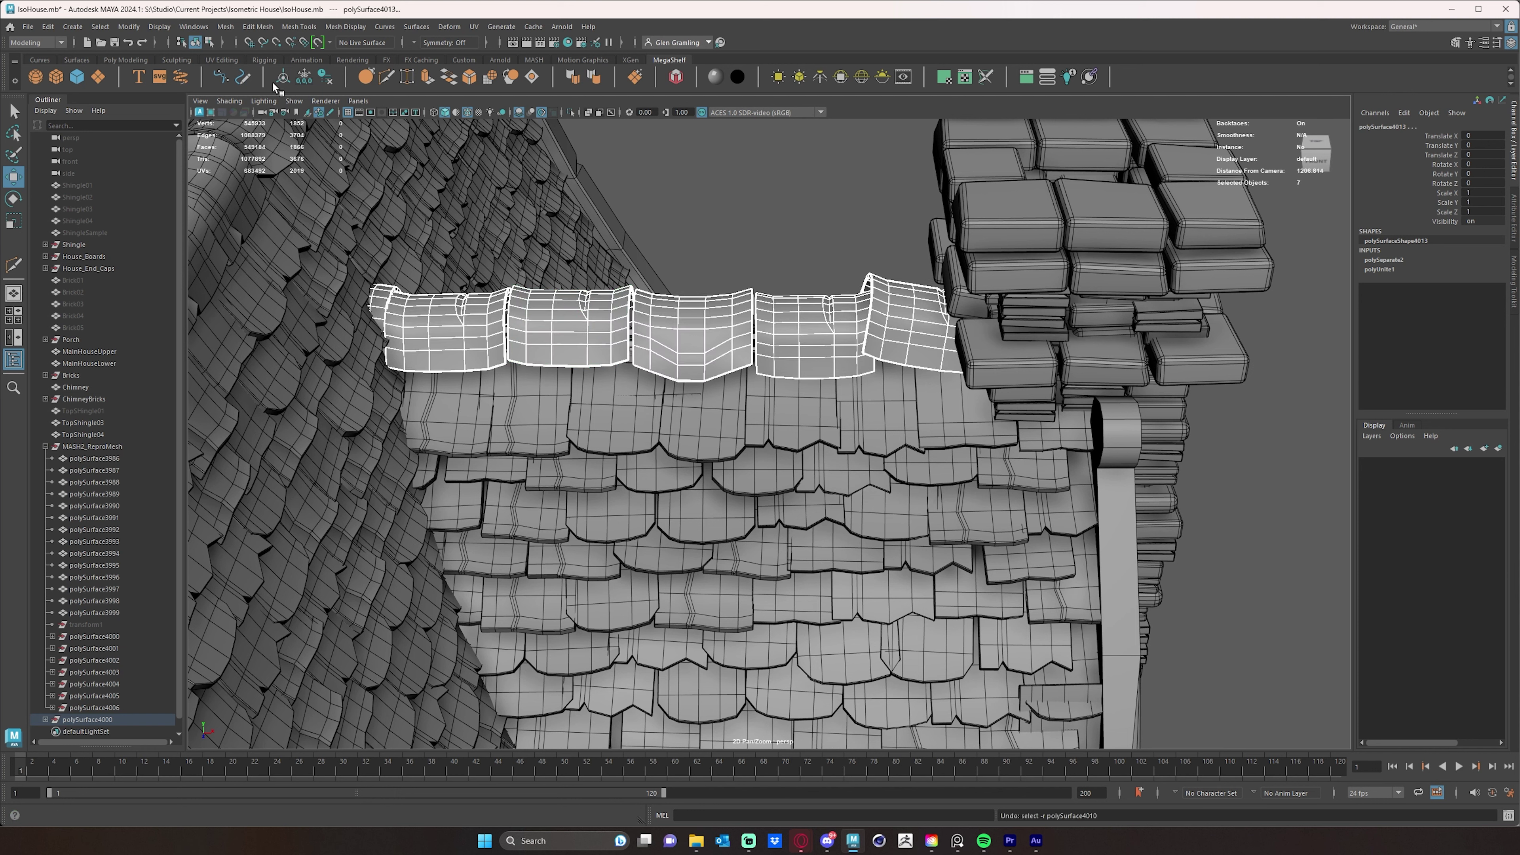
pyautogui.click(743, 242)
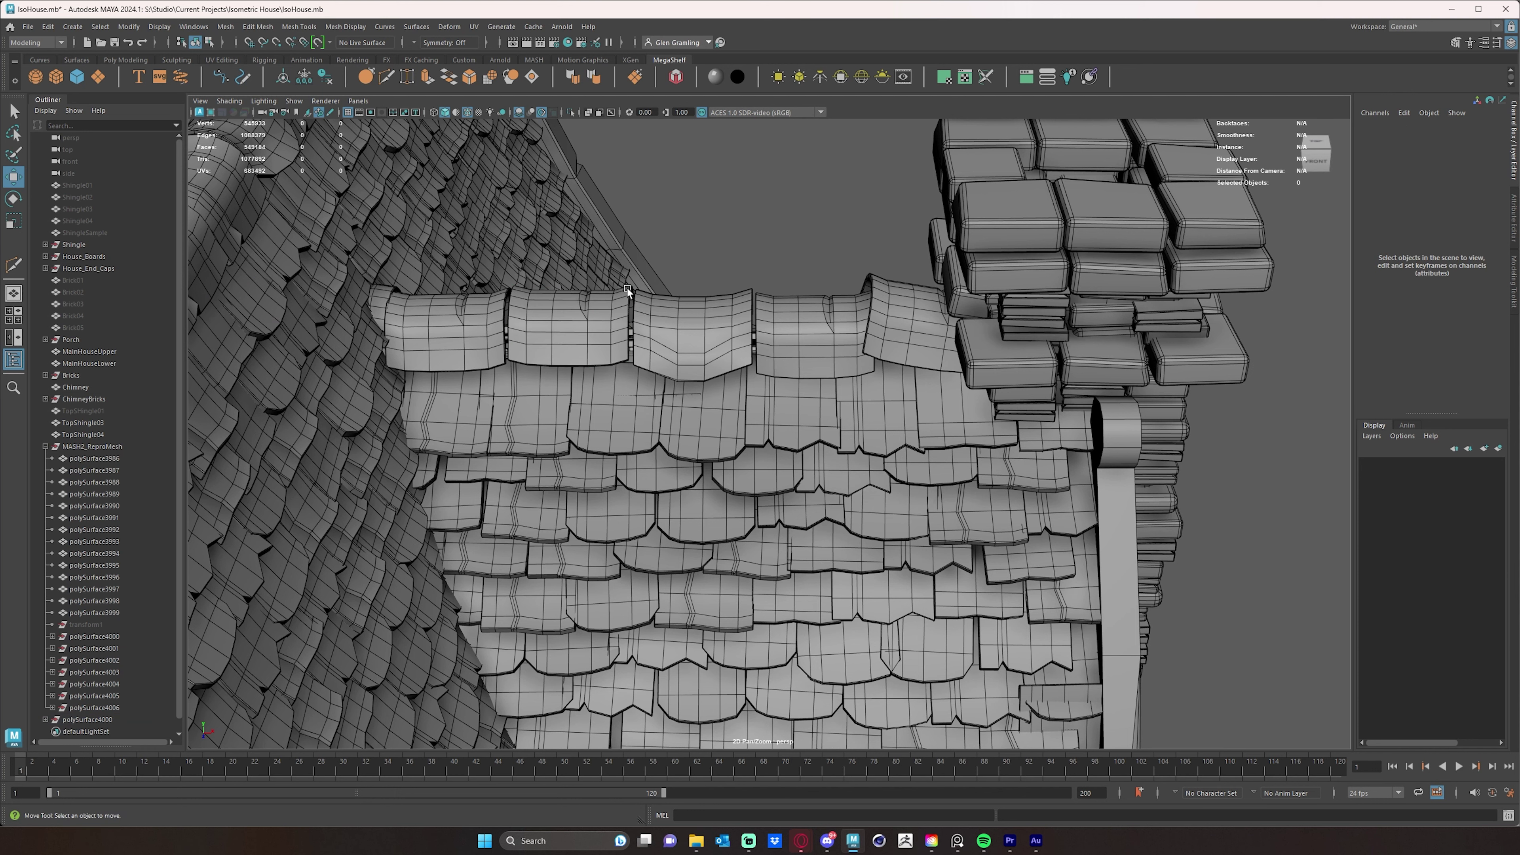
# Step: Slide the side ridge's three caps nearest the main roof slightly toward the chimney to close the gaps between them
pyautogui.click(623, 312)
pyautogui.click(701, 326)
pyautogui.moveTo(748, 325); pyautogui.dragTo(751, 324)
pyautogui.click(626, 322)
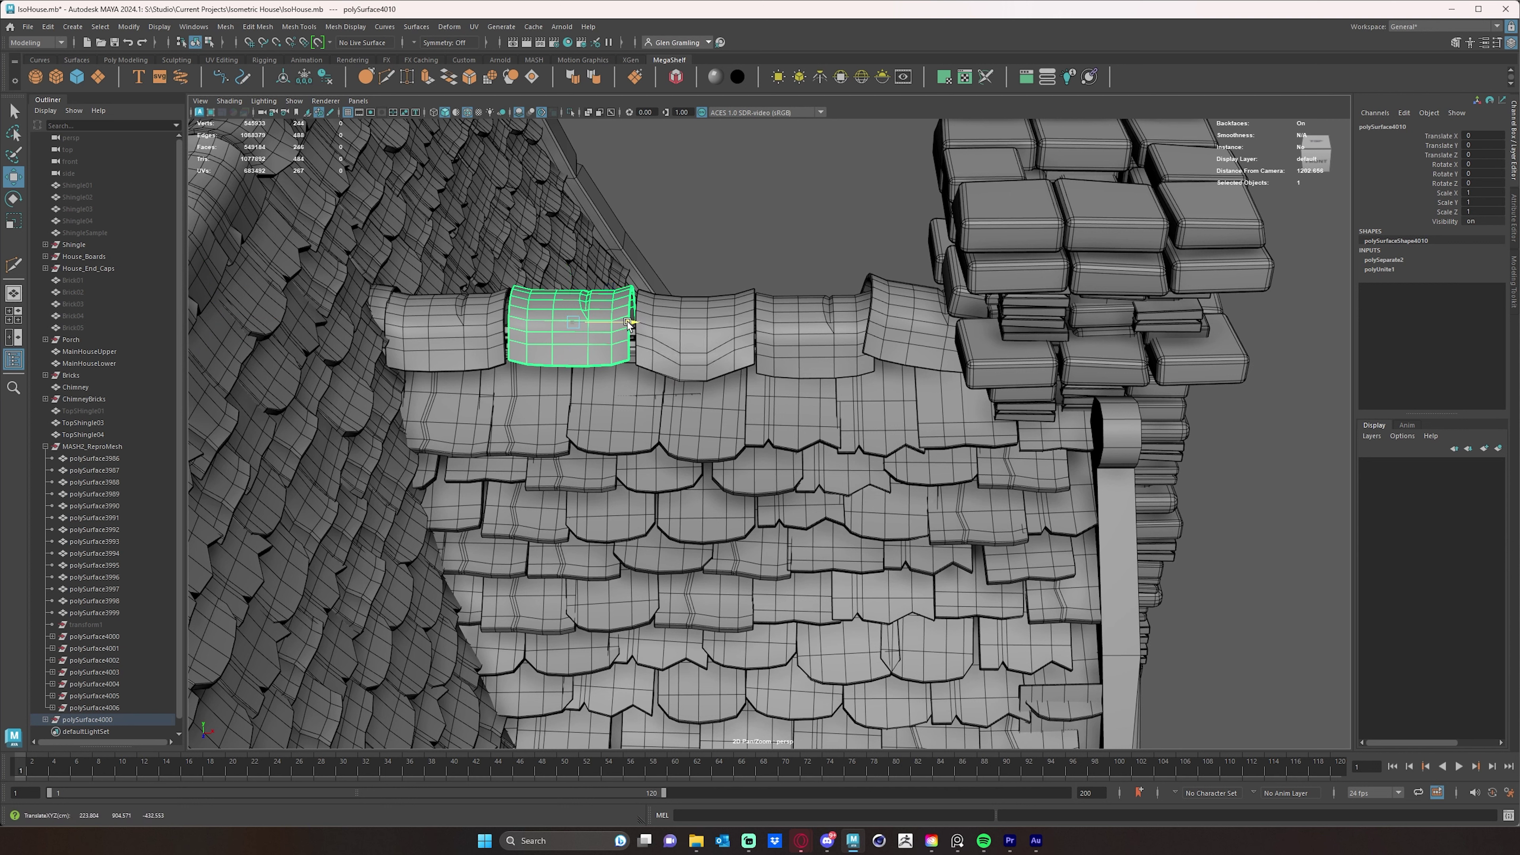
pyautogui.click(494, 324)
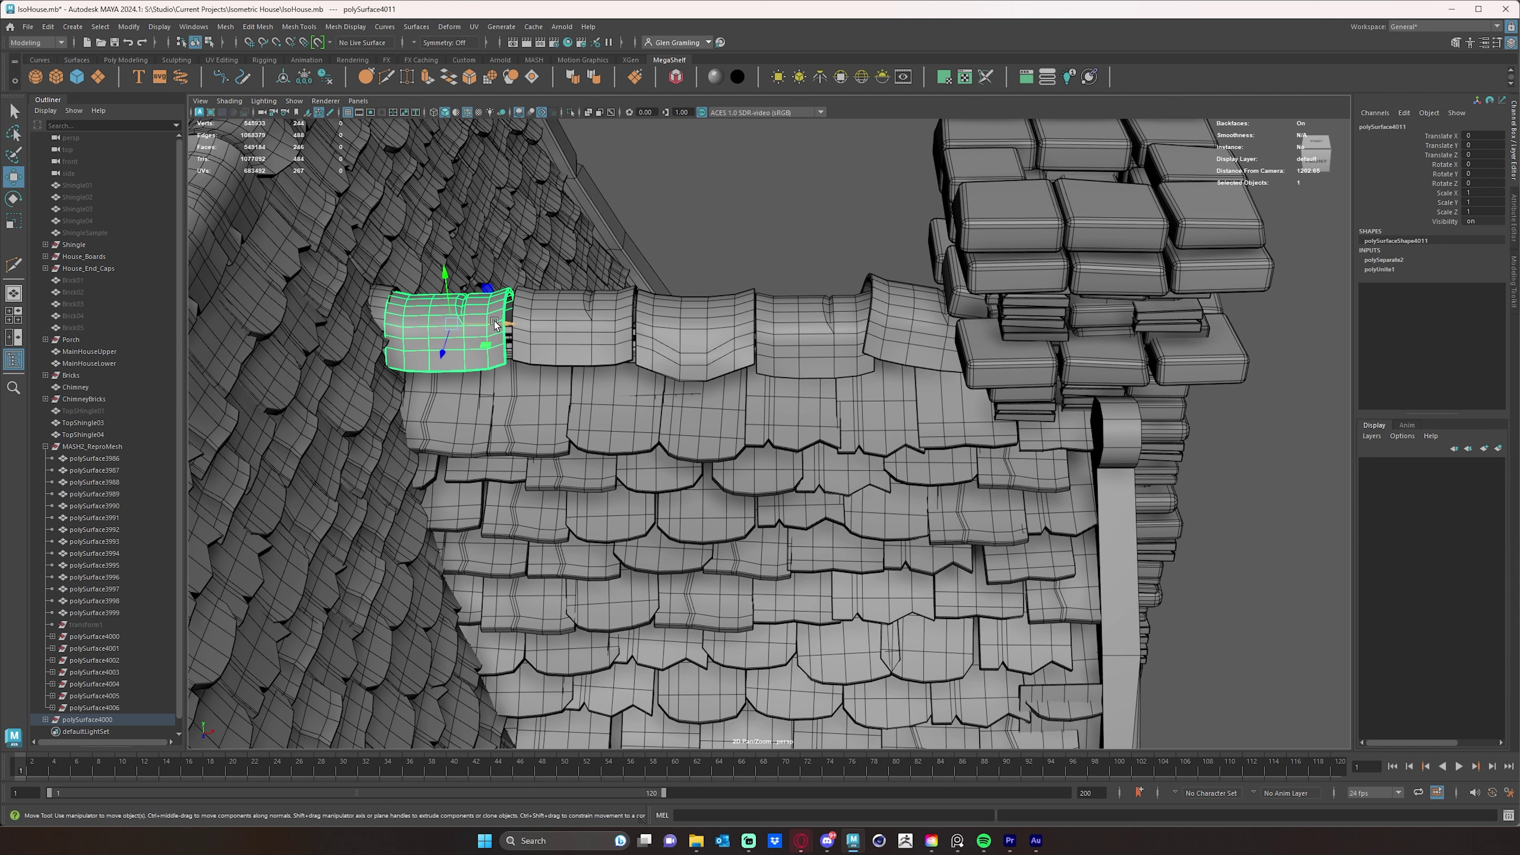
pyautogui.moveTo(496, 324); pyautogui.dragTo(502, 324)
# Step: Delete the two excess side-ridge caps that extend into and beyond the main roof
pyautogui.click(392, 300)
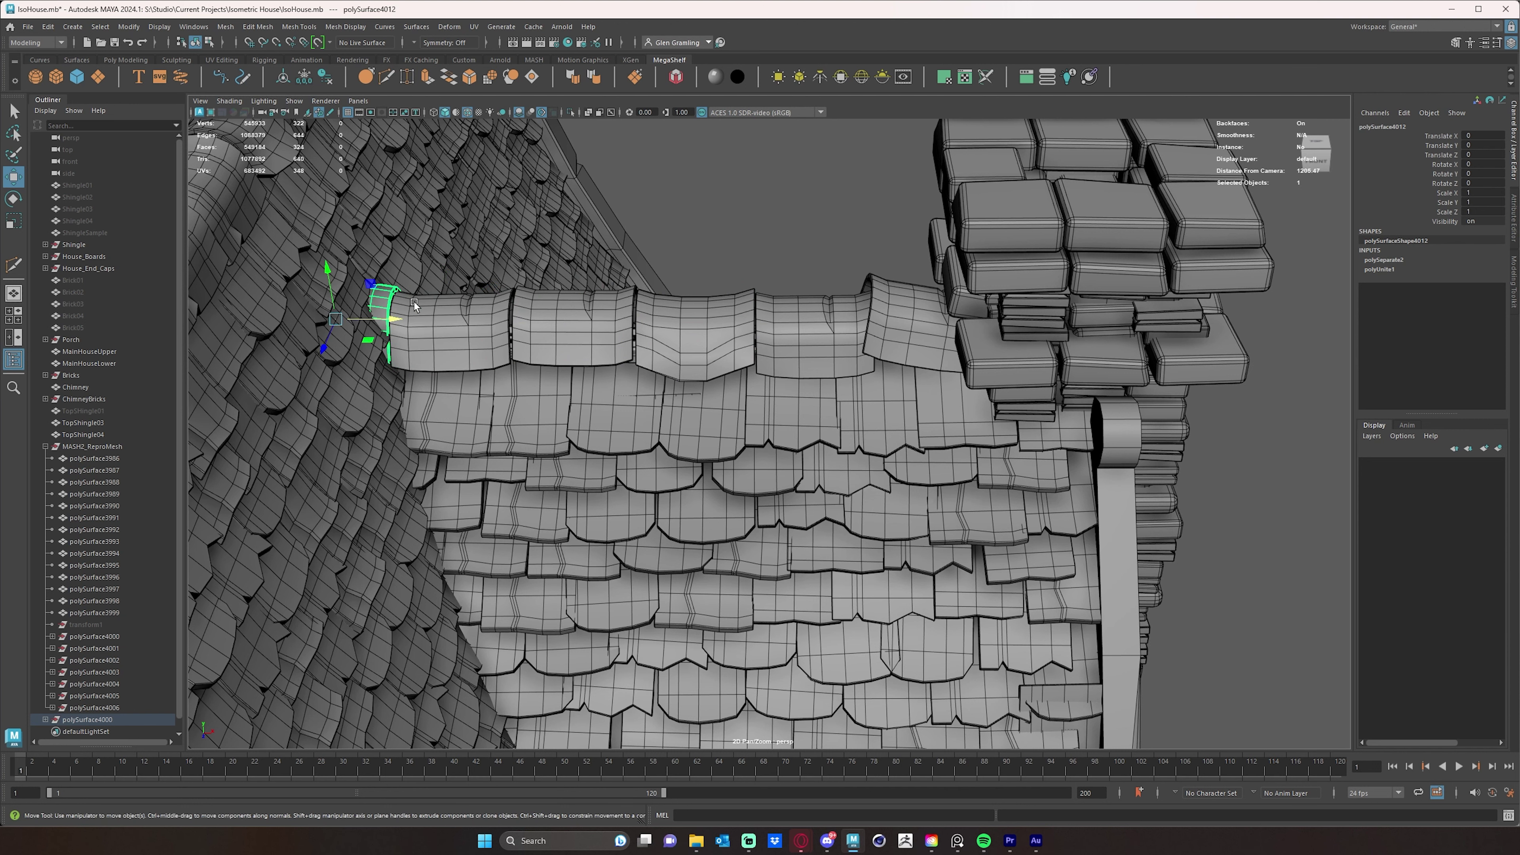
pyautogui.press('Delete')
pyautogui.moveTo(494, 295)
pyautogui.keyDown('alt'); pyautogui.mouseDown()
pyautogui.moveTo(465, 301)
pyautogui.moveTo(509, 281)
pyautogui.moveTo(478, 271)
pyautogui.mouseUp(); pyautogui.keyUp('alt')
pyautogui.keyDown('alt'); pyautogui.moveTo(372, 280); pyautogui.dragTo(405, 313); pyautogui.keyUp('alt')
pyautogui.click(370, 289)
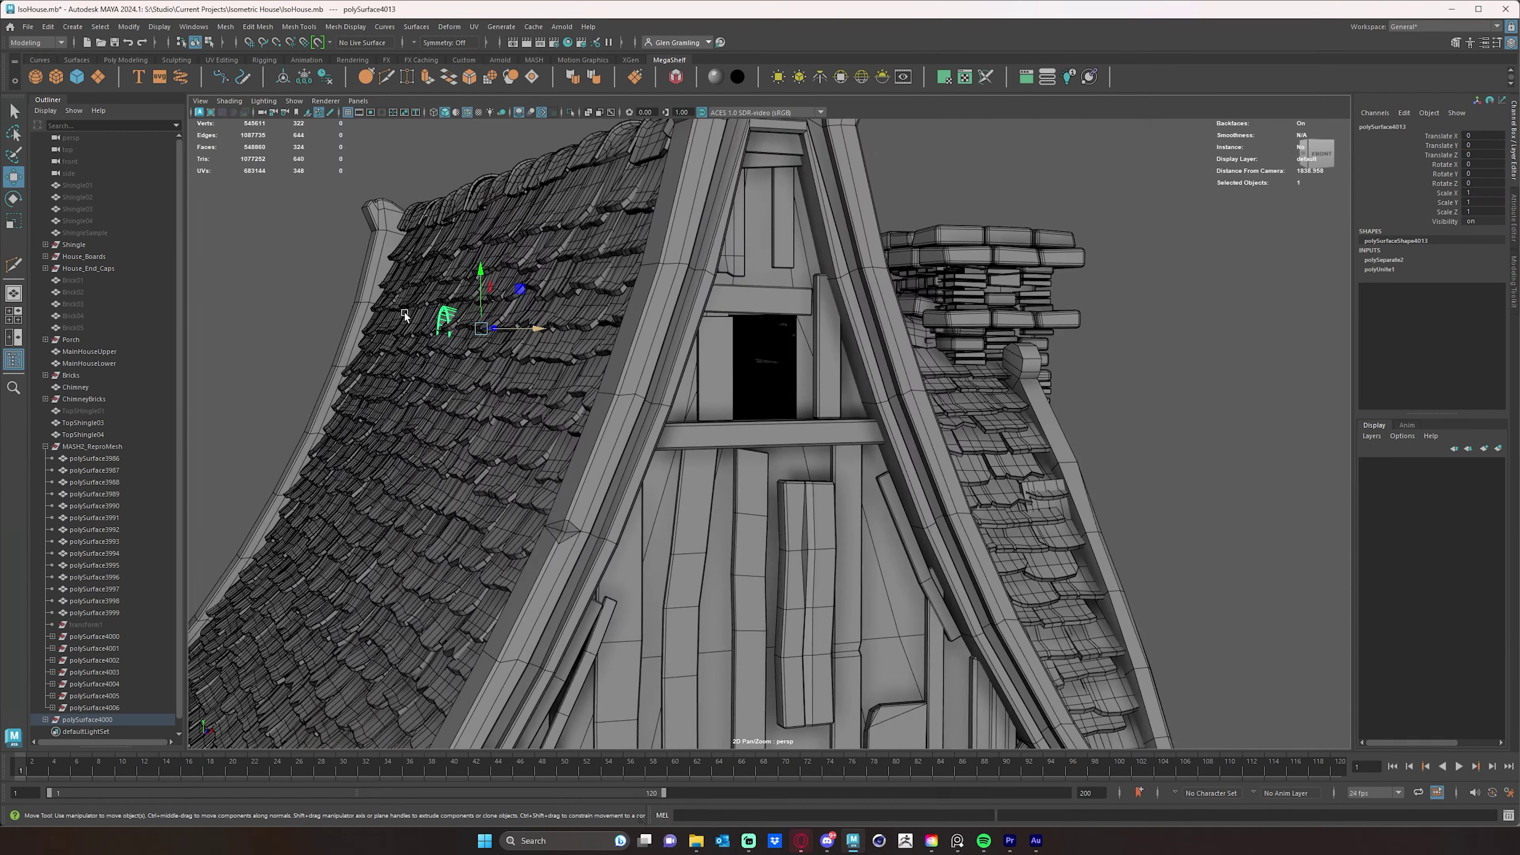
pyautogui.click(397, 272)
pyautogui.keyDown('alt'); pyautogui.moveTo(858, 487); pyautogui.dragTo(443, 513); pyautogui.keyUp('alt')
pyautogui.scroll(-1, 146, 398)
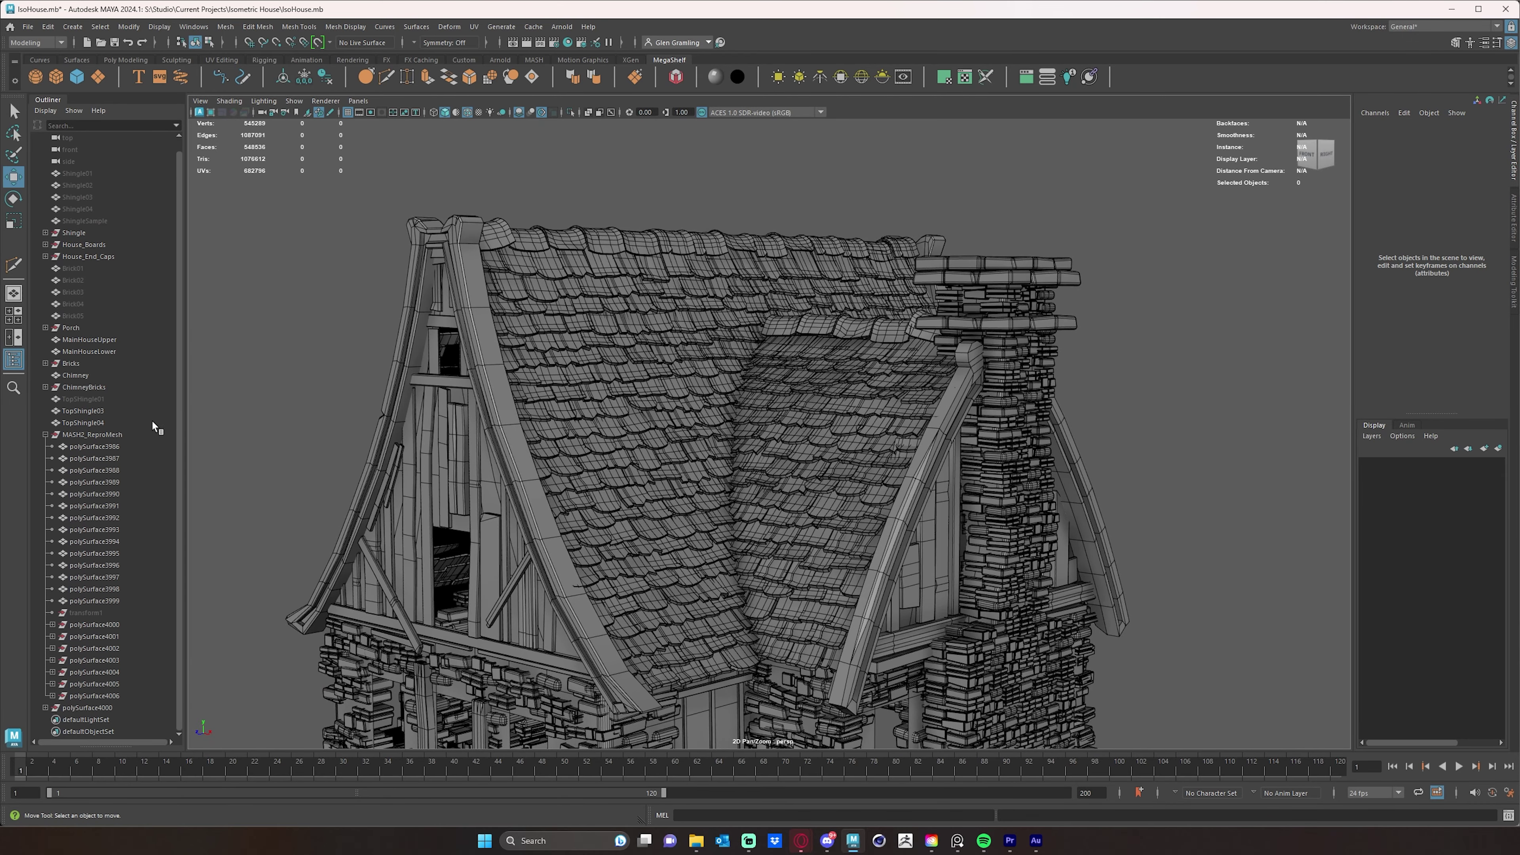
# Step: Select the MASH2_ReproMesh and polySurface4000 ridge cap groups and delete all construction history in the scene
pyautogui.click(132, 434)
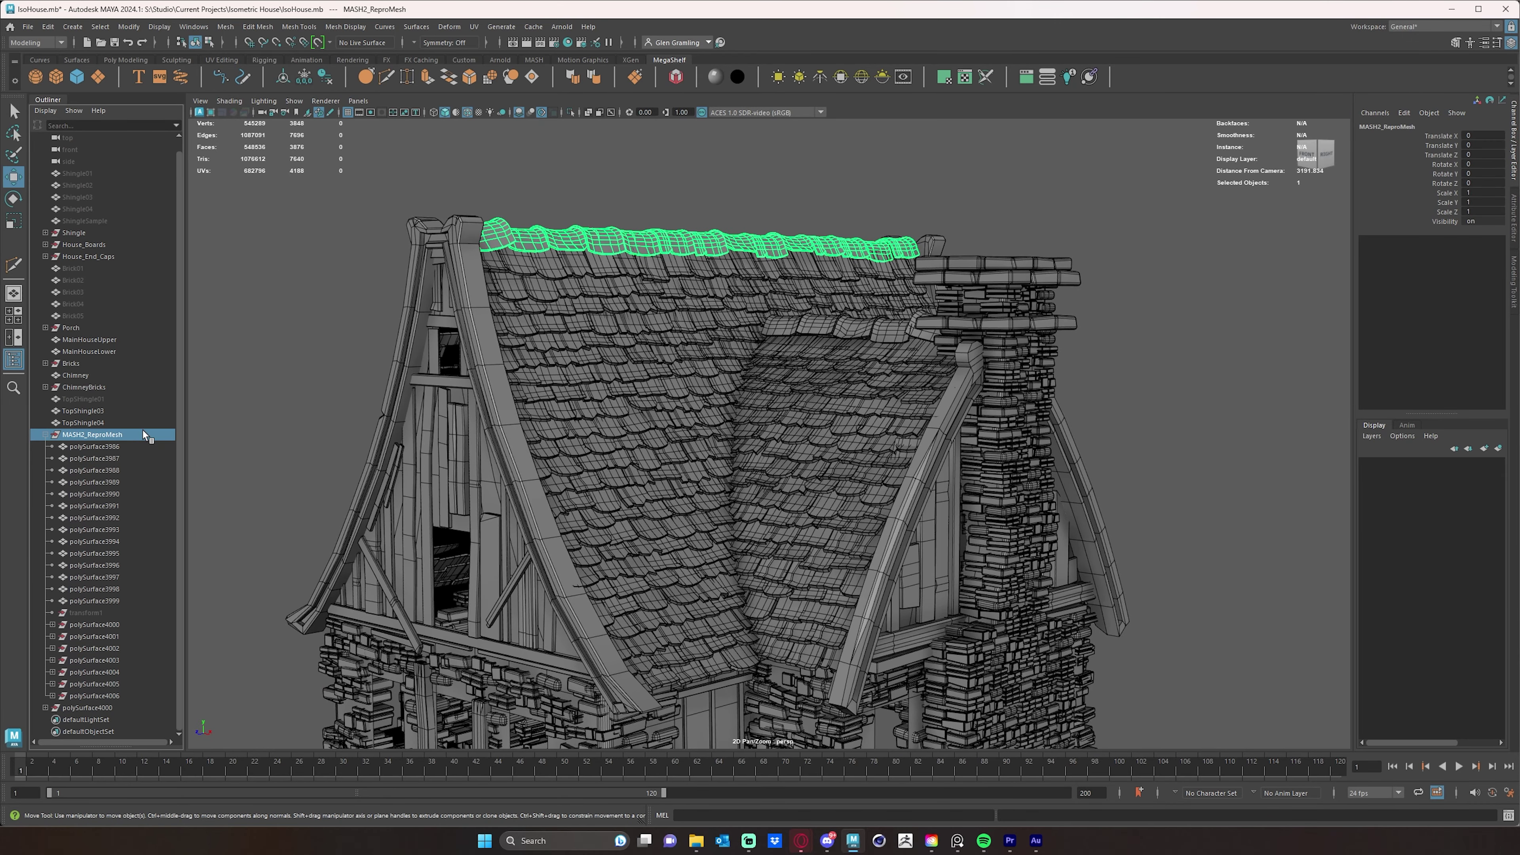
pyautogui.keyDown('shift'); pyautogui.click(121, 711); pyautogui.keyUp('shift')
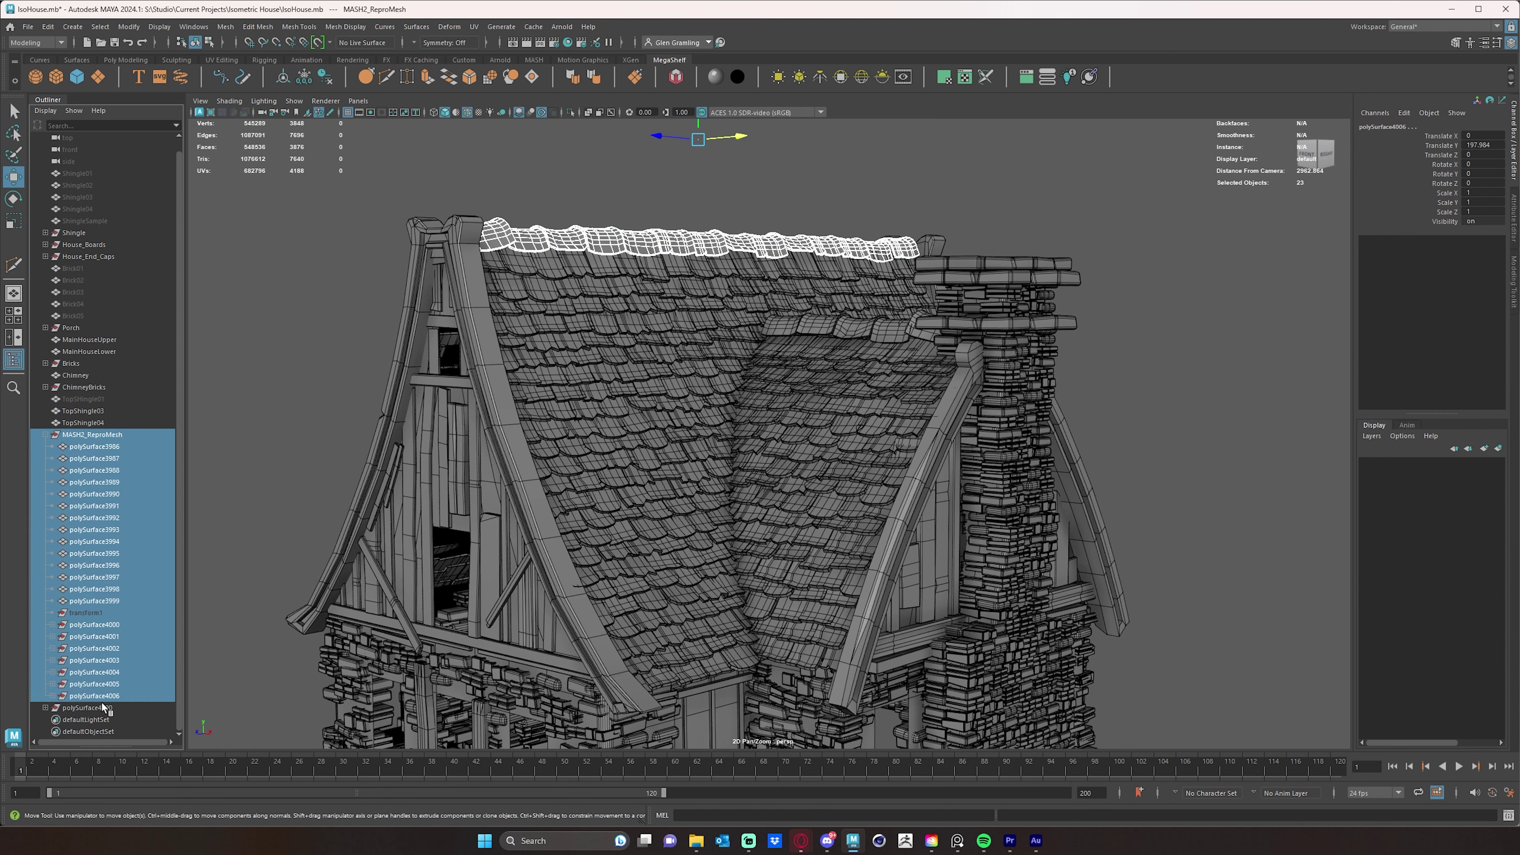
pyautogui.click(105, 708)
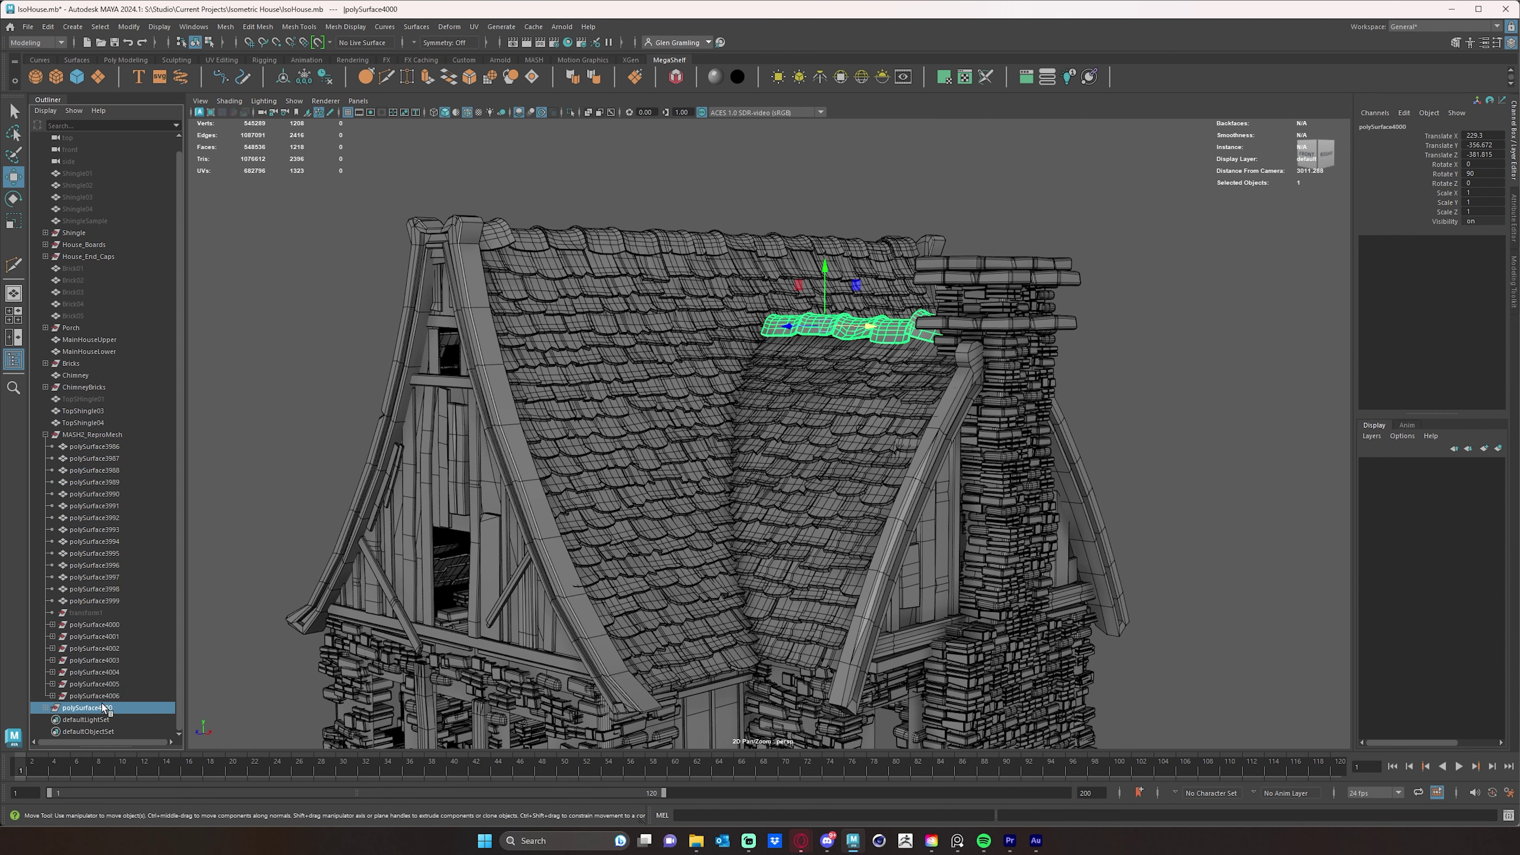
pyautogui.click(52, 708)
pyautogui.keyDown('shift'); pyautogui.click(105, 437); pyautogui.keyUp('shift')
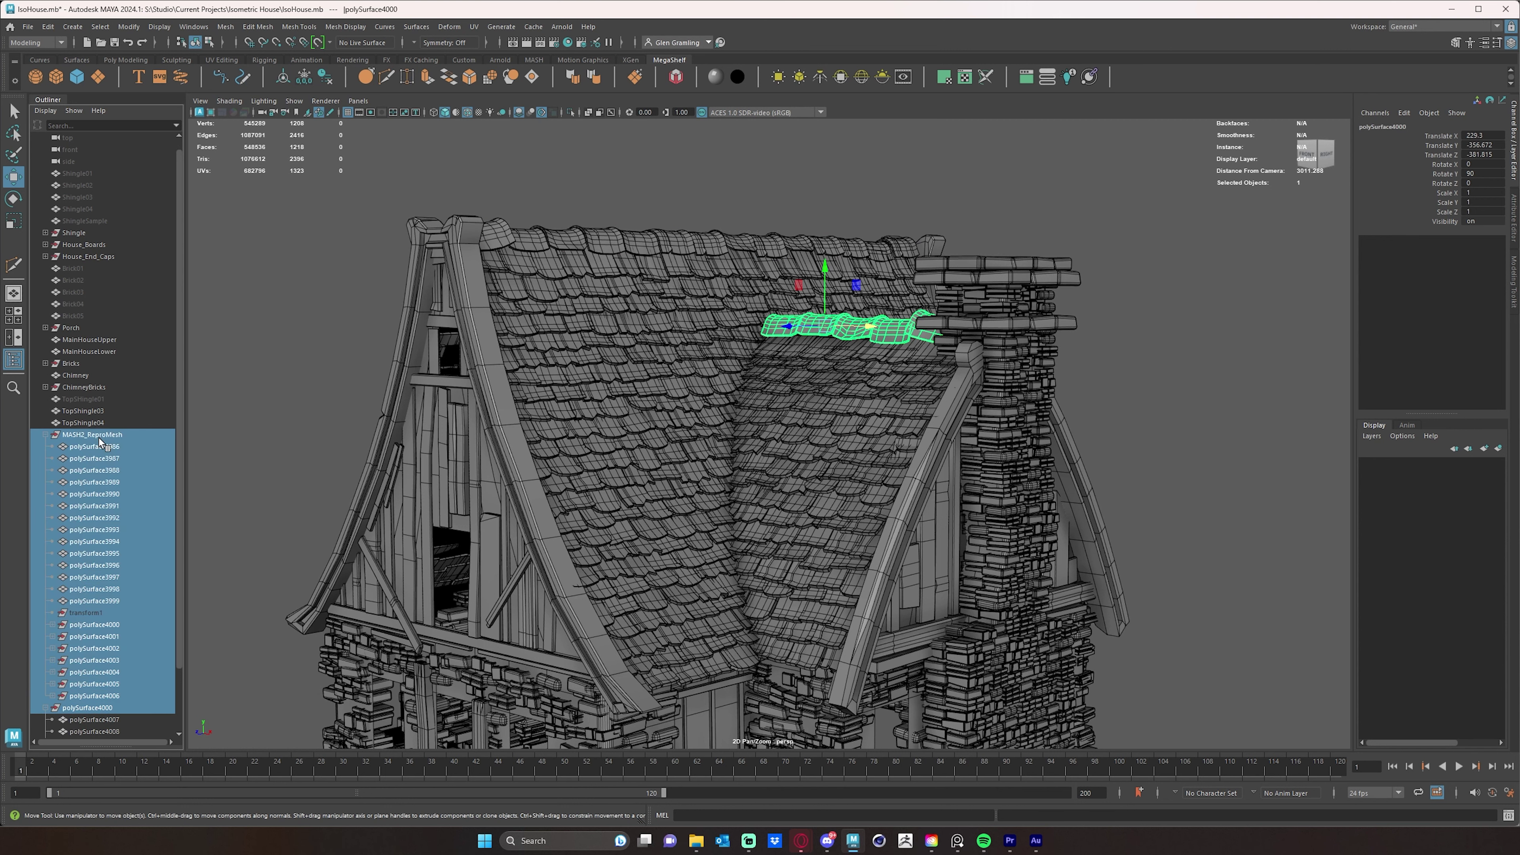
pyautogui.scroll(-4, 220, 612)
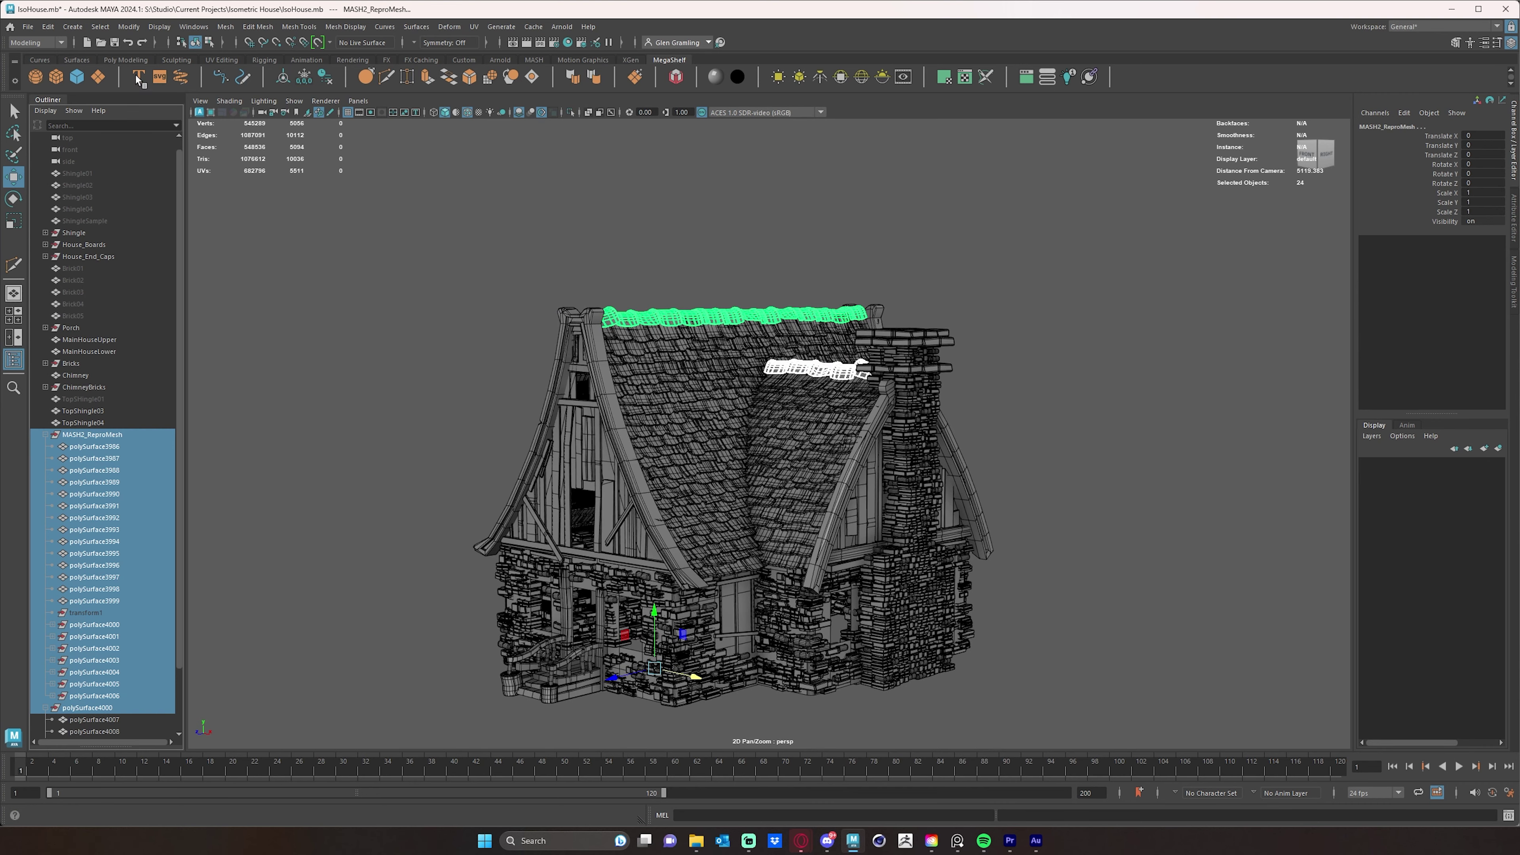
pyautogui.click(53, 27)
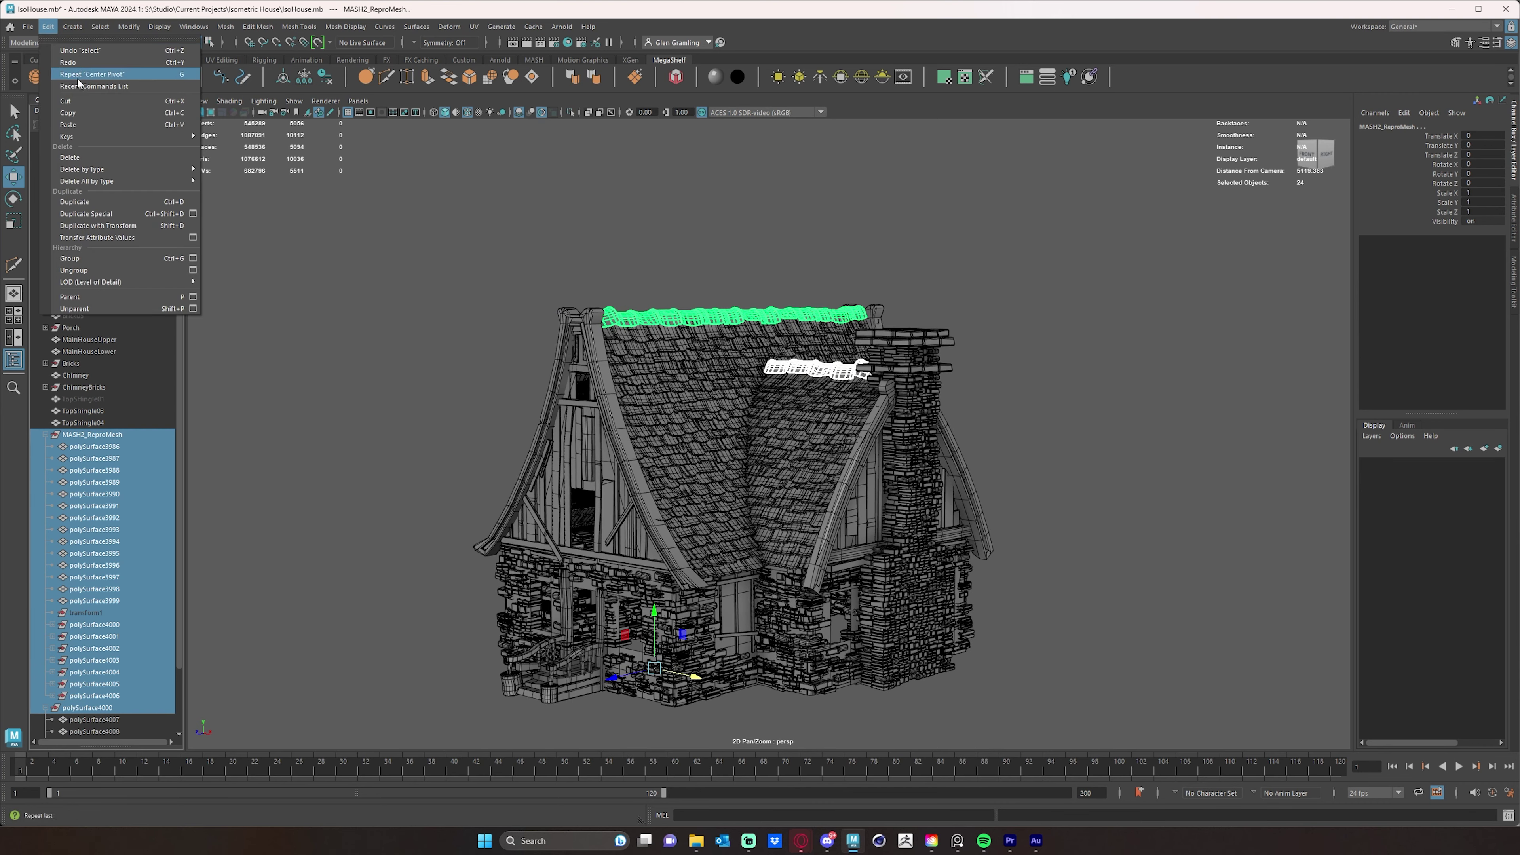
pyautogui.moveTo(192, 179)
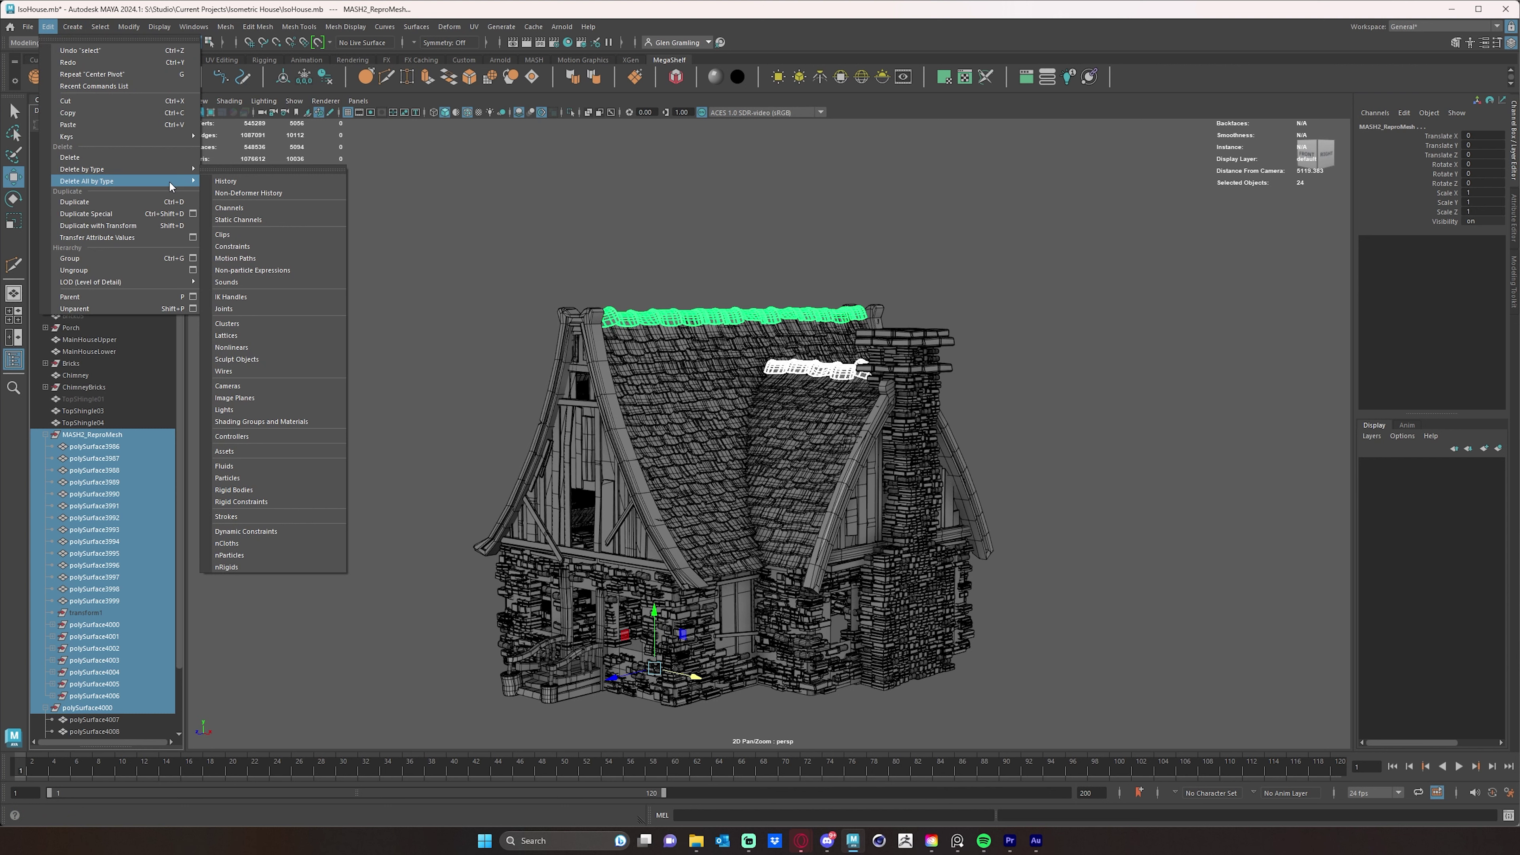
pyautogui.click(247, 185)
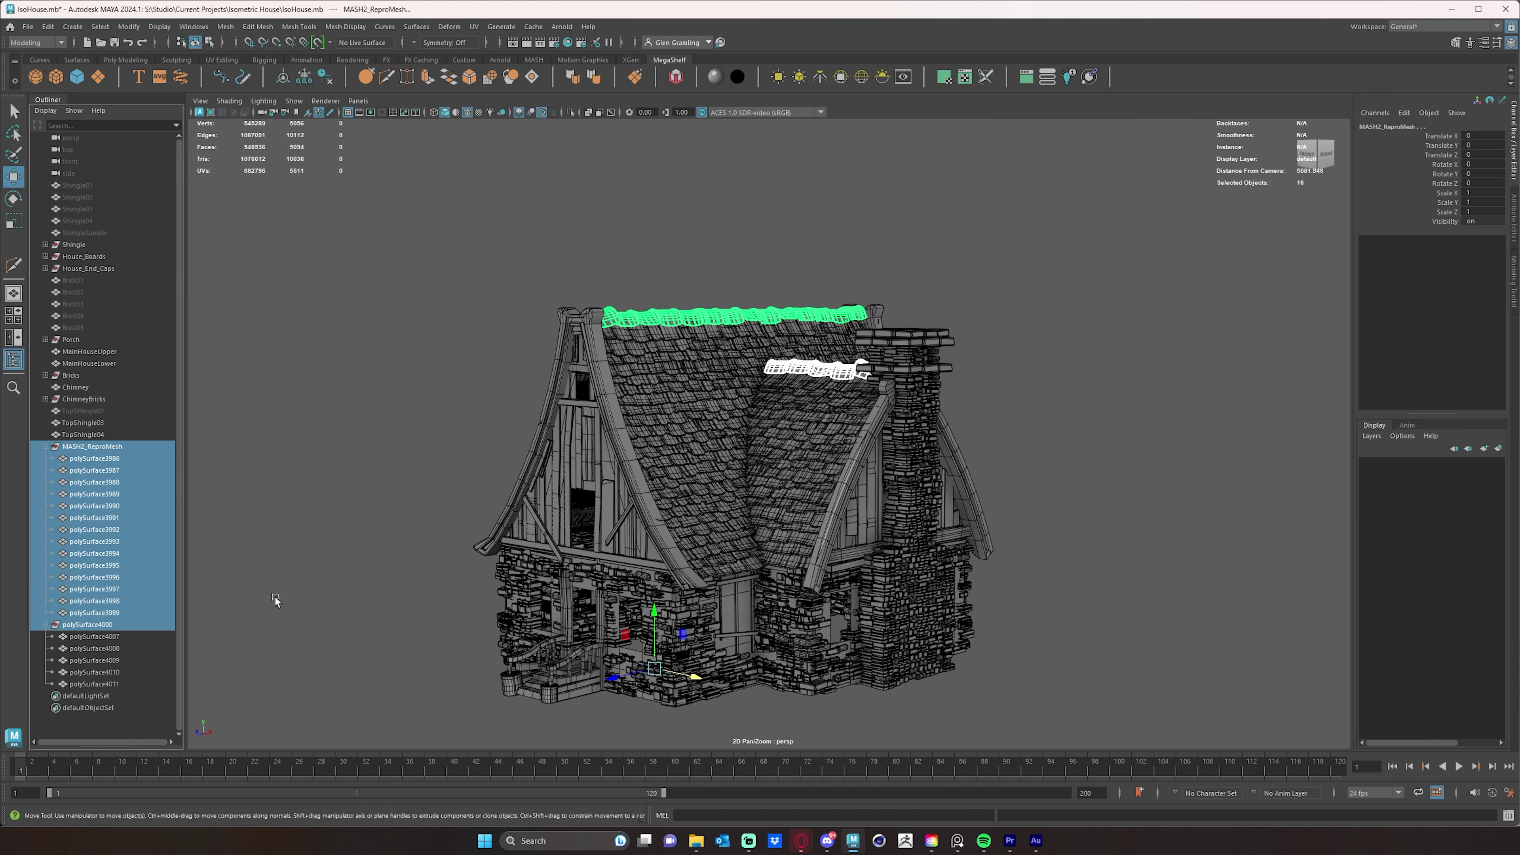
# Step: Parent the side ridge's caps under polySurface3997 in the MASH2_ReproMesh group and delete the emptied polySurface4000 group
pyautogui.click(94, 640)
pyautogui.keyDown('shift'); pyautogui.click(93, 684); pyautogui.keyUp('shift')
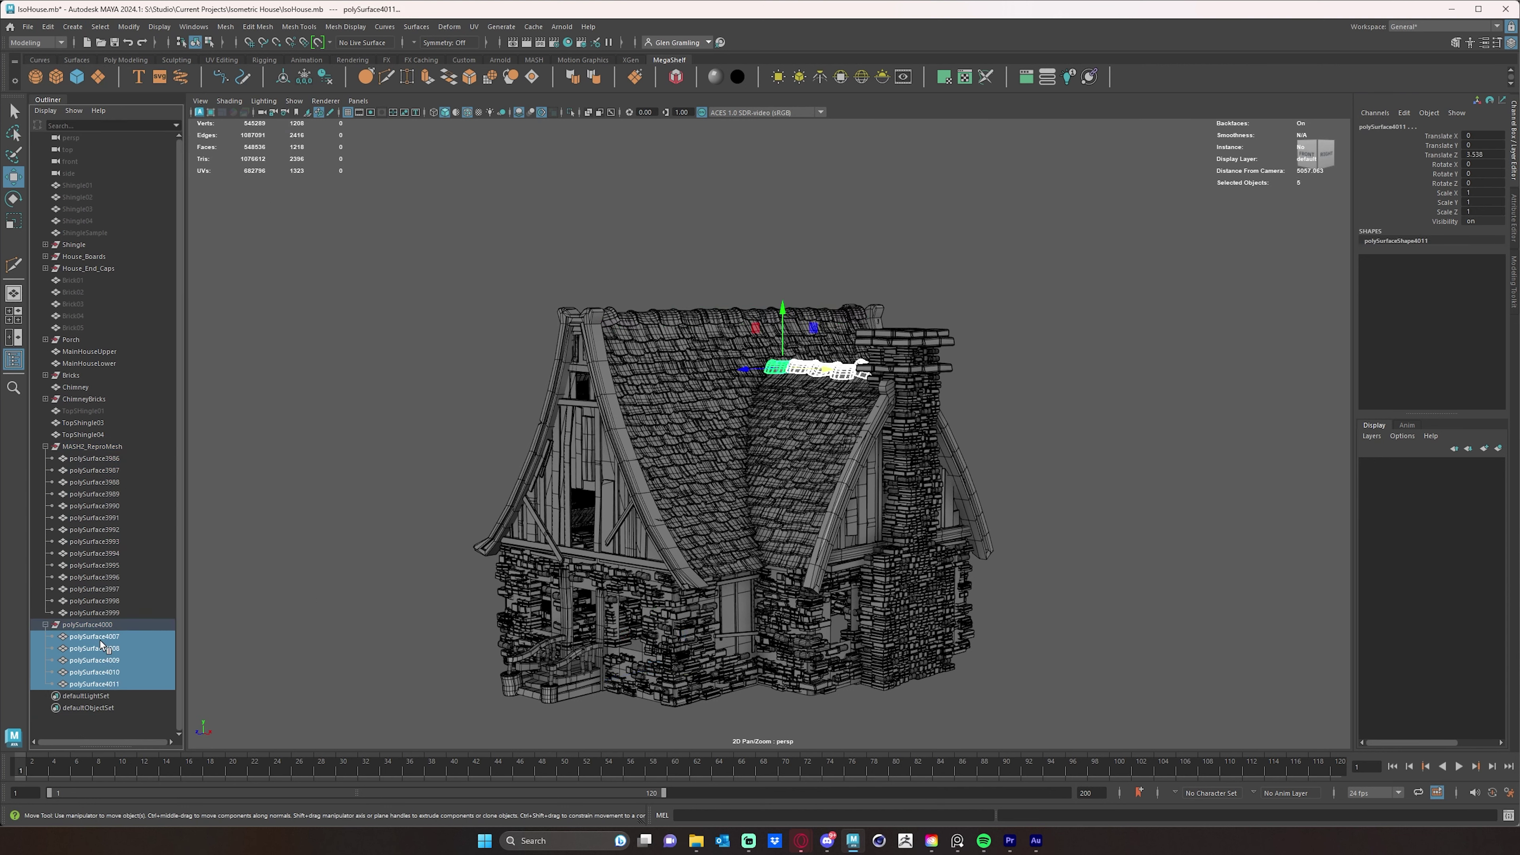
pyautogui.moveTo(103, 634); pyautogui.dragTo(112, 590)
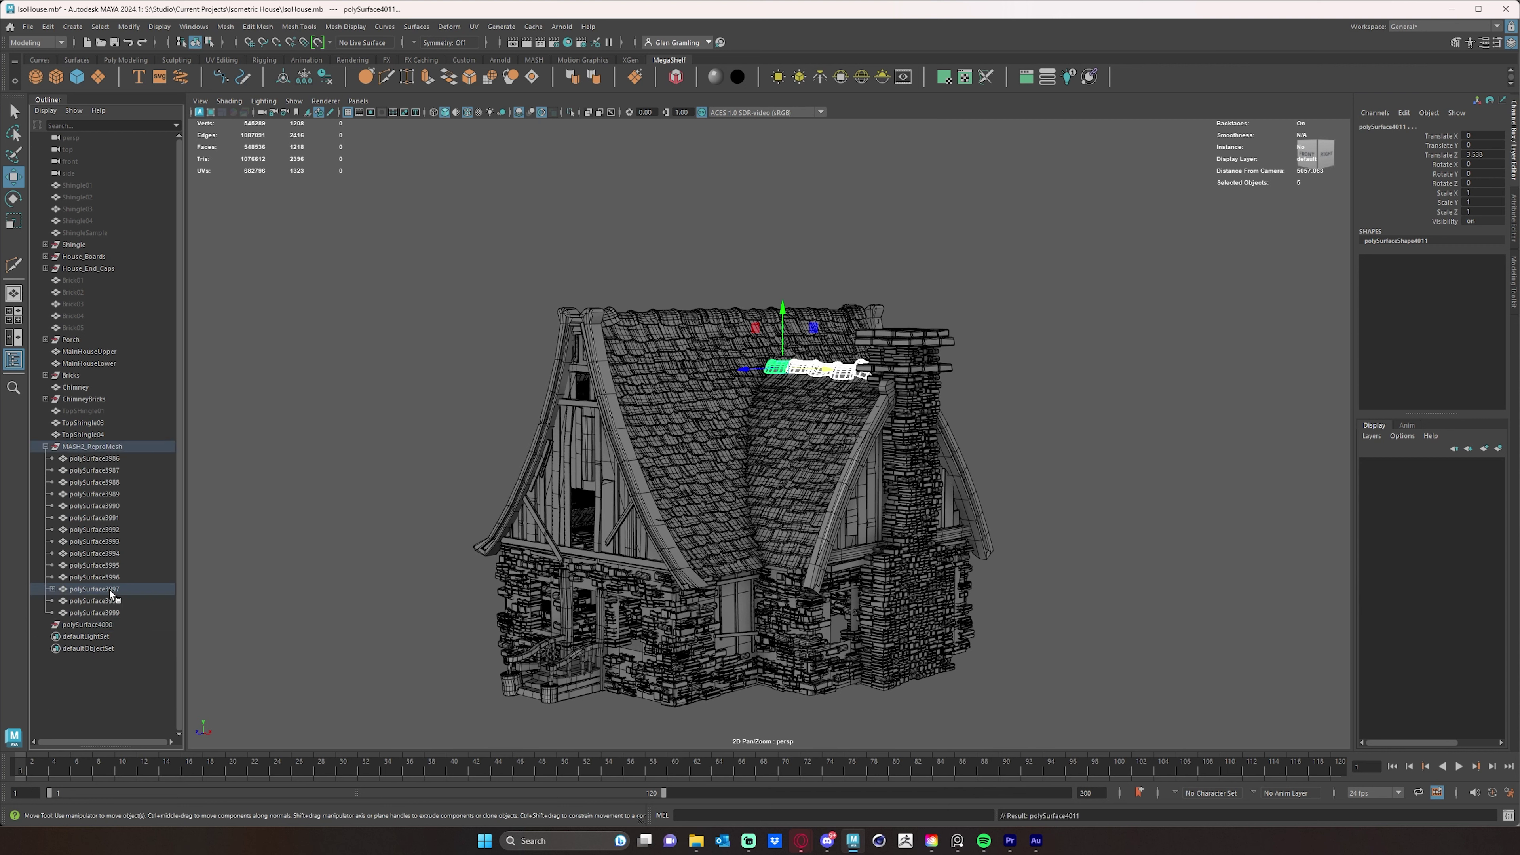
pyautogui.click(94, 626)
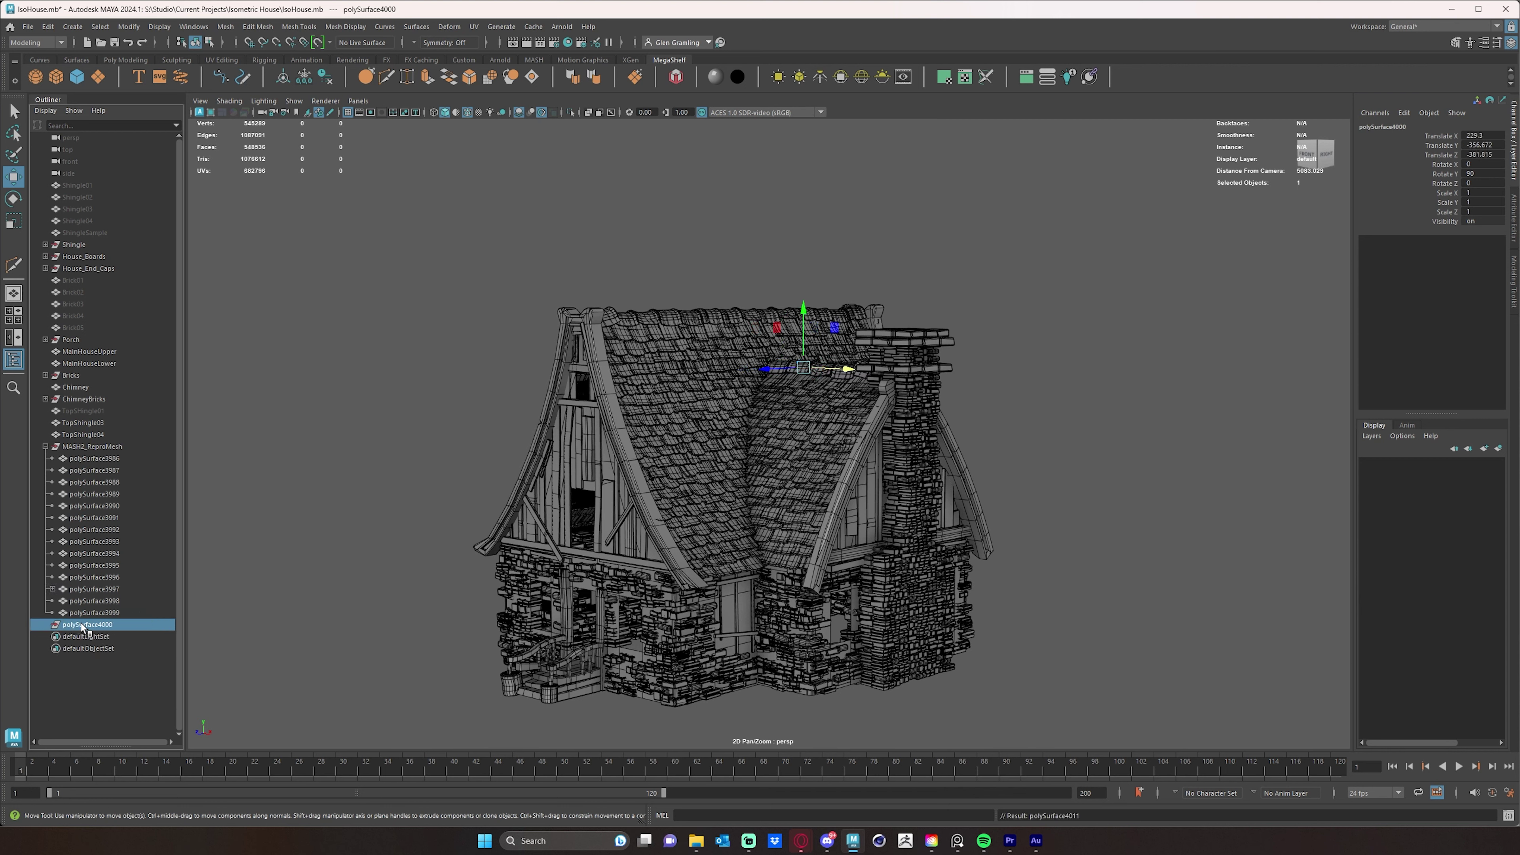
pyautogui.press('Delete')
# Step: Rename the MASH2_ReproMesh group as TopShingles and collapse its hierarchy
pyautogui.doubleClick(95, 447)
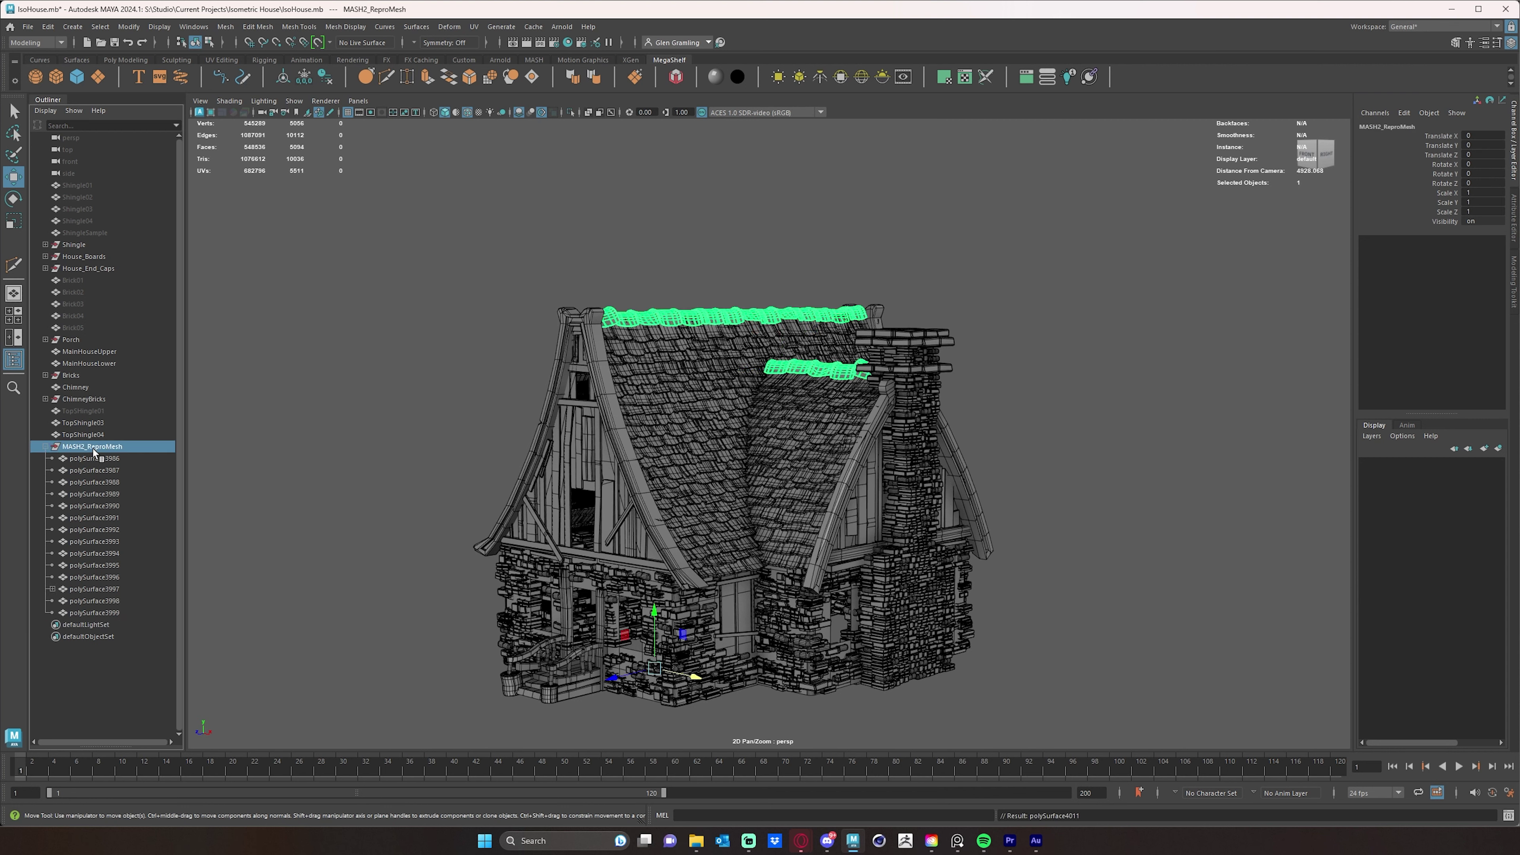
pyautogui.write('T')
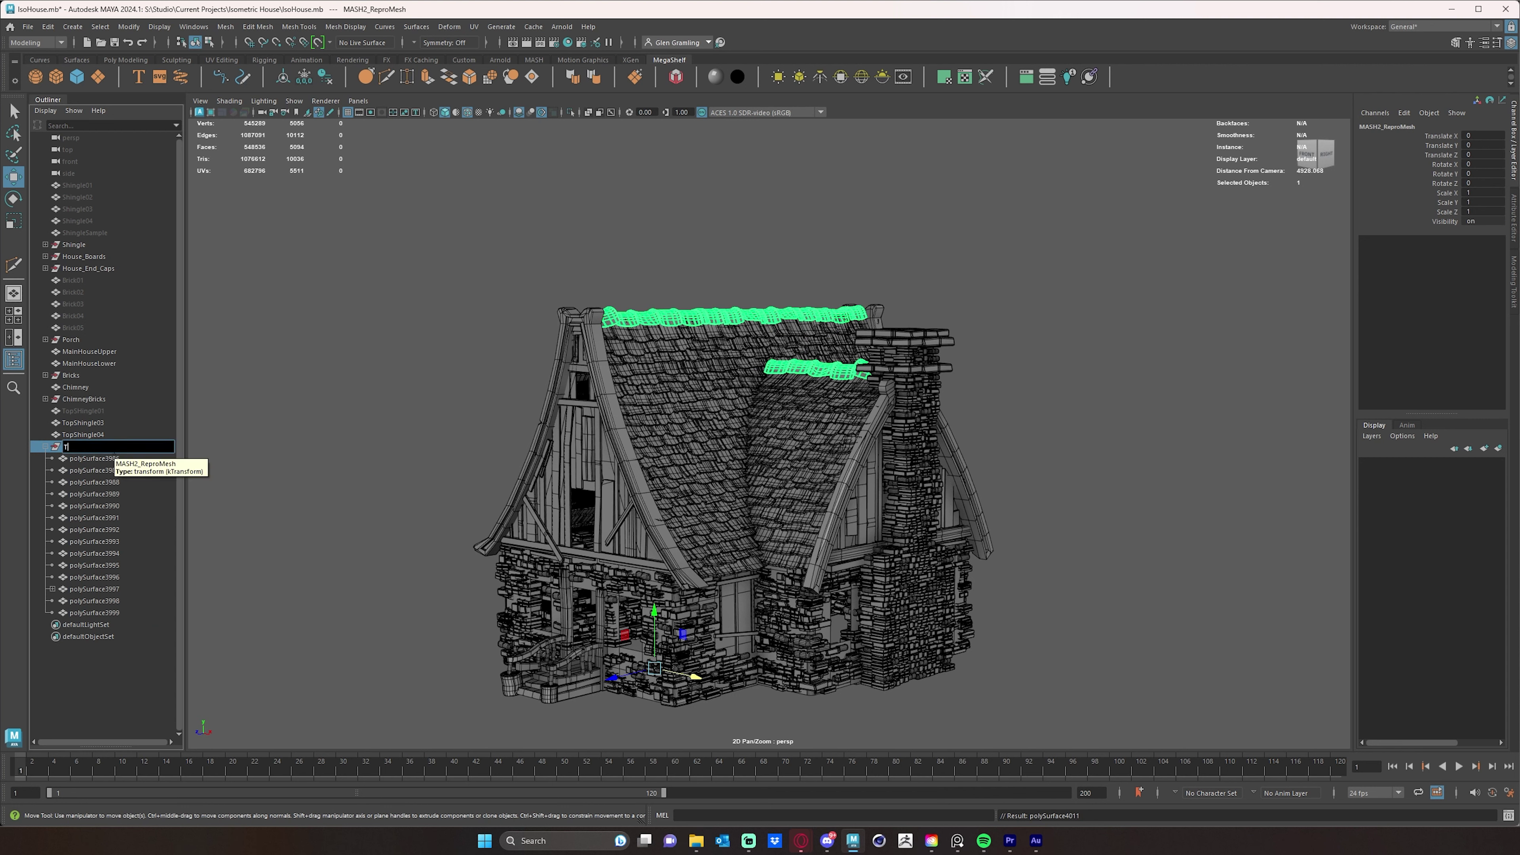
pyautogui.write('opShingles')
pyautogui.press('Return')
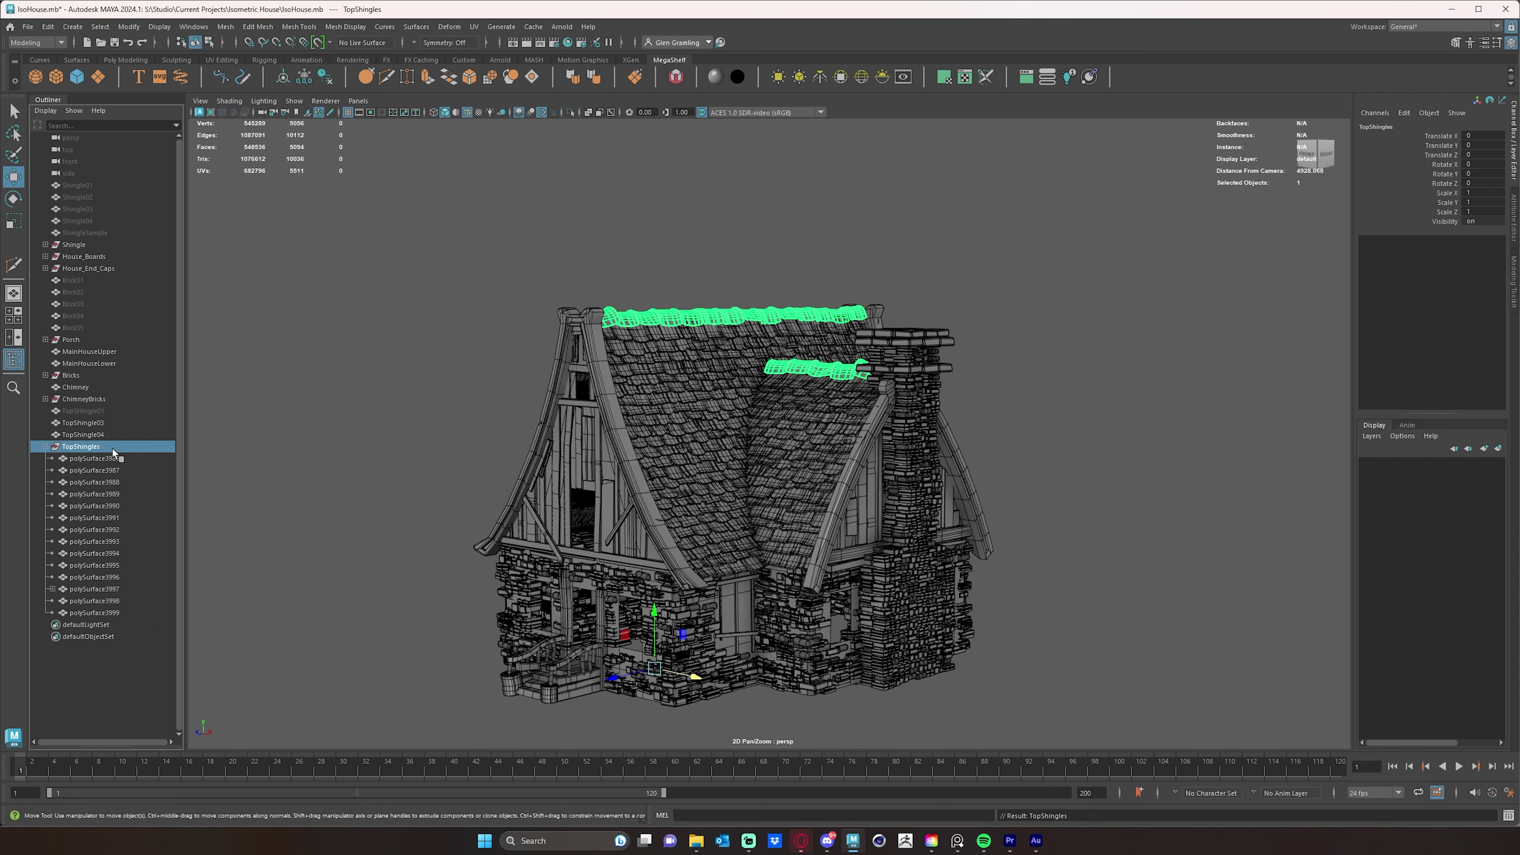
pyautogui.click(45, 448)
pyautogui.click(90, 435)
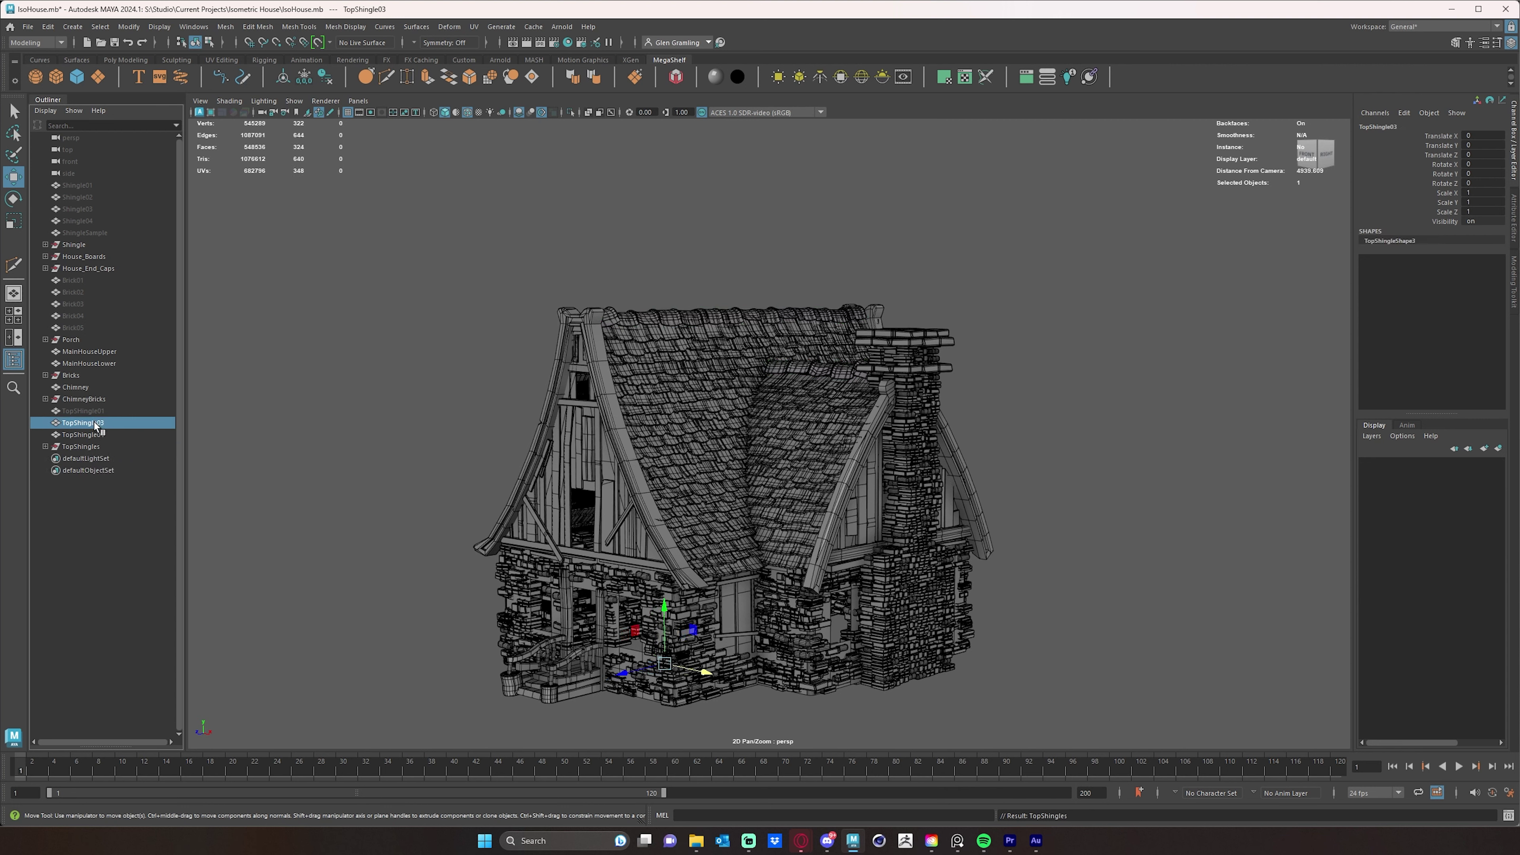
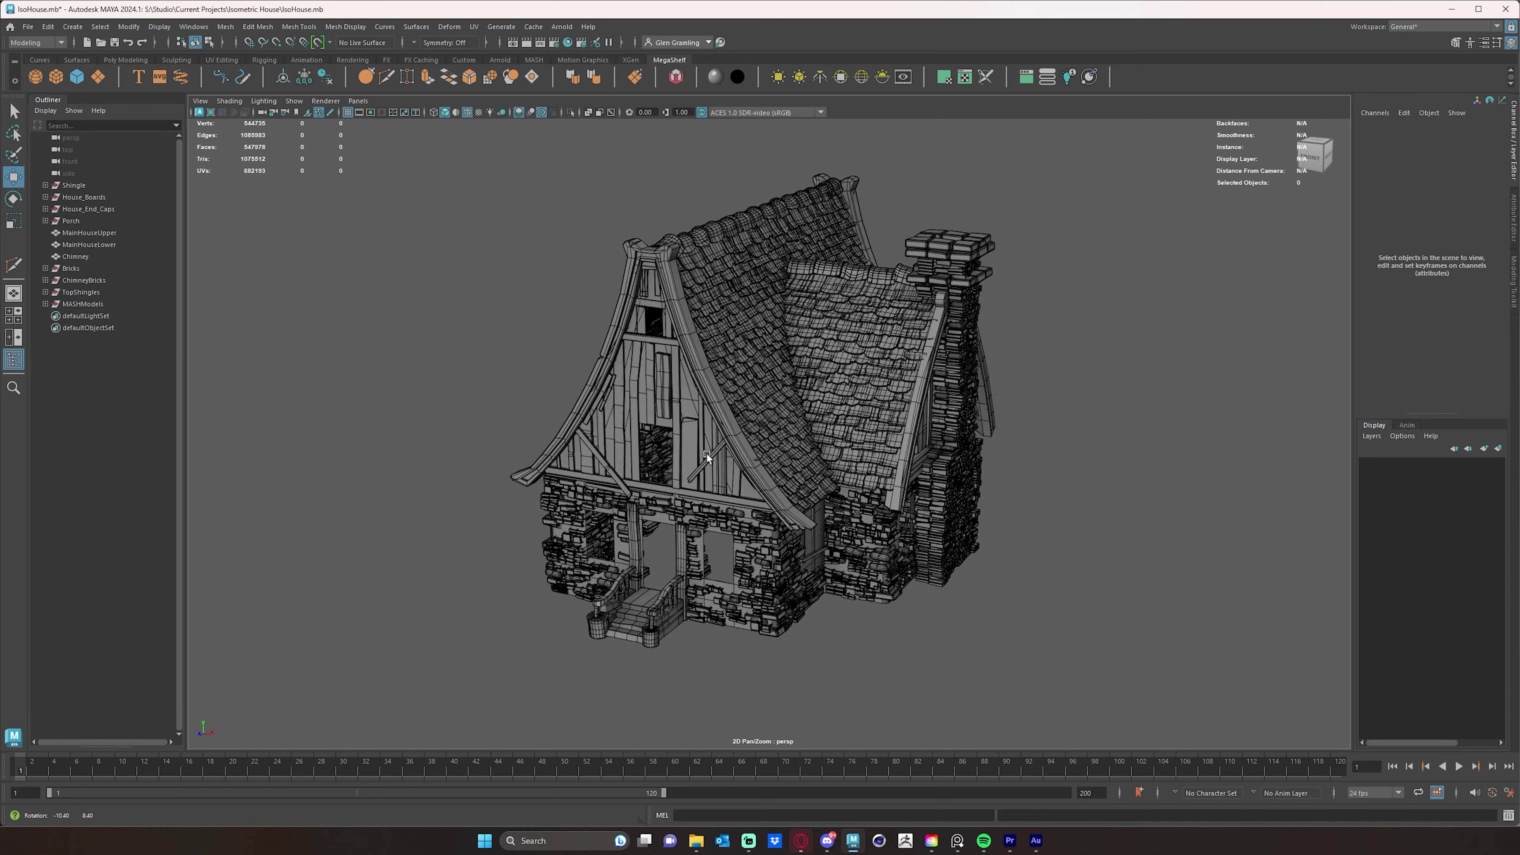
# Step: Examine the whole house from the front and chimney side, including the placement of the porch stairs
pyautogui.keyDown('alt'); pyautogui.moveTo(798, 566); pyautogui.dragTo(816, 560, button='middle'); pyautogui.keyUp('alt')
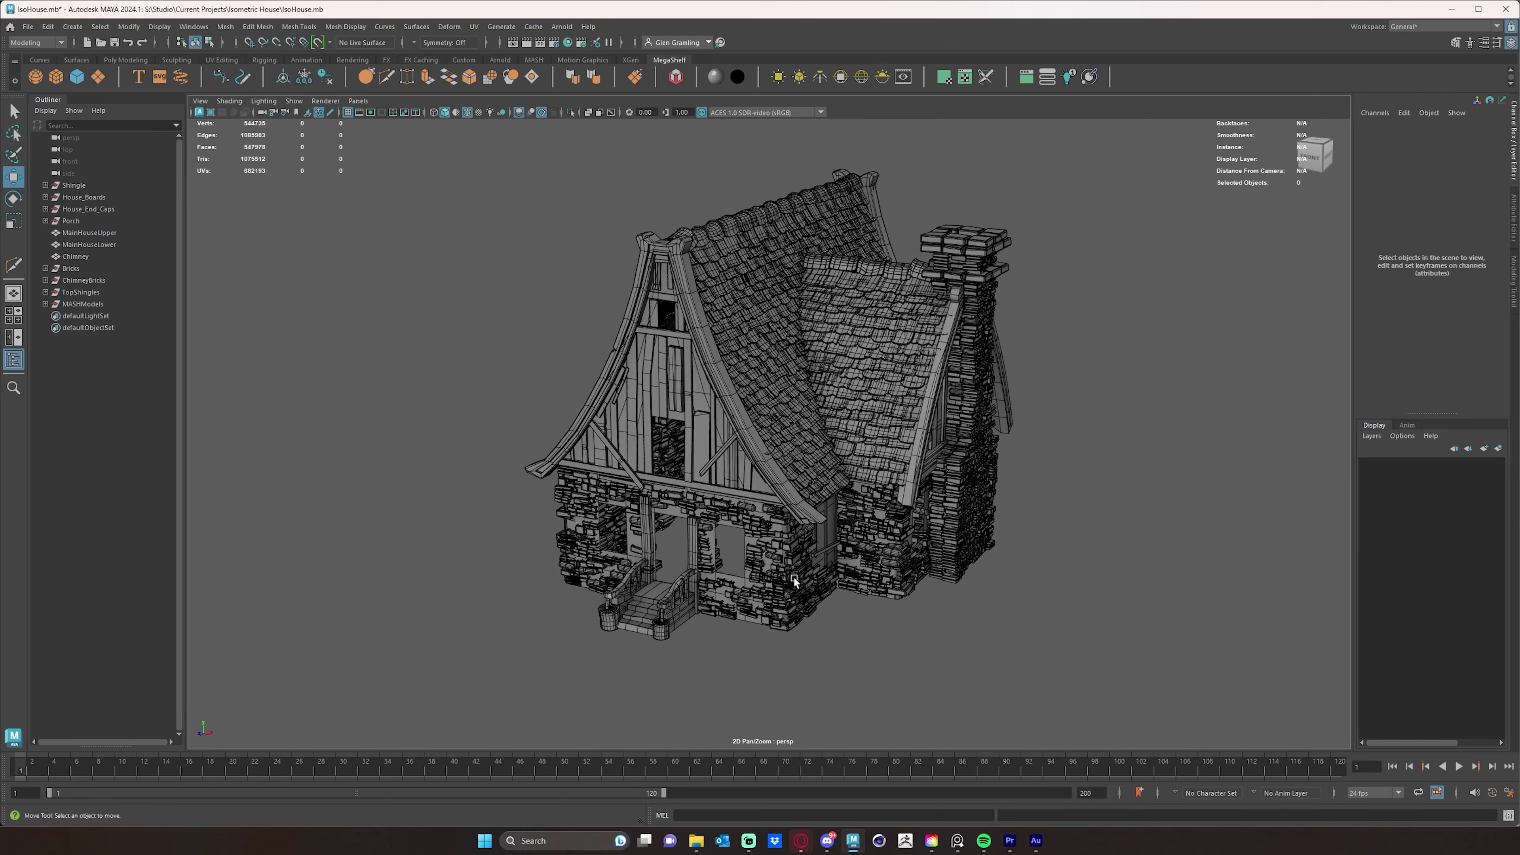
pyautogui.keyDown('alt'); pyautogui.moveTo(704, 583); pyautogui.dragTo(679, 615); pyautogui.keyUp('alt')
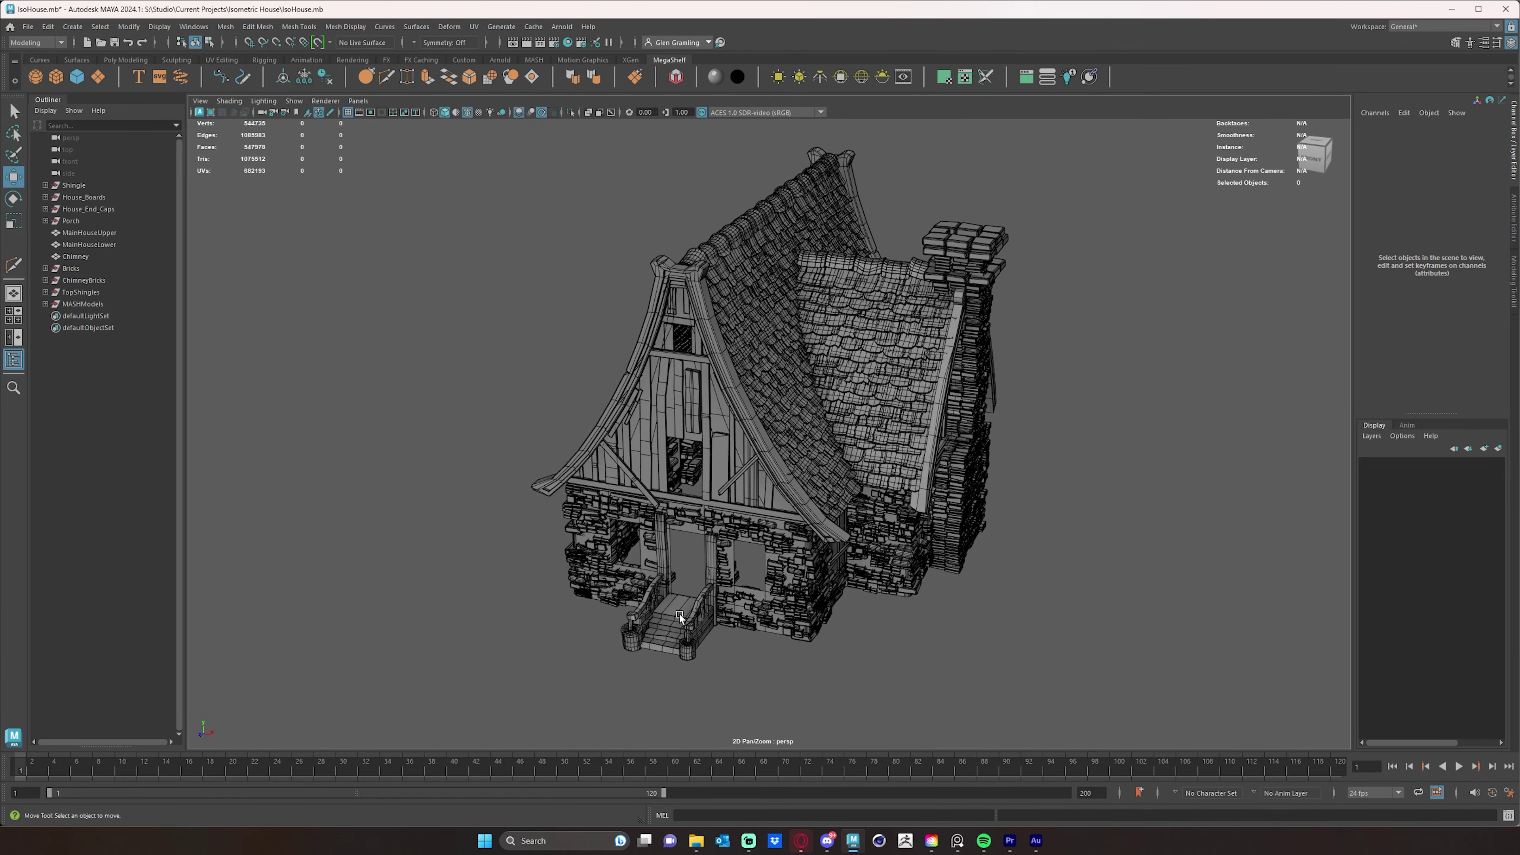
pyautogui.click(674, 630)
pyautogui.press('f')
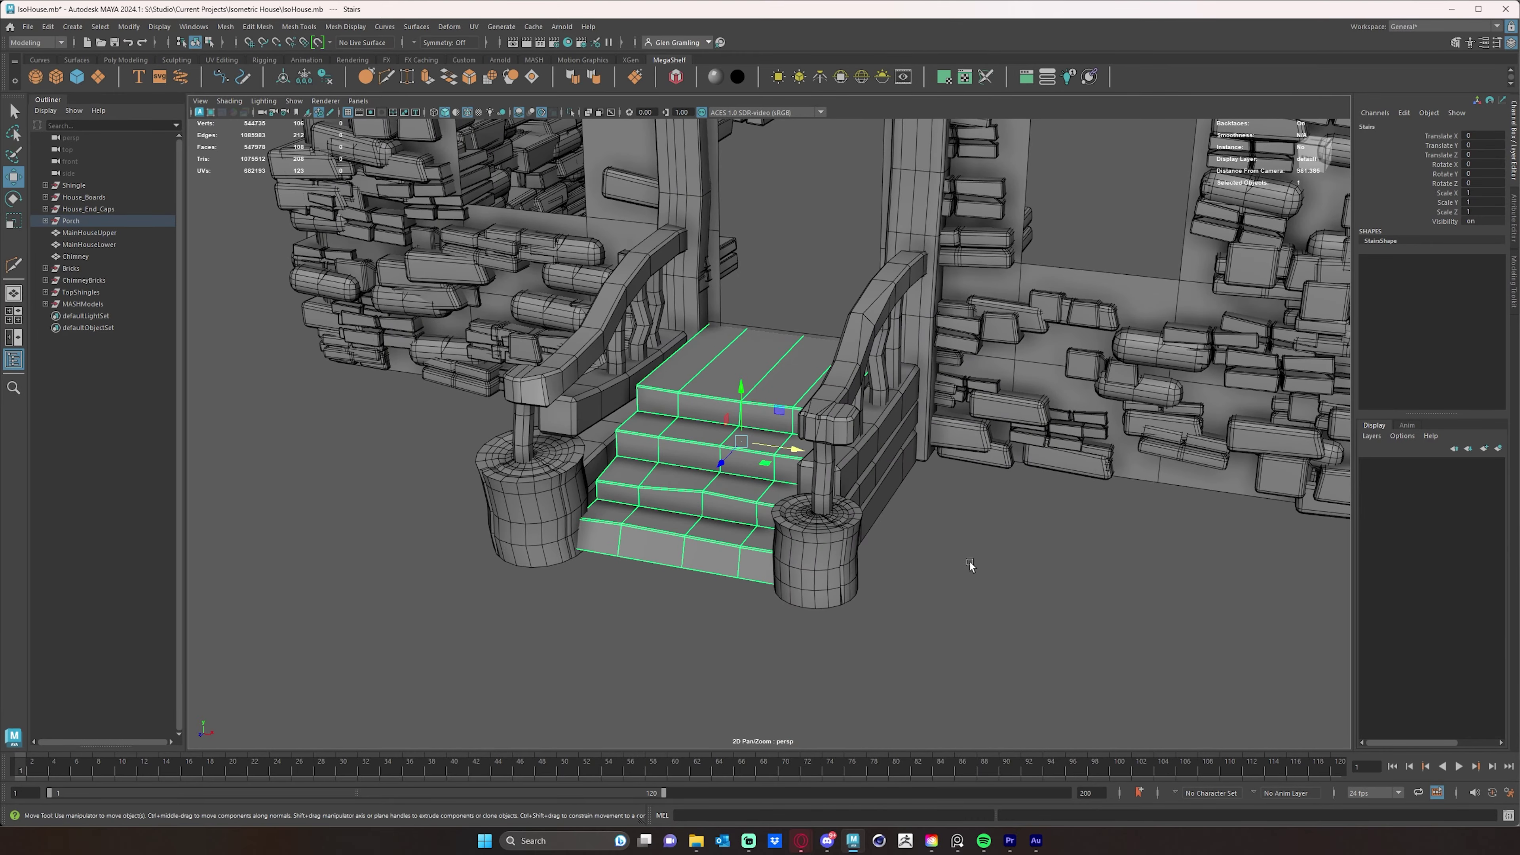
pyautogui.keyDown('alt'); pyautogui.moveTo(970, 563); pyautogui.dragTo(856, 674, button='middle'); pyautogui.keyUp('alt')
pyautogui.keyDown('alt'); pyautogui.moveTo(1199, 545); pyautogui.dragTo(932, 528, button='right'); pyautogui.keyUp('alt')
pyautogui.keyDown('alt'); pyautogui.moveTo(932, 521); pyautogui.dragTo(864, 457); pyautogui.keyUp('alt')
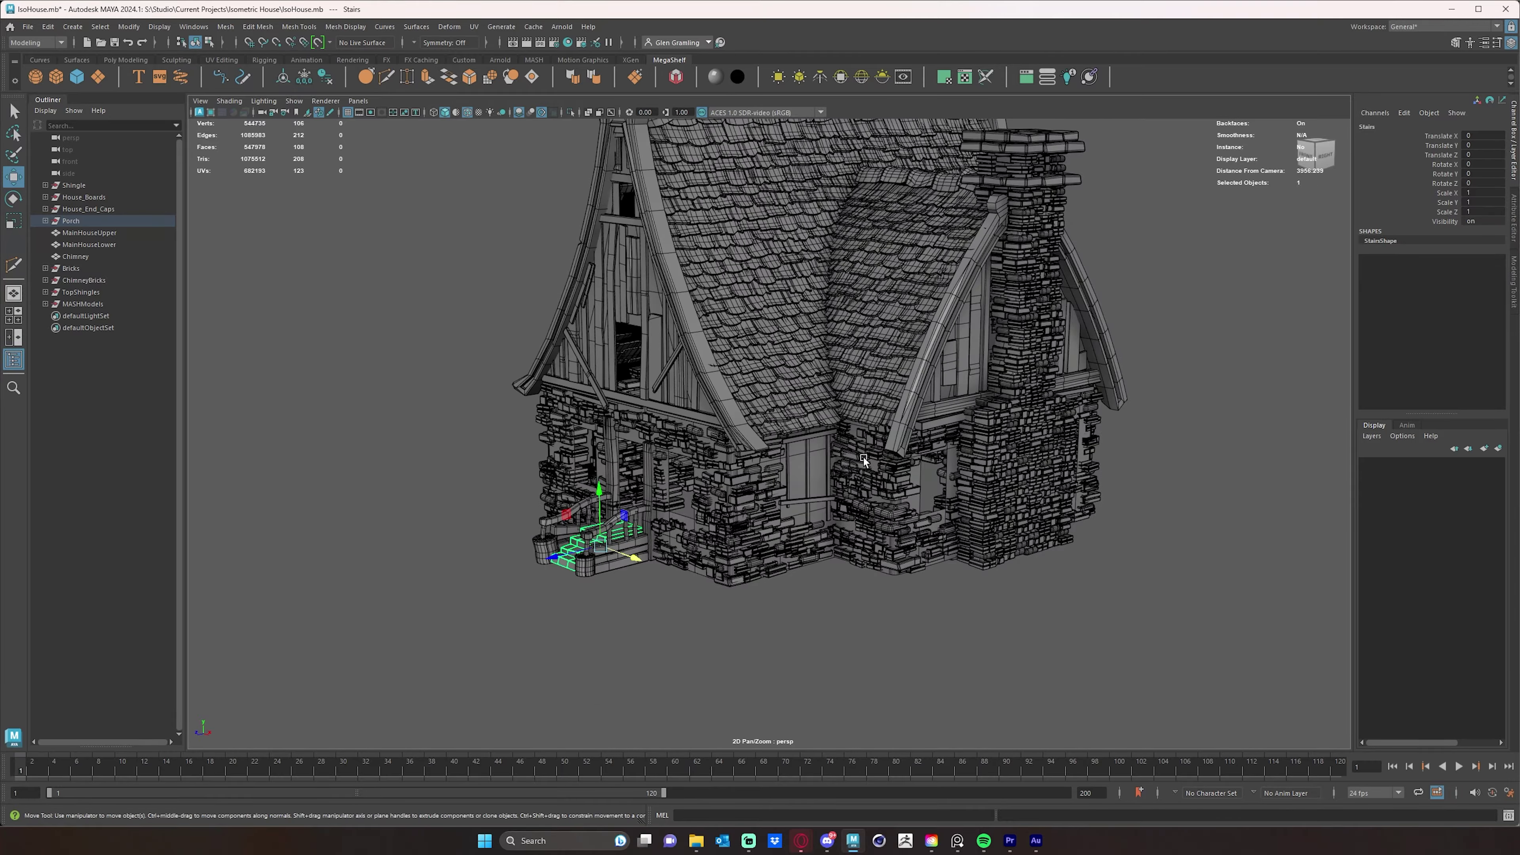
pyautogui.click(1110, 563)
pyautogui.keyDown('alt'); pyautogui.moveTo(1110, 563); pyautogui.dragTo(760, 595); pyautogui.keyUp('alt')
pyautogui.click(760, 595)
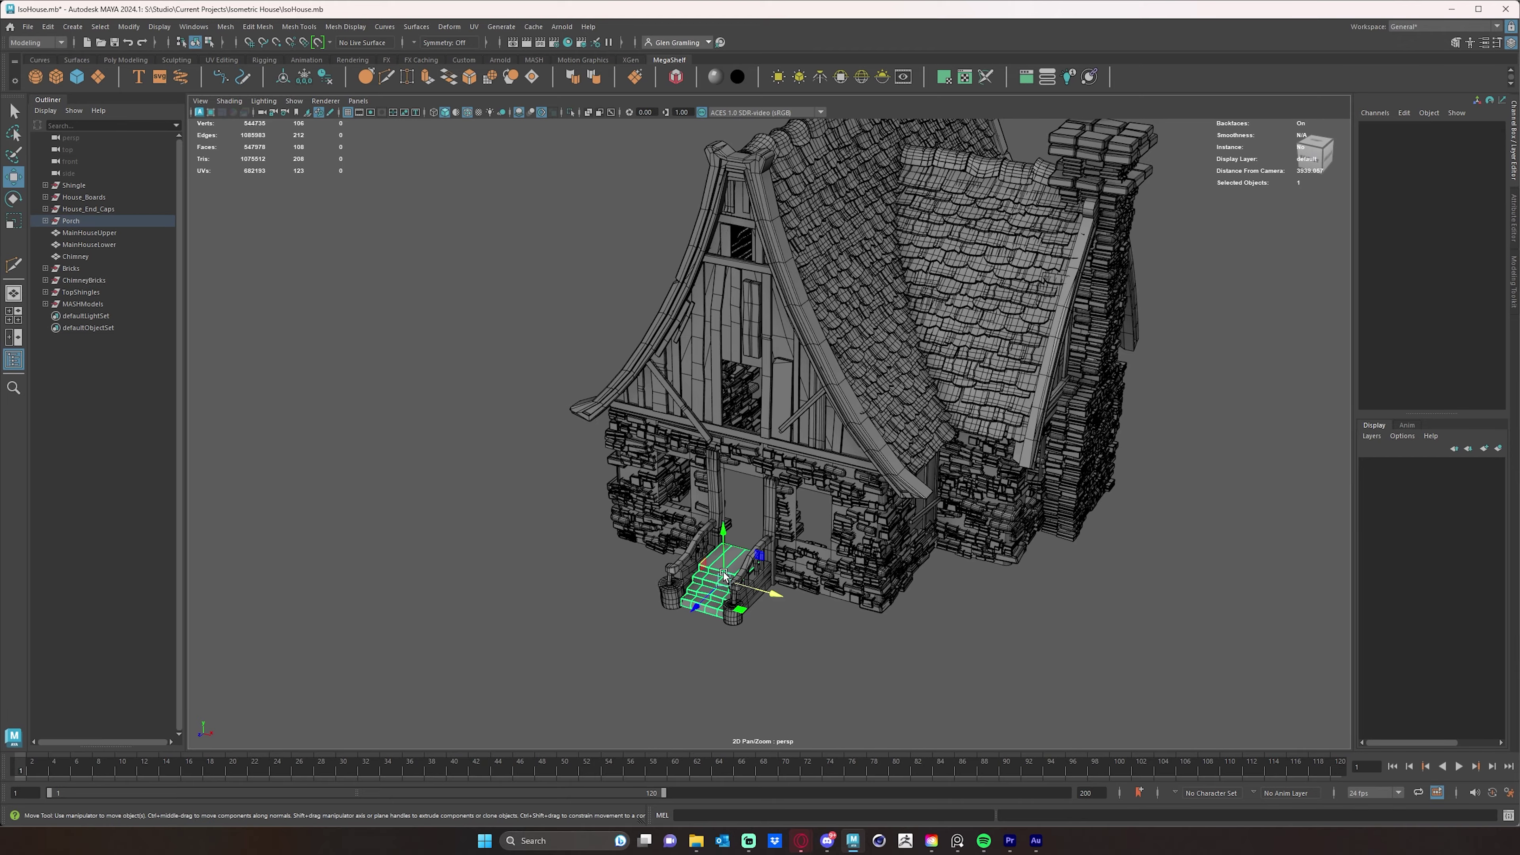
pyautogui.click(539, 565)
# Step: Inspect the porch stairs, railings and top landing up close from the front and above
pyautogui.keyDown('alt'); pyautogui.moveTo(502, 565); pyautogui.dragTo(874, 574, button='right'); pyautogui.keyUp('alt')
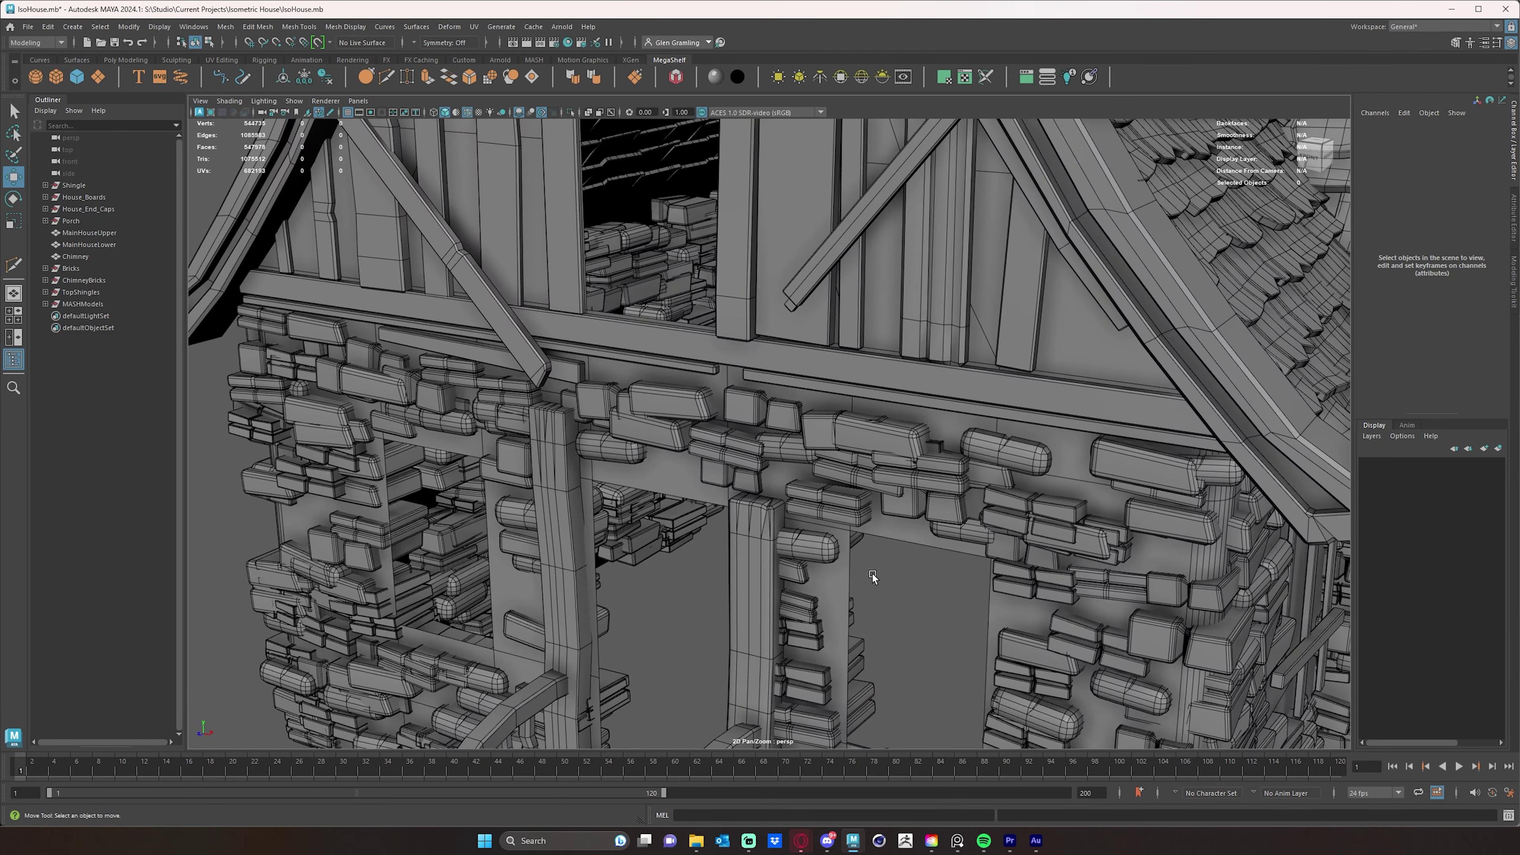
pyautogui.keyDown('alt'); pyautogui.moveTo(760, 641); pyautogui.dragTo(1009, 318, button='middle'); pyautogui.keyUp('alt')
pyautogui.keyDown('alt'); pyautogui.moveTo(873, 573); pyautogui.dragTo(817, 586); pyautogui.keyUp('alt')
pyautogui.keyDown('alt'); pyautogui.moveTo(816, 586); pyautogui.dragTo(960, 584, button='right'); pyautogui.keyUp('alt')
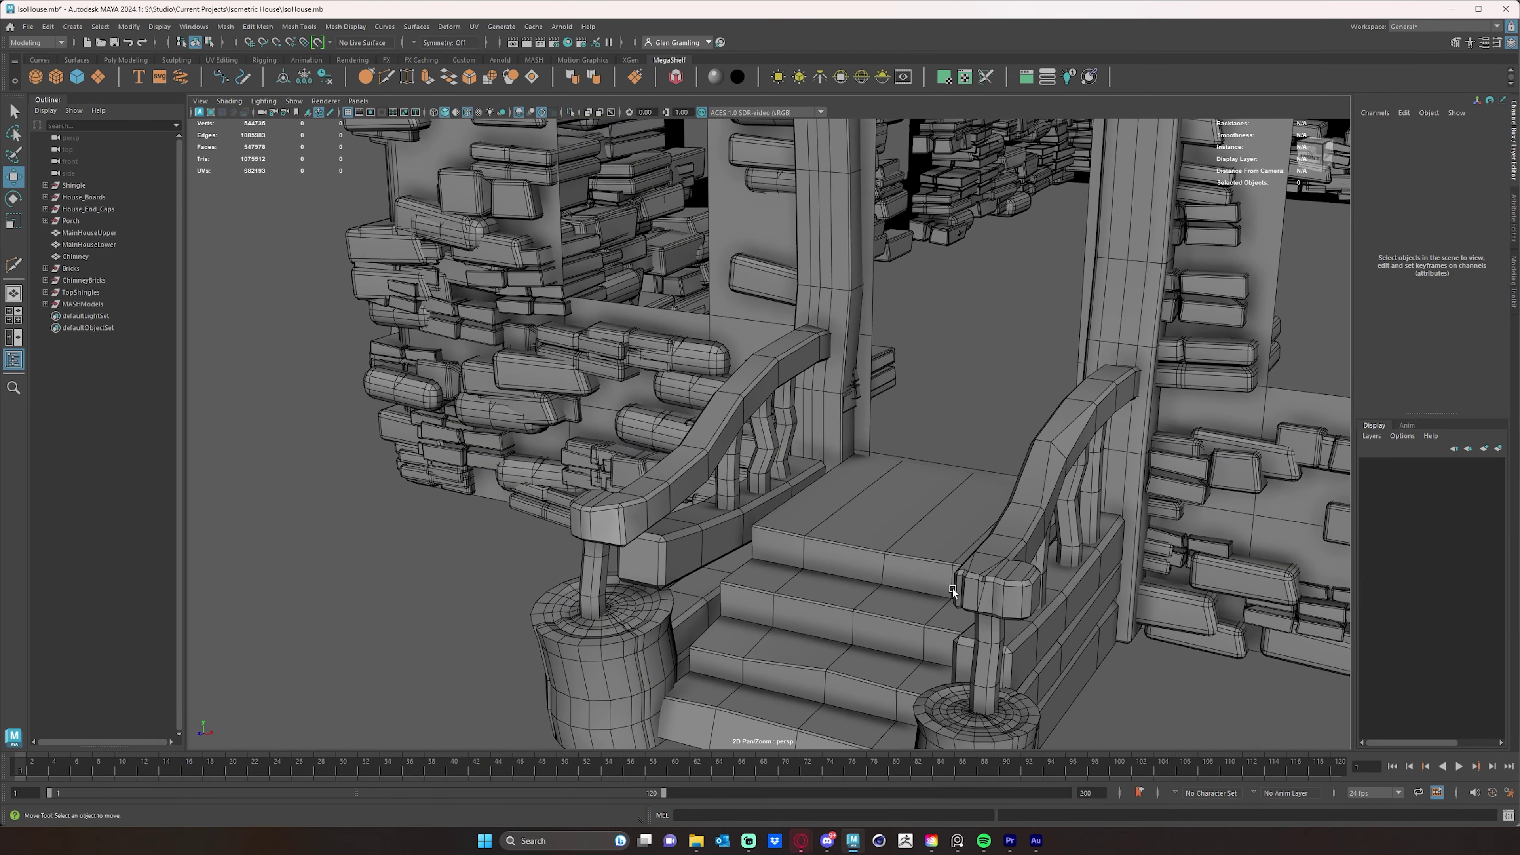
pyautogui.keyDown('alt'); pyautogui.moveTo(960, 584); pyautogui.dragTo(886, 396, button='middle'); pyautogui.keyUp('alt')
pyautogui.keyDown('alt'); pyautogui.moveTo(886, 395); pyautogui.dragTo(851, 522); pyautogui.keyUp('alt')
pyautogui.keyDown('alt'); pyautogui.moveTo(1010, 561); pyautogui.dragTo(849, 488, button='middle'); pyautogui.keyUp('alt')
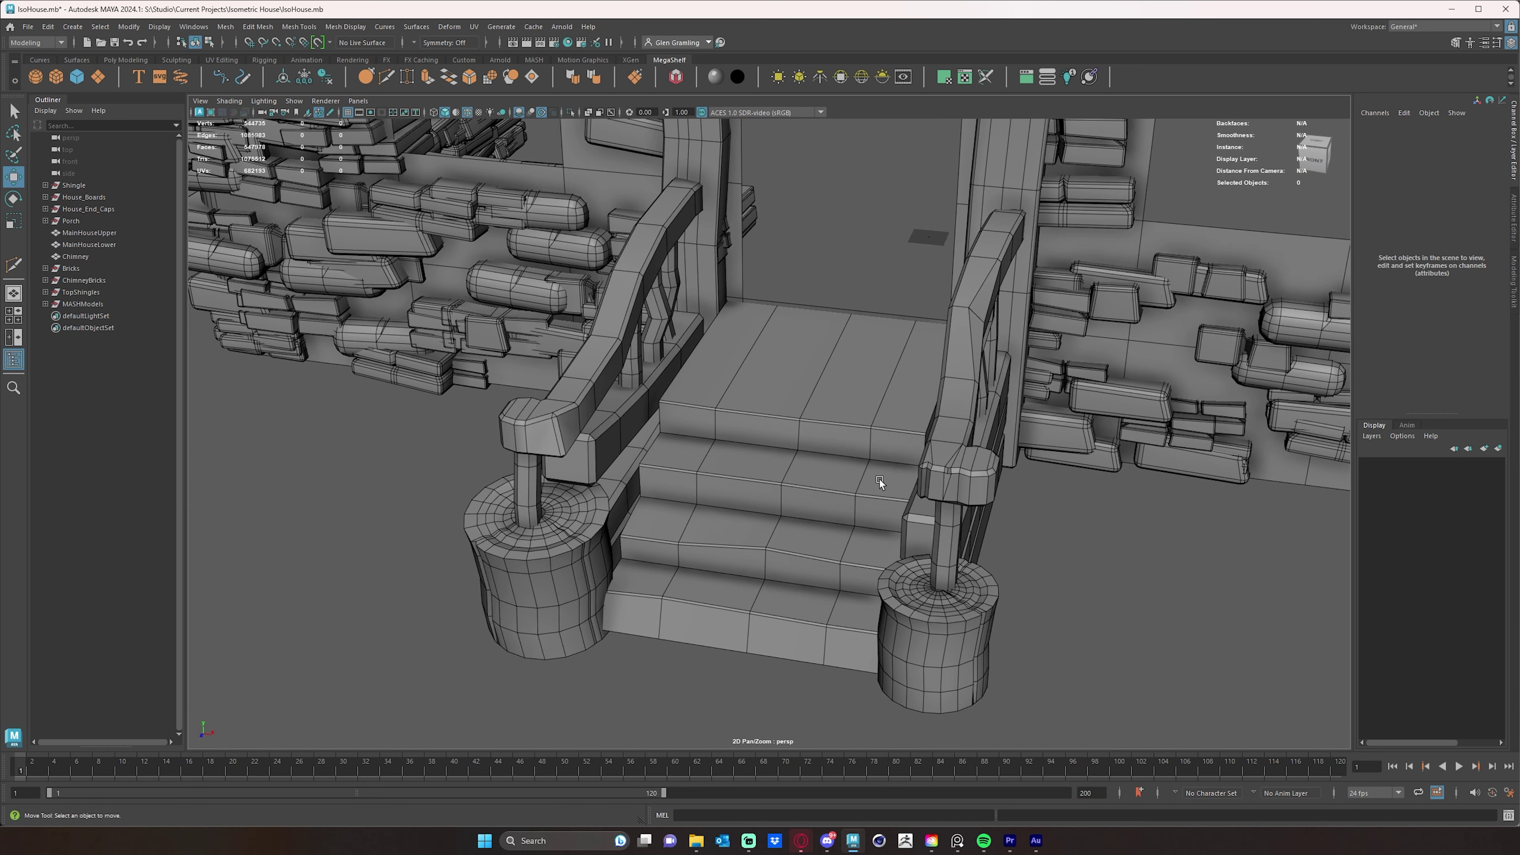
pyautogui.keyDown('alt'); pyautogui.moveTo(887, 446); pyautogui.dragTo(771, 482); pyautogui.keyUp('alt')
pyautogui.click(848, 434)
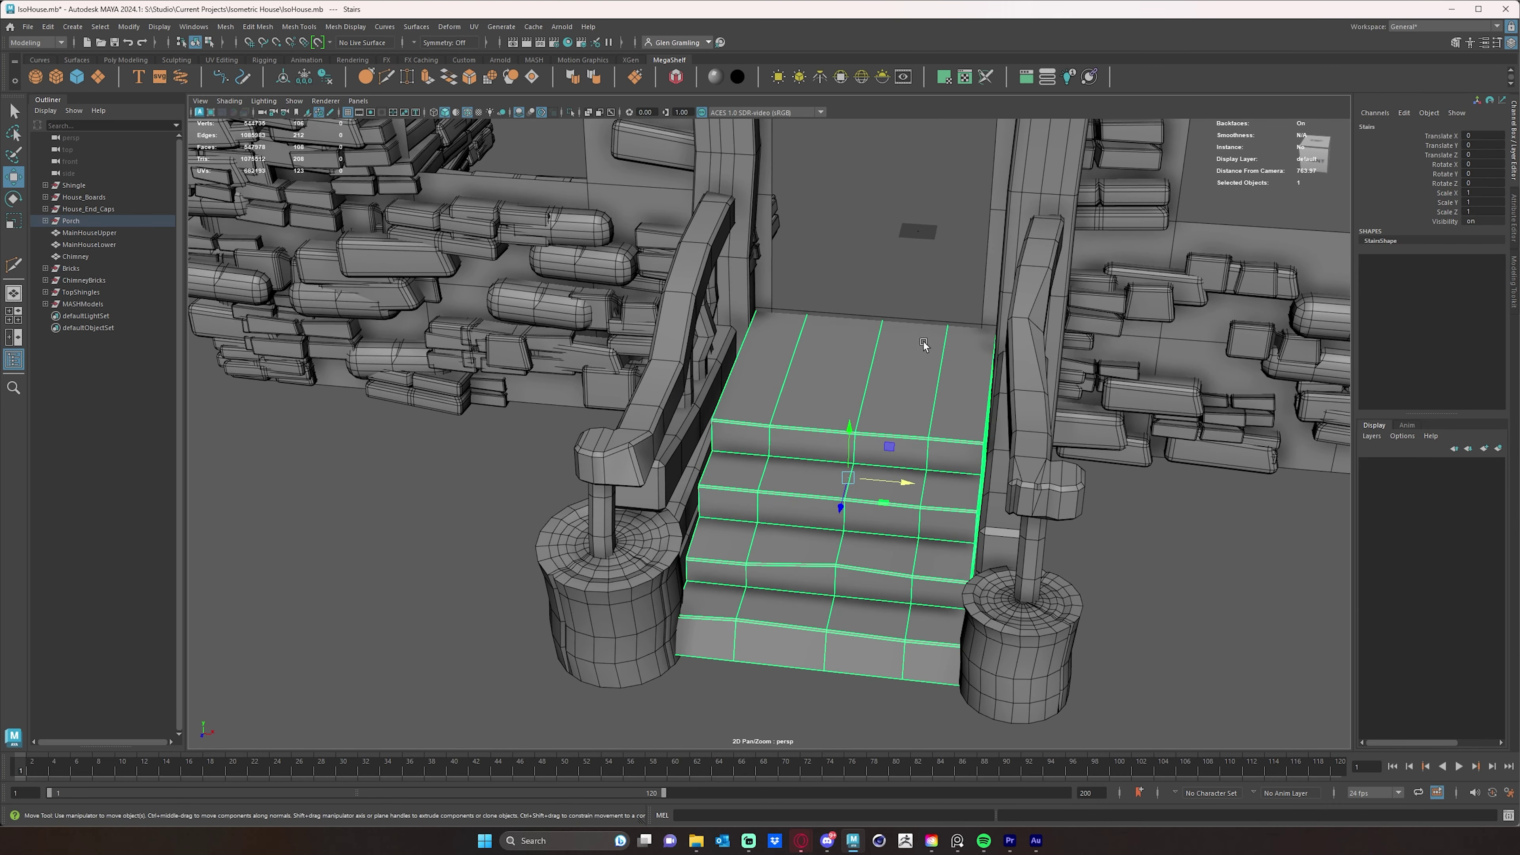
pyautogui.keyDown('alt'); pyautogui.moveTo(924, 346); pyautogui.dragTo(906, 334); pyautogui.keyUp('alt')
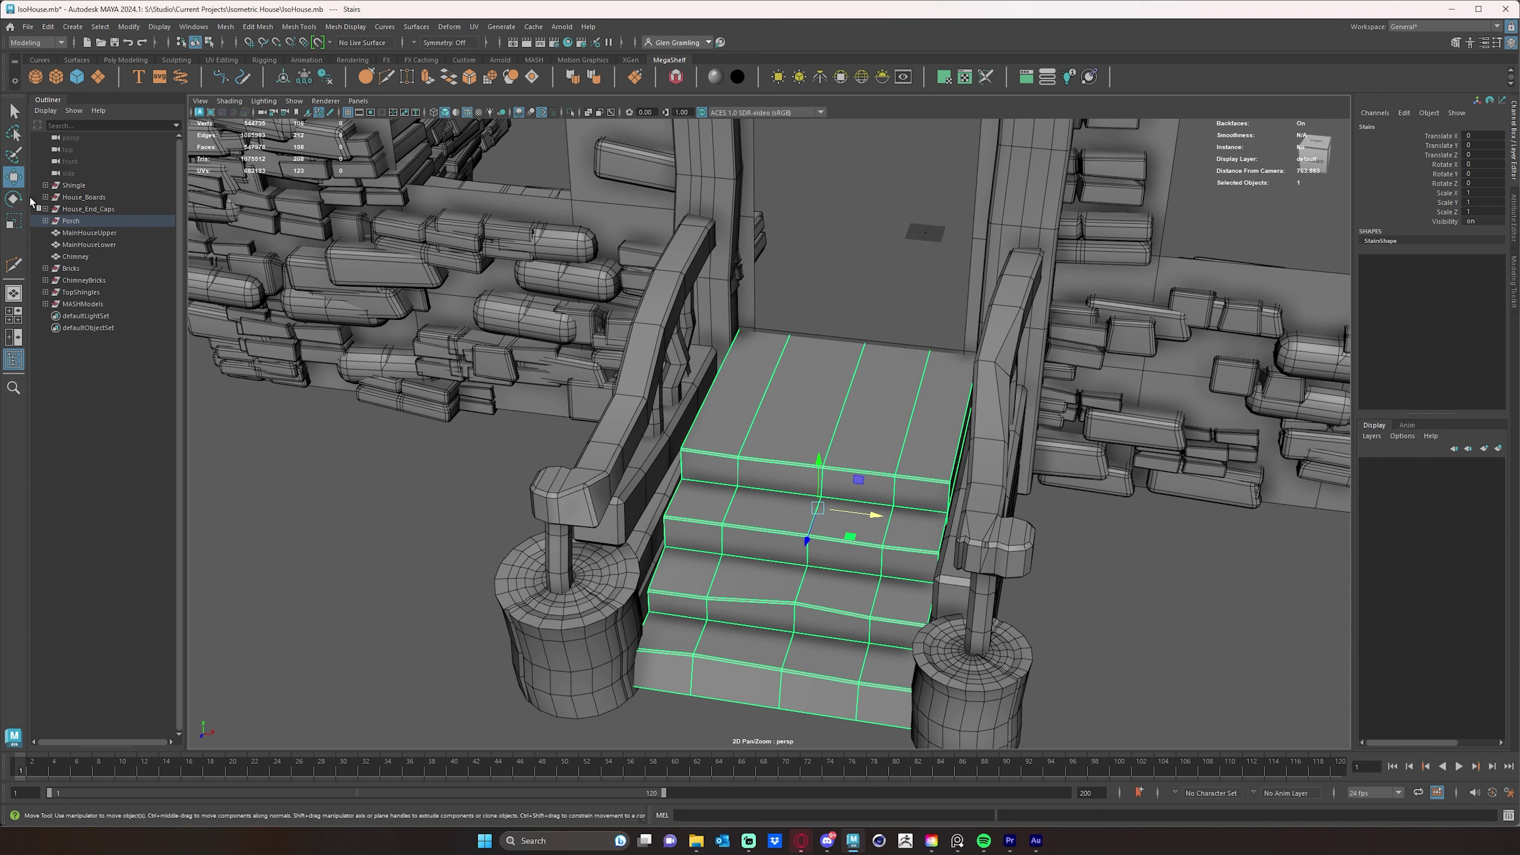
# Step: Create a polygon cube and move it forward and up onto the porch stairs
pyautogui.click(61, 83)
pyautogui.moveTo(926, 259); pyautogui.dragTo(783, 493)
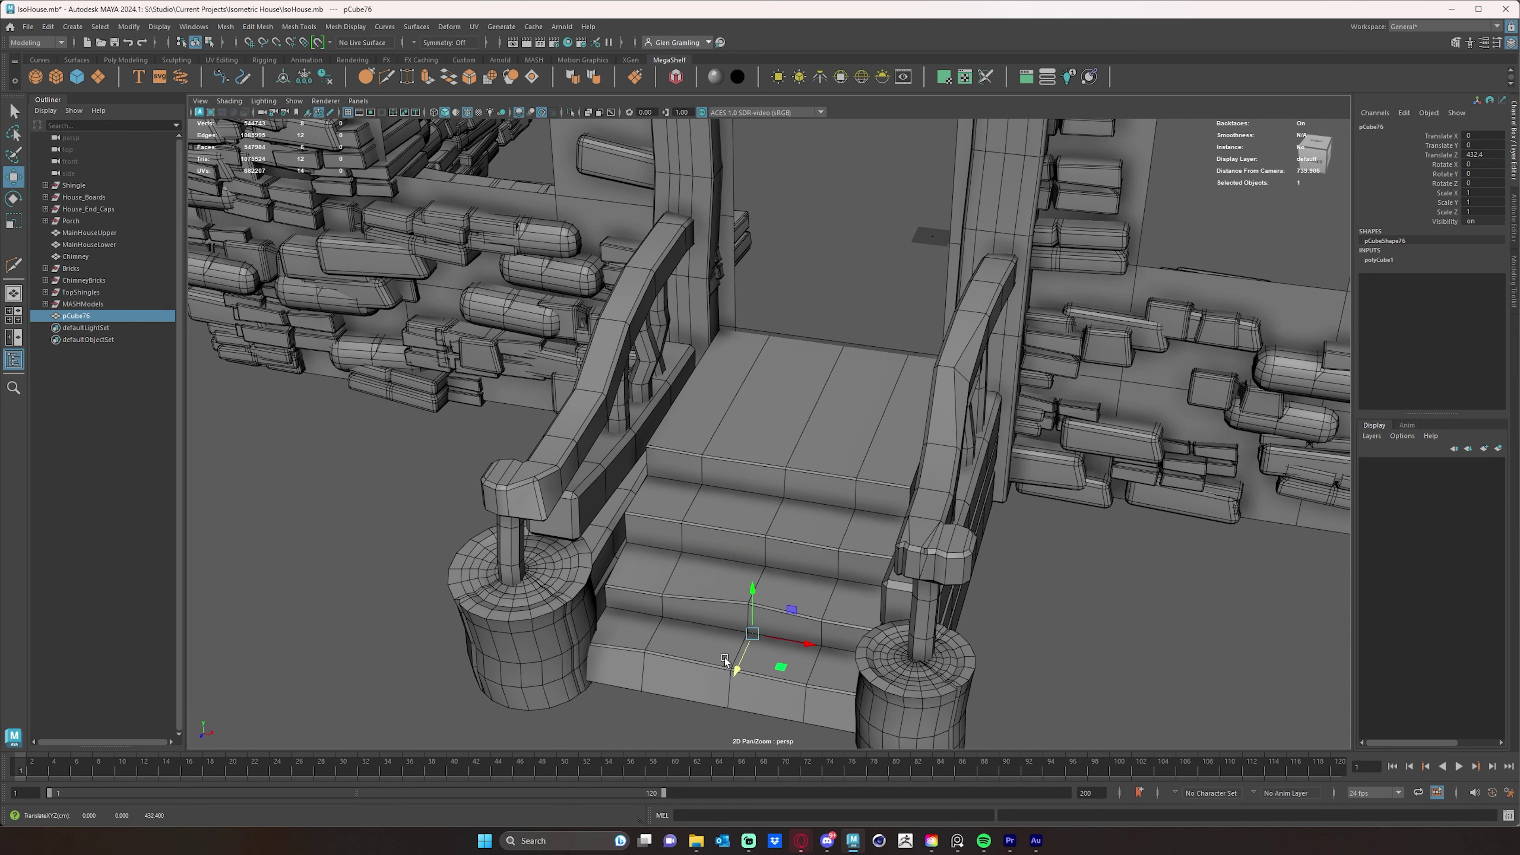
pyautogui.moveTo(787, 437); pyautogui.dragTo(786, 426)
pyautogui.keyDown('alt'); pyautogui.moveTo(786, 426); pyautogui.dragTo(1028, 626); pyautogui.keyUp('alt')
# Step: Scale the cube into a plank of about 76.8 × 11.1 × 11.1, positioned at about Translate X 28.6, Y 101.9, Z 463.7
pyautogui.press('e')
pyautogui.press('r')
pyautogui.press('e')
pyautogui.press('r')
pyautogui.press('w')
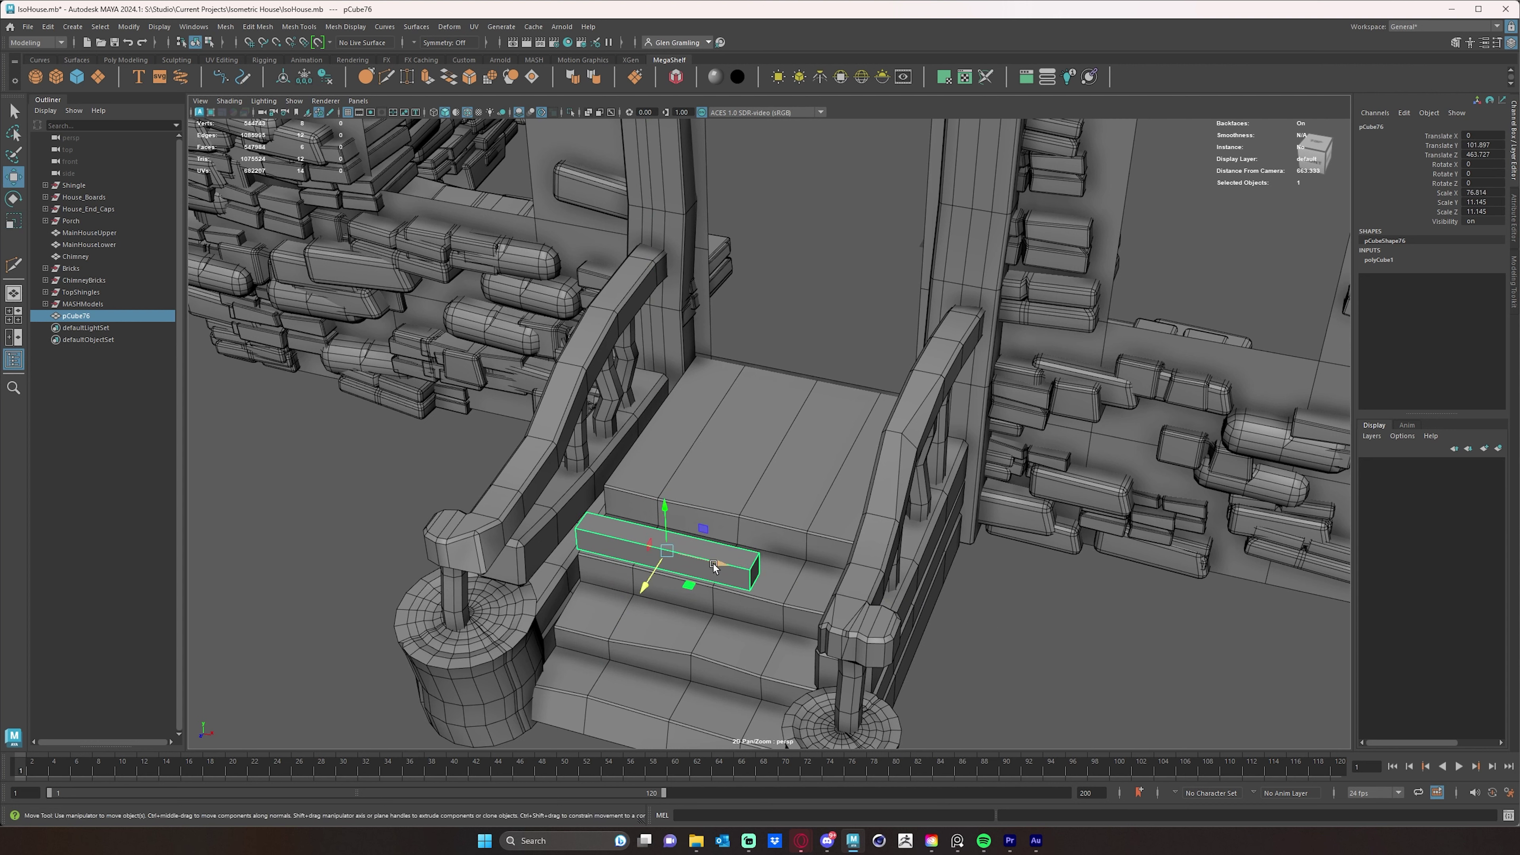
pyautogui.moveTo(714, 563); pyautogui.dragTo(782, 576)
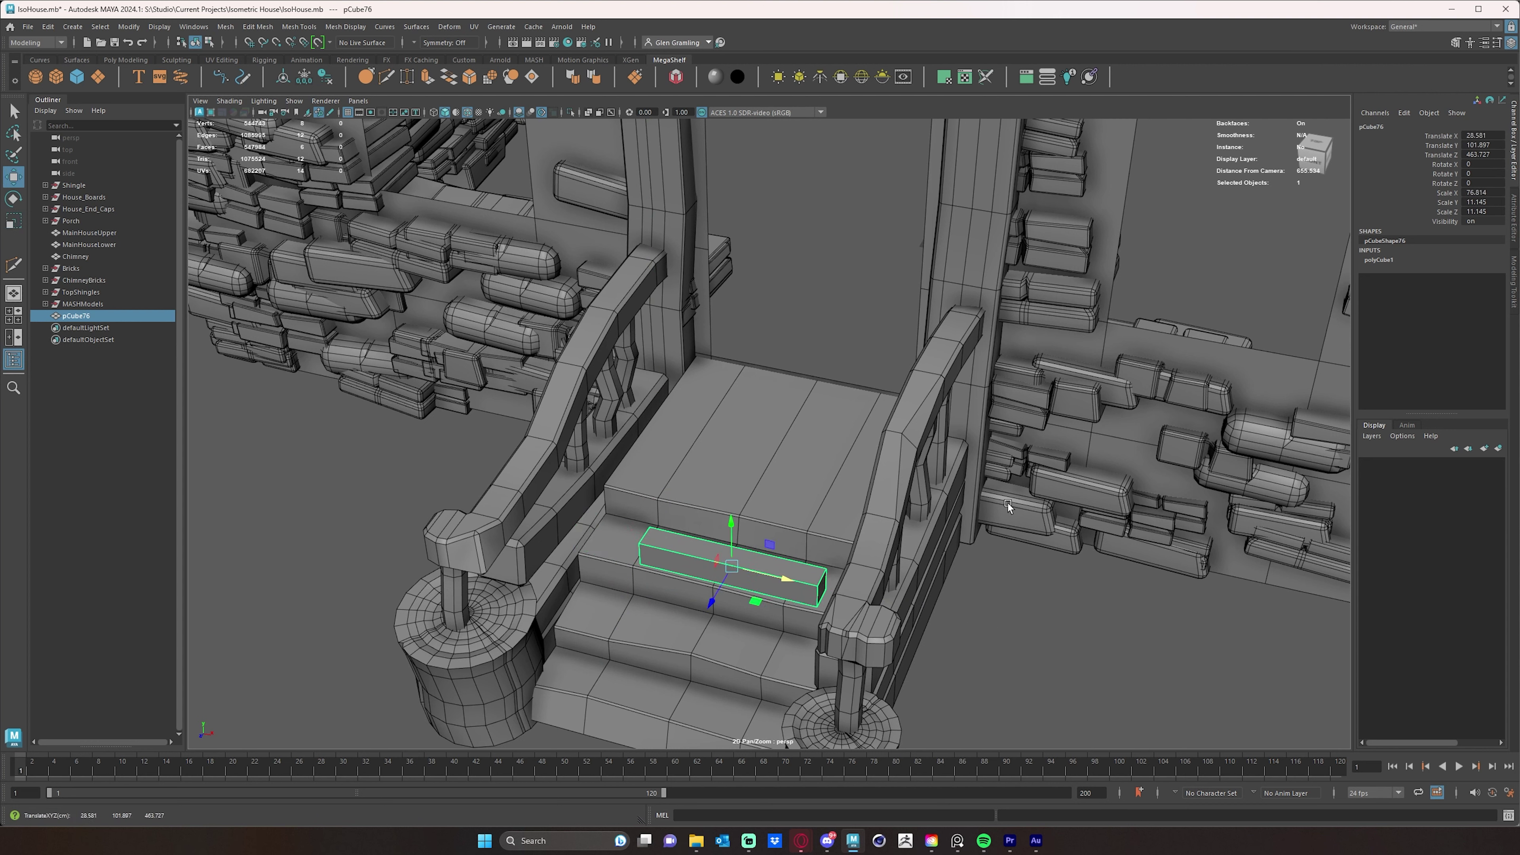
# Step: Set the plank cube's width subdivisions to 12 and its height subdivisions to 2
pyautogui.click(1388, 260)
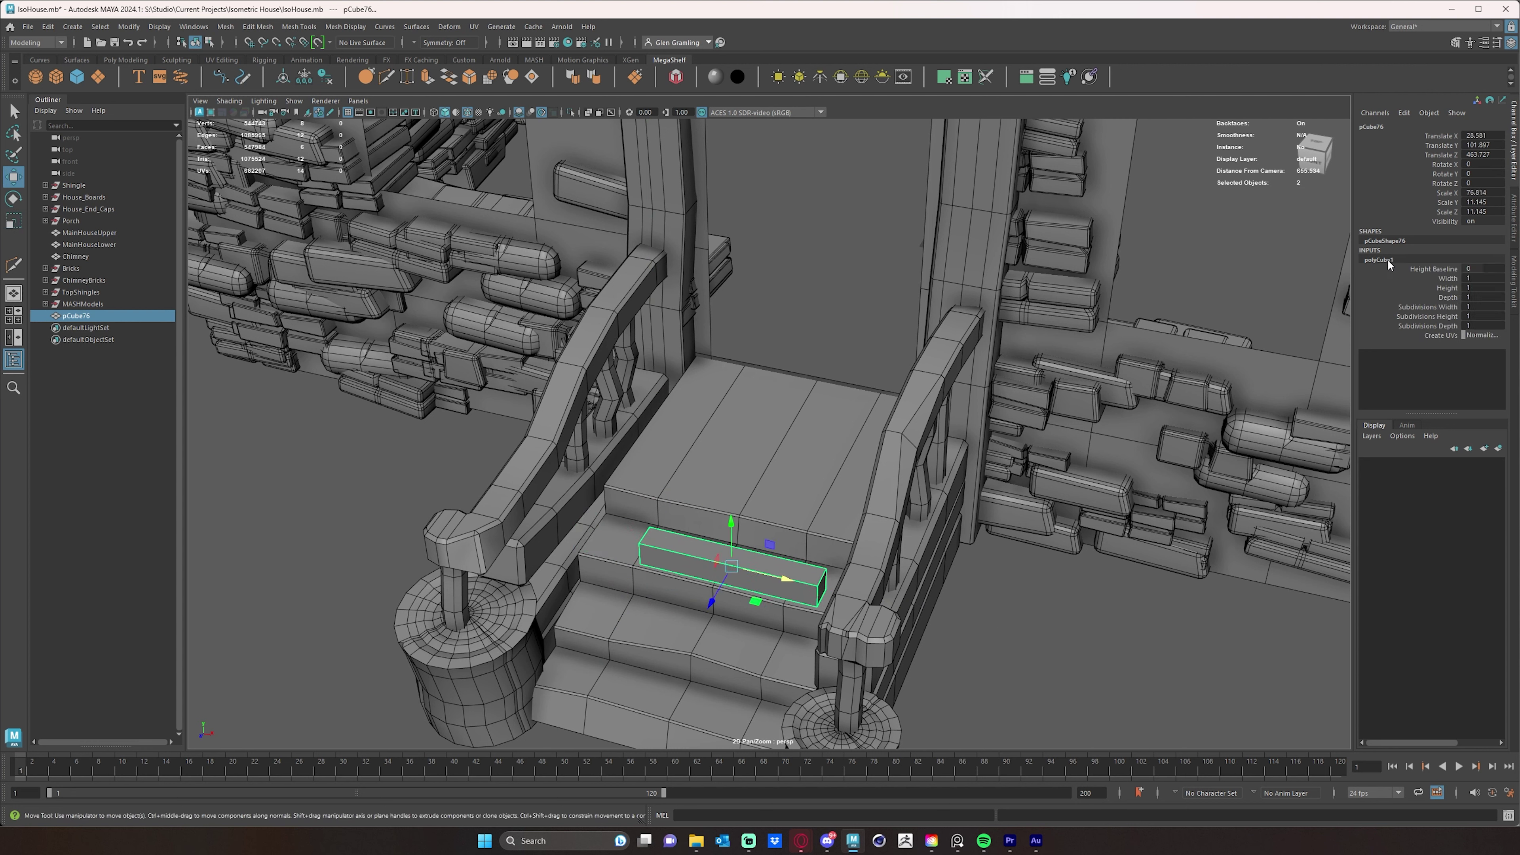
pyautogui.click(1431, 307)
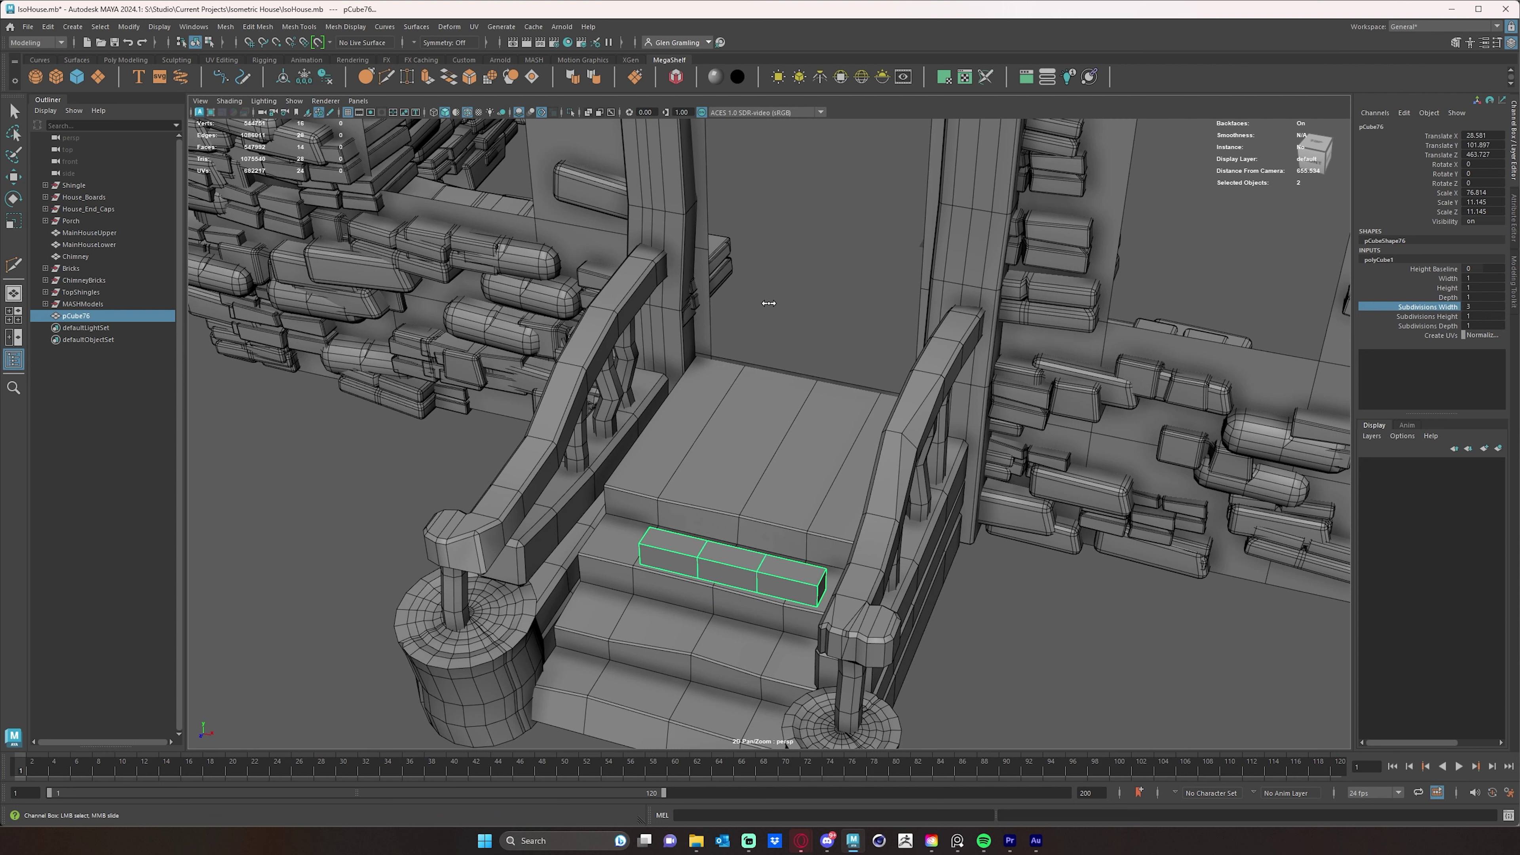
pyautogui.moveTo(792, 303); pyautogui.dragTo(825, 302, button='middle')
pyautogui.click(1436, 316)
pyautogui.moveTo(731, 334); pyautogui.dragTo(738, 330, button='middle')
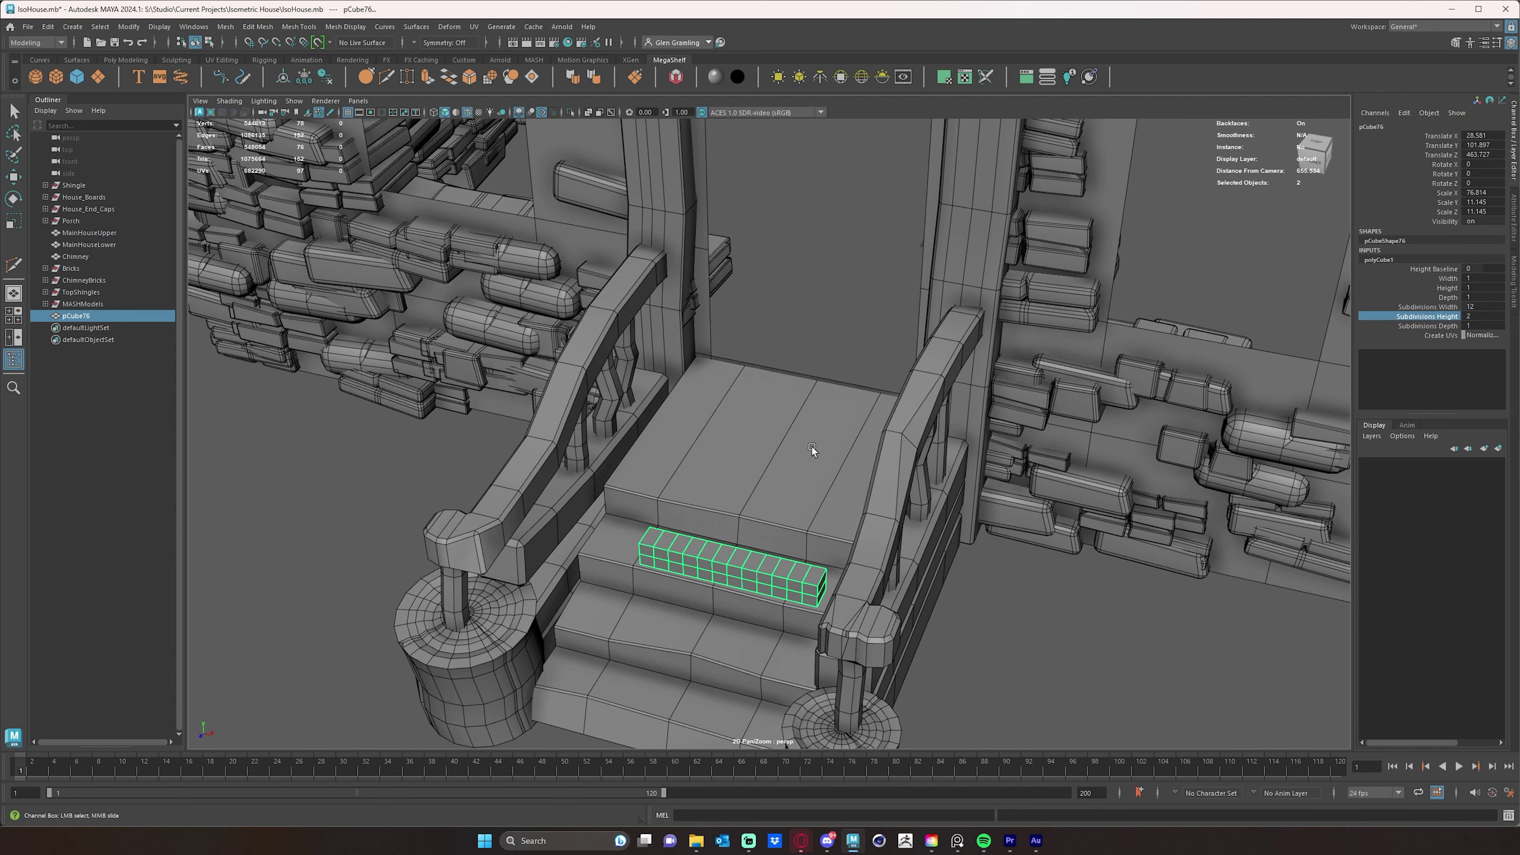
pyautogui.keyDown('alt'); pyautogui.moveTo(812, 447); pyautogui.dragTo(753, 462); pyautogui.keyUp('alt')
pyautogui.keyDown('alt'); pyautogui.moveTo(655, 460); pyautogui.dragTo(736, 372, button='right'); pyautogui.keyUp('alt')
pyautogui.keyDown('alt'); pyautogui.moveTo(737, 372); pyautogui.dragTo(813, 366, button='middle'); pyautogui.keyUp('alt')
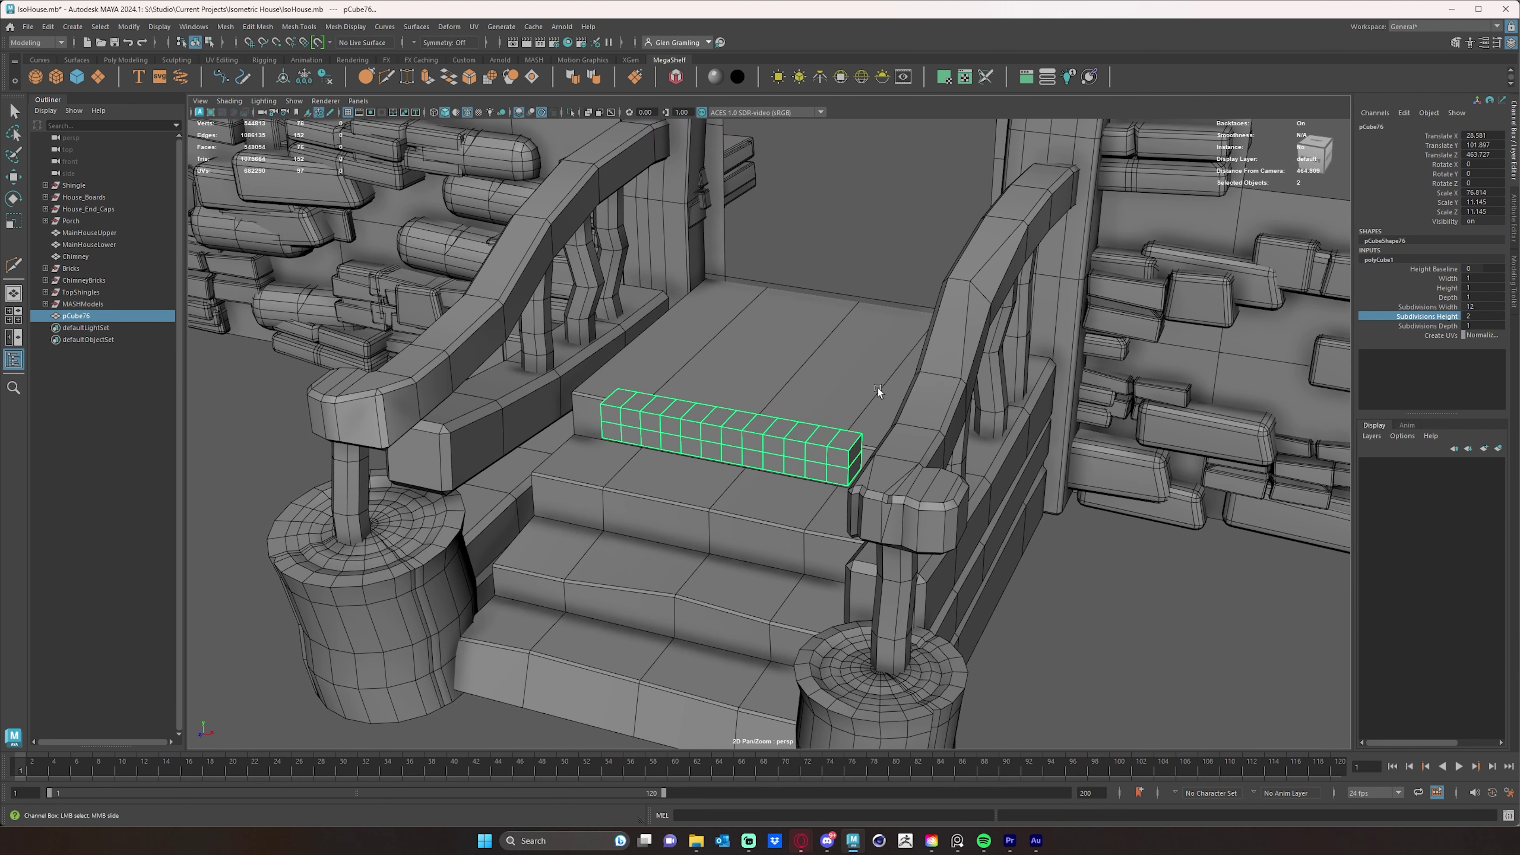
pyautogui.keyDown('alt'); pyautogui.moveTo(878, 388); pyautogui.dragTo(765, 400); pyautogui.keyUp('alt')
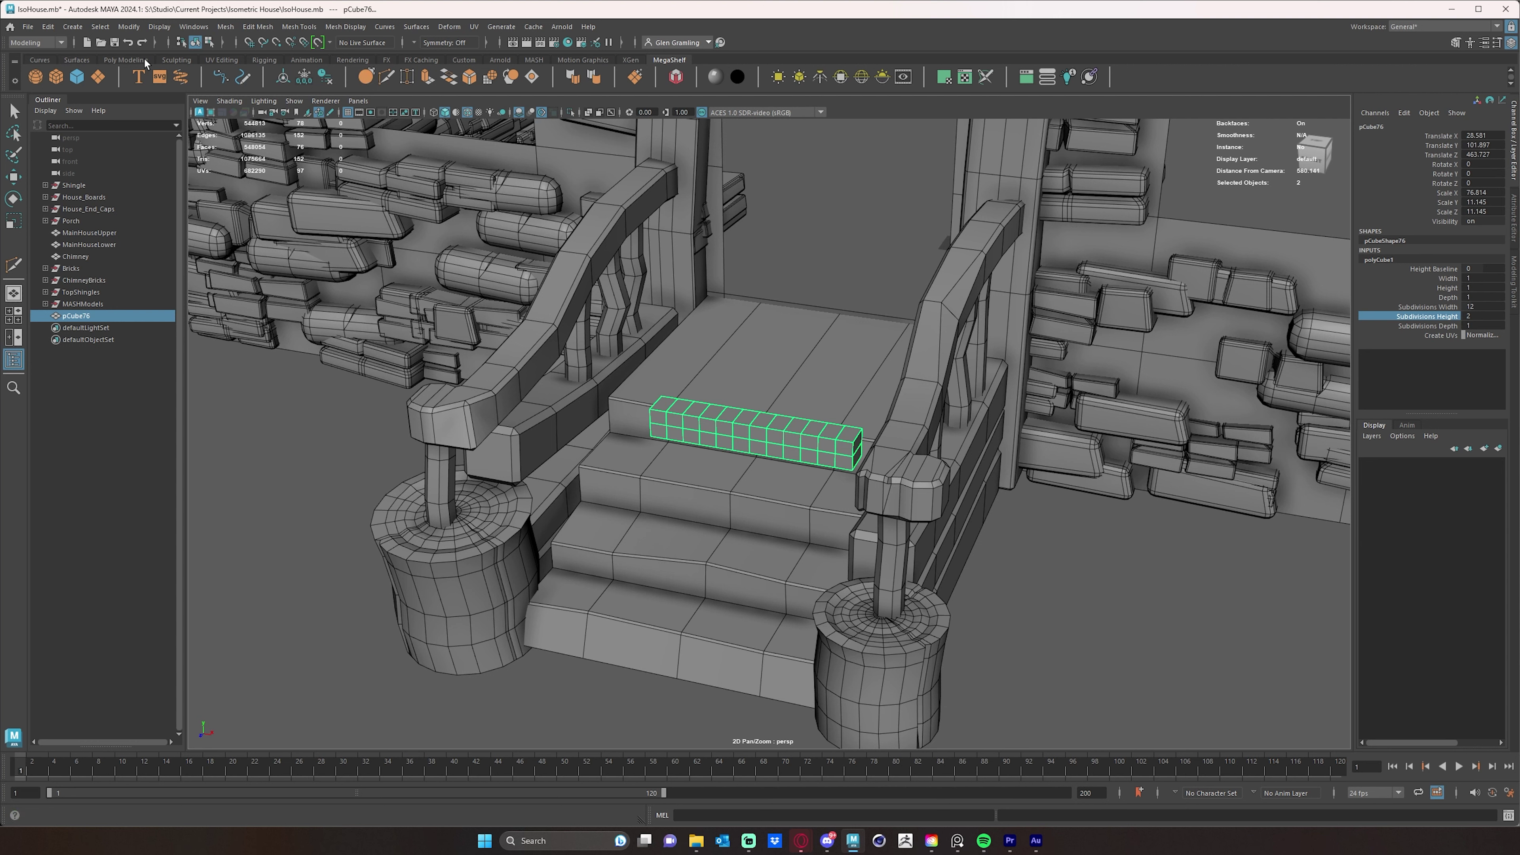
# Step: Pull the ends and middle of the subdivided plank into an uneven shape with the Grab sculpting tool
pyautogui.click(176, 59)
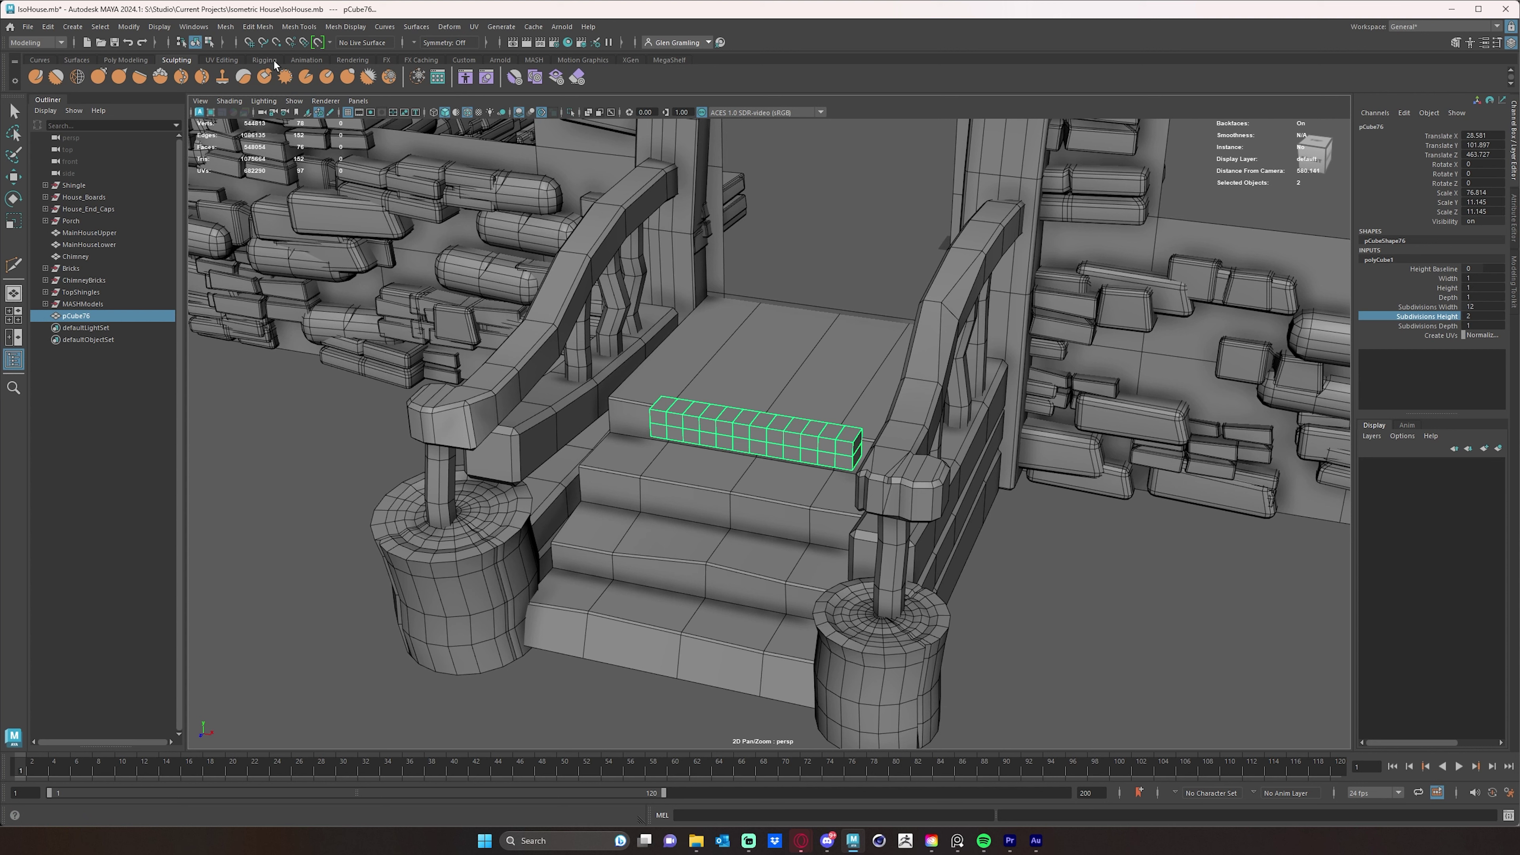
pyautogui.click(667, 60)
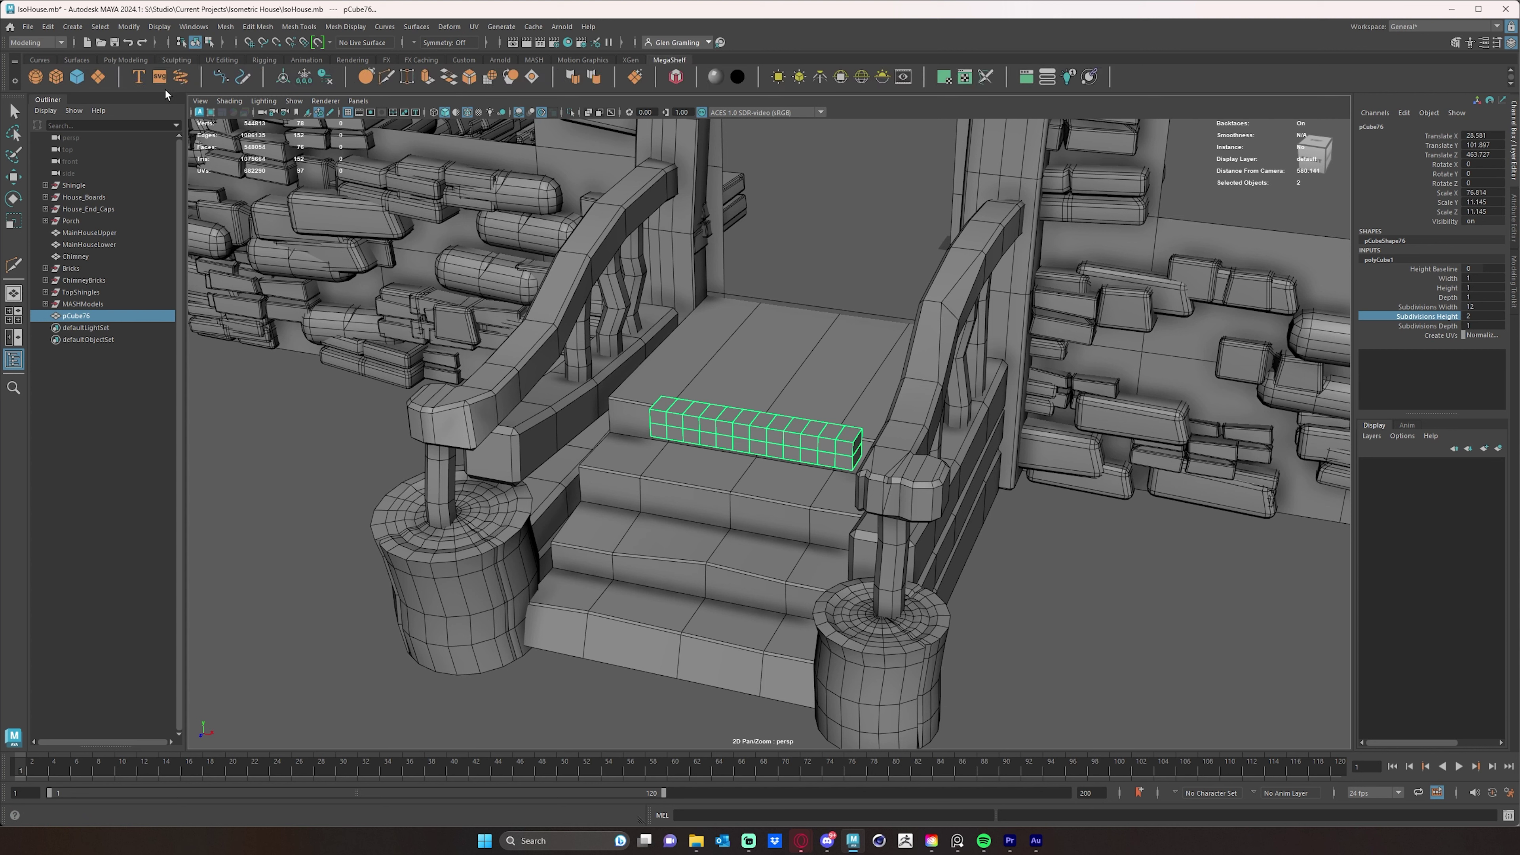
pyautogui.click(366, 78)
pyautogui.keyDown('alt'); pyautogui.moveTo(838, 479); pyautogui.dragTo(871, 510); pyautogui.keyUp('alt')
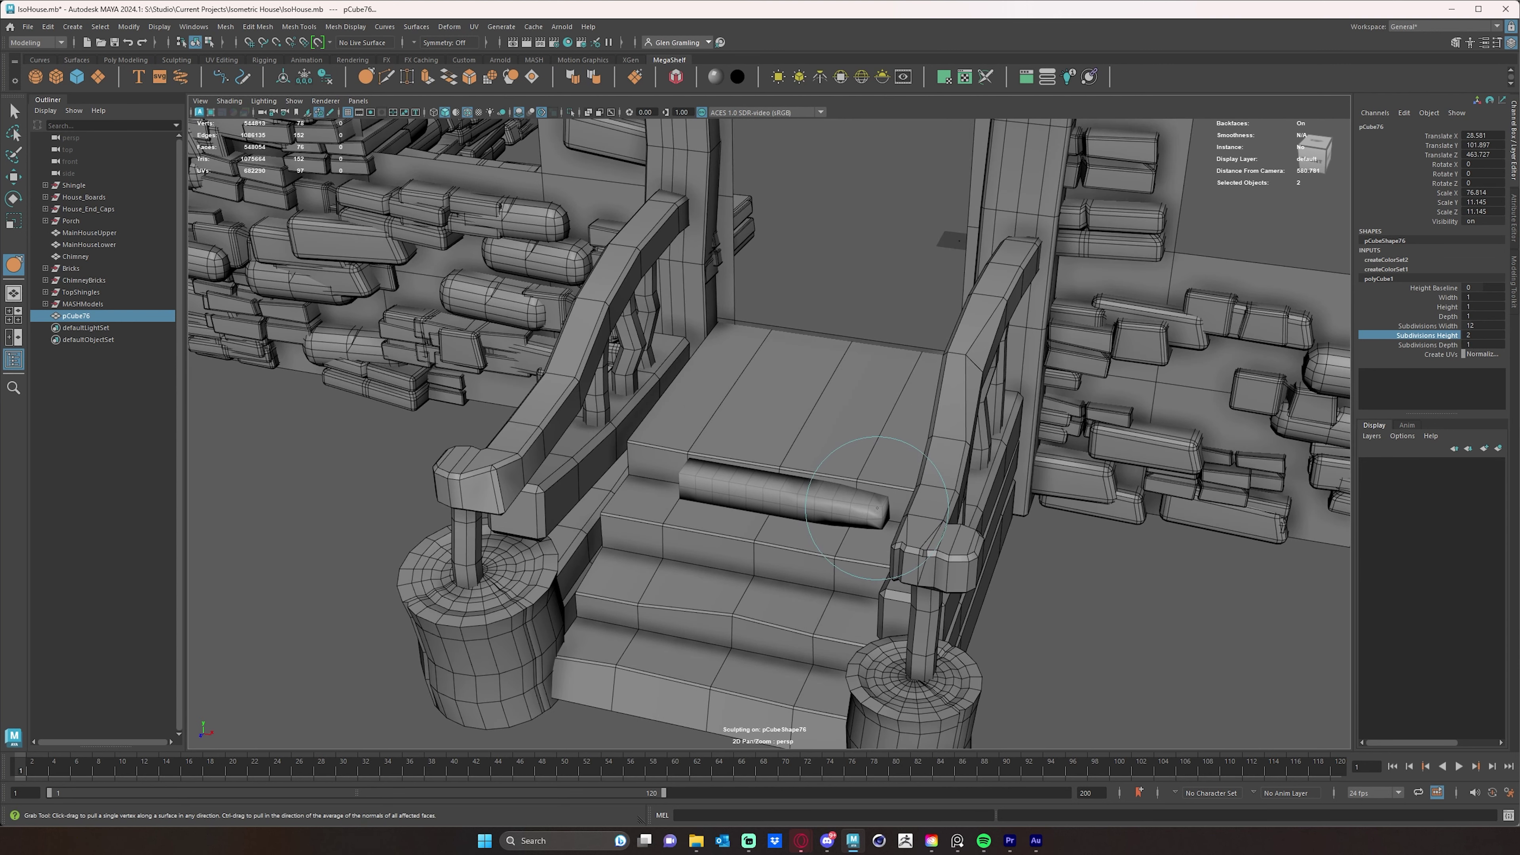
pyautogui.moveTo(755, 485)
pyautogui.keyDown('shift'); pyautogui.mouseDown()
pyautogui.moveTo(690, 478)
pyautogui.moveTo(748, 479)
pyautogui.moveTo(686, 493)
pyautogui.mouseUp(); pyautogui.keyUp('shift')
pyautogui.moveTo(841, 503); pyautogui.dragTo(856, 507)
pyautogui.moveTo(857, 508); pyautogui.dragTo(866, 508)
# Step: Bend and taper the plank further from the railing side with Grab strokes along its length
pyautogui.keyDown('alt'); pyautogui.moveTo(835, 510); pyautogui.dragTo(1030, 522); pyautogui.keyUp('alt')
pyautogui.keyDown('alt'); pyautogui.moveTo(1029, 522); pyautogui.dragTo(443, 365, button='middle'); pyautogui.keyUp('alt')
pyautogui.moveTo(742, 473)
pyautogui.keyDown('alt'); pyautogui.mouseDown()
pyautogui.moveTo(754, 454)
pyautogui.moveTo(684, 537)
pyautogui.moveTo(695, 558)
pyautogui.mouseUp(); pyautogui.keyUp('alt')
pyautogui.press('f')
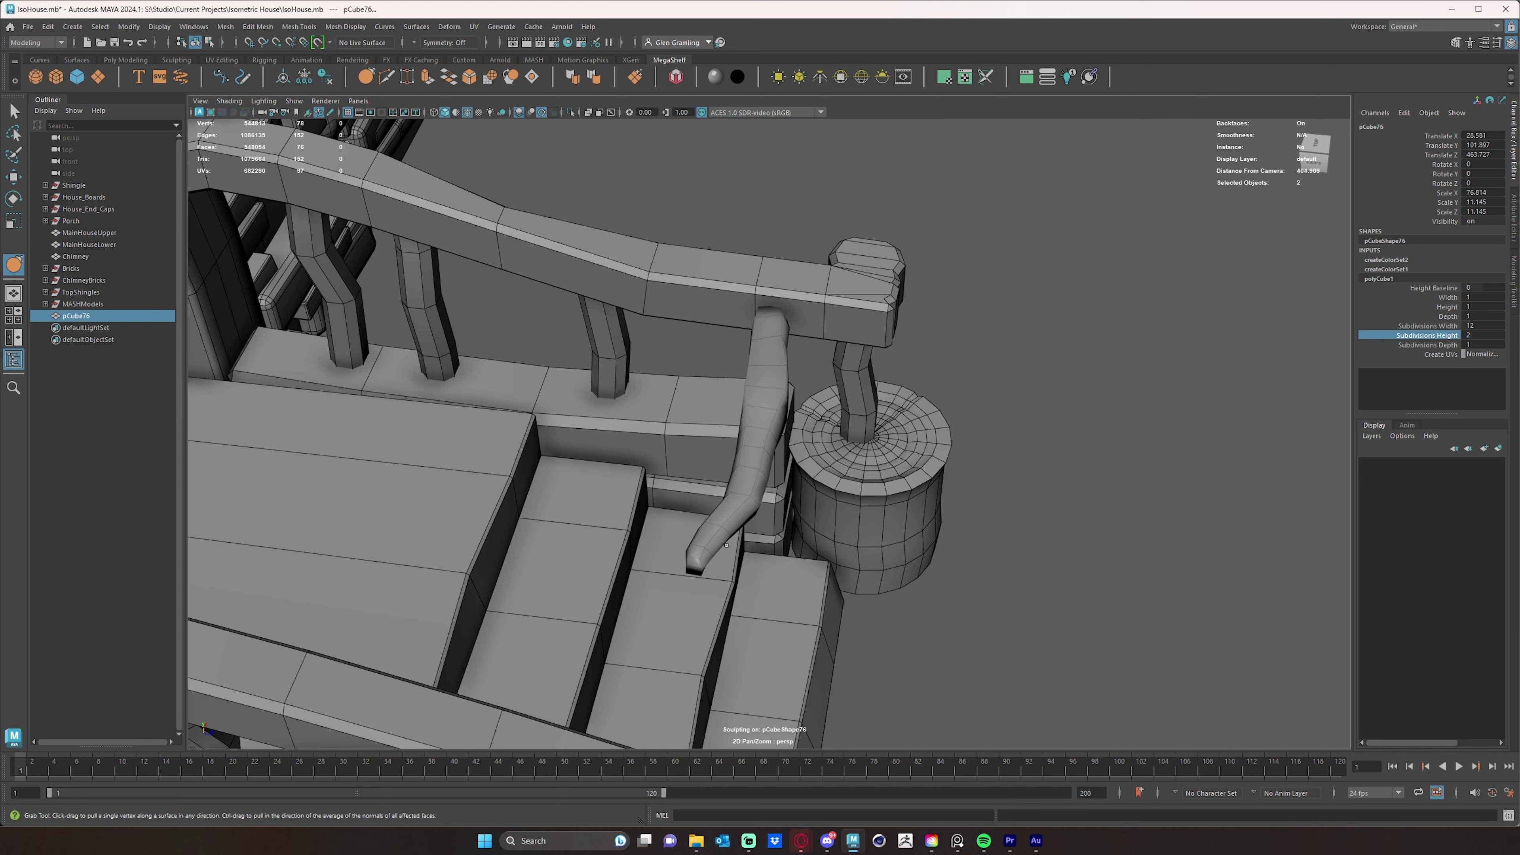
pyautogui.moveTo(754, 504); pyautogui.dragTo(727, 503)
pyautogui.moveTo(755, 451); pyautogui.dragTo(738, 453)
pyautogui.moveTo(778, 361)
pyautogui.mouseDown()
pyautogui.moveTo(765, 369)
pyautogui.moveTo(756, 316)
pyautogui.moveTo(752, 344)
pyautogui.mouseUp()
pyautogui.keyDown('alt'); pyautogui.moveTo(707, 398); pyautogui.dragTo(650, 403); pyautogui.keyUp('alt')
# Step: Move the sculpted piece against the riser below the landing, at about Translate Y 55.1 and Z 401.3
pyautogui.press('w')
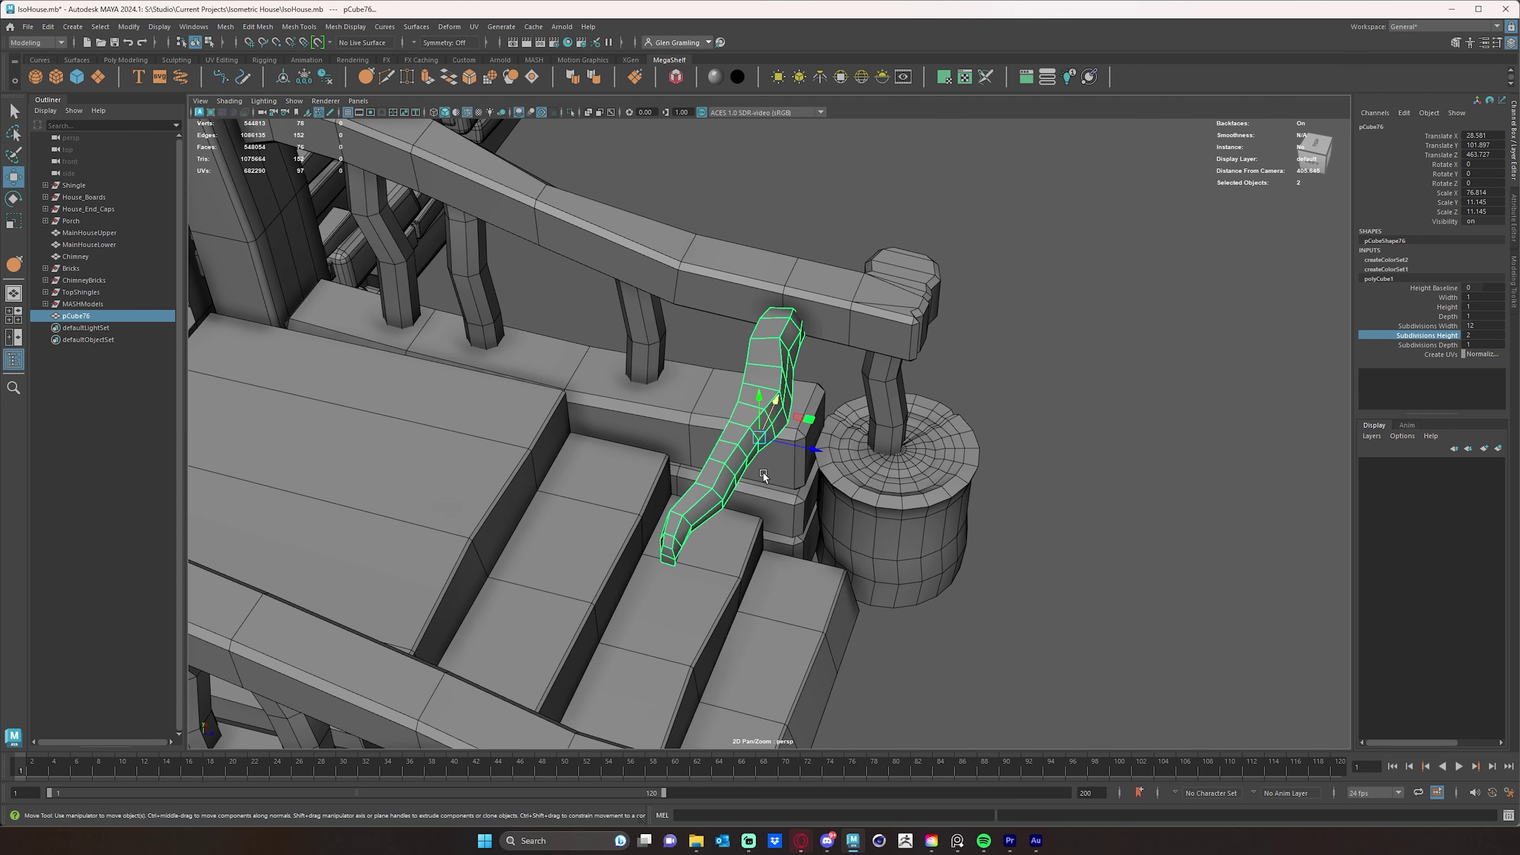
pyautogui.moveTo(813, 454); pyautogui.dragTo(559, 484)
pyautogui.moveTo(619, 523); pyautogui.dragTo(596, 517)
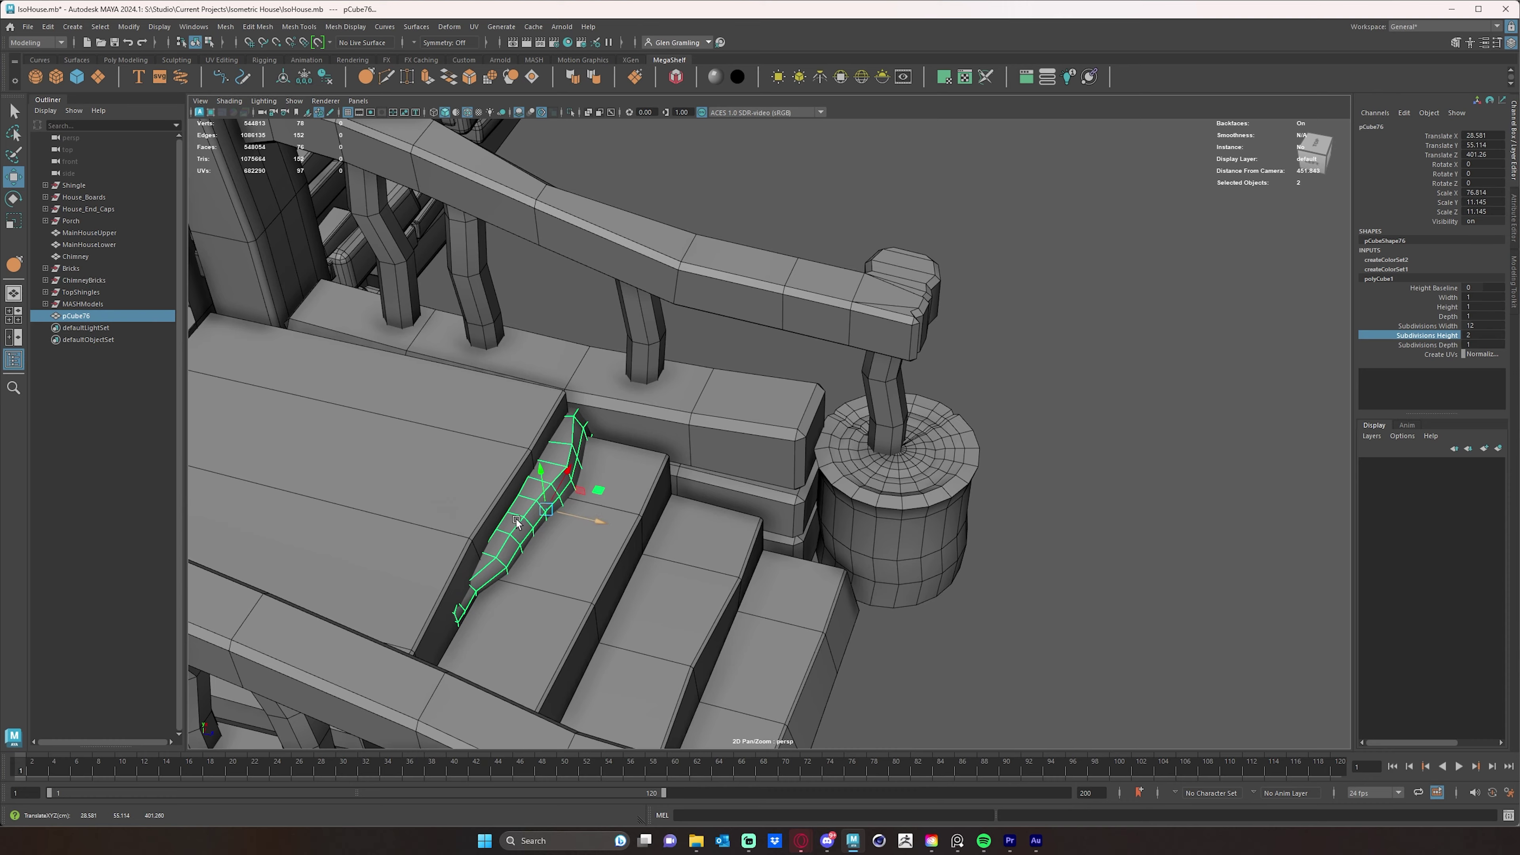
pyautogui.keyDown('alt'); pyautogui.moveTo(485, 448); pyautogui.dragTo(444, 427); pyautogui.keyUp('alt')
pyautogui.keyDown('alt'); pyautogui.moveTo(533, 408); pyautogui.dragTo(584, 373, button='middle'); pyautogui.keyUp('alt')
# Step: Sculpt the piece's thicker end with the Grab tool to fit the corner between the landing's riser and the top tread
pyautogui.click(366, 78)
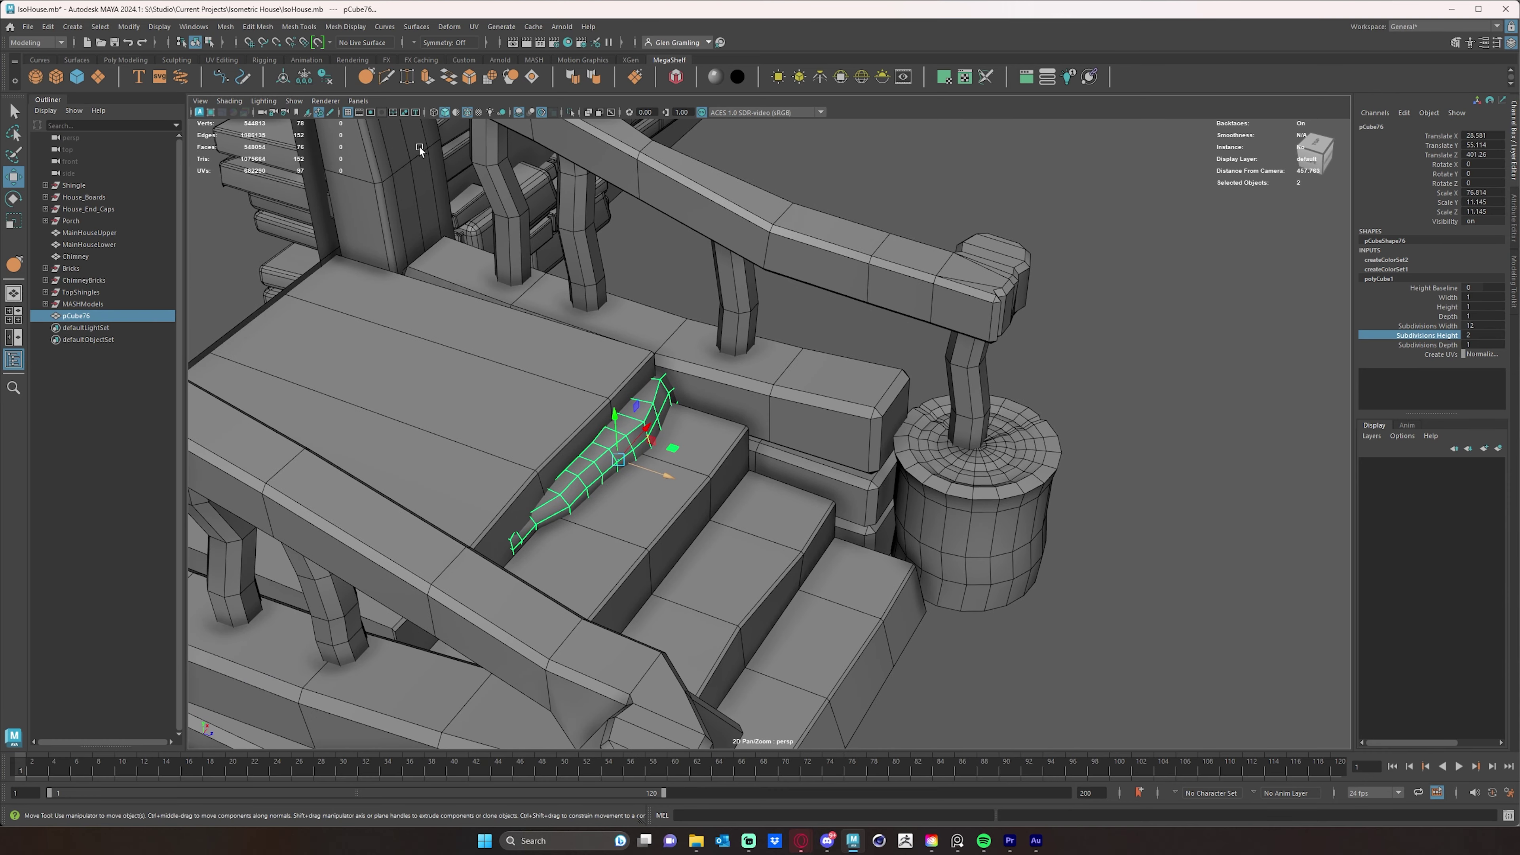
pyautogui.moveTo(670, 440)
pyautogui.keyDown('alt'); pyautogui.mouseDown()
pyautogui.moveTo(598, 456)
pyautogui.moveTo(572, 492)
pyautogui.moveTo(709, 445)
pyautogui.moveTo(715, 458)
pyautogui.moveTo(575, 487)
pyautogui.mouseUp(); pyautogui.keyUp('alt')
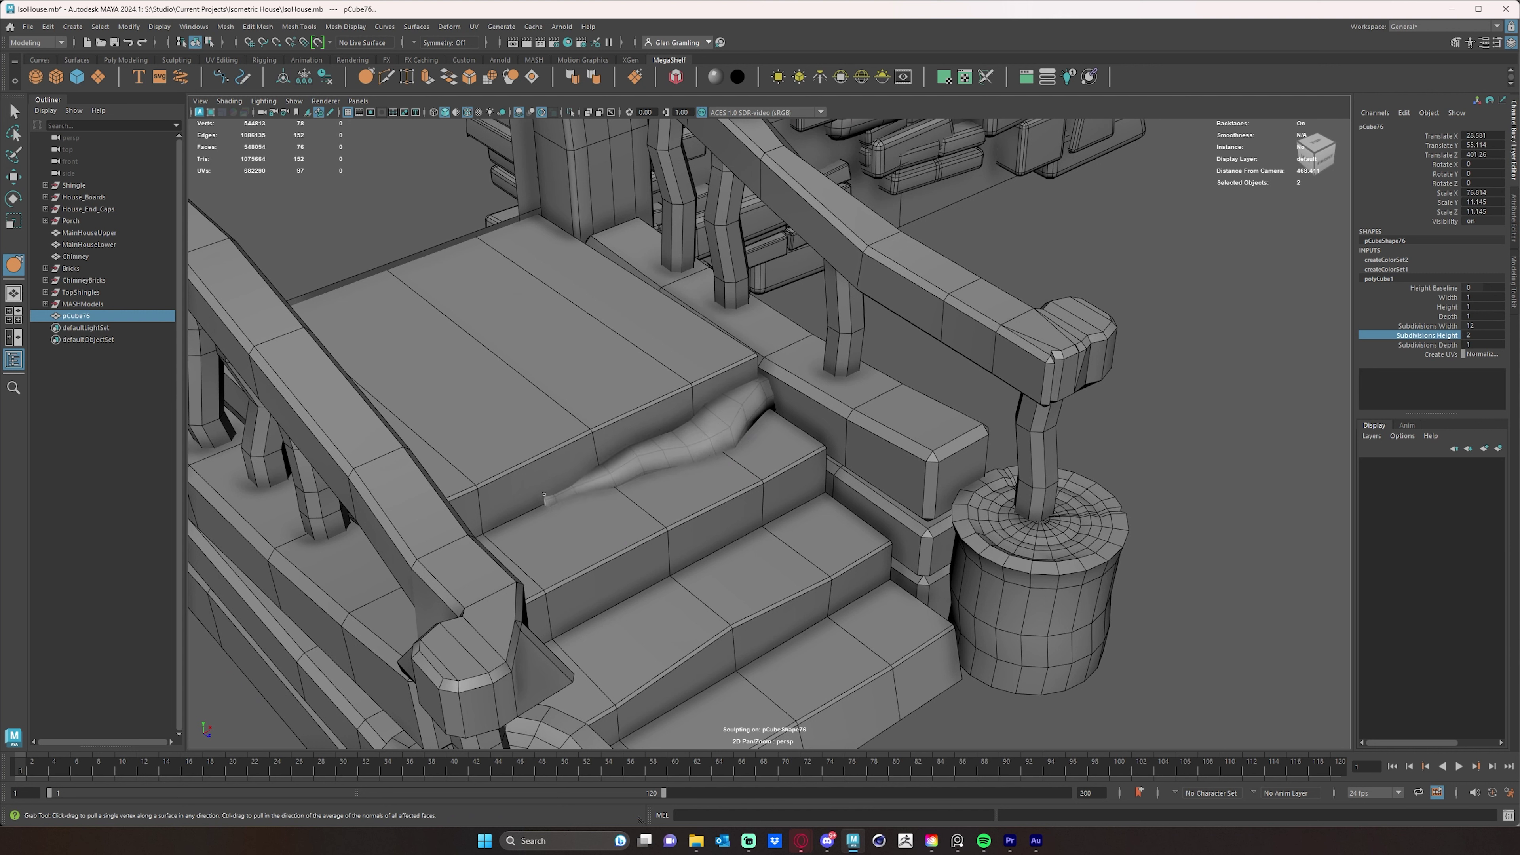
pyautogui.moveTo(746, 426); pyautogui.dragTo(771, 403)
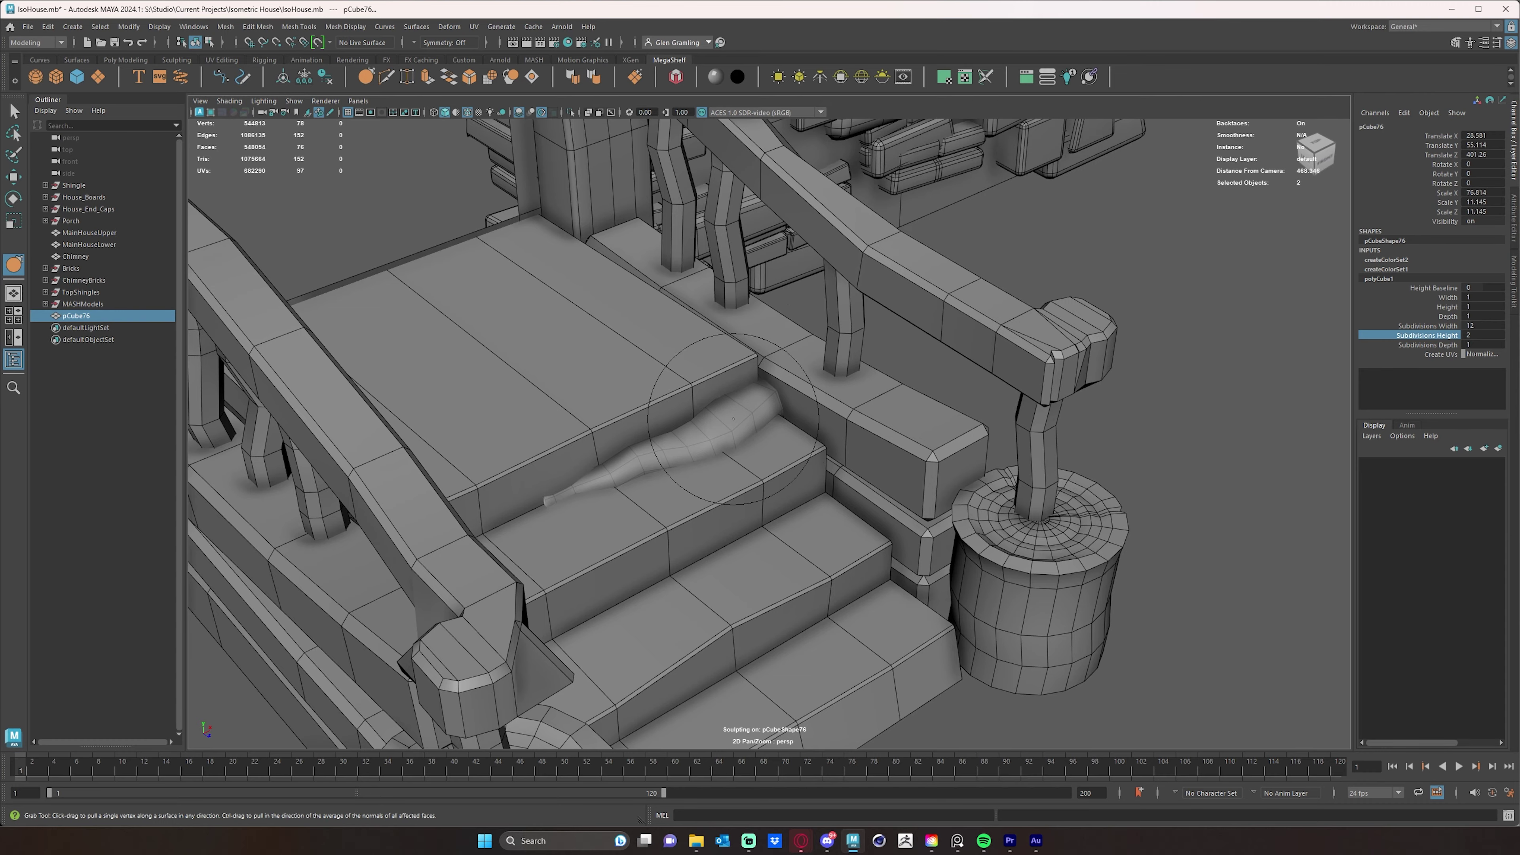
# Step: Duplicate the sculpted piece and move the copy one step down, to about Translate X -1.4, Y 43.5, Z 429.2
pyautogui.moveTo(692, 442)
pyautogui.keyDown('alt'); pyautogui.mouseDown()
pyautogui.moveTo(590, 417)
pyautogui.moveTo(642, 448)
pyautogui.moveTo(586, 460)
pyautogui.moveTo(910, 413)
pyautogui.moveTo(910, 482)
pyautogui.moveTo(949, 450)
pyautogui.moveTo(778, 435)
pyautogui.moveTo(779, 405)
pyautogui.mouseUp(); pyautogui.keyUp('alt')
pyautogui.press('w')
pyautogui.hotkey('ctrl', 'd')
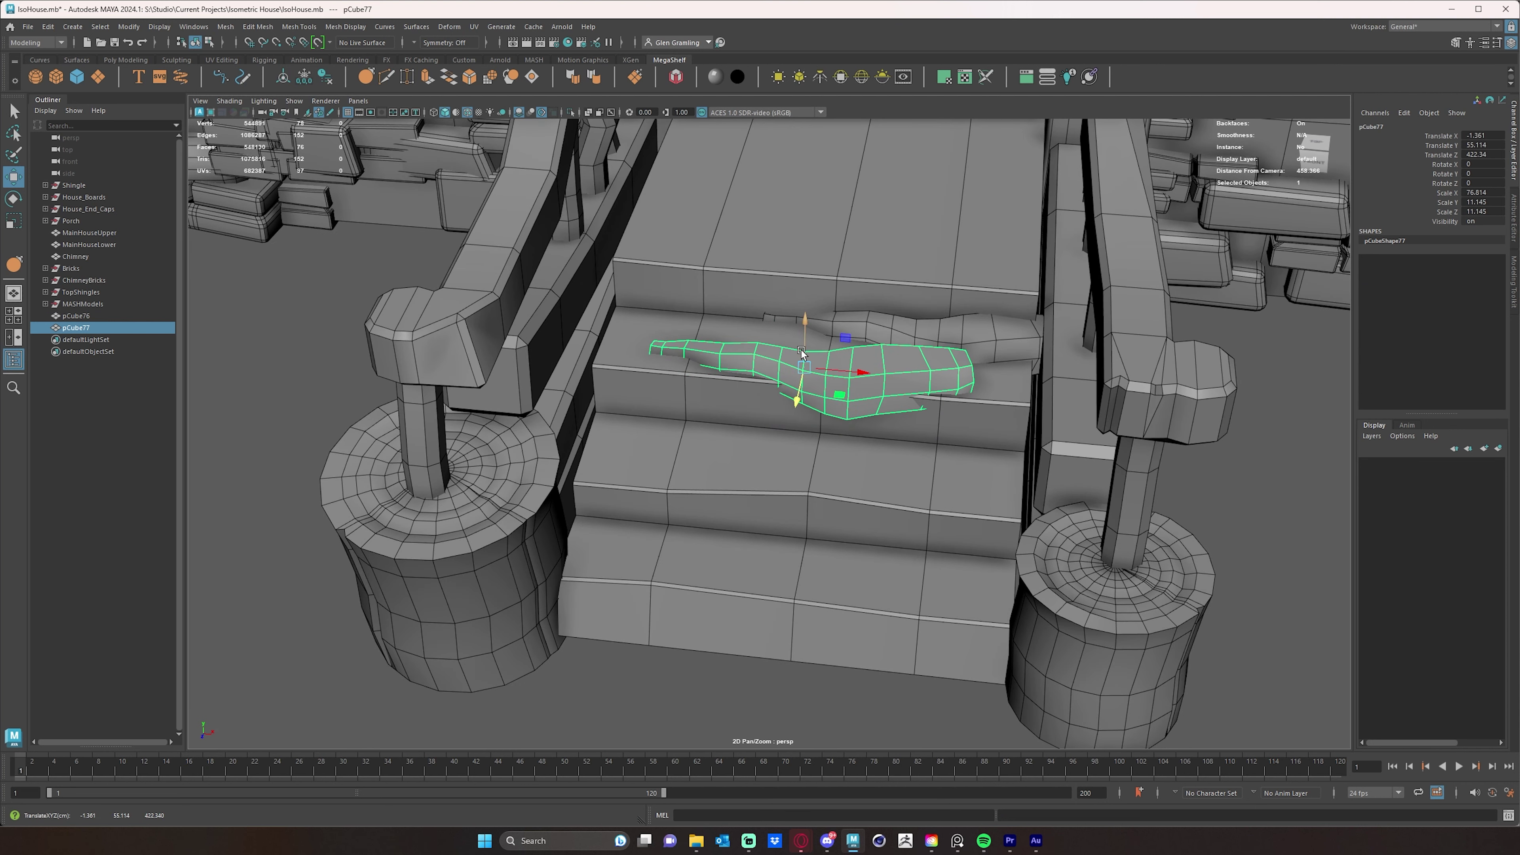
pyautogui.moveTo(802, 352); pyautogui.dragTo(838, 430)
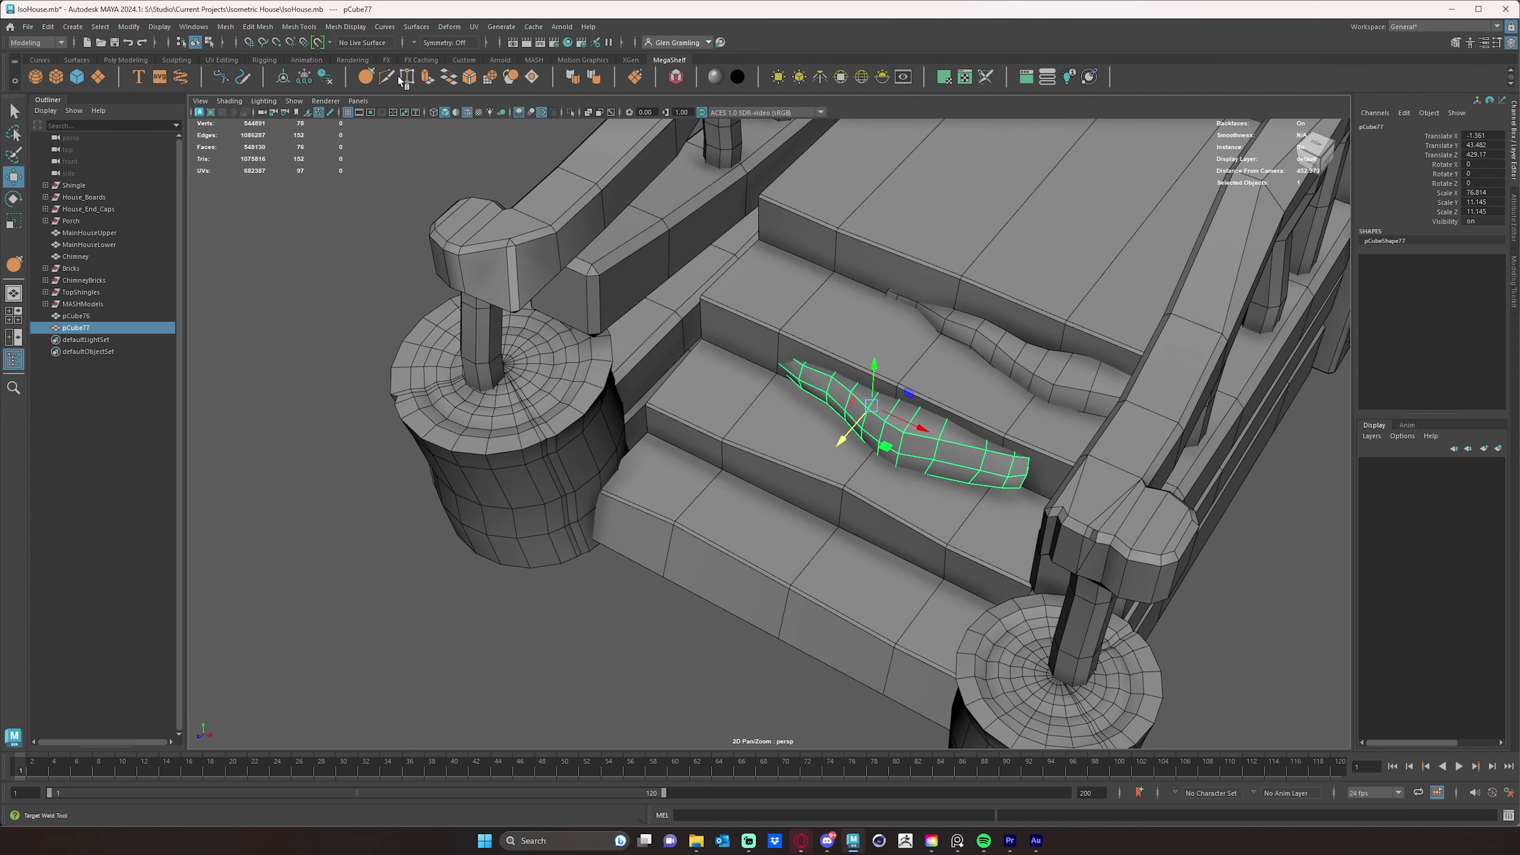
# Step: Reshape the copy with the Grab tool into a long, low mound filling the corner between riser and tread
pyautogui.click(366, 78)
pyautogui.keyDown('alt'); pyautogui.moveTo(682, 324); pyautogui.dragTo(857, 320); pyautogui.keyUp('alt')
pyautogui.moveTo(890, 394)
pyautogui.mouseDown()
pyautogui.moveTo(911, 406)
pyautogui.moveTo(941, 388)
pyautogui.moveTo(948, 487)
pyautogui.moveTo(594, 484)
pyautogui.mouseUp()
pyautogui.moveTo(796, 445)
pyautogui.mouseDown()
pyautogui.moveTo(791, 461)
pyautogui.moveTo(862, 454)
pyautogui.moveTo(590, 456)
pyautogui.mouseUp()
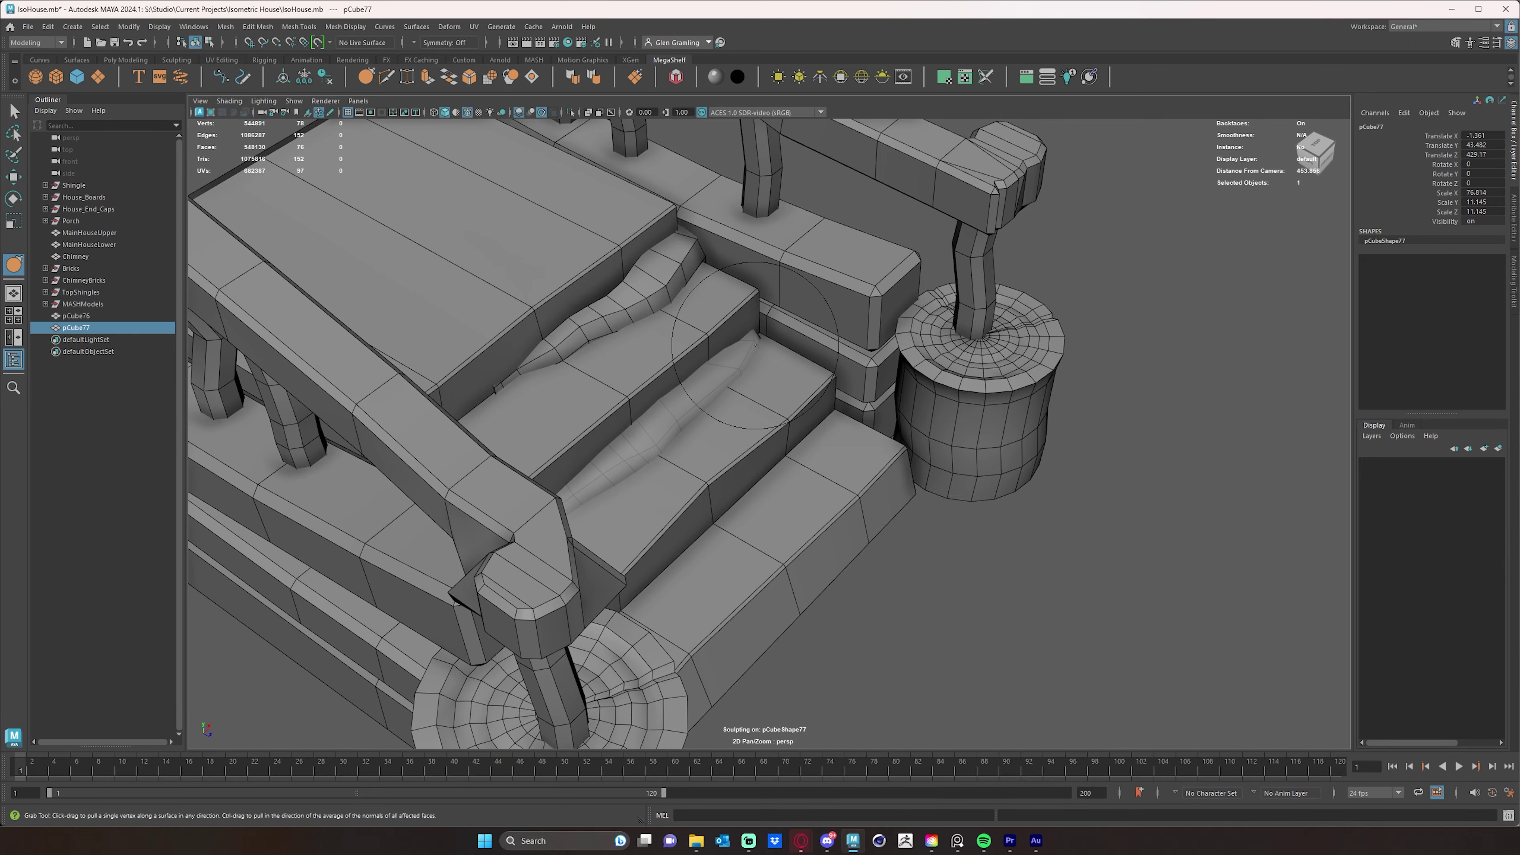
pyautogui.moveTo(755, 360)
pyautogui.keyDown('alt'); pyautogui.mouseDown()
pyautogui.moveTo(905, 435)
pyautogui.moveTo(849, 398)
pyautogui.moveTo(842, 371)
pyautogui.moveTo(863, 361)
pyautogui.mouseUp(); pyautogui.keyUp('alt')
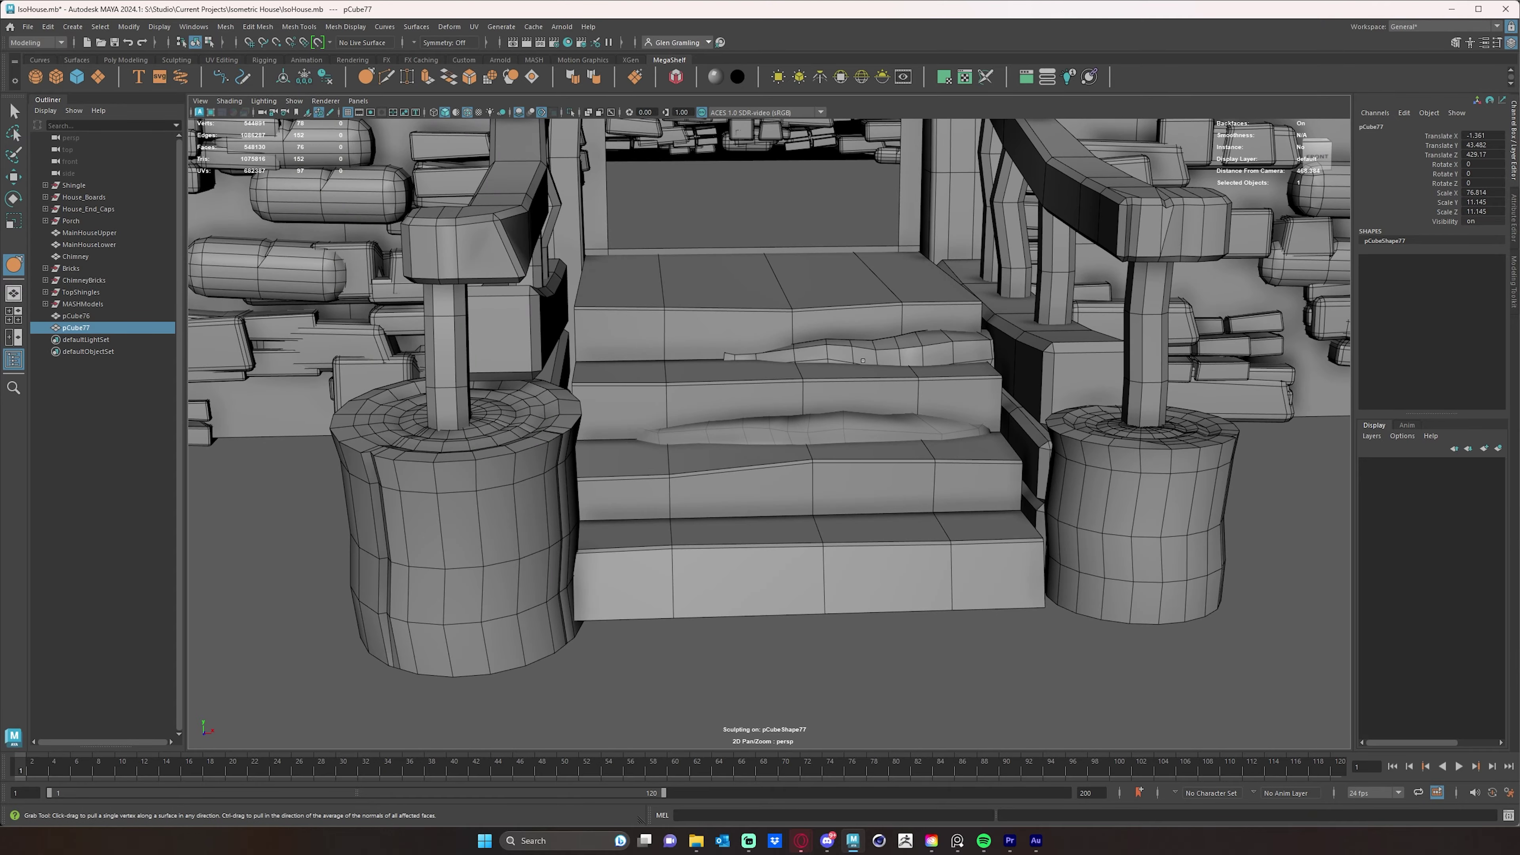
pyautogui.keyDown('alt'); pyautogui.moveTo(857, 413); pyautogui.dragTo(823, 467); pyautogui.keyUp('alt')
pyautogui.press('w')
pyautogui.hotkey('ctrl', 'd')
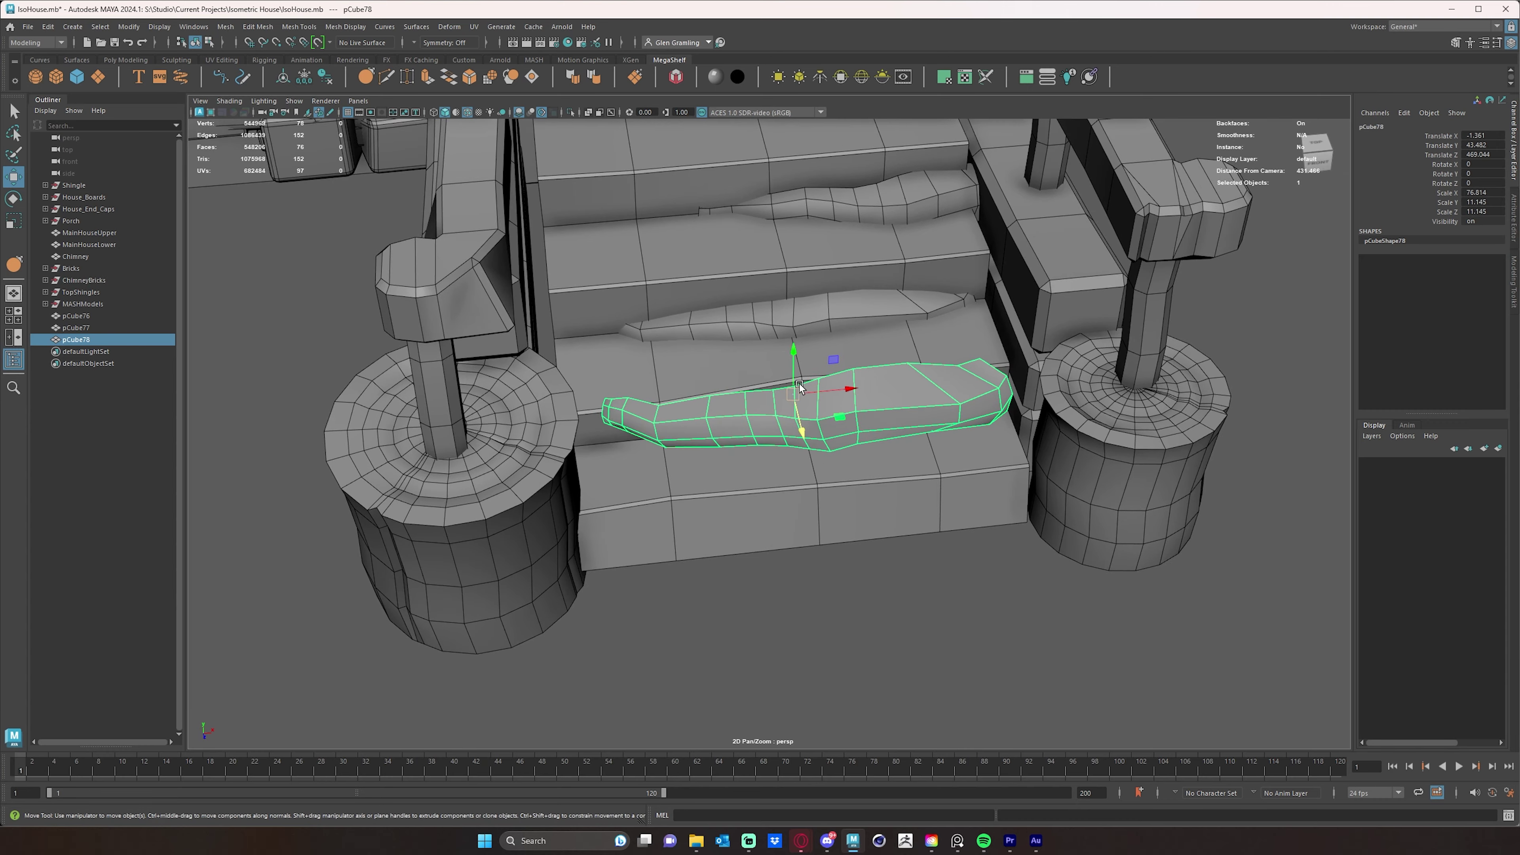
pyautogui.moveTo(797, 381); pyautogui.dragTo(785, 574)
pyautogui.moveTo(906, 500); pyautogui.dragTo(906, 501)
pyautogui.keyDown('alt'); pyautogui.moveTo(772, 514); pyautogui.dragTo(868, 429); pyautogui.keyUp('alt')
pyautogui.press('Delete')
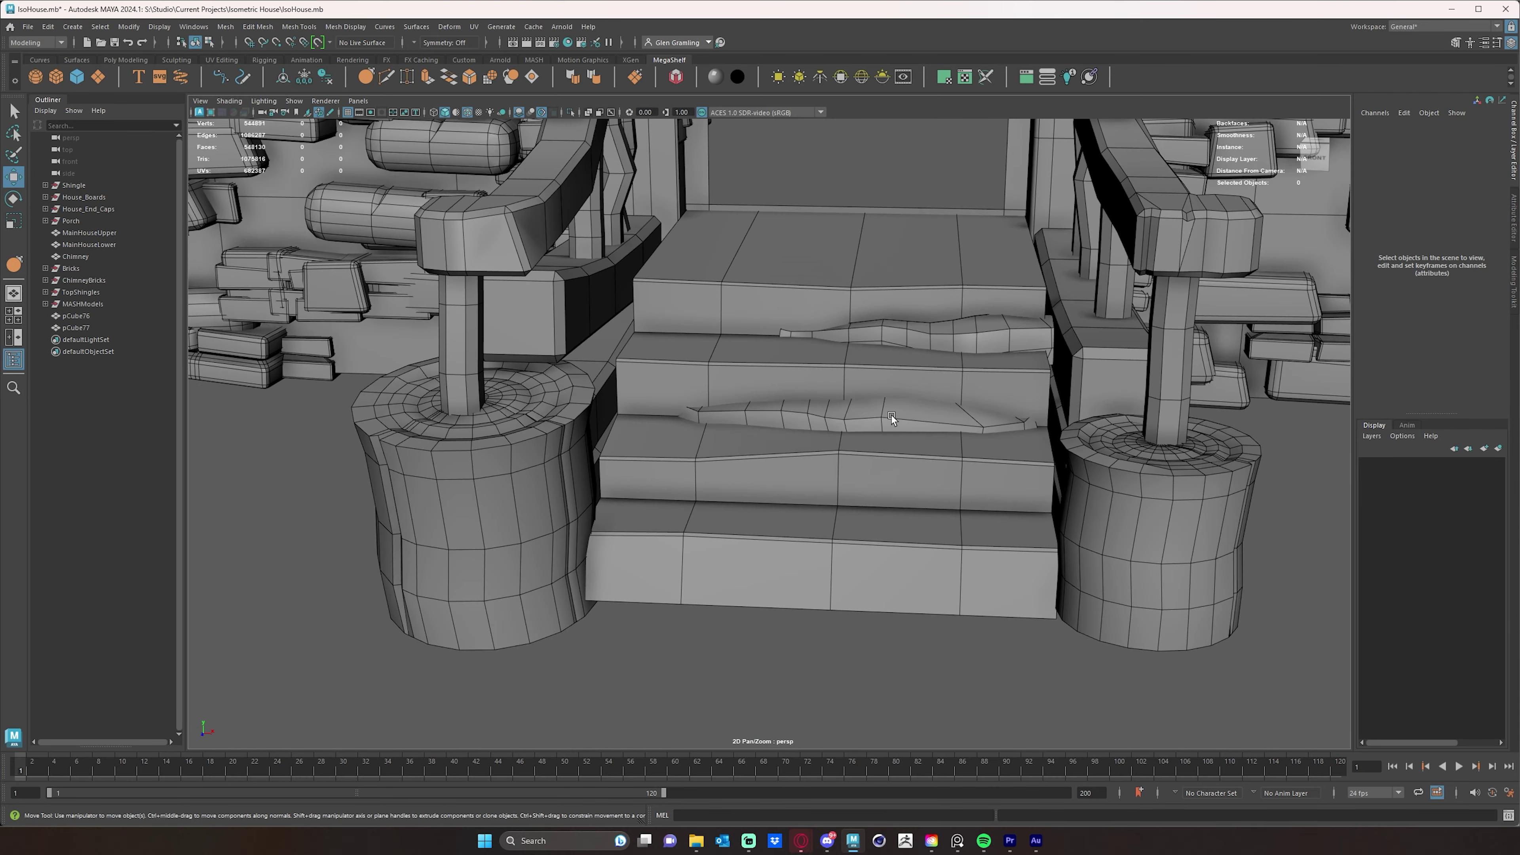
# Step: Clear the selection and view the whole house from the porch and chimney side
pyautogui.click(893, 415)
pyautogui.click(765, 698)
pyautogui.keyDown('alt'); pyautogui.moveTo(999, 656); pyautogui.dragTo(557, 539, button='right'); pyautogui.keyUp('alt')
pyautogui.keyDown('alt'); pyautogui.moveTo(557, 538); pyautogui.dragTo(896, 397); pyautogui.keyUp('alt')
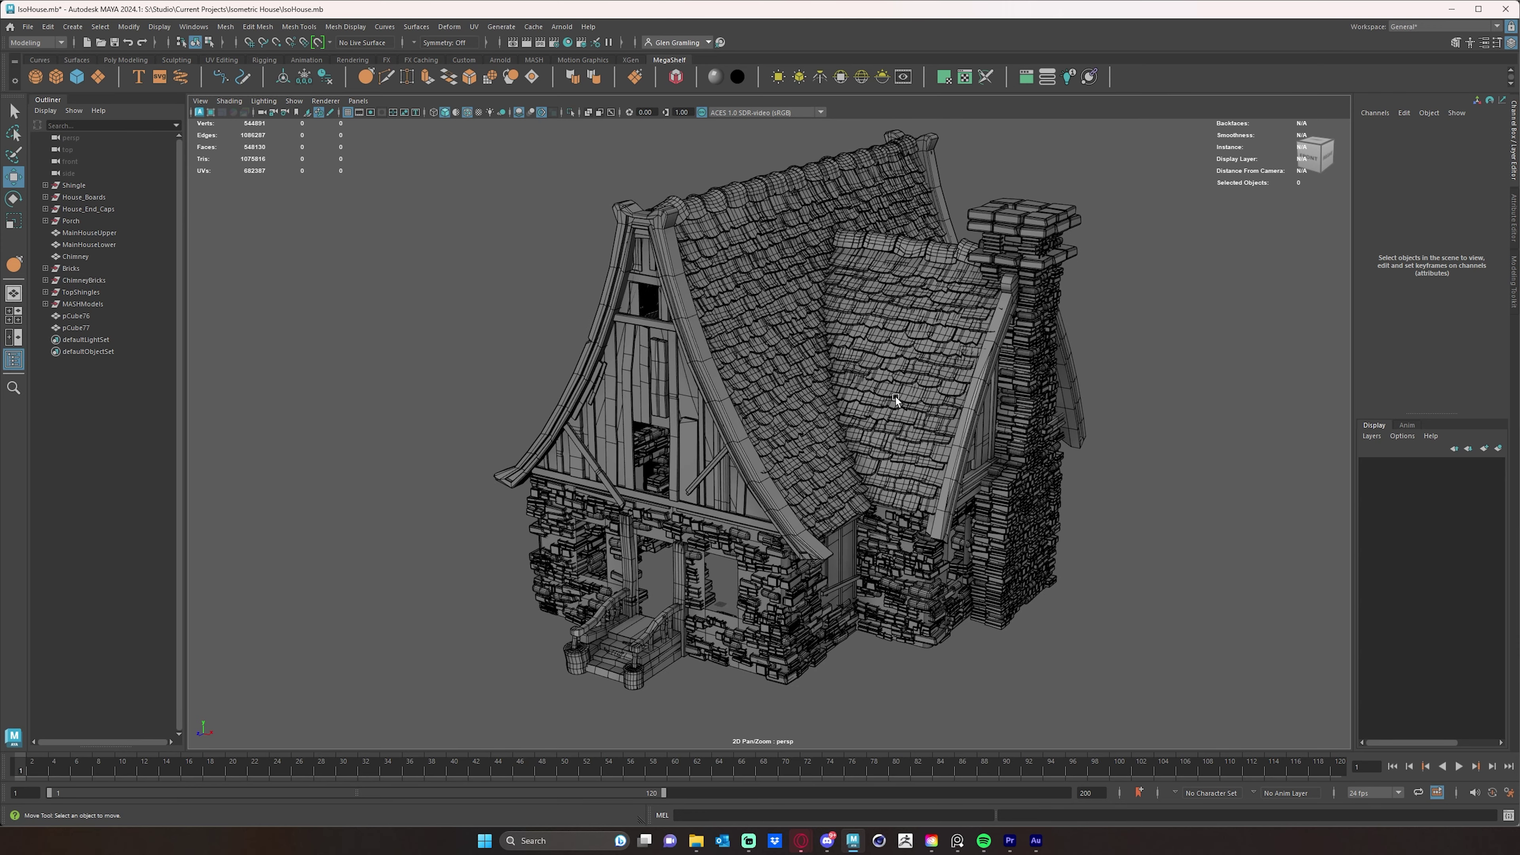